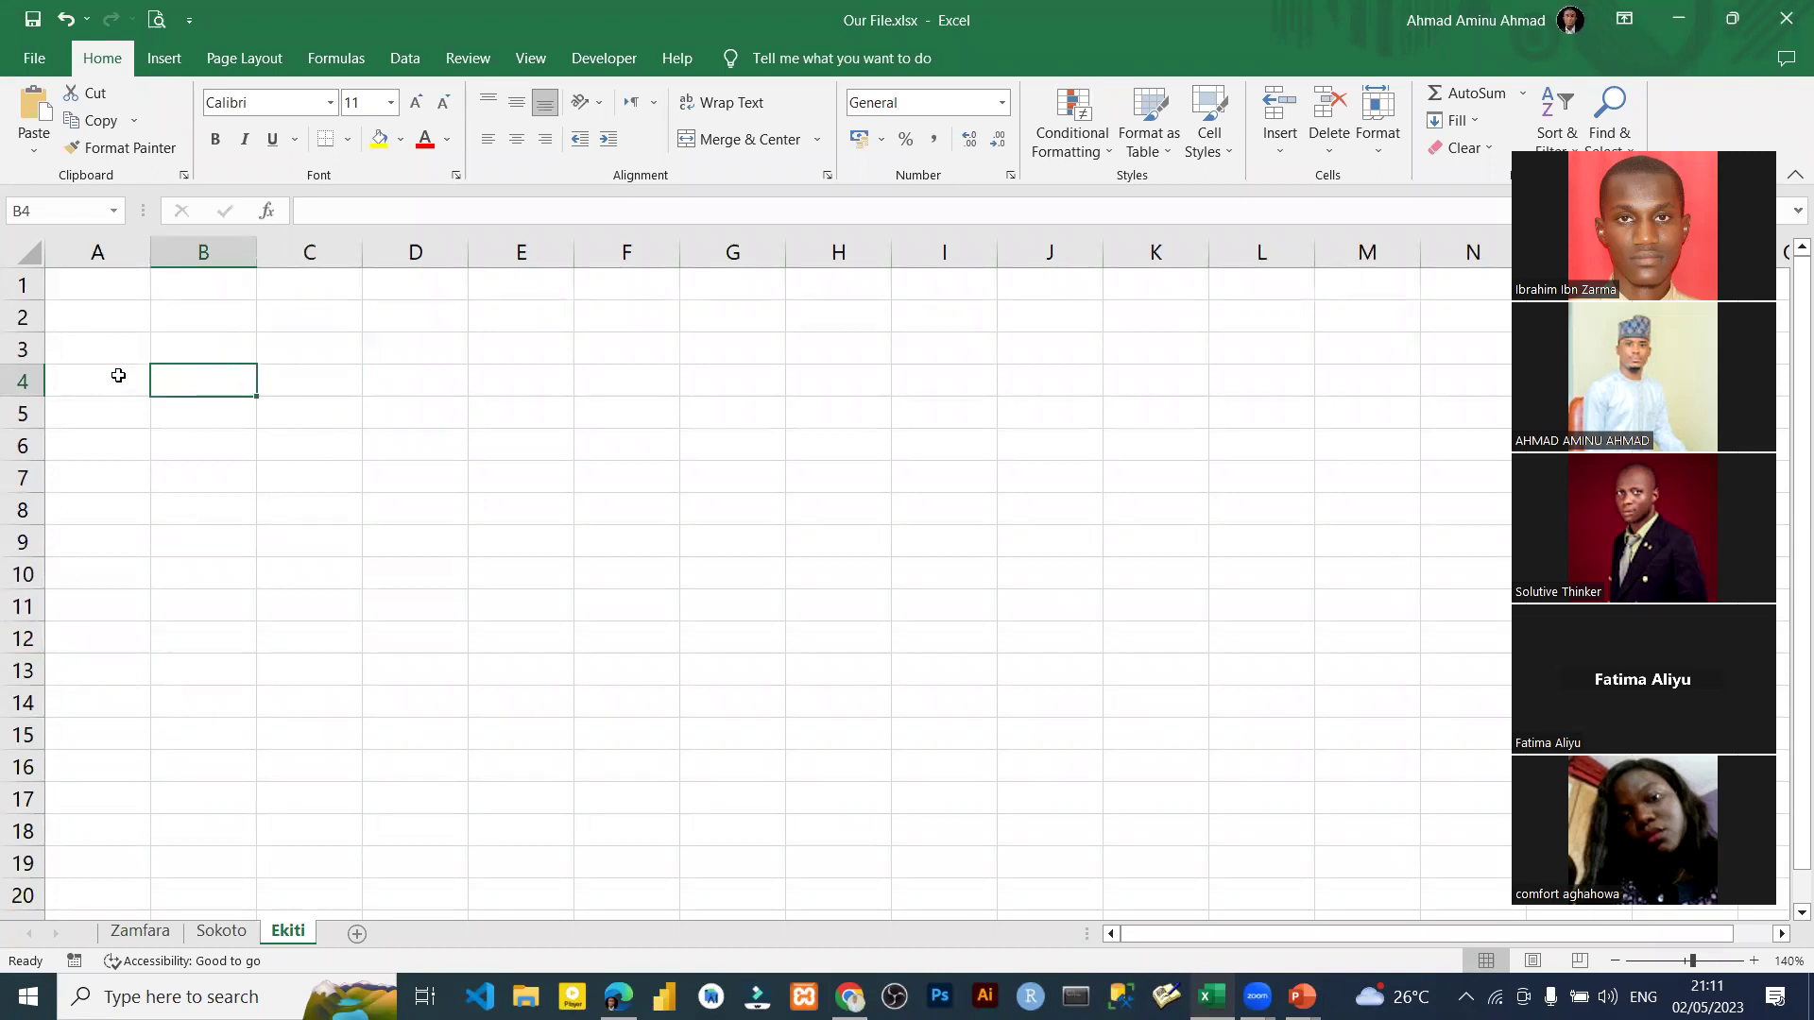
Move between cells B5, C5, D5, D3, B7, B8 and F5, briefly entering edit mode in B5.
click(335, 411)
click(430, 417)
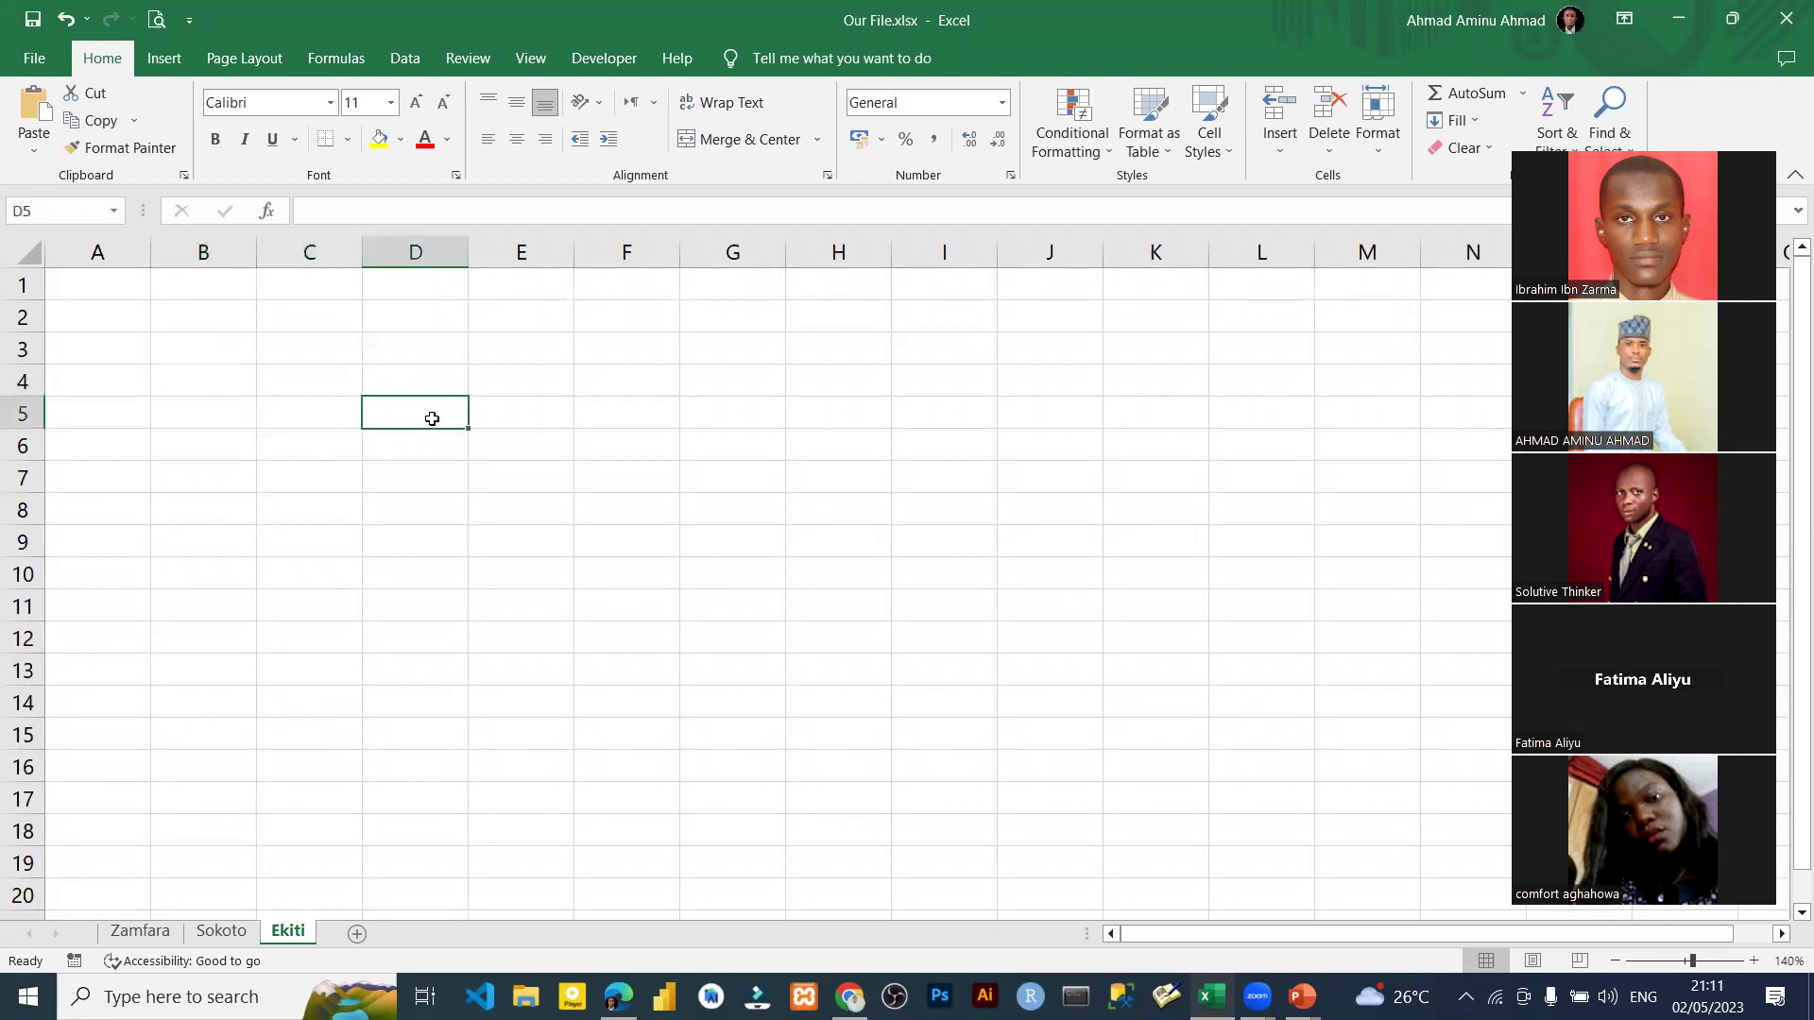
click(194, 469)
click(206, 412)
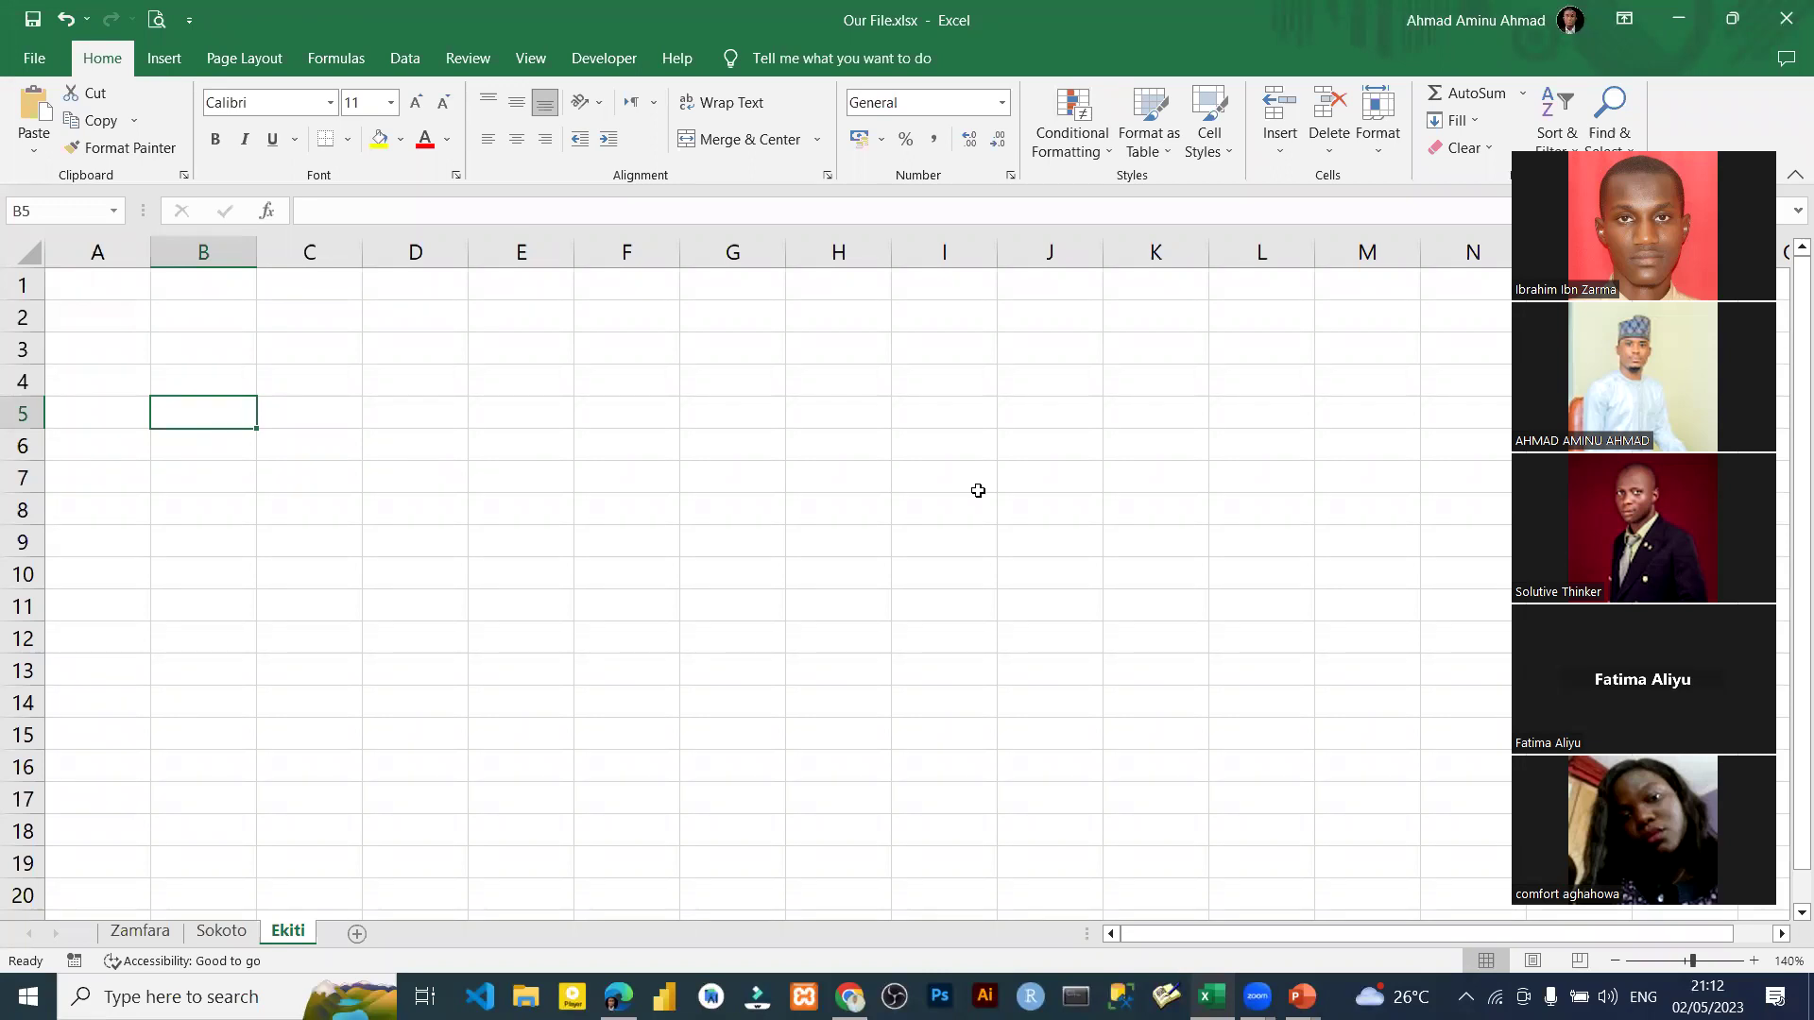
click(409, 364)
click(225, 482)
click(228, 525)
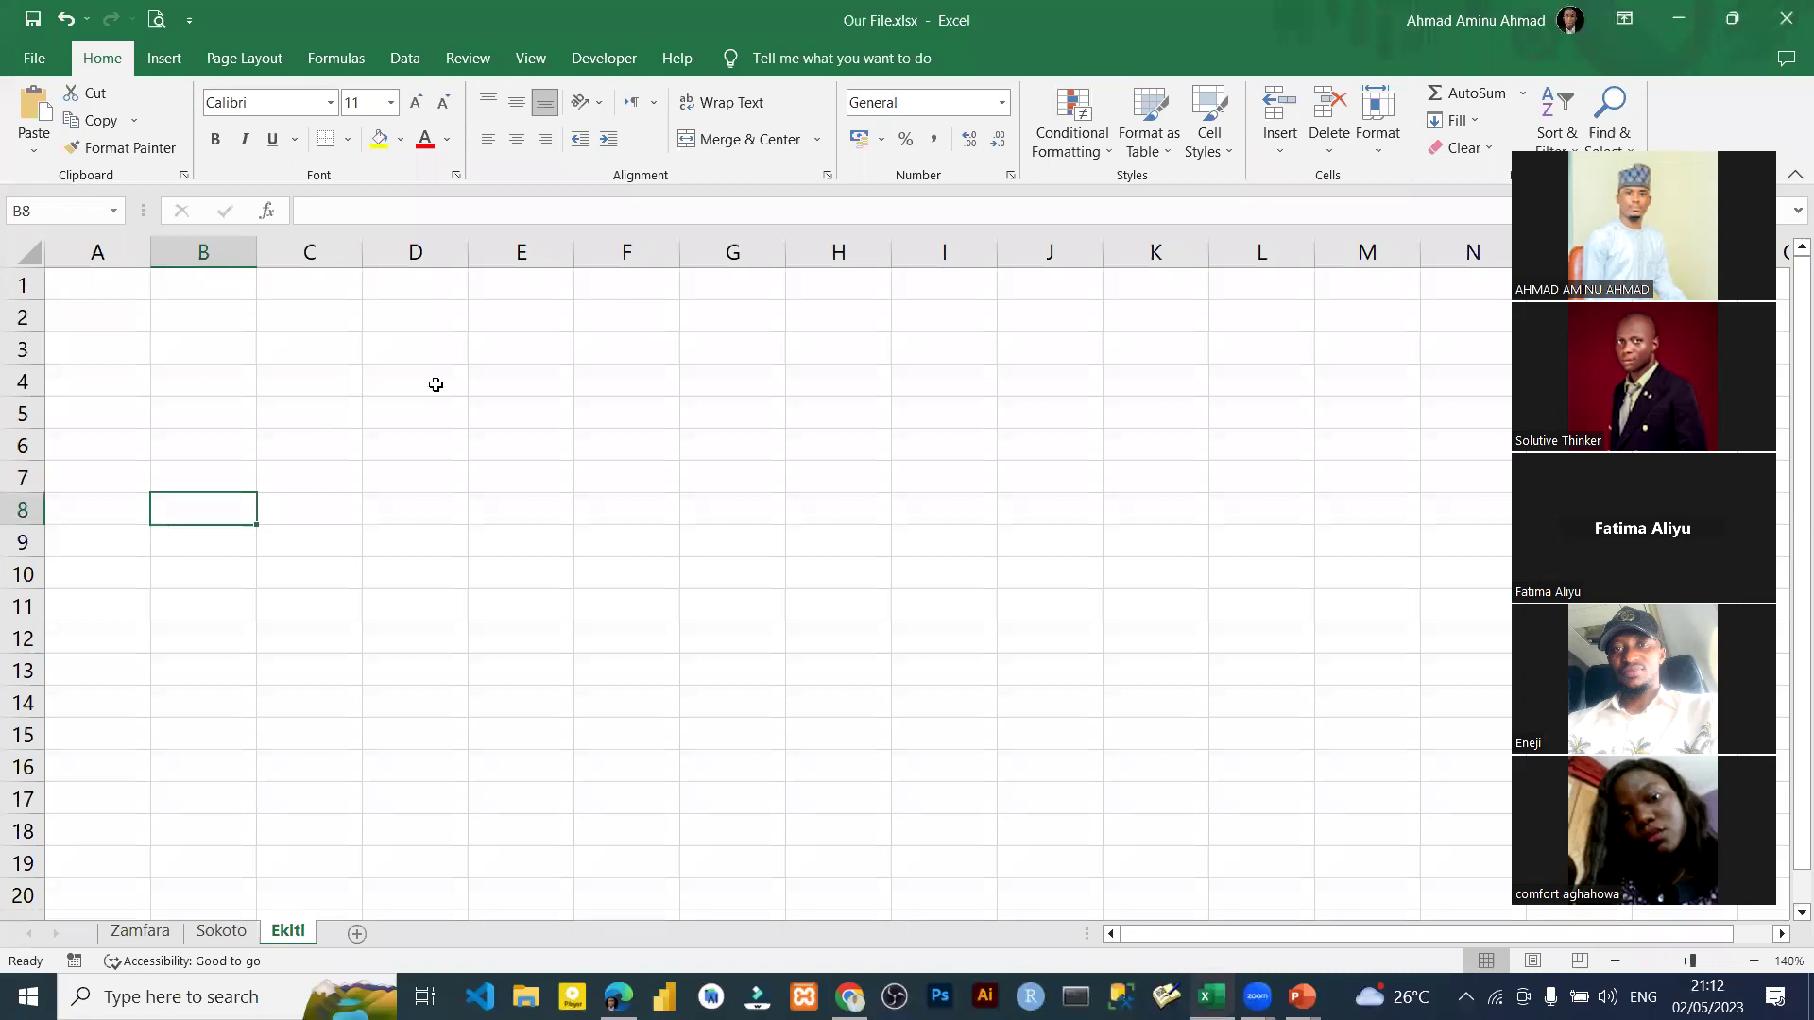
click(595, 413)
click(178, 405)
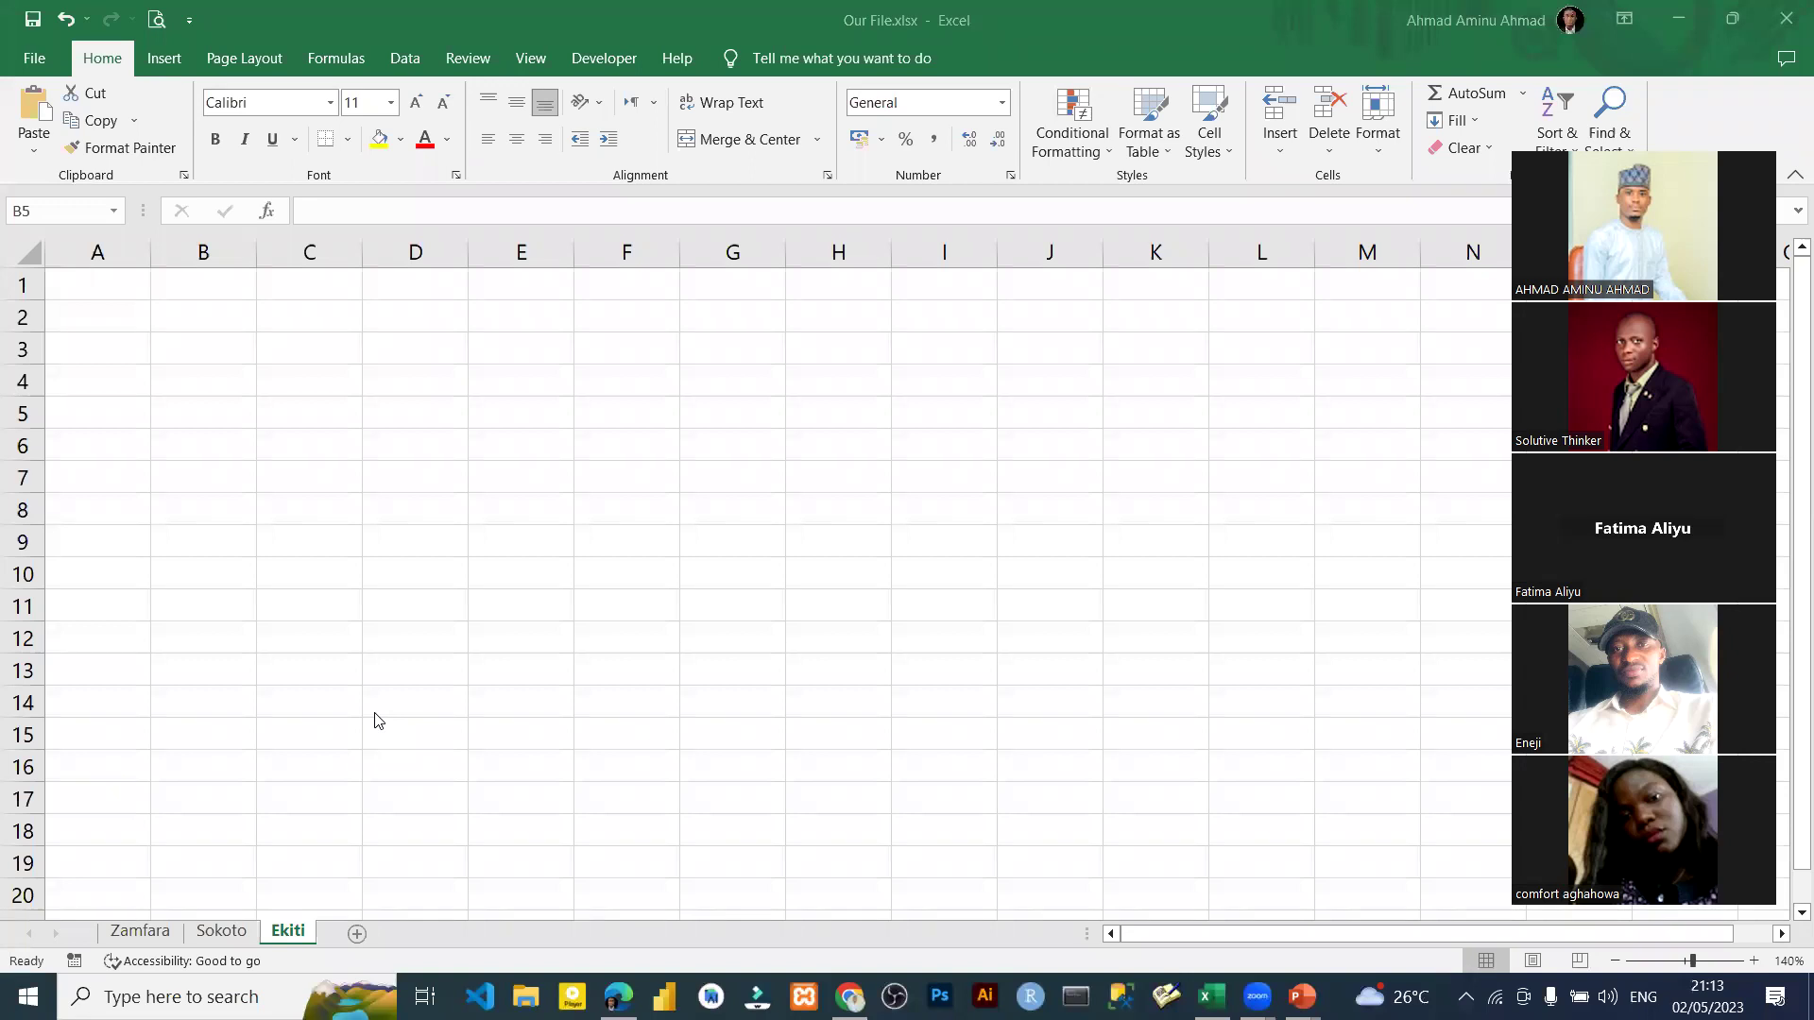
key(F2)
click(301, 416)
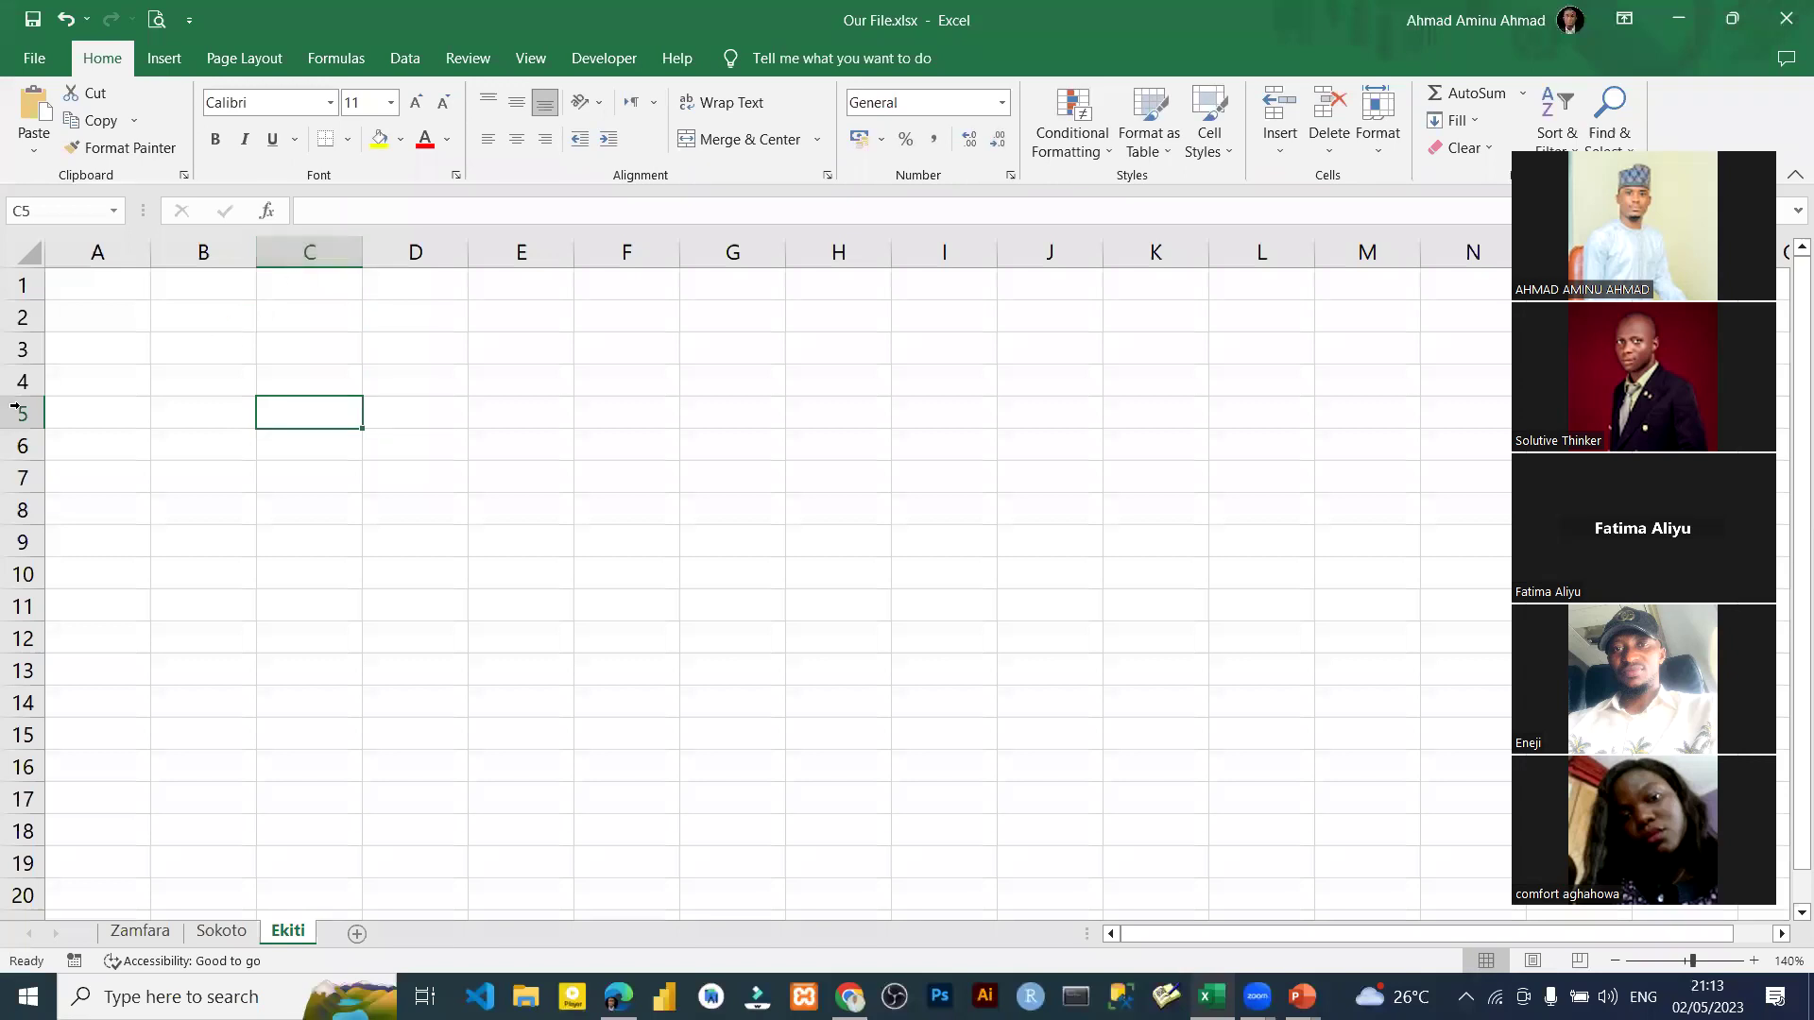
Select column C and check the cell address, then drag-select the range B6:K17.
click(310, 251)
click(312, 382)
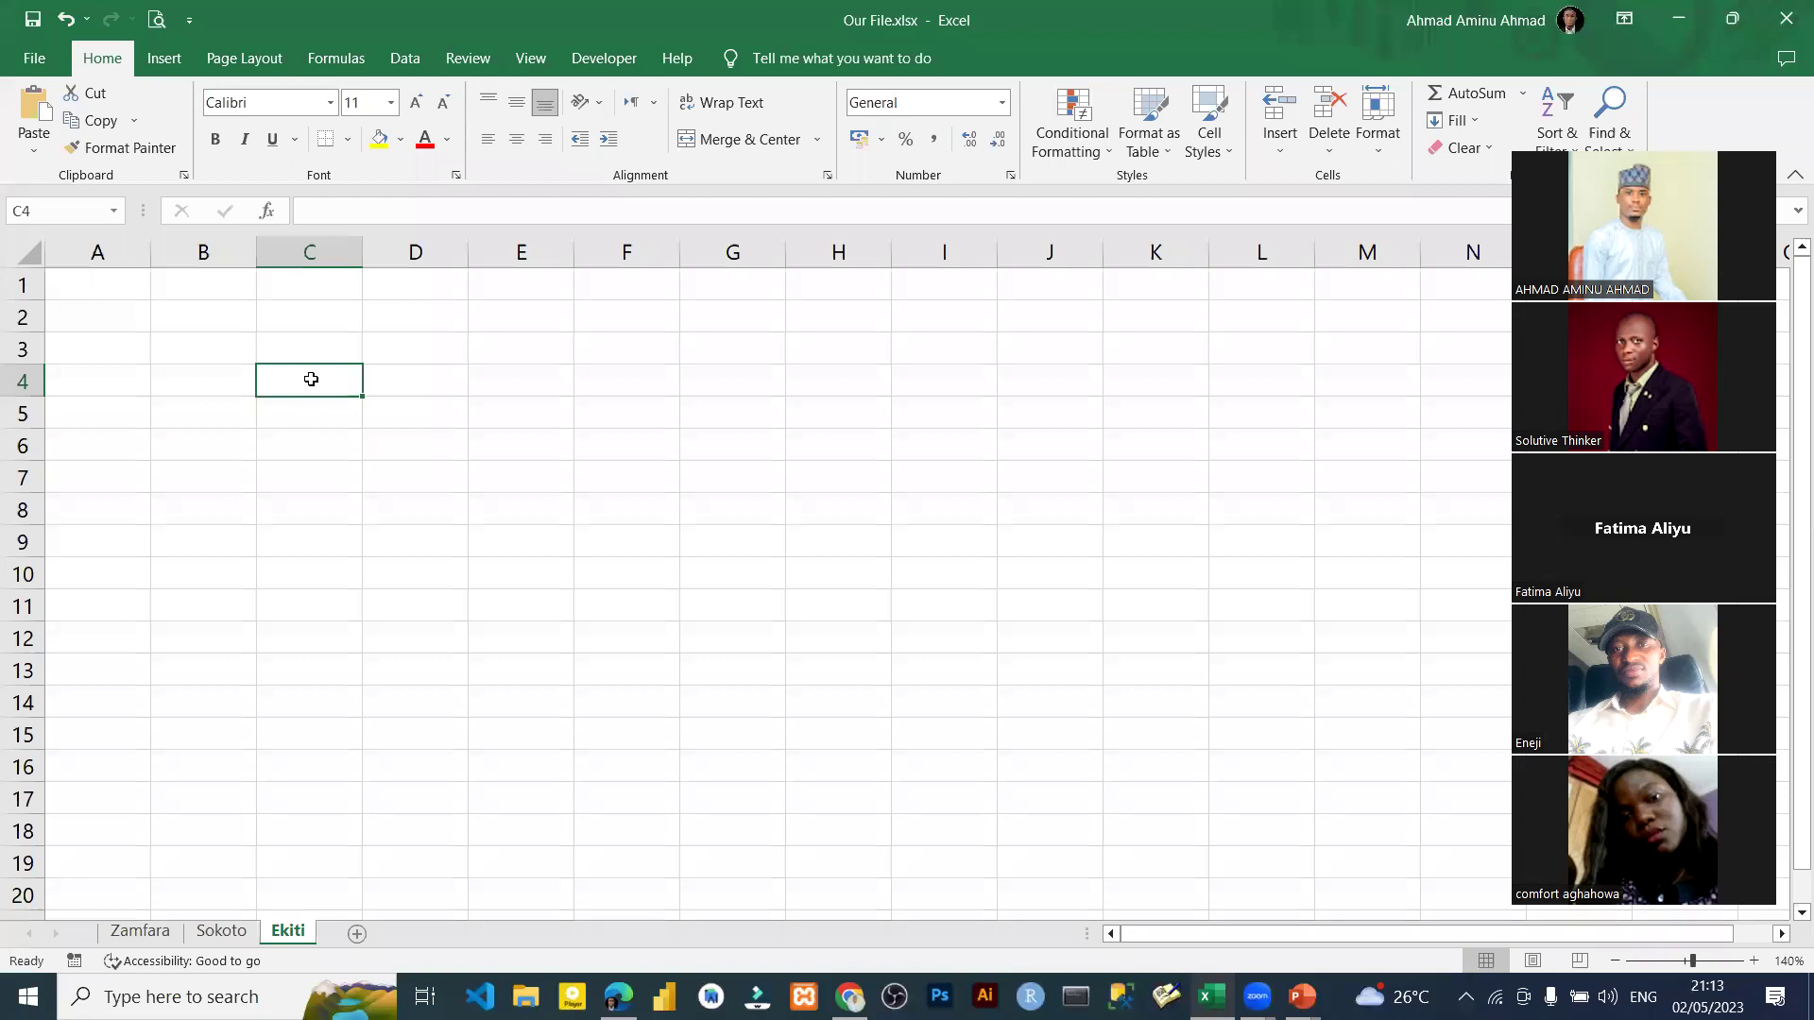
click(657, 642)
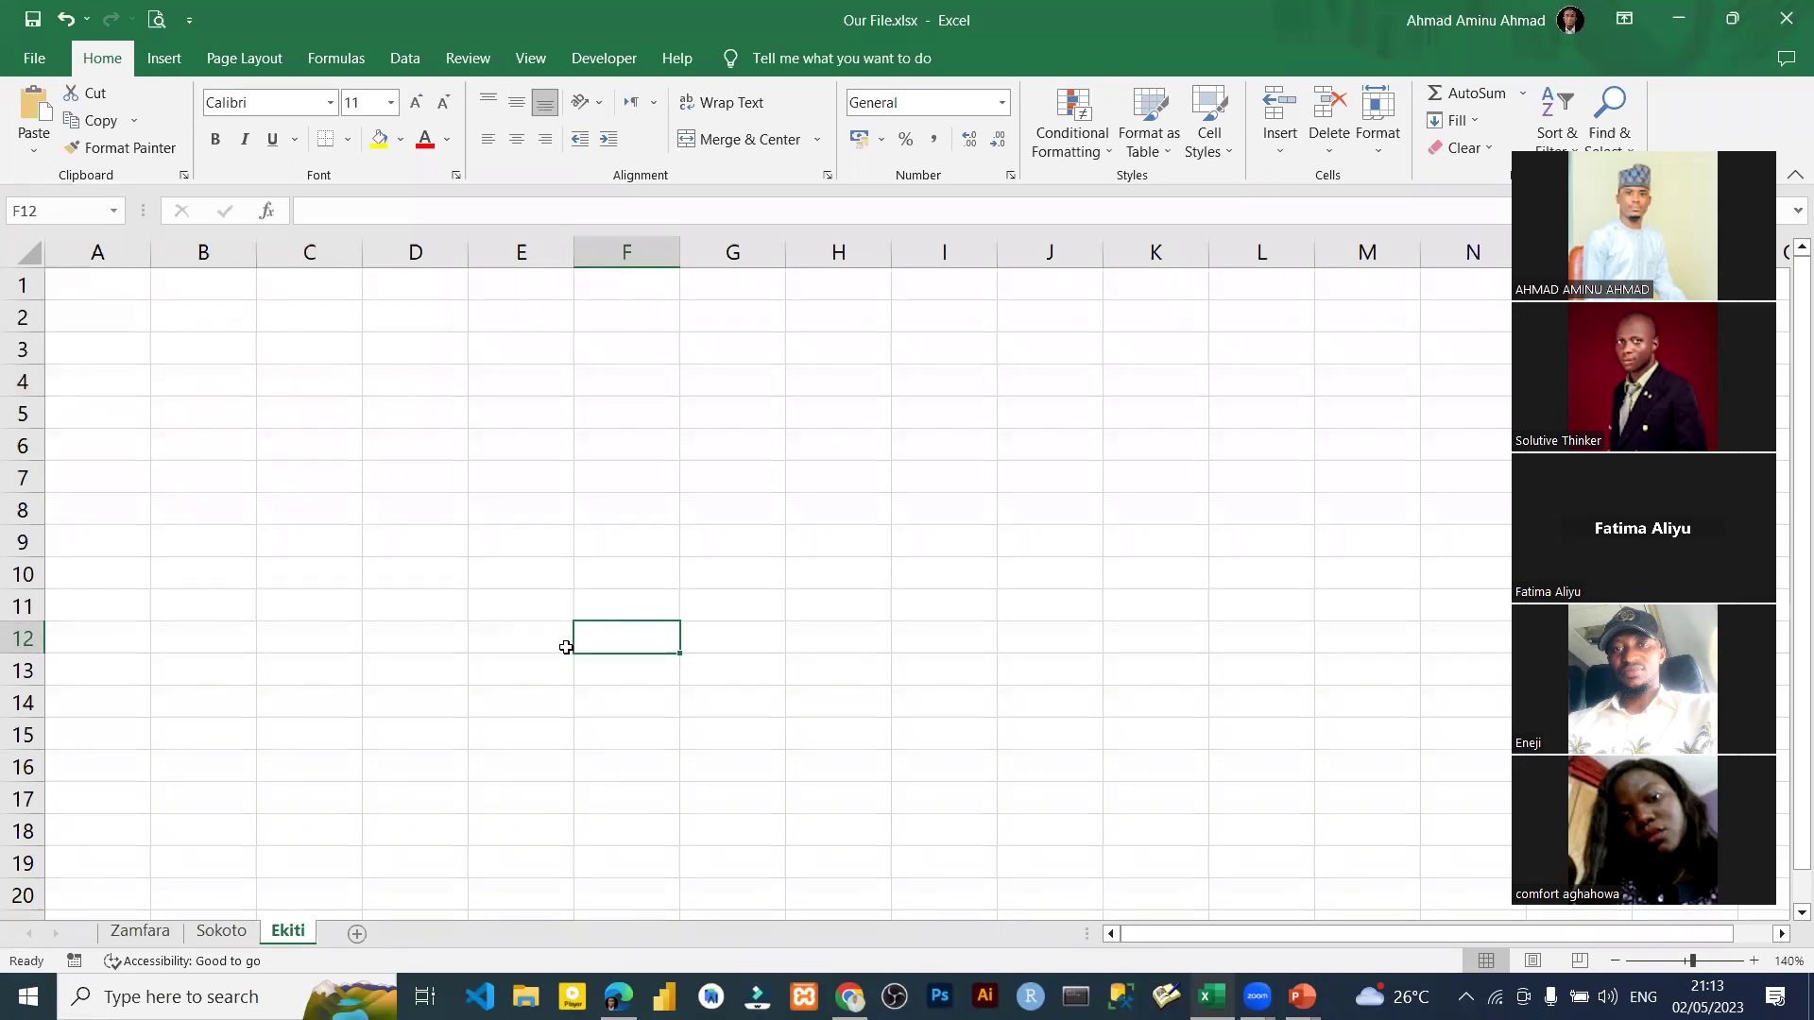
click(60, 215)
click(396, 504)
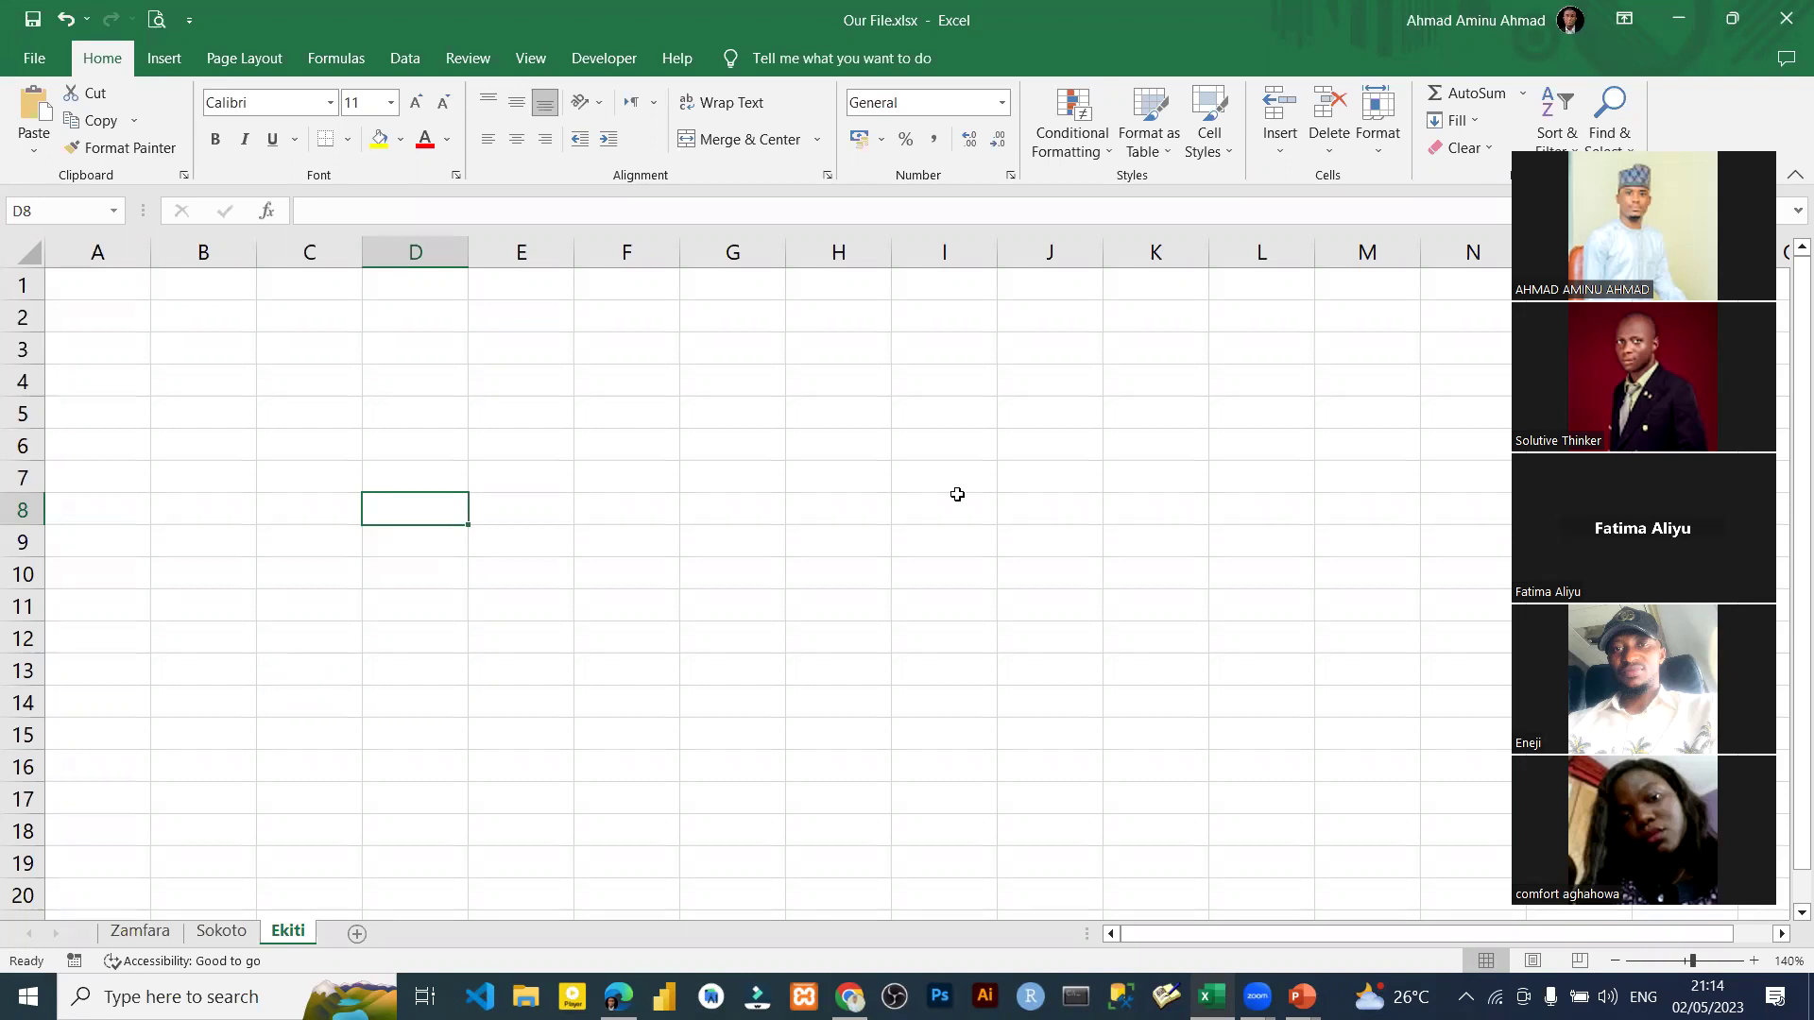
click(317, 508)
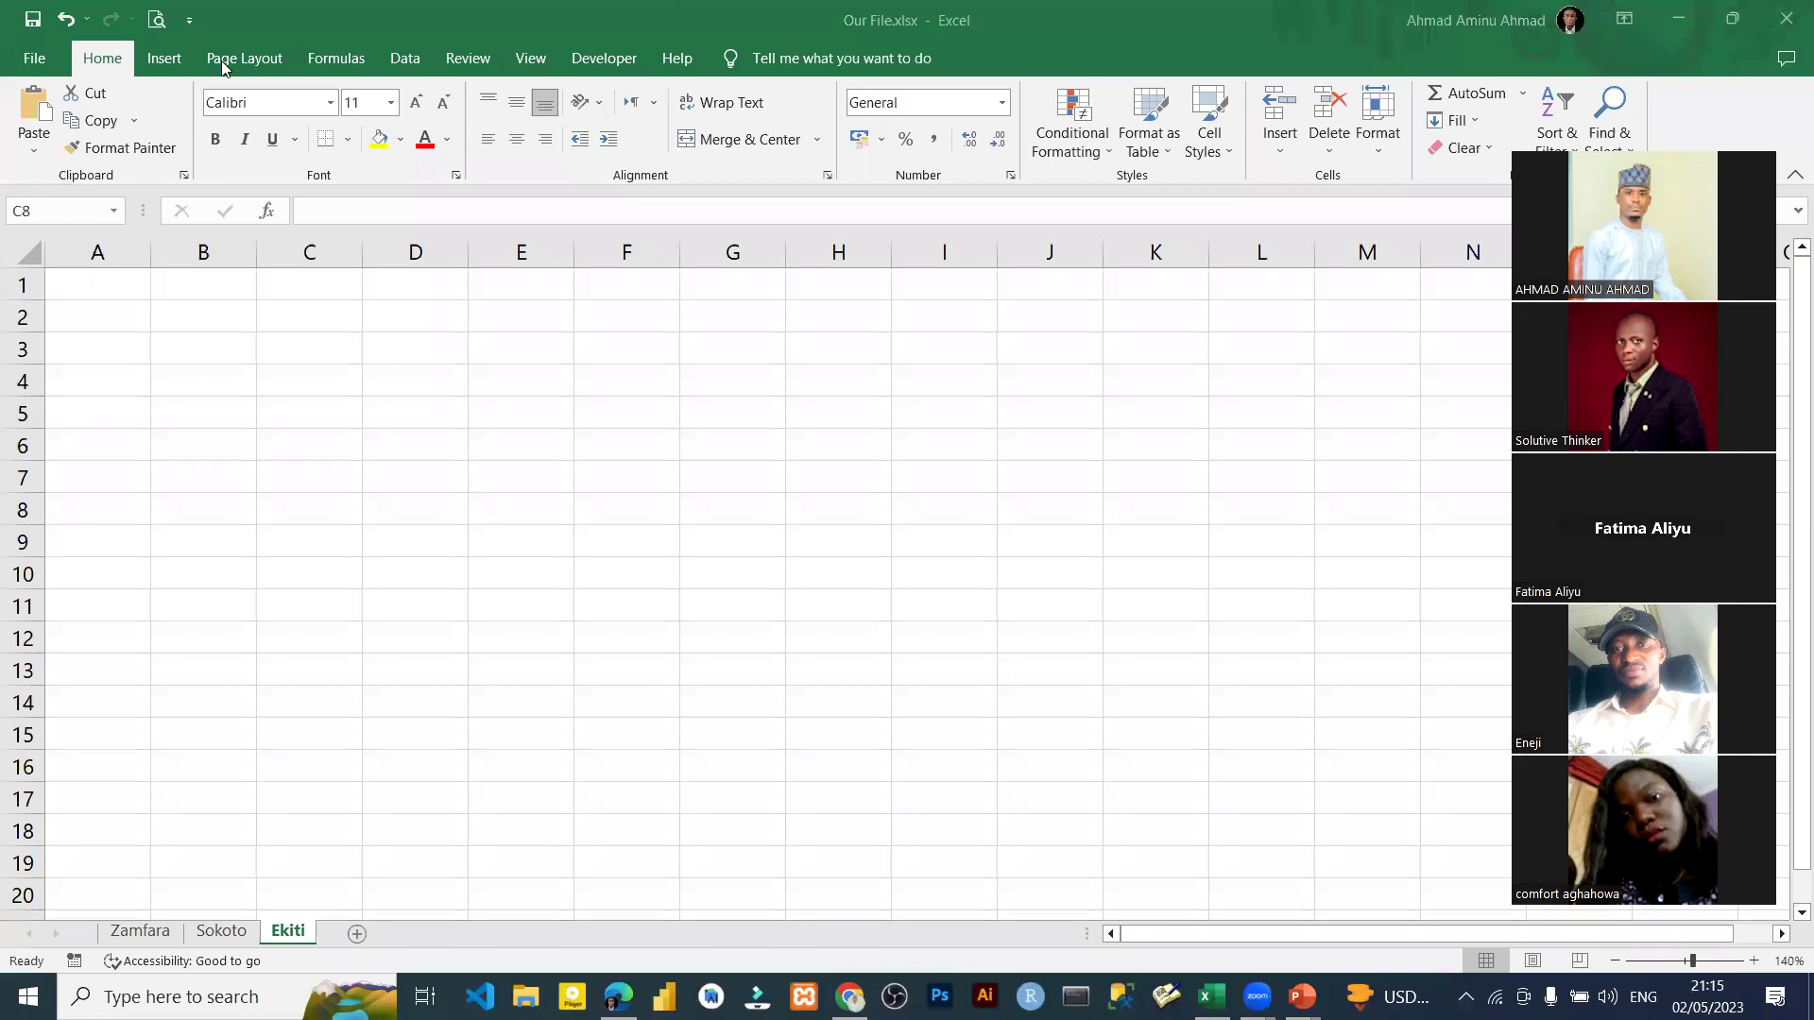
click(248, 380)
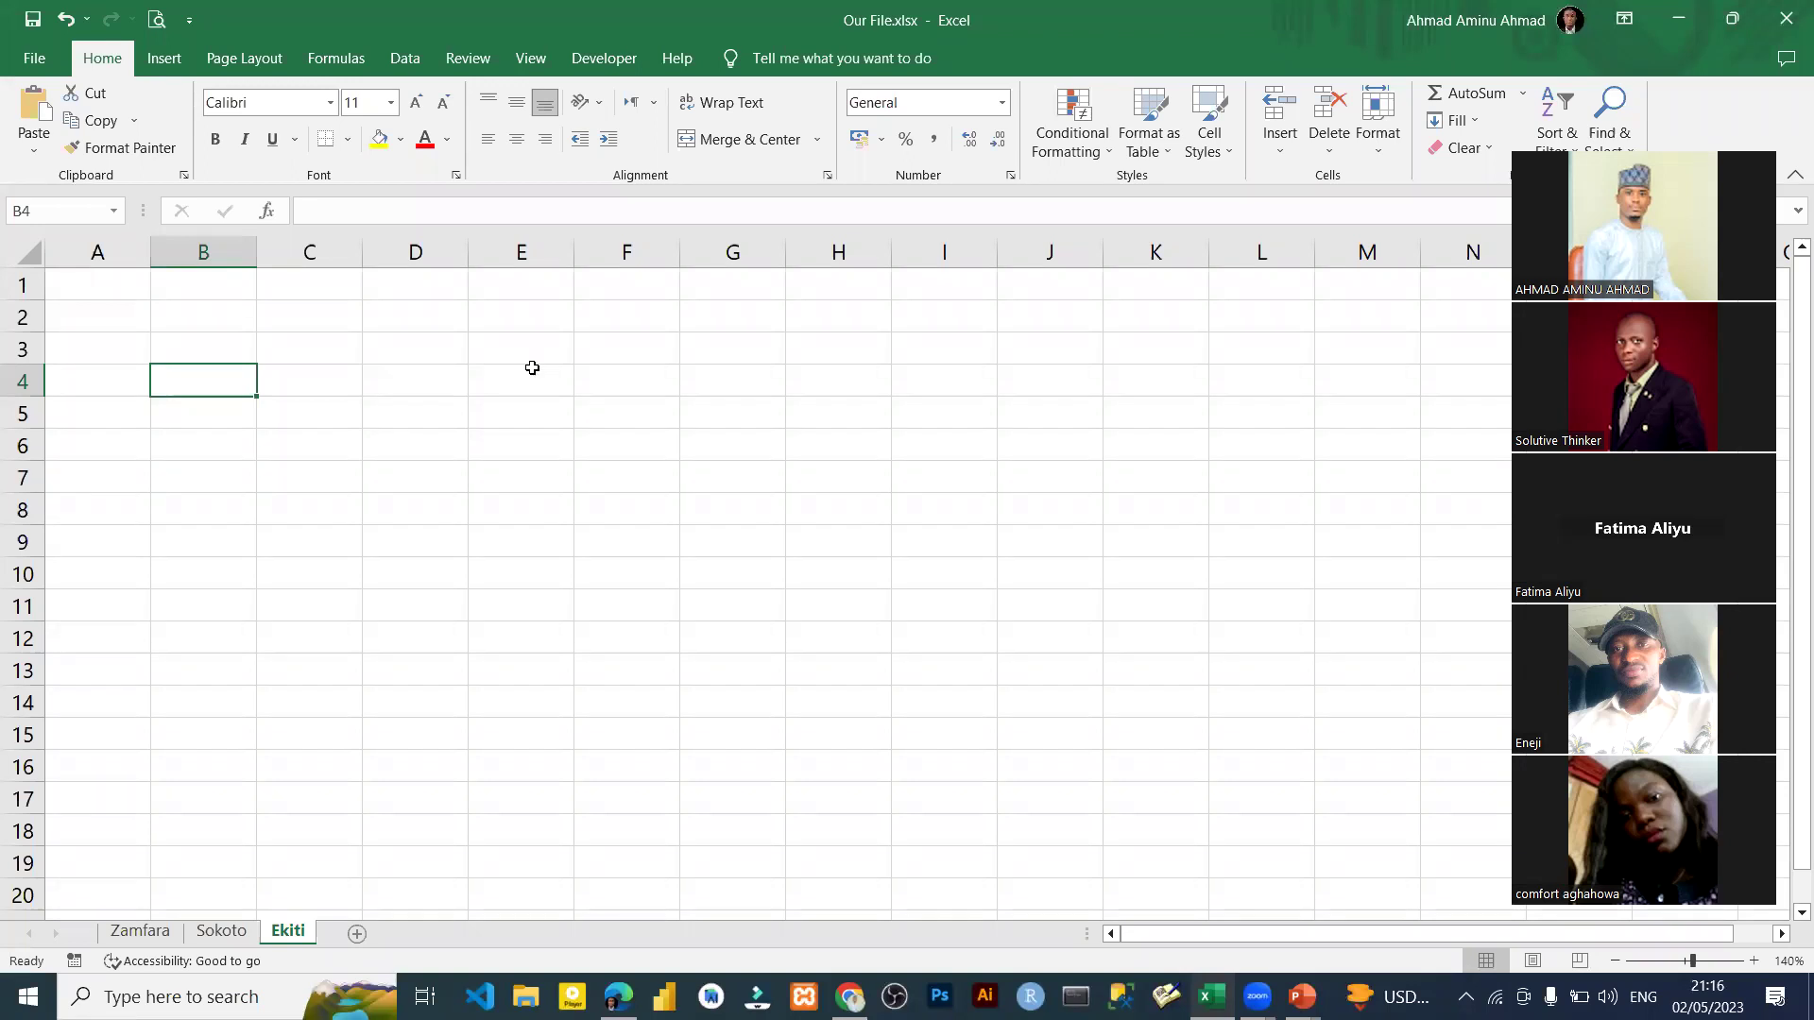
click(345, 442)
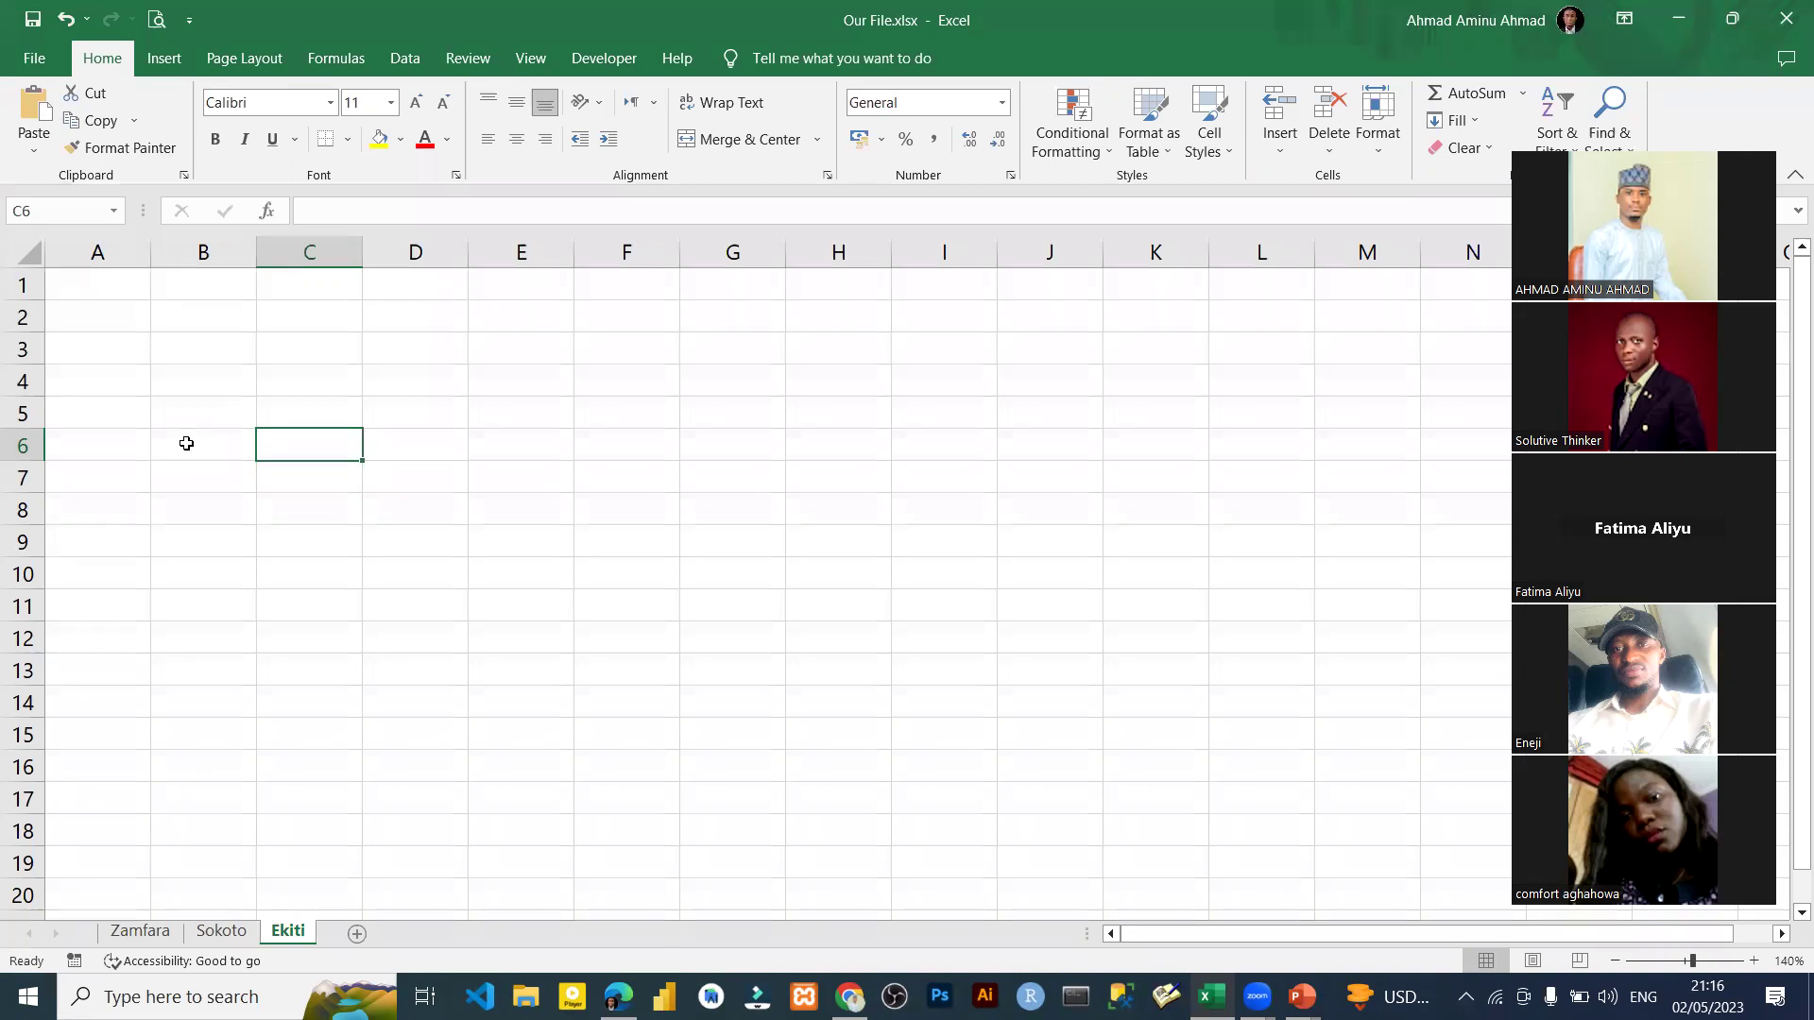
click(186, 443)
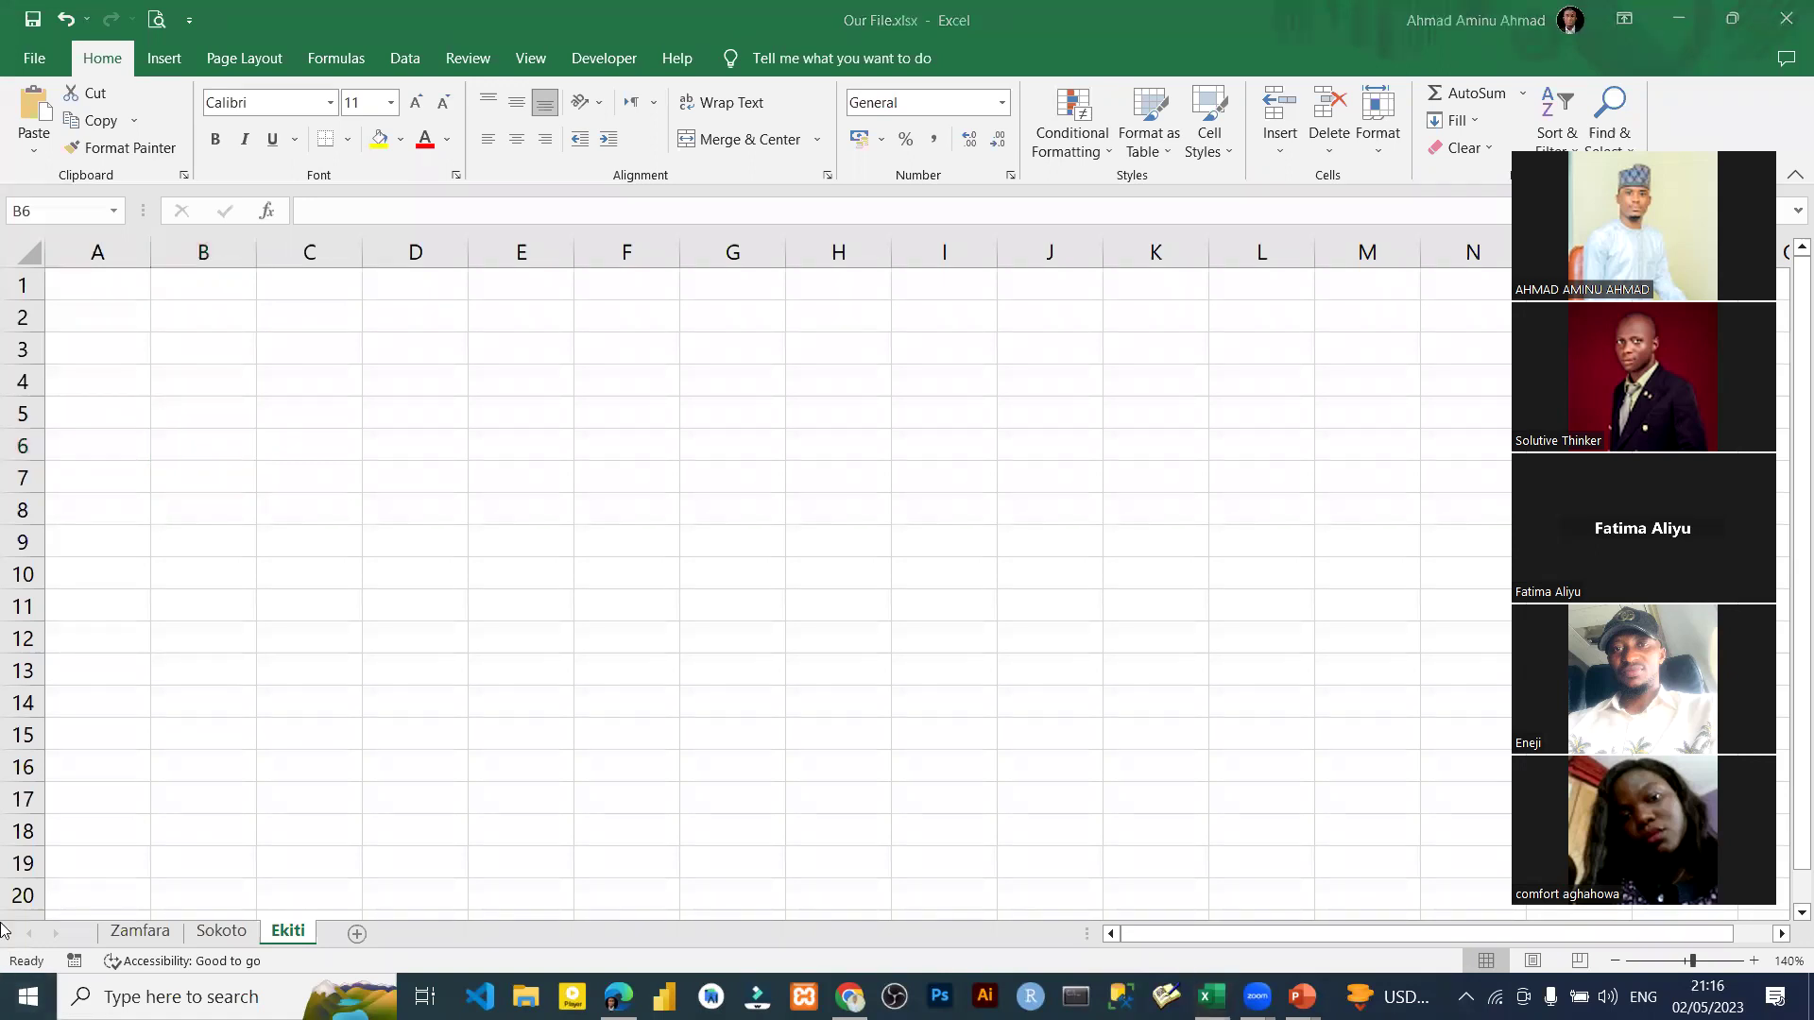
click(213, 443)
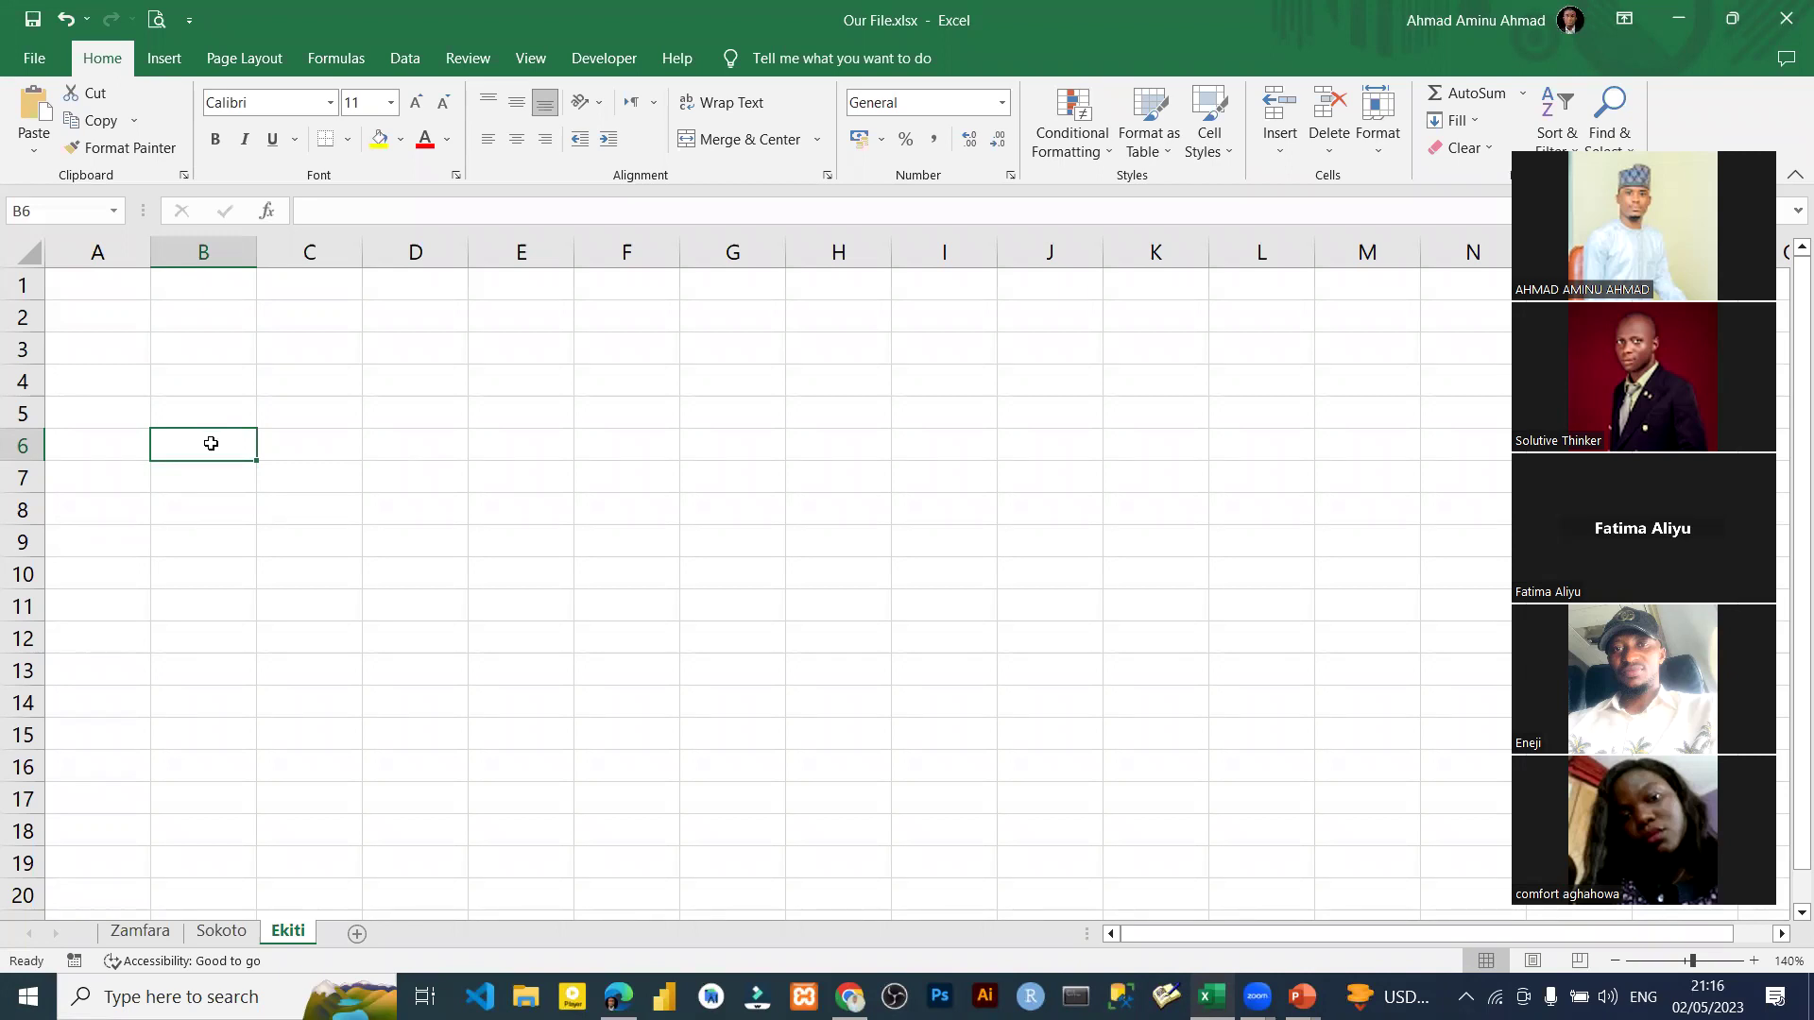
mouse_move(210, 443)
mouse_down()
mouse_move(708, 669)
mouse_move(821, 749)
mouse_move(1205, 805)
mouse_up()
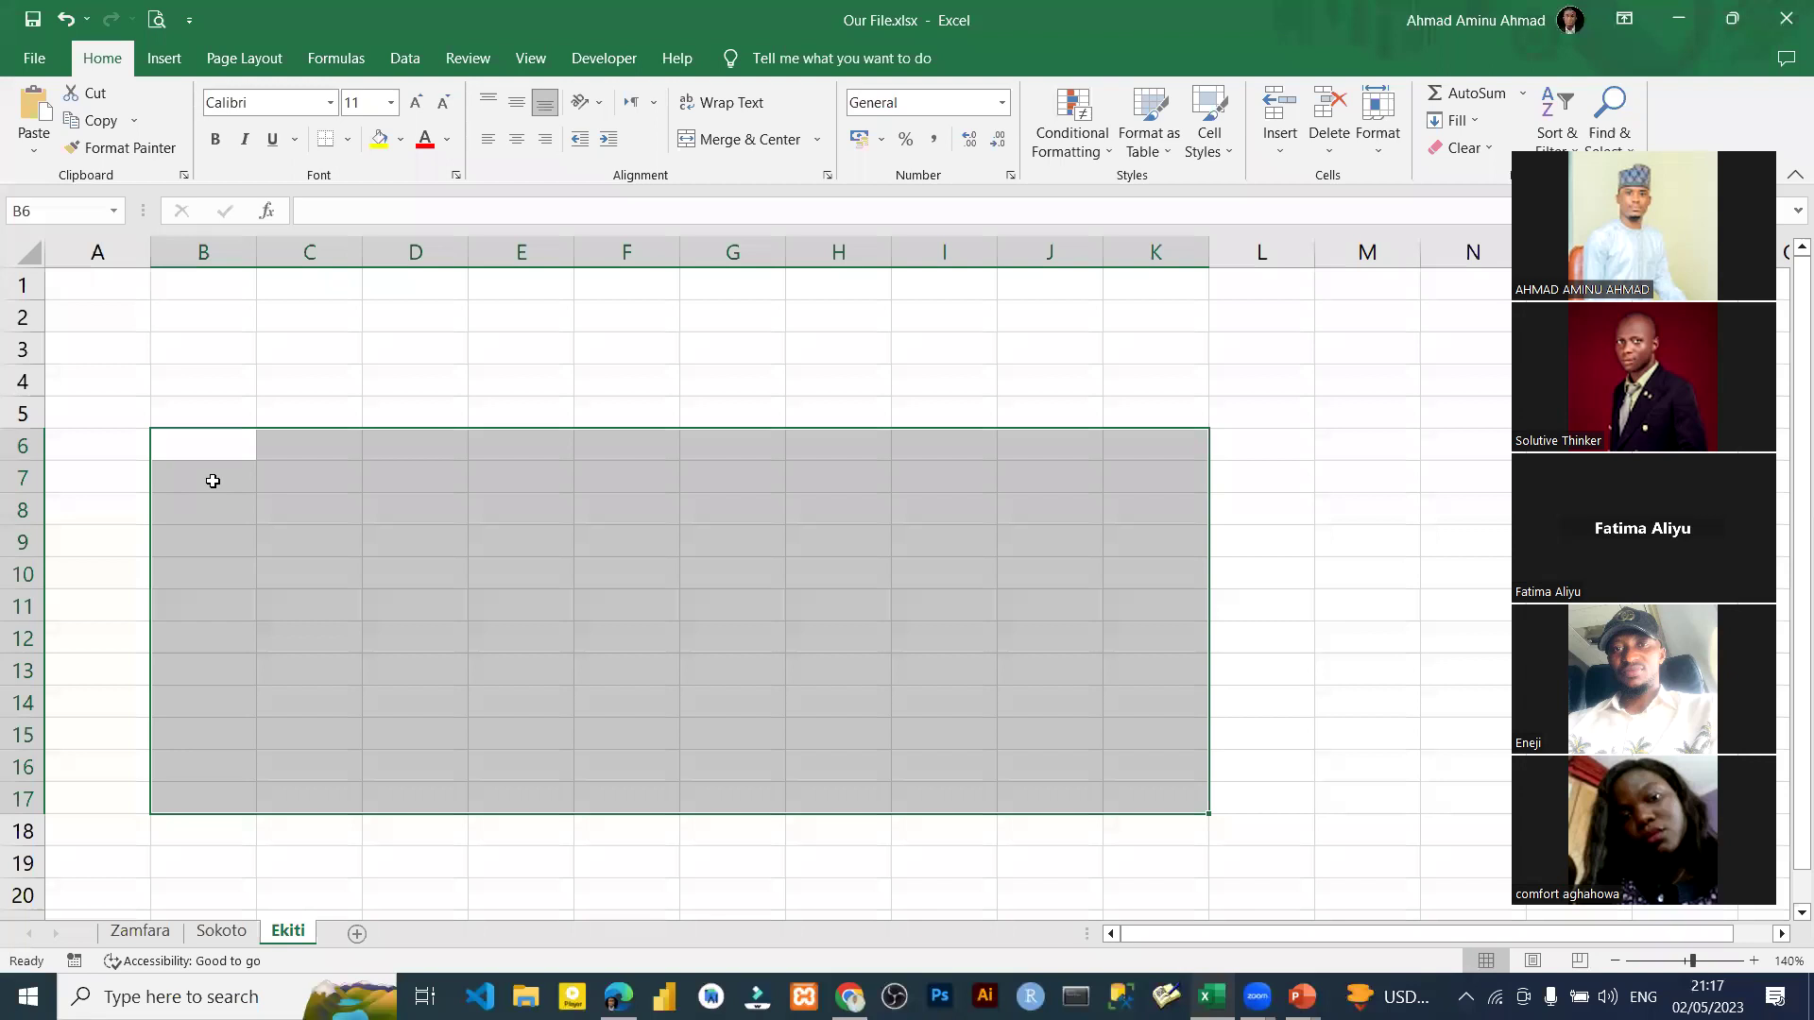
Type HIGHLIGHT in cell B1 and DRAG in cell B2.
click(244, 284)
text(HIGHLIGHT)
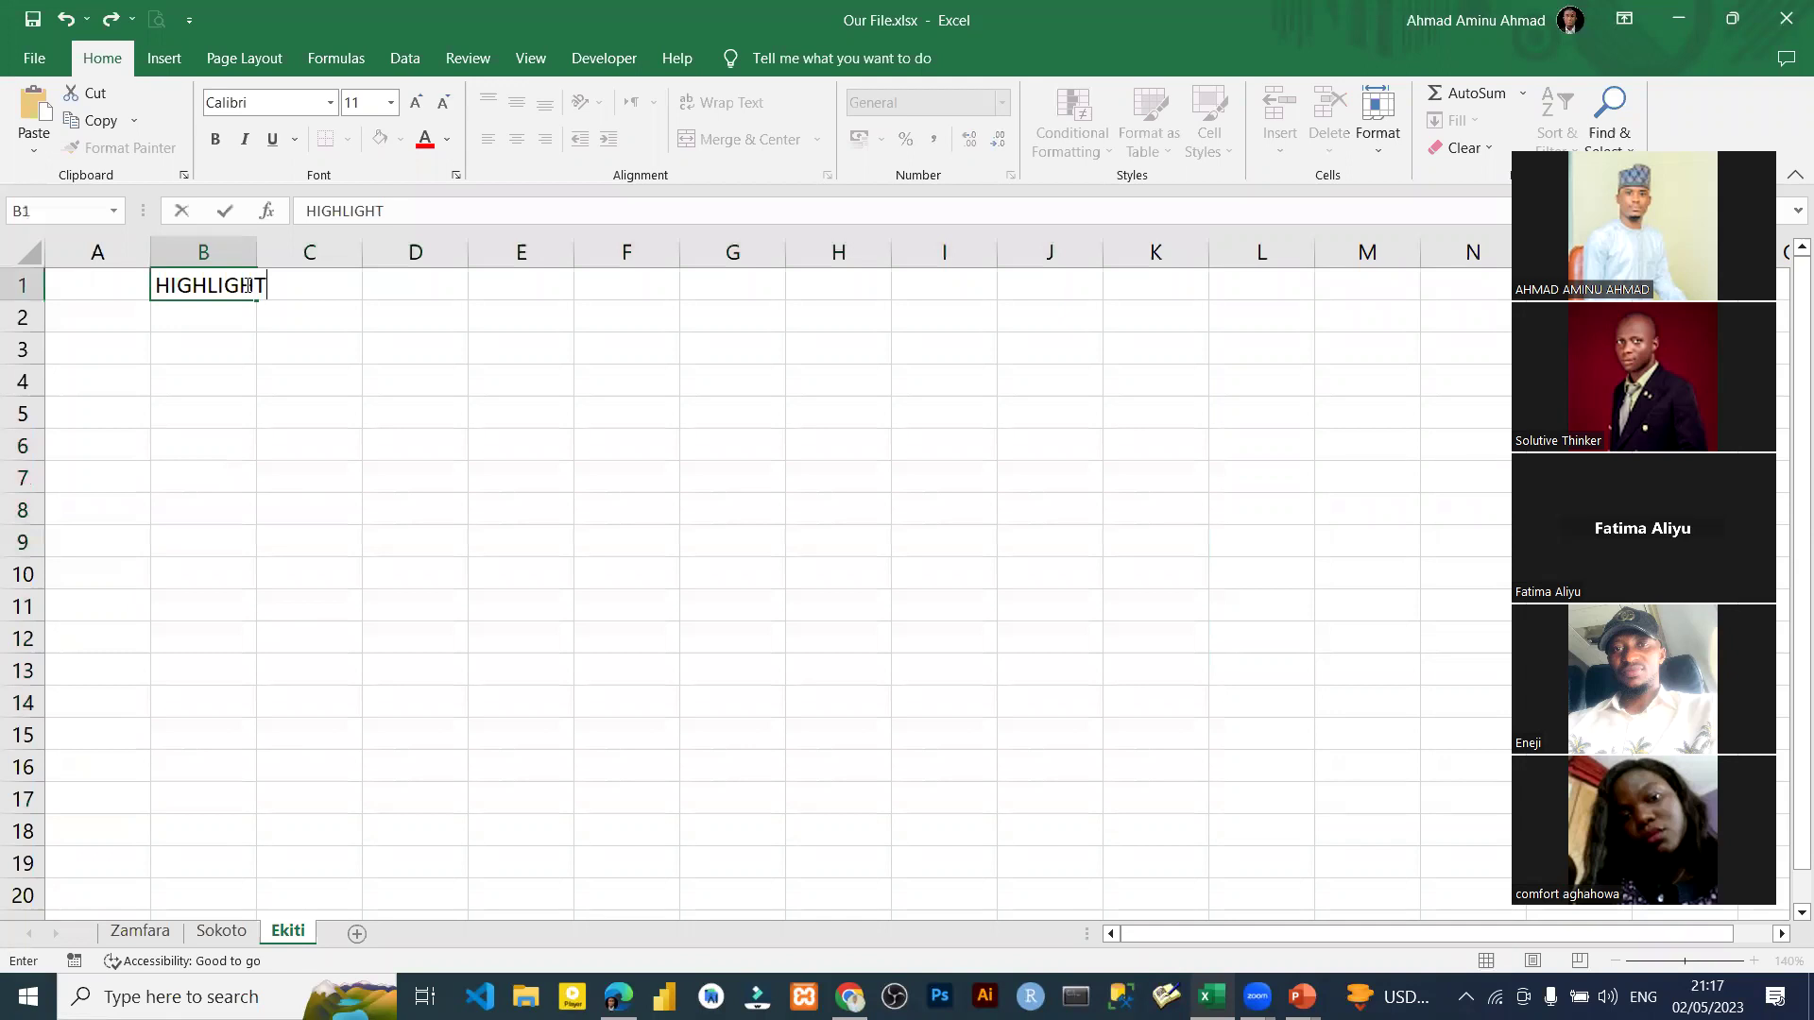
key(Return)
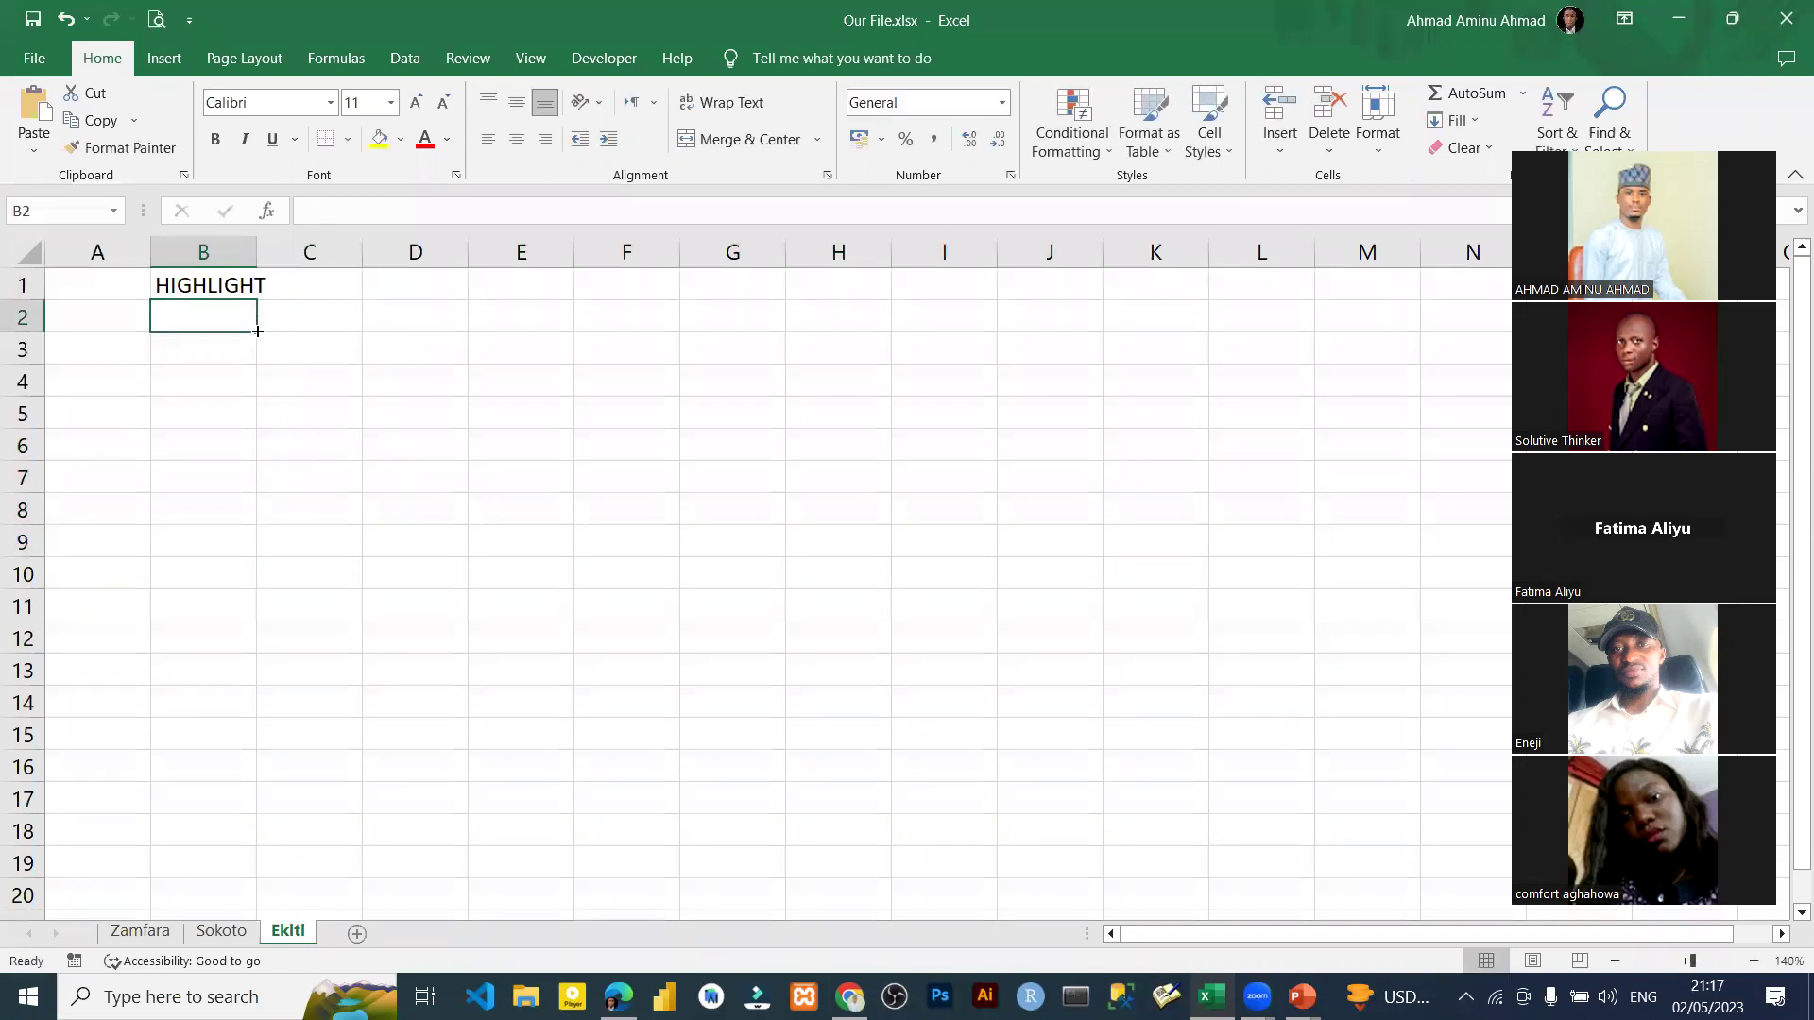
text(DRAG)
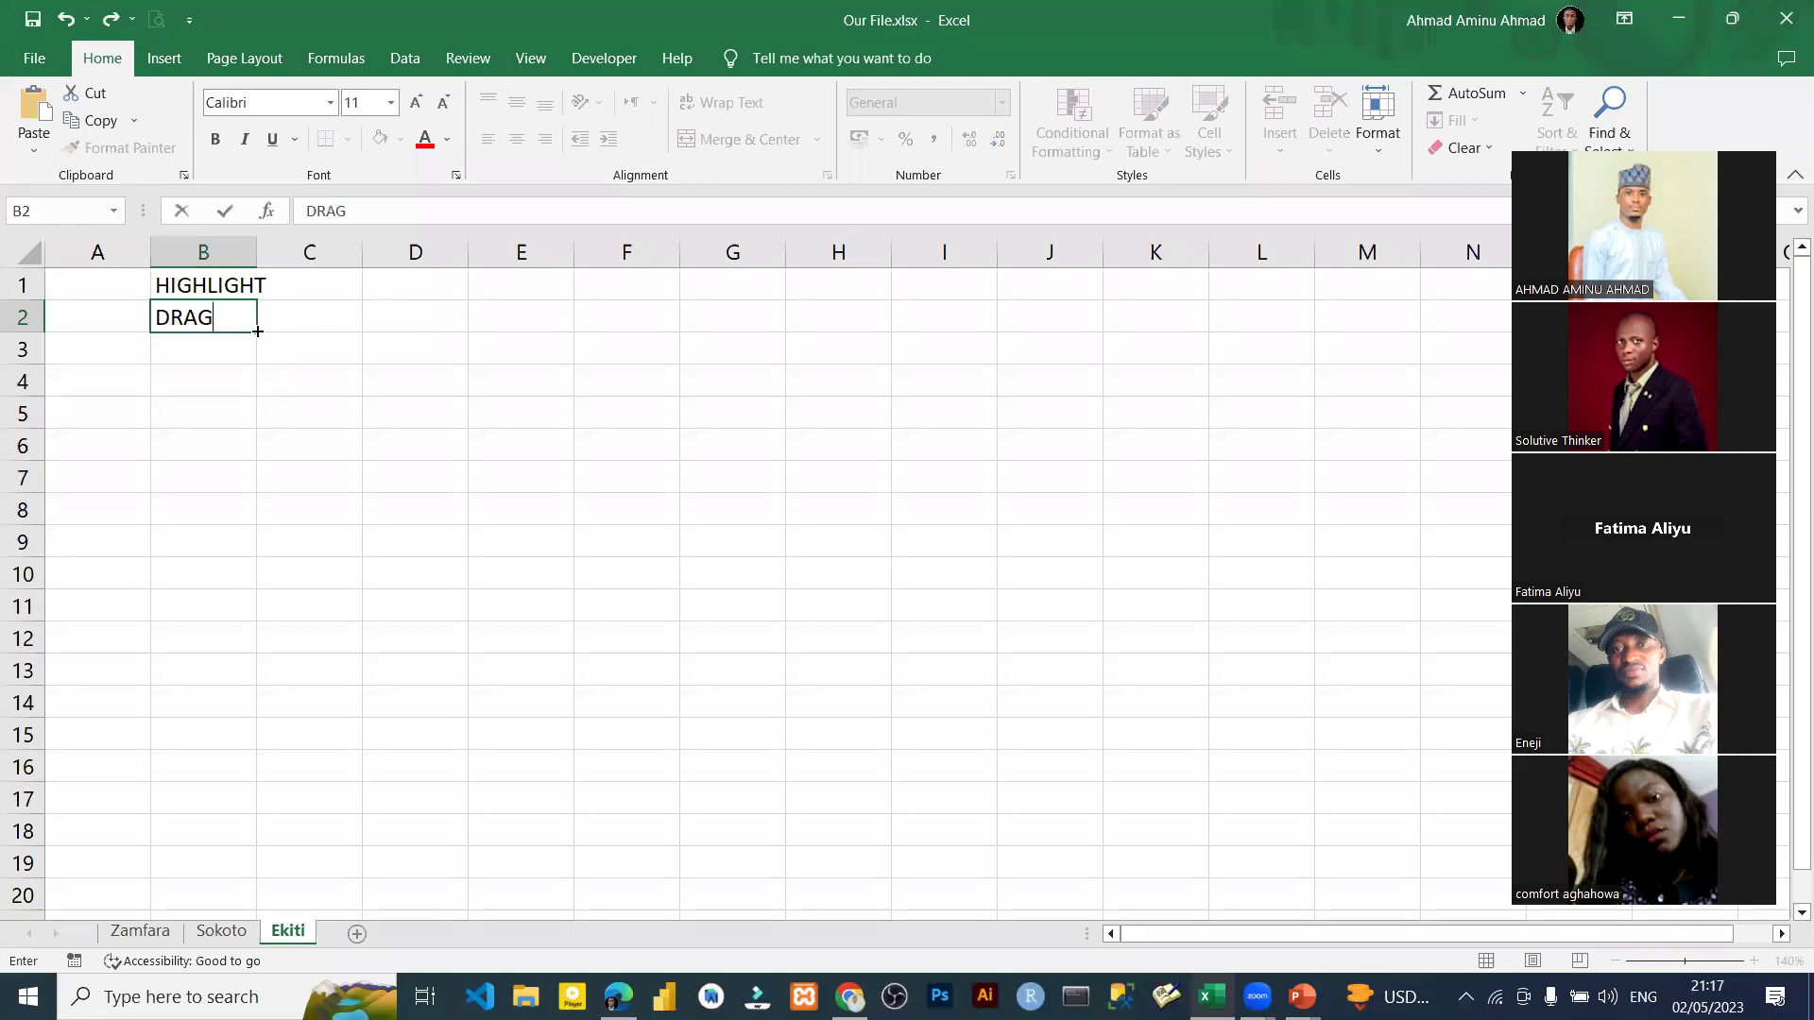
click(305, 455)
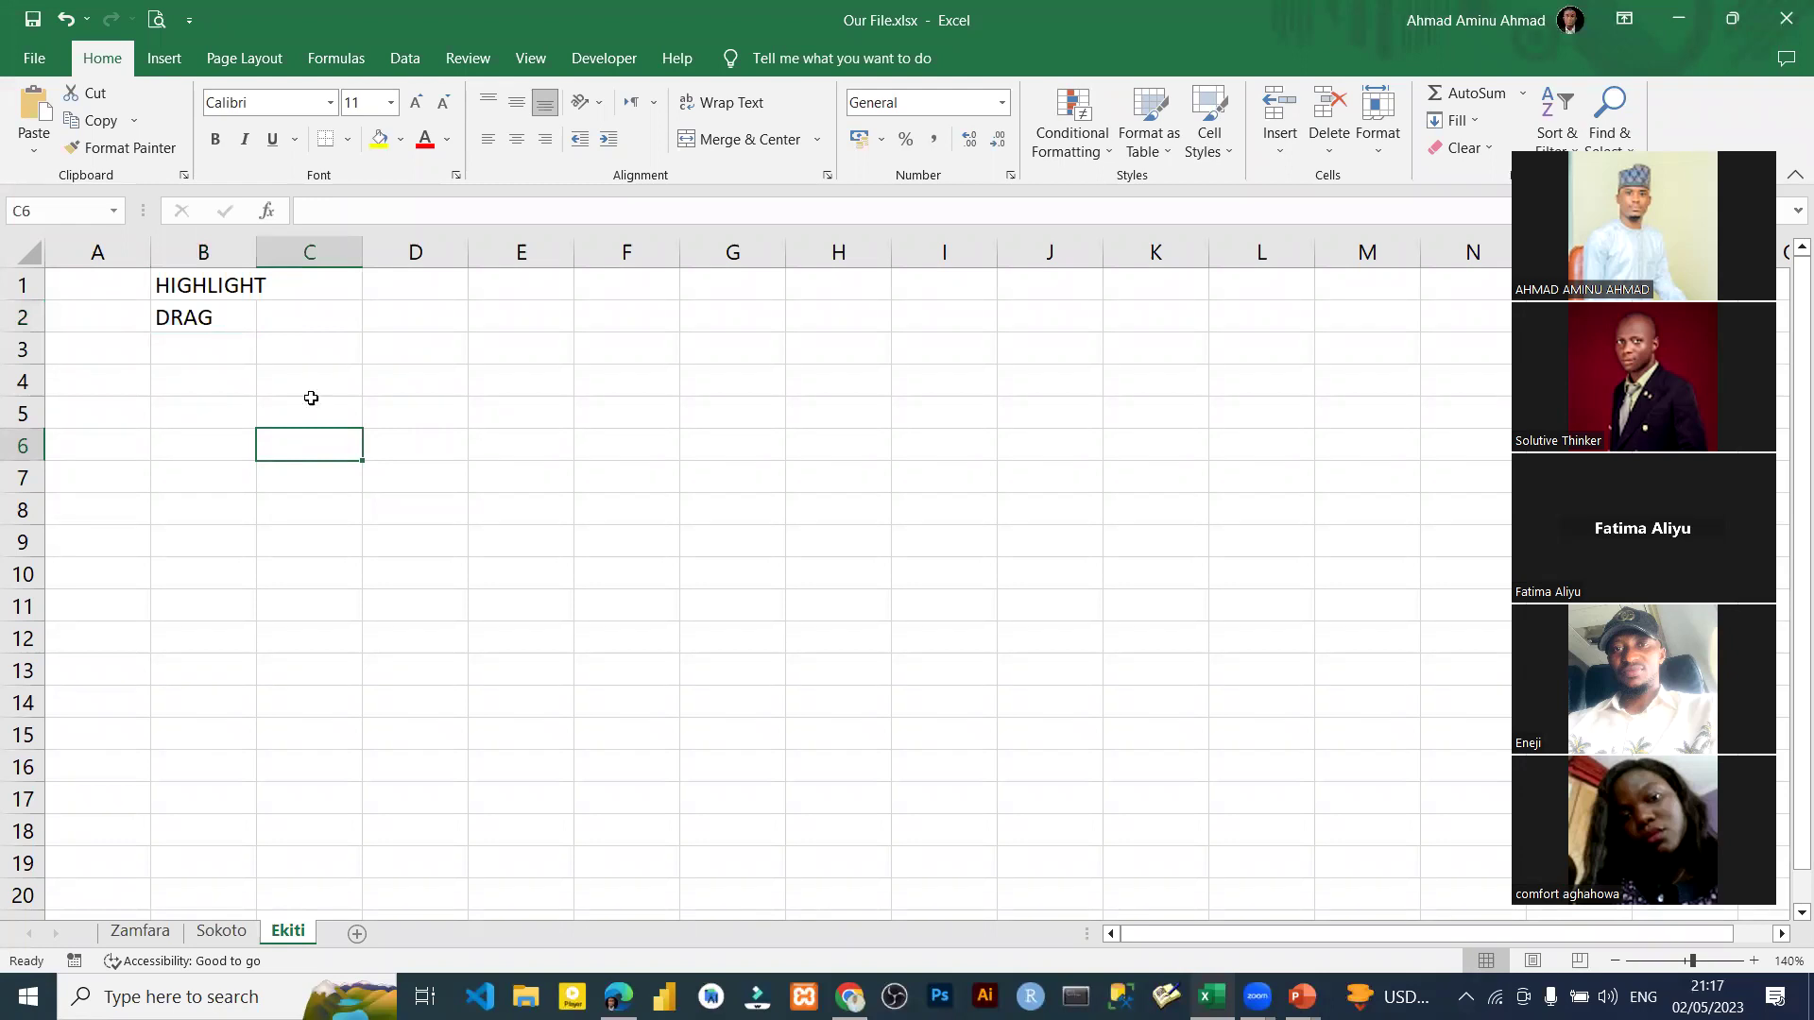
click(223, 326)
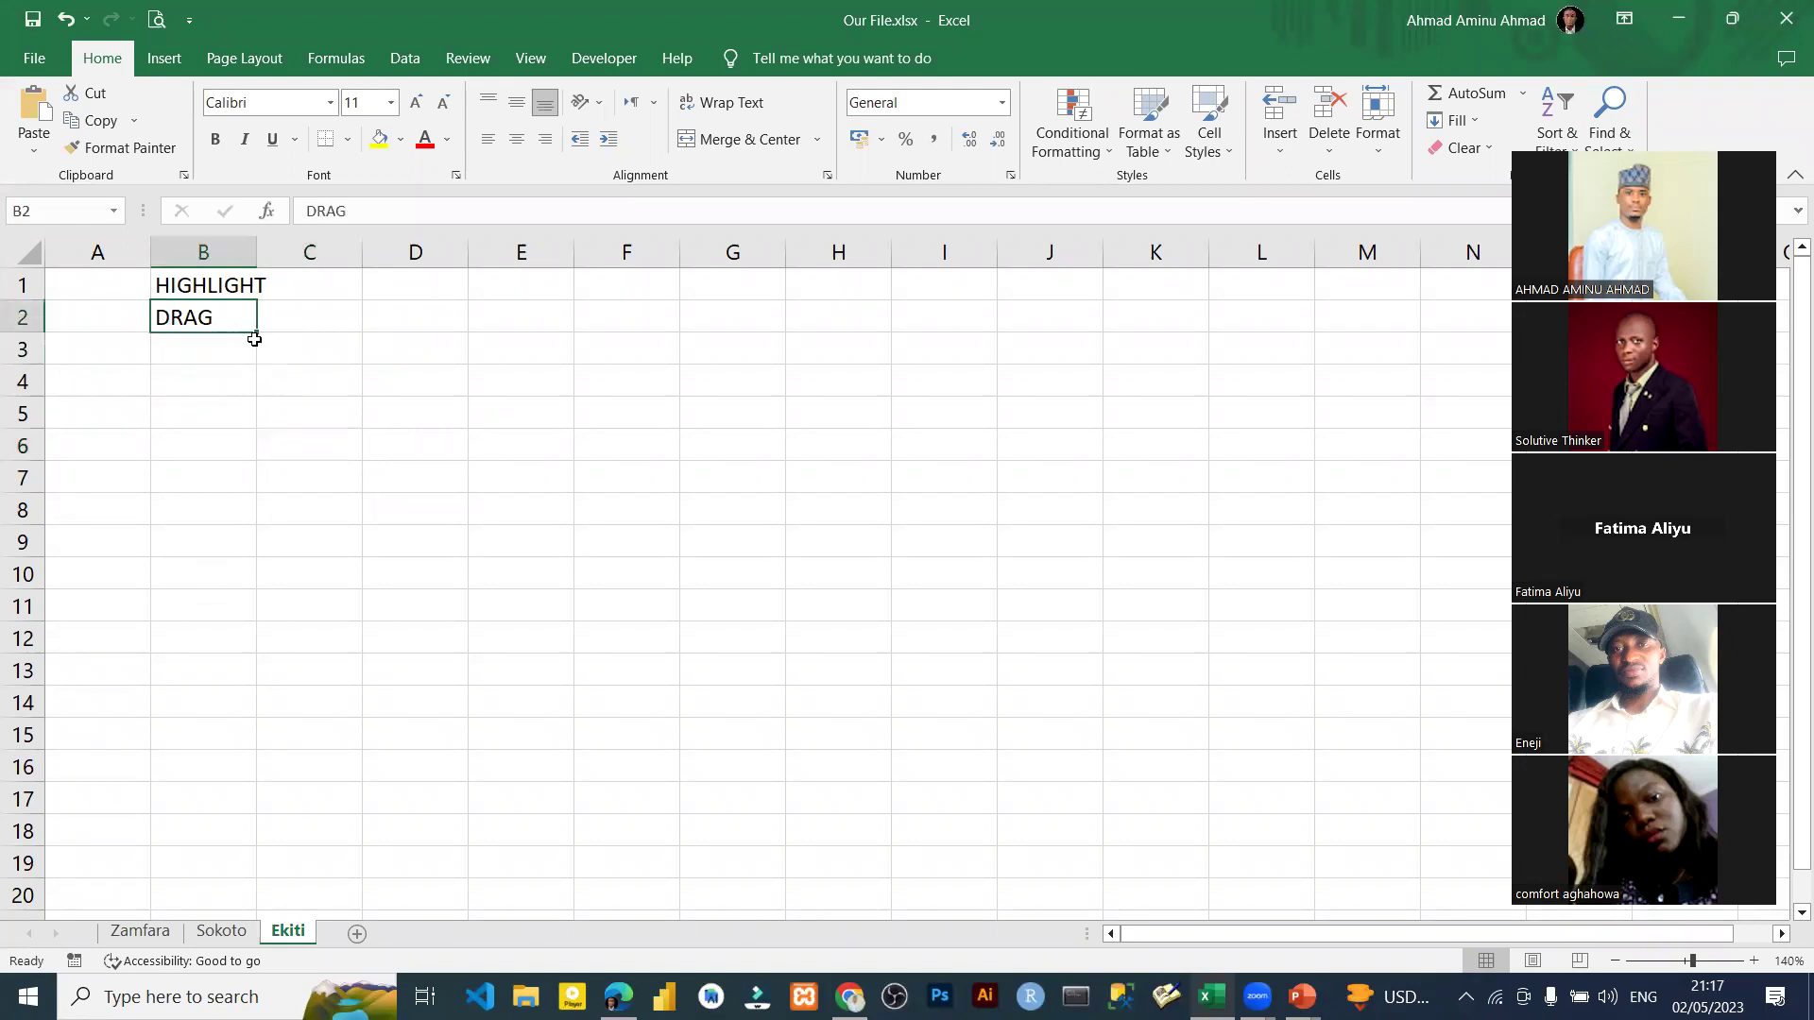
click(1496, 328)
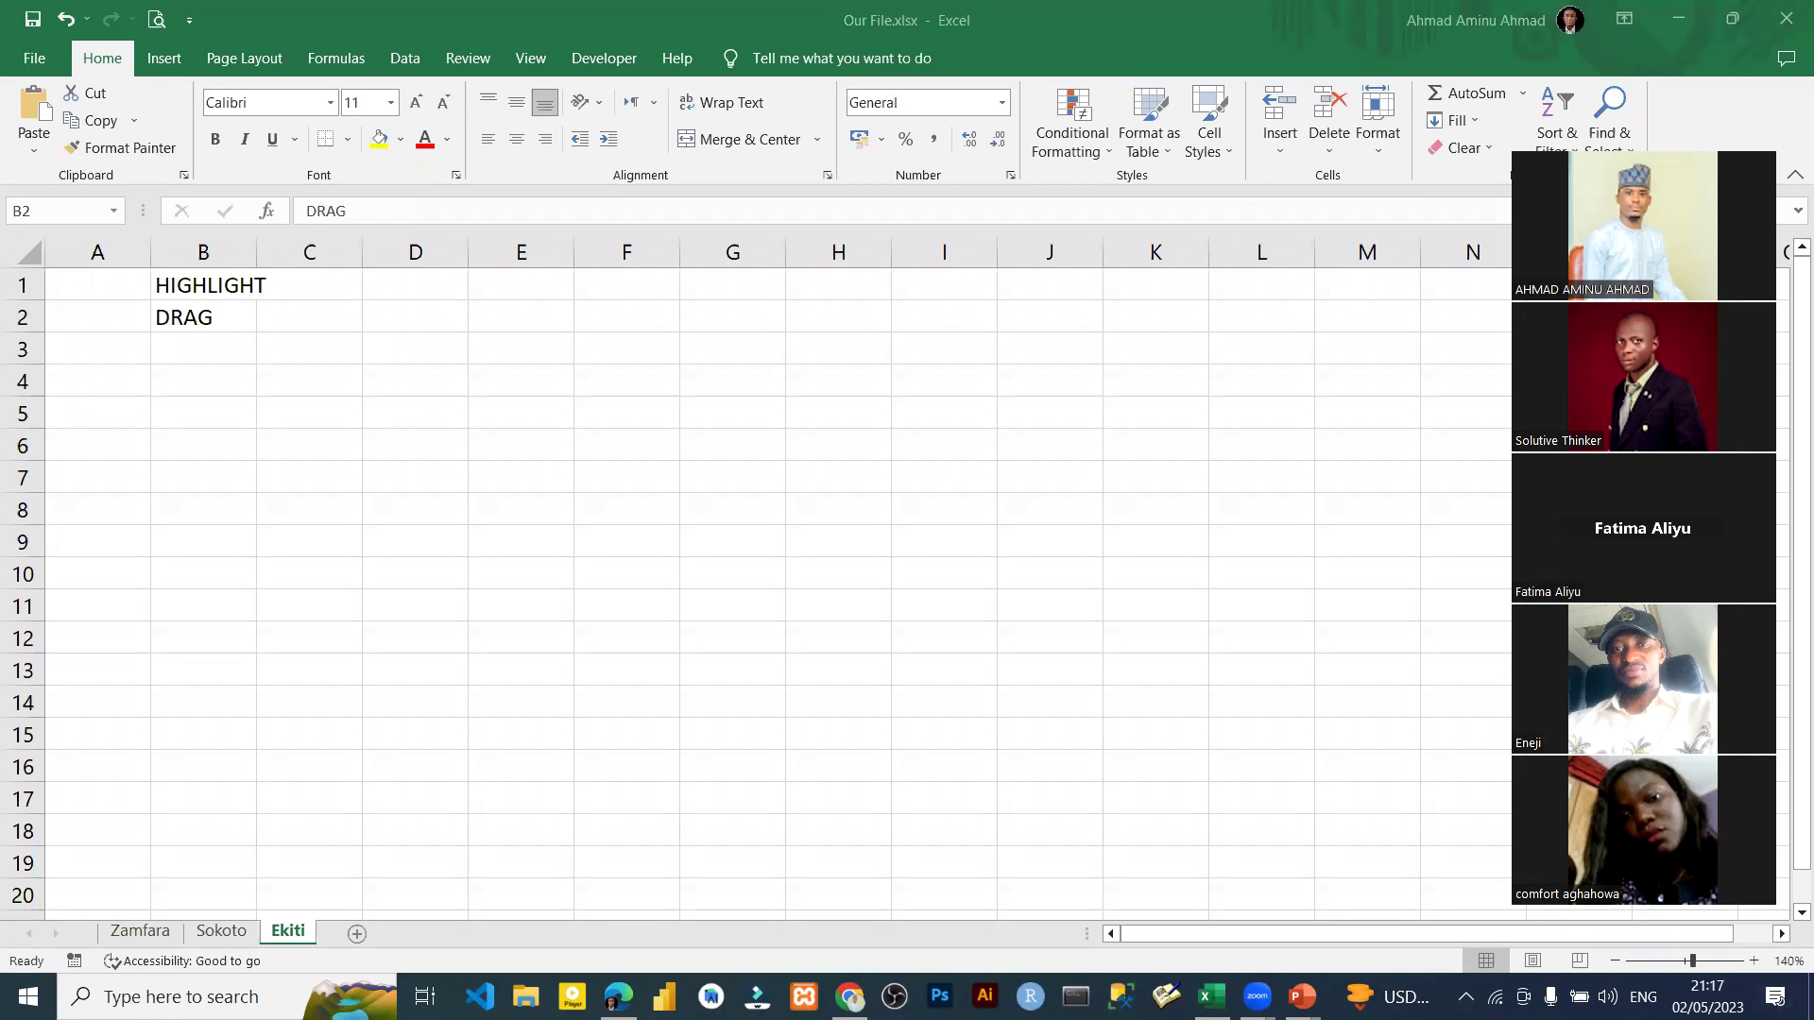
click(243, 314)
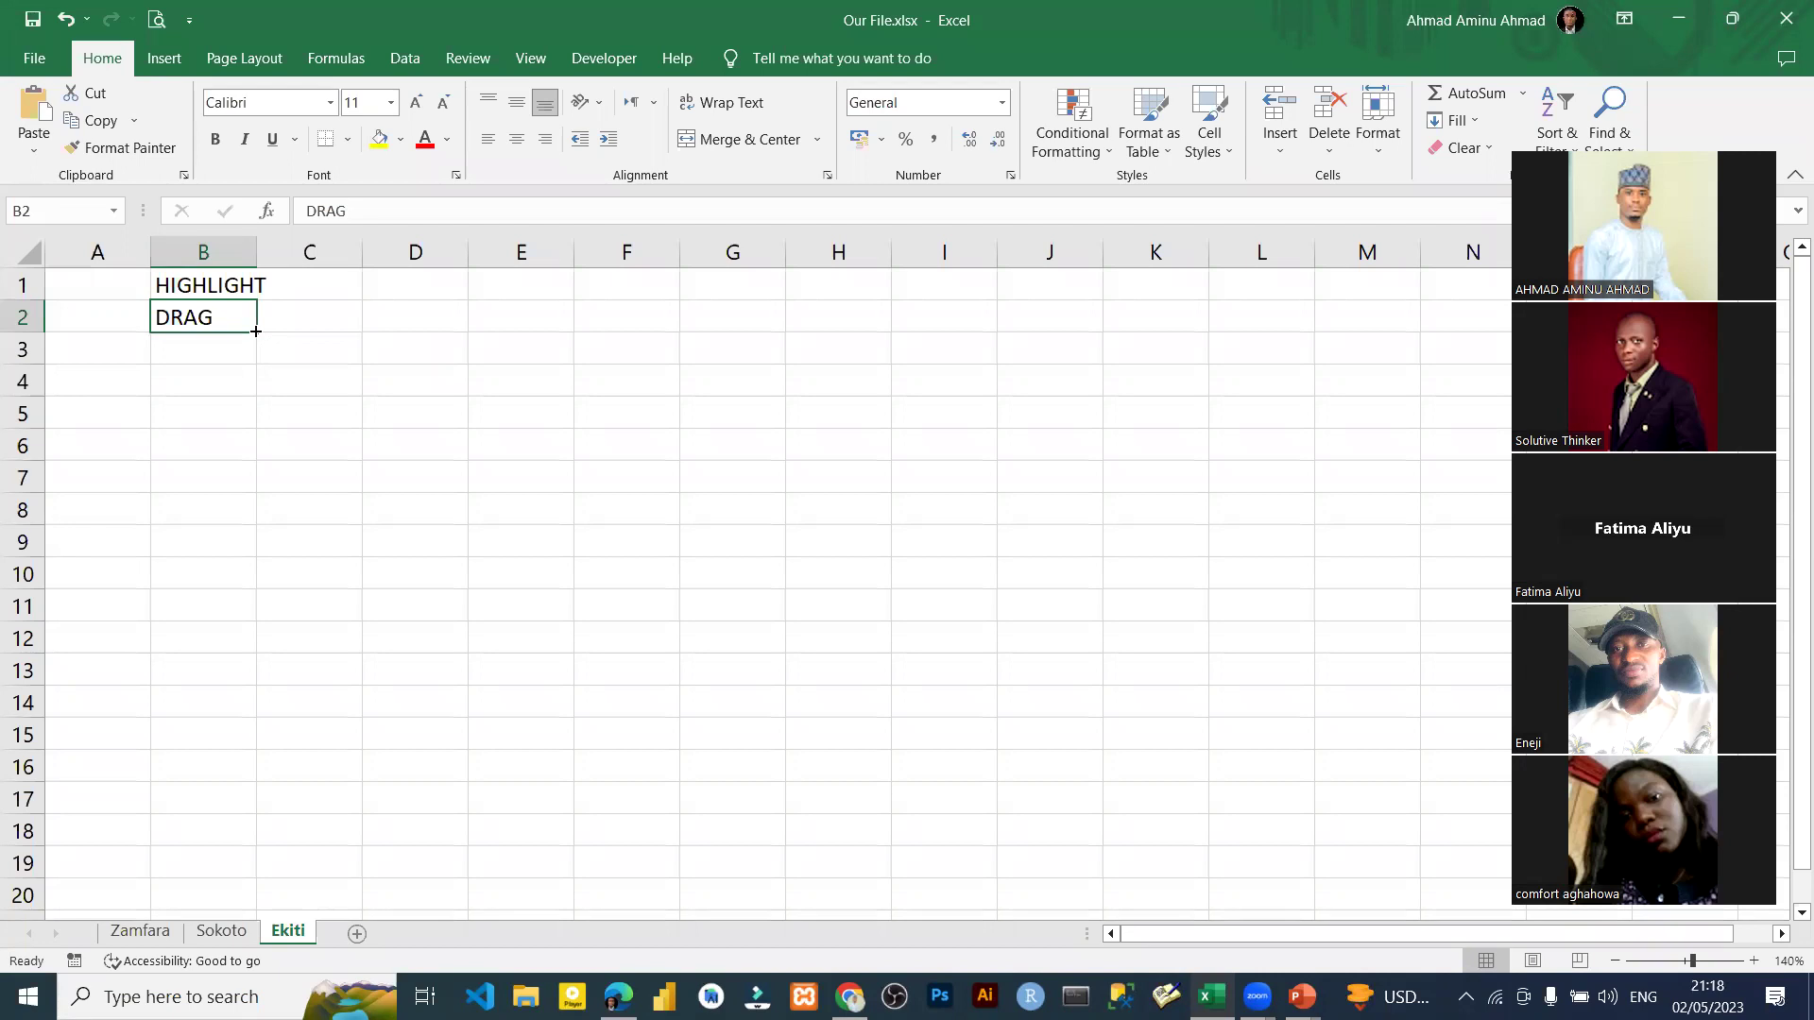
Copy DRAG from B2 down through B16 using the fill handle.
mouse_move(255, 332)
mouse_down()
mouse_move(477, 274)
mouse_move(271, 392)
mouse_move(225, 458)
mouse_move(226, 743)
mouse_move(251, 344)
mouse_move(818, 316)
mouse_move(275, 357)
mouse_move(251, 381)
mouse_move(254, 332)
mouse_up()
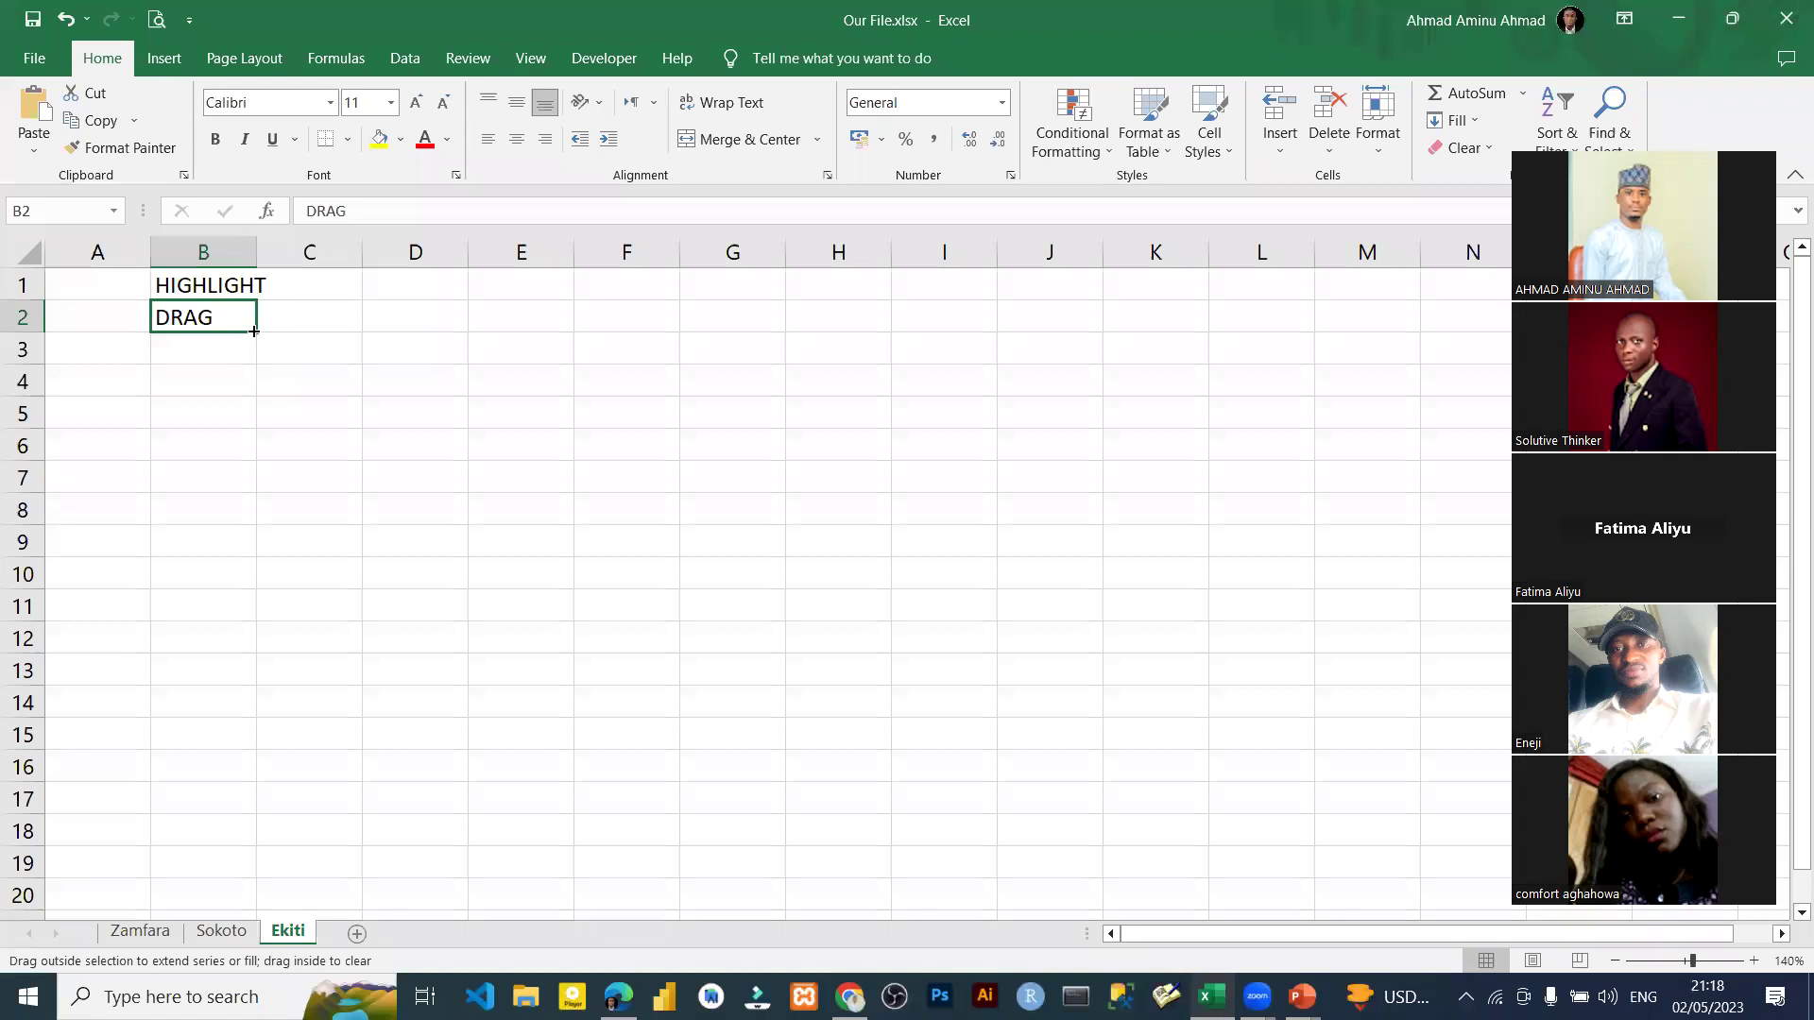
drag(254, 332, 216, 772)
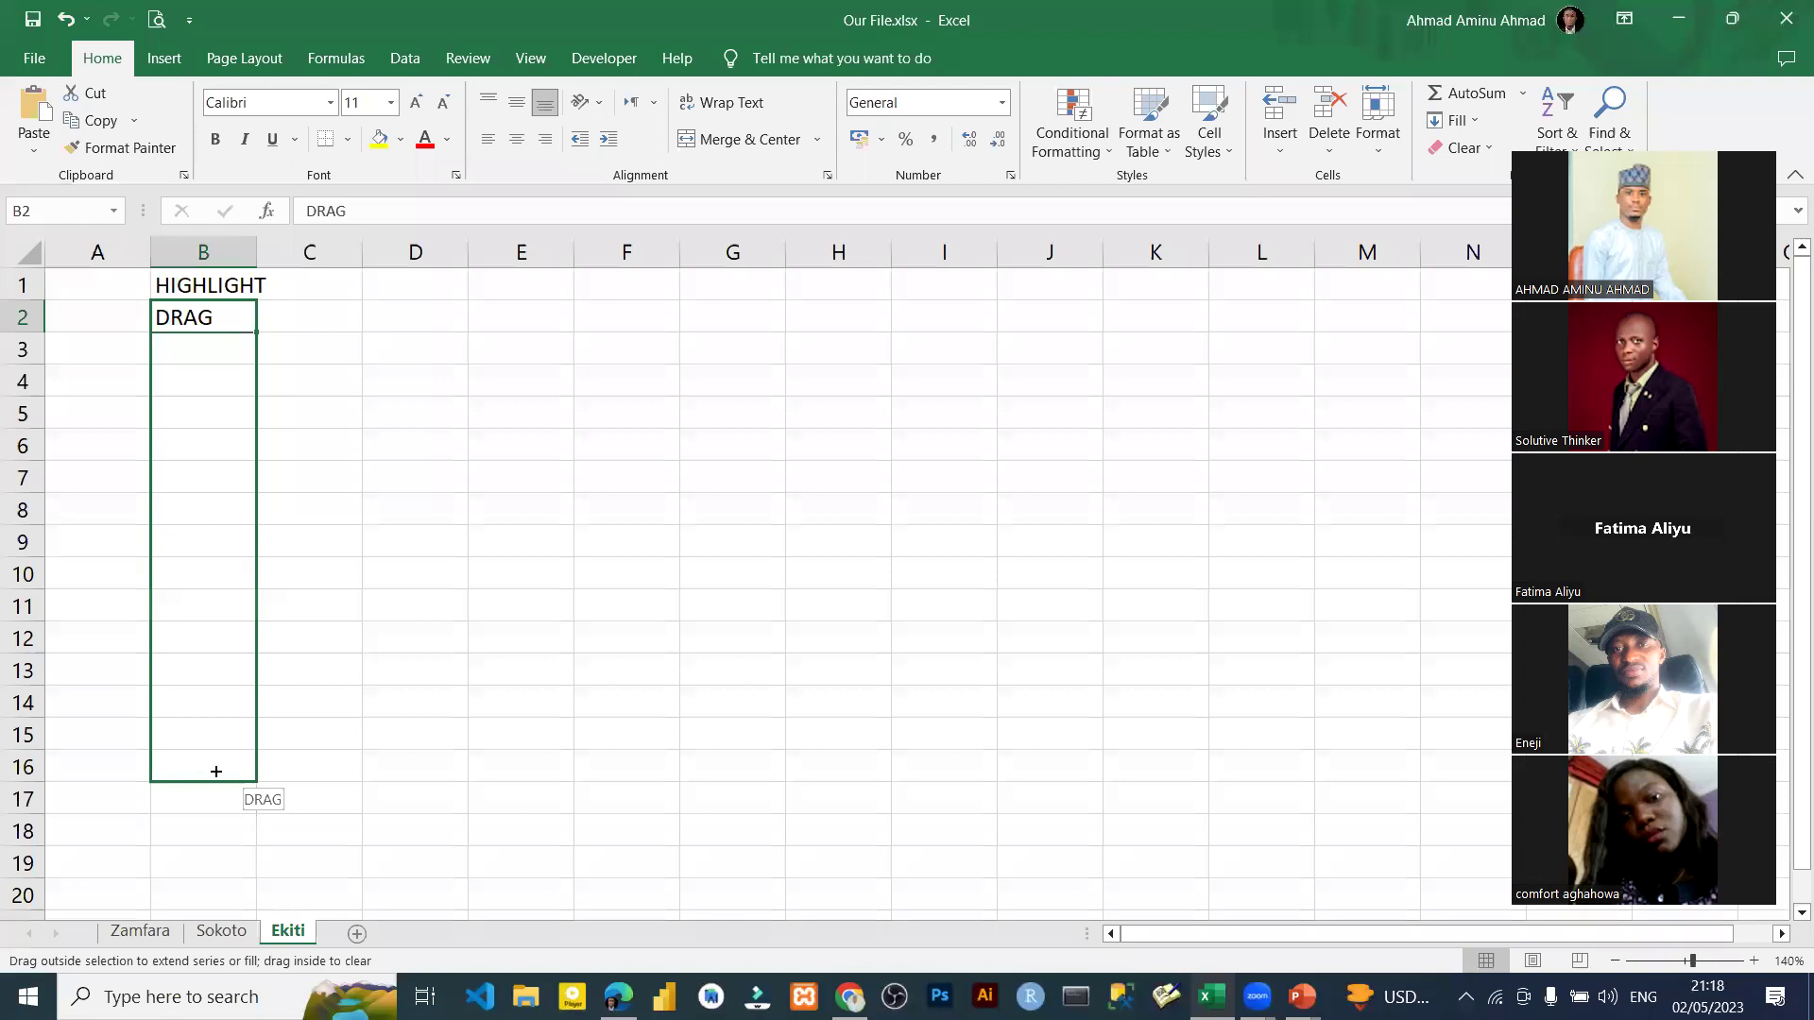
drag(216, 772, 217, 771)
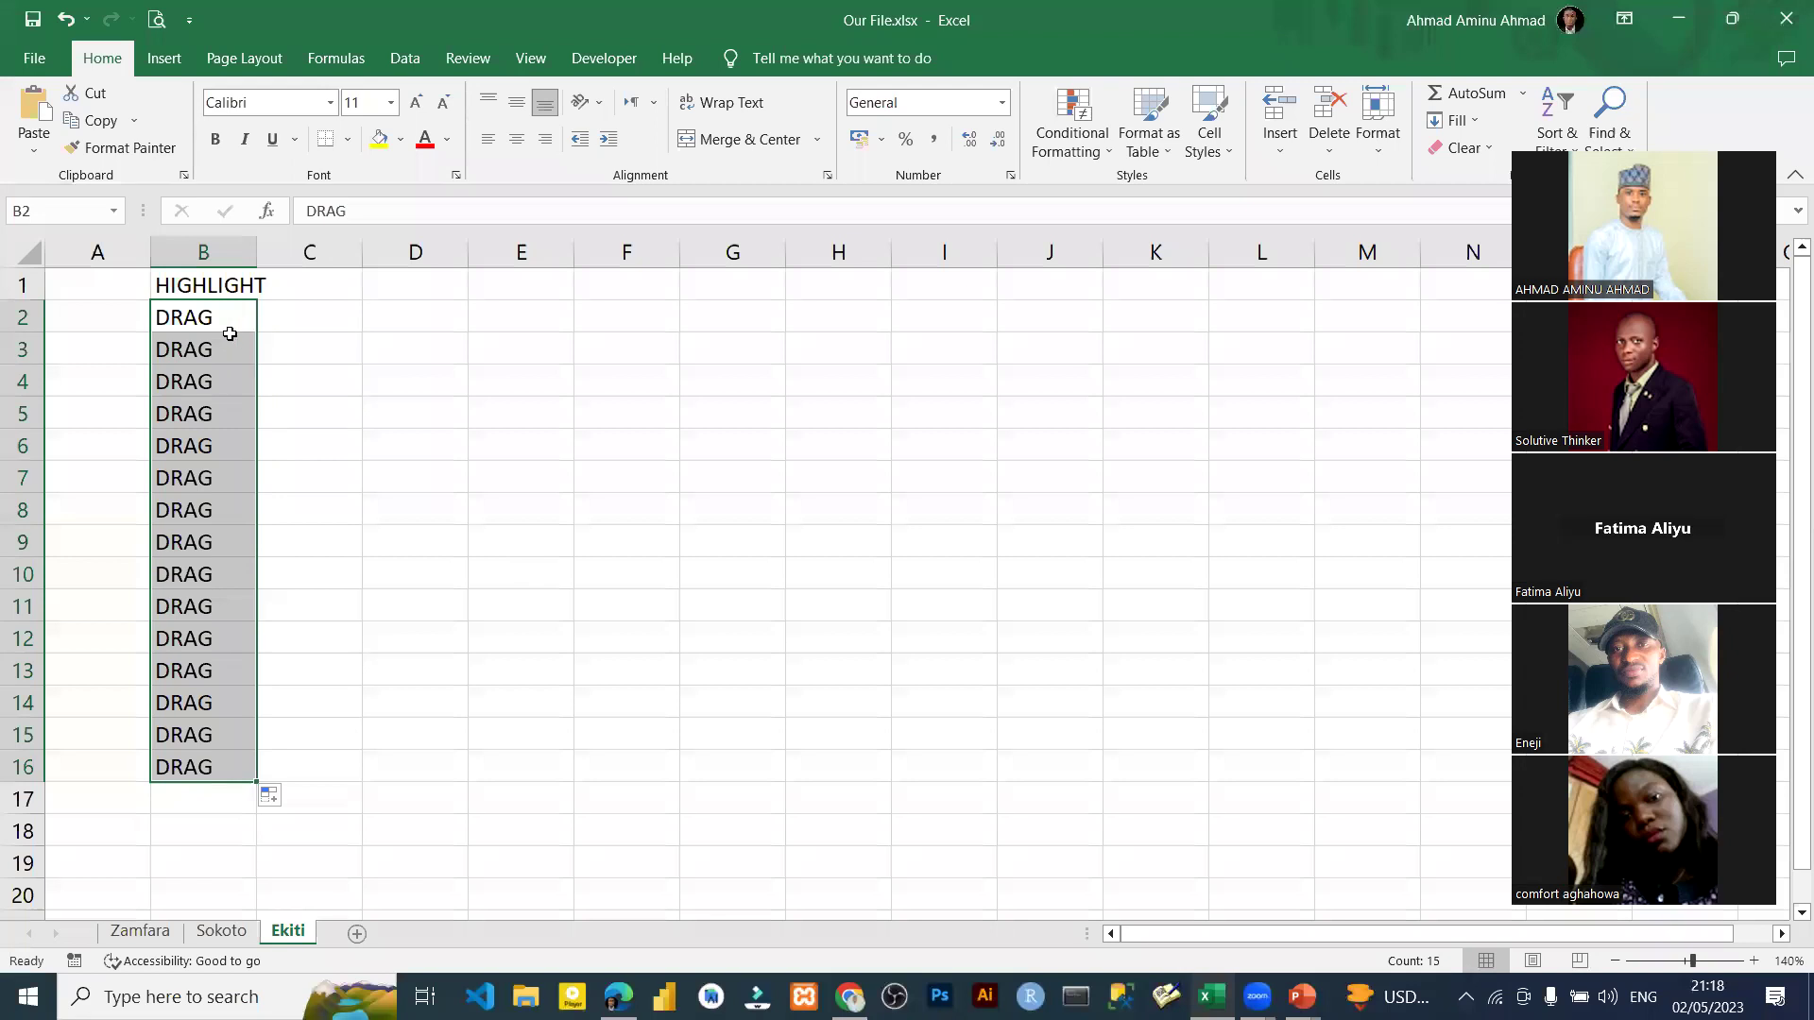
click(294, 316)
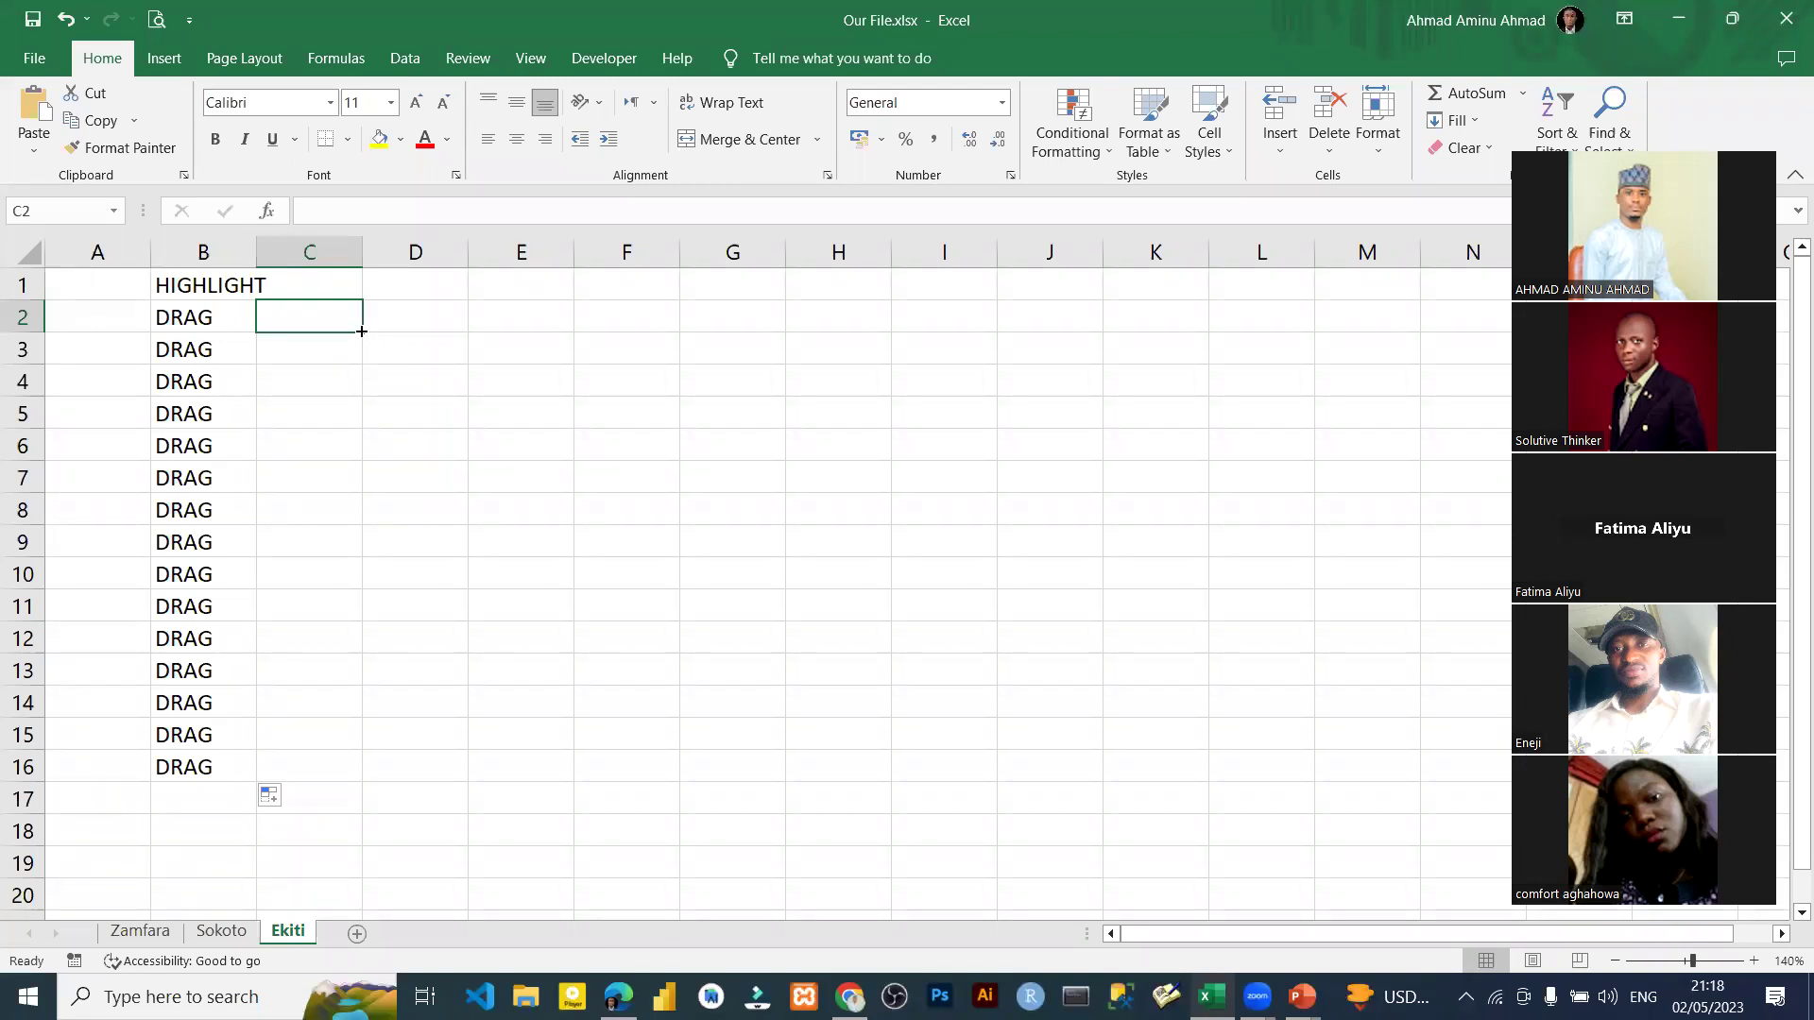
Clear the repeated DRAG entries from B3:B16.
click(214, 352)
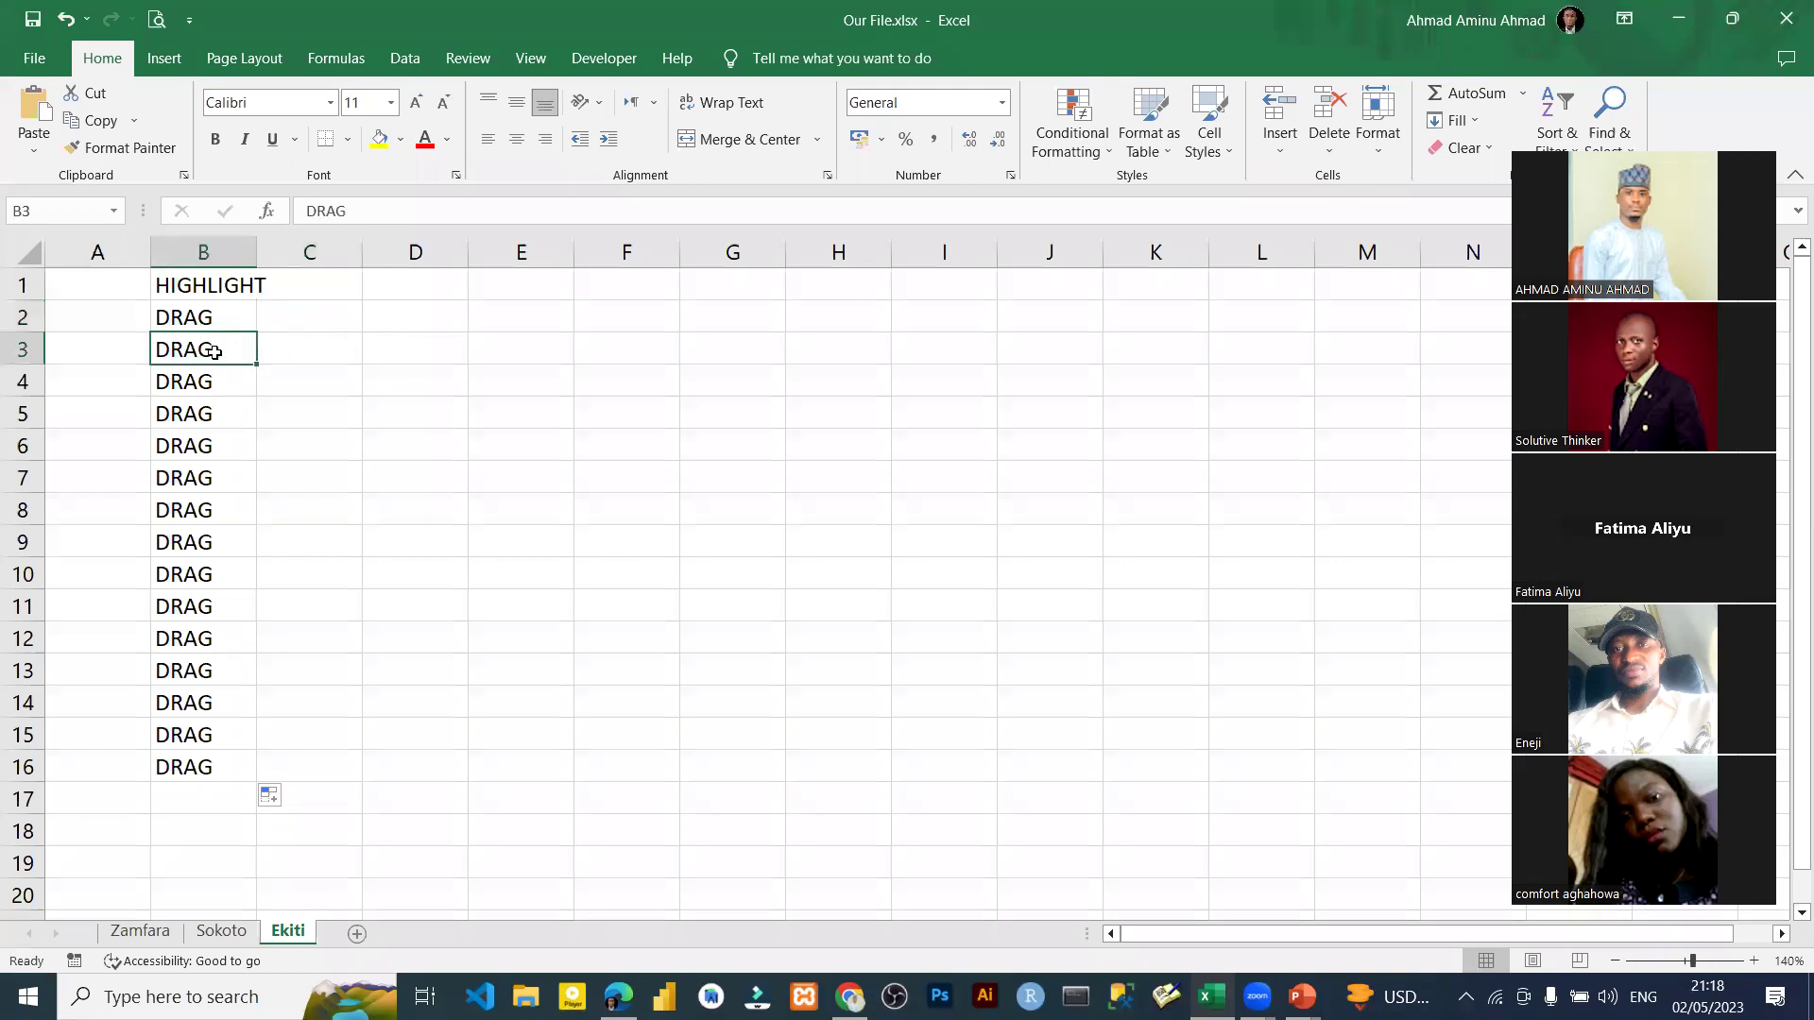
key(ctrl+shift+Down)
key(Delete)
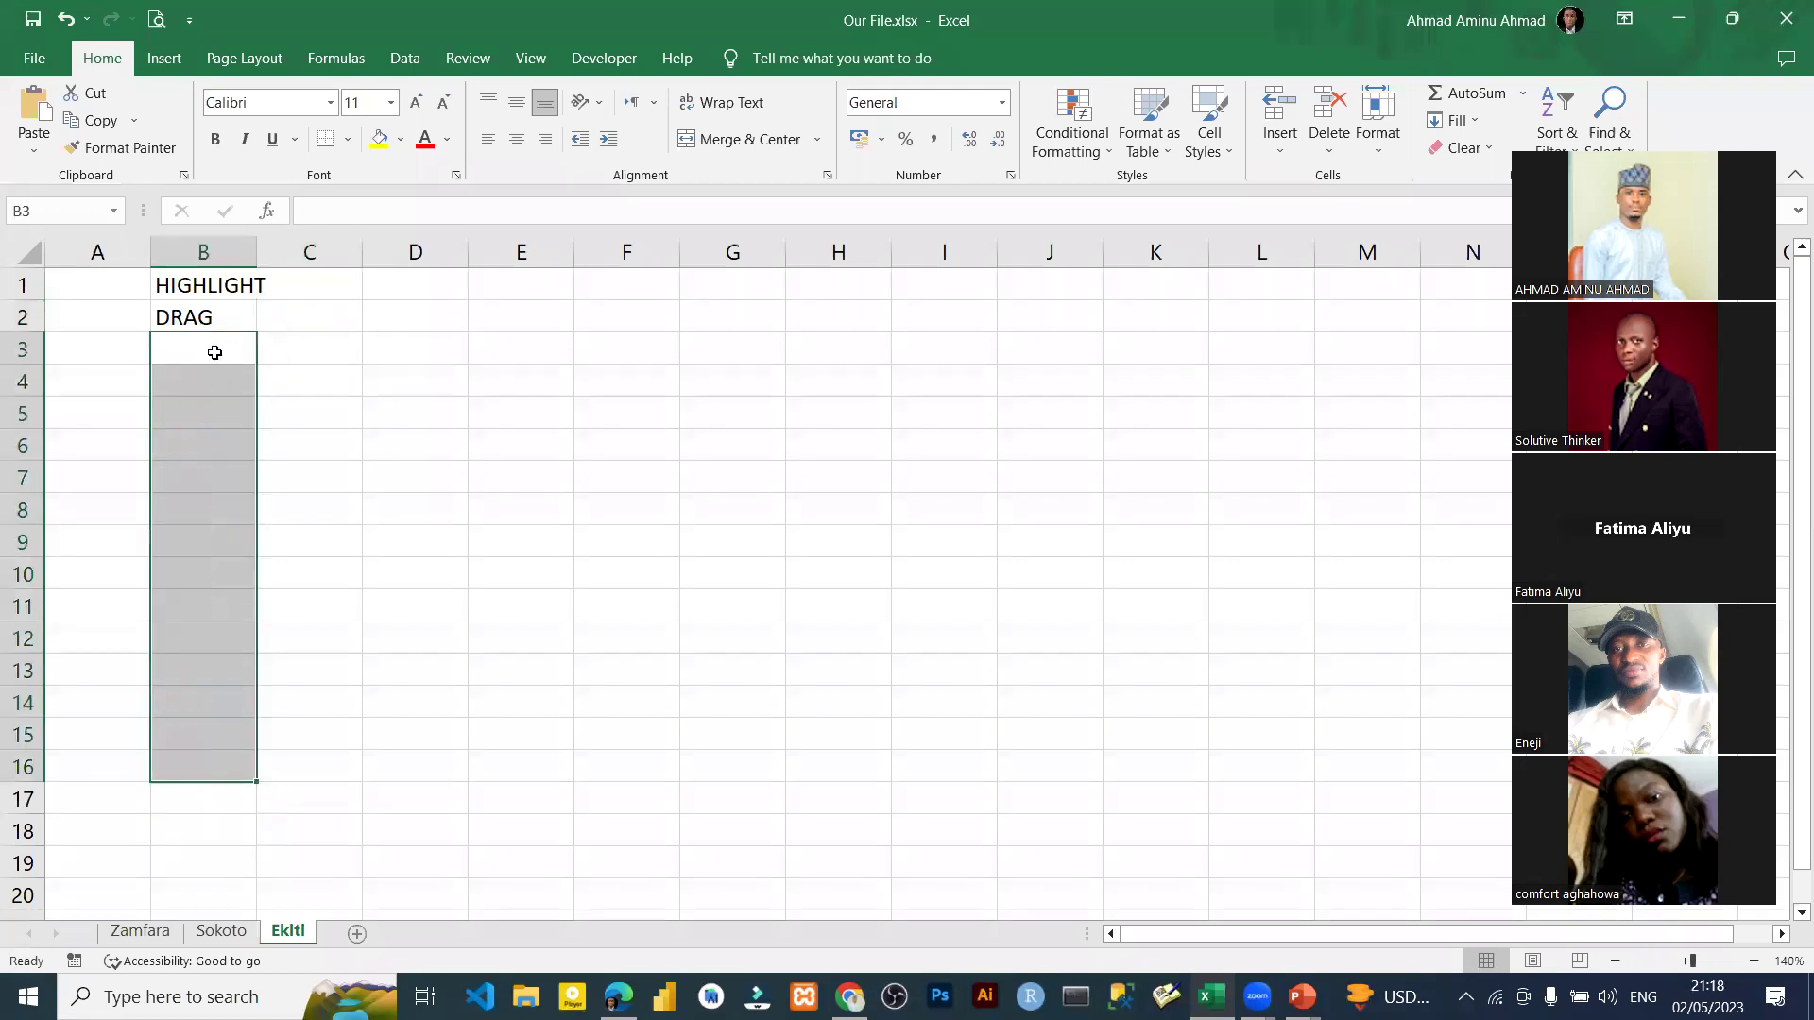
Enter MOVING in cell B3.
click(215, 353)
text(MOVIEN)
key(BackSpace)
key(BackSpace)
text(NG)
key(Return)
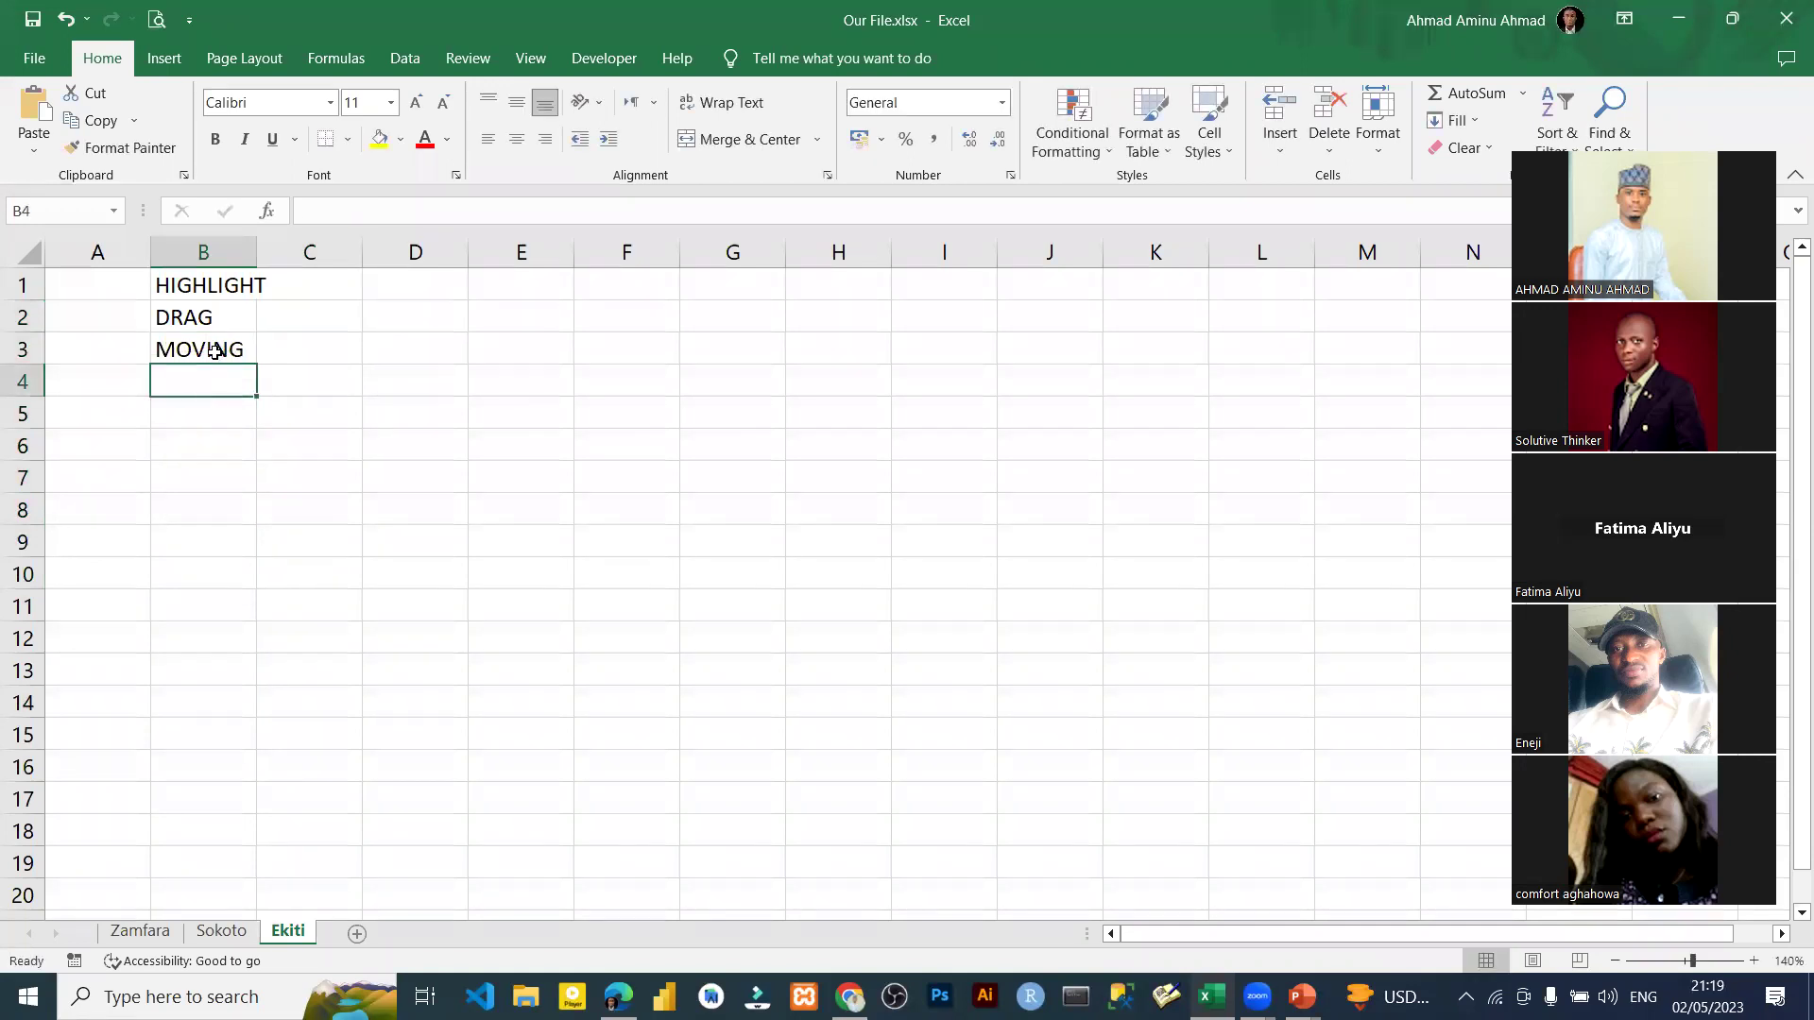
click(236, 349)
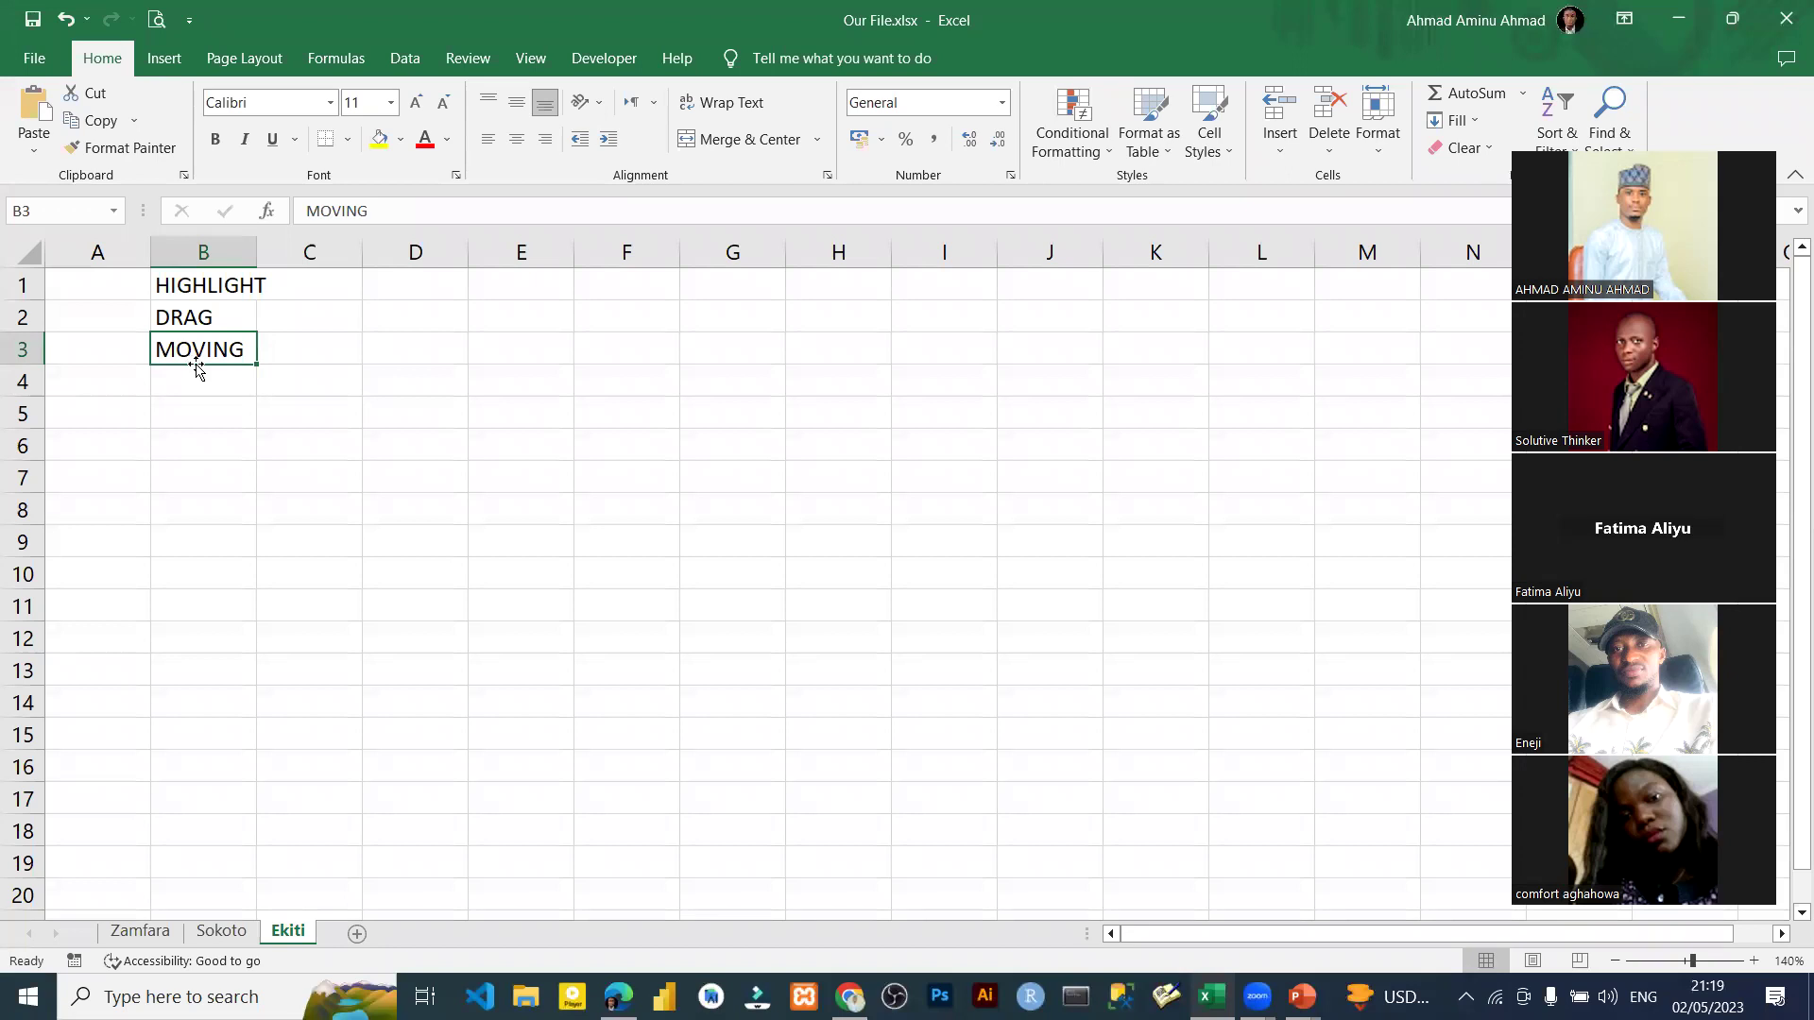
drag(198, 369, 633, 345)
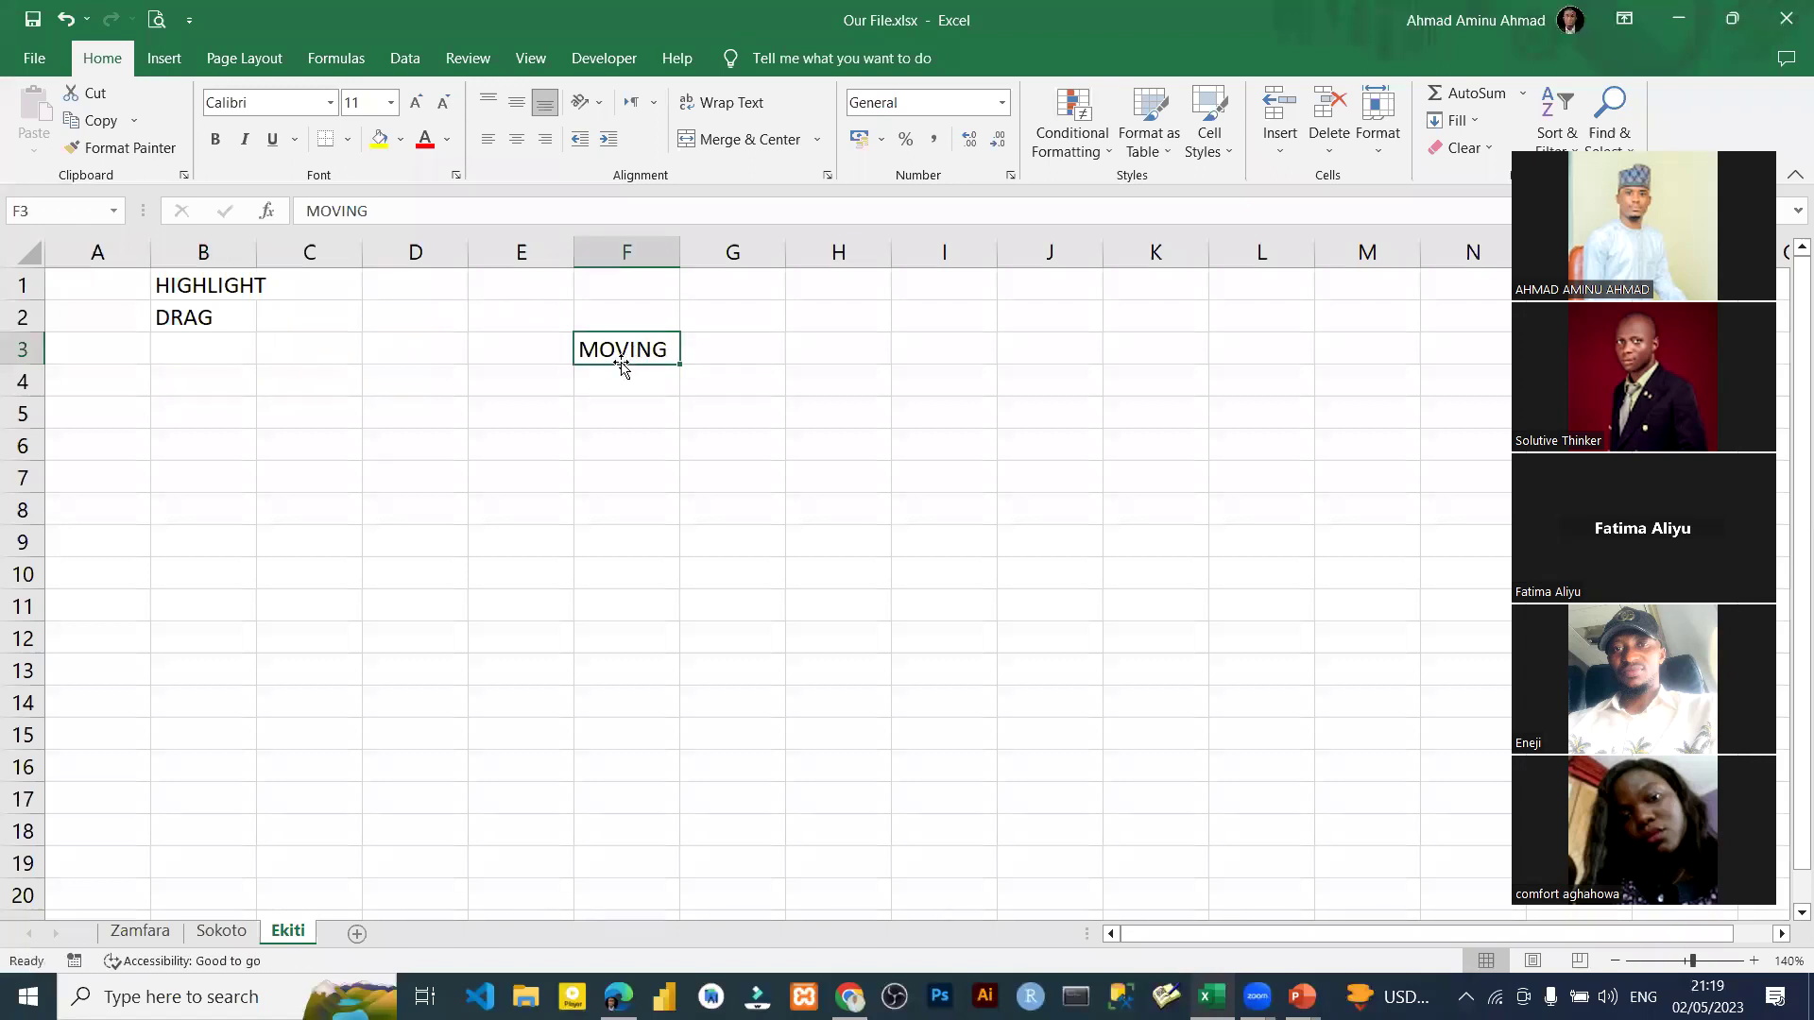
drag(623, 370, 231, 373)
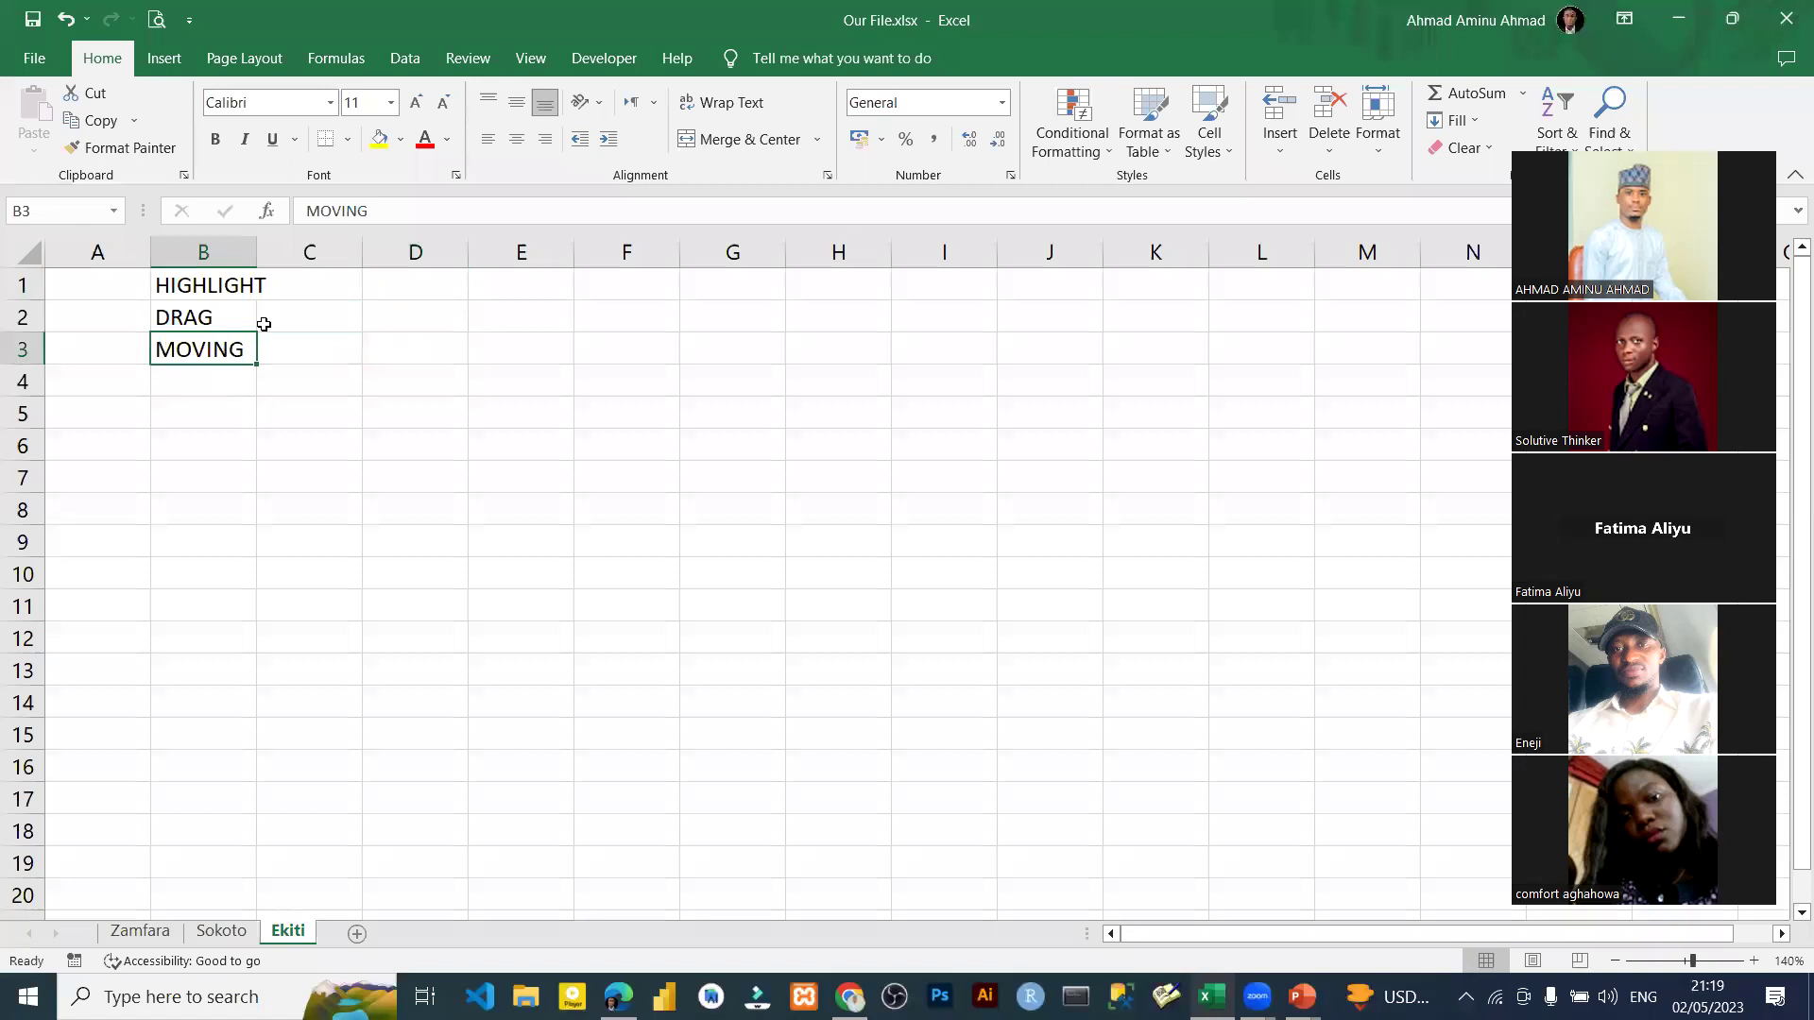
click(521, 380)
drag(212, 283, 222, 355)
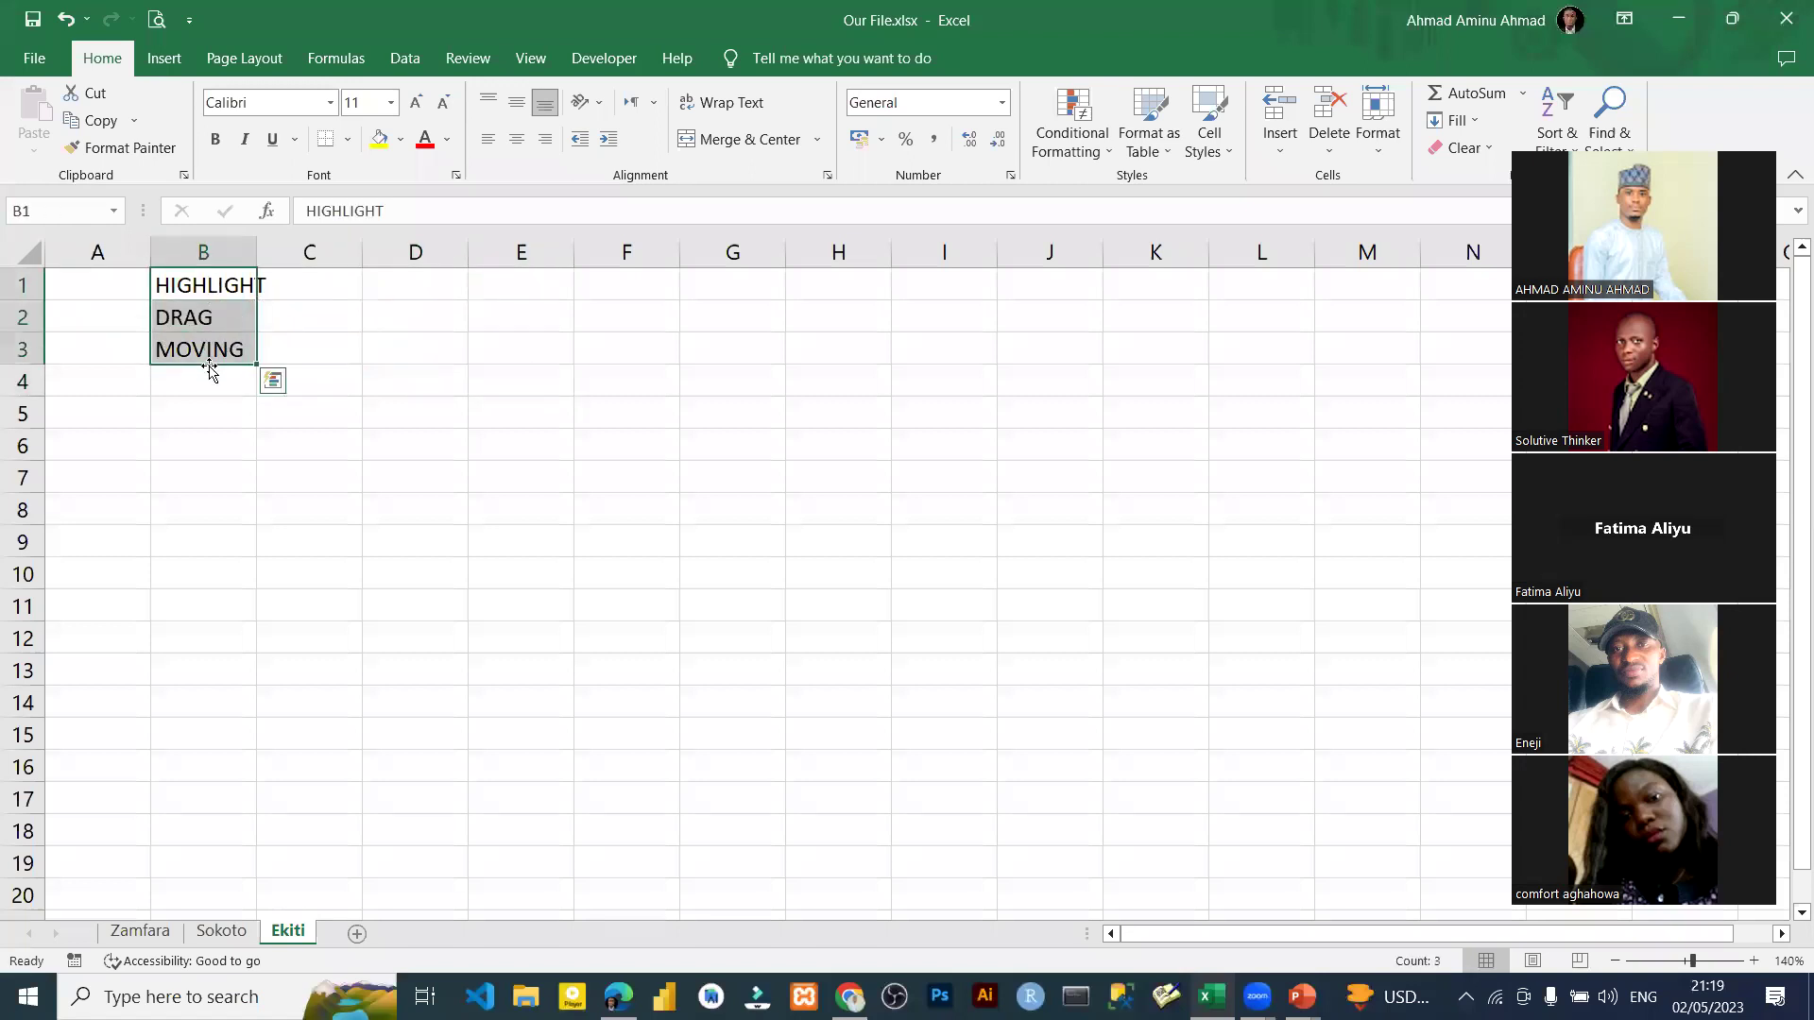
drag(207, 368, 715, 368)
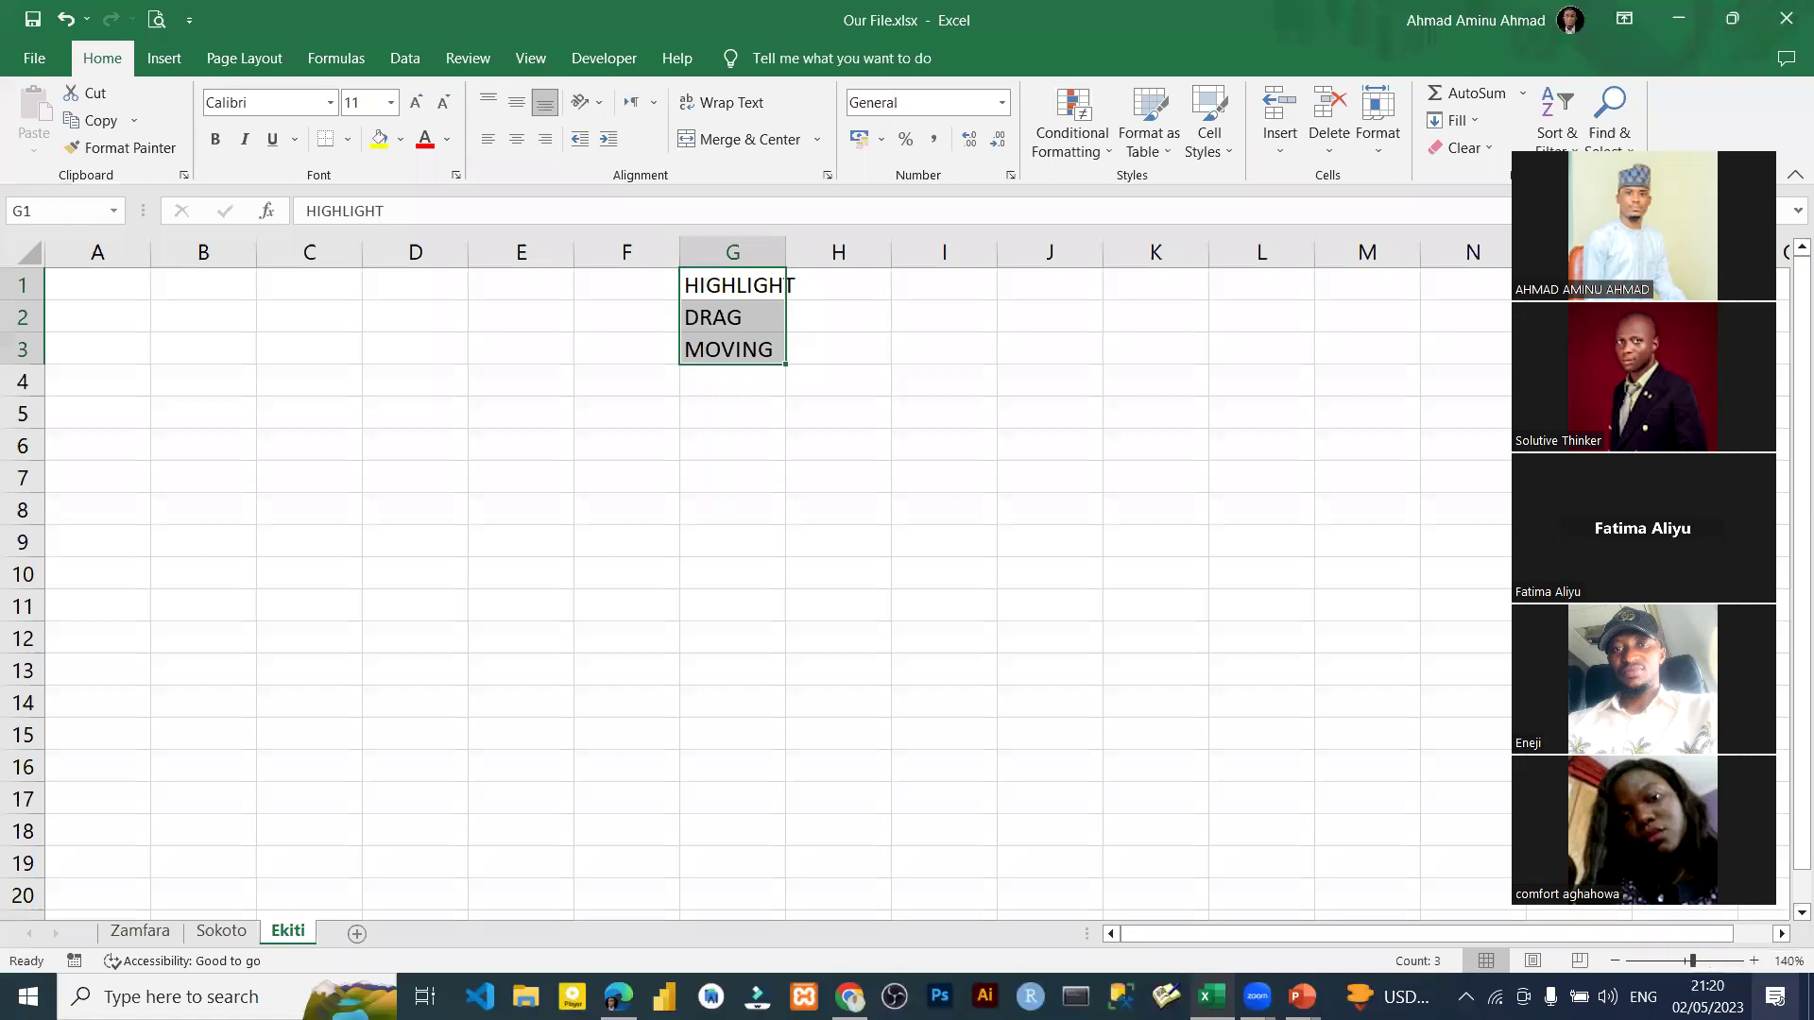
drag(745, 367, 215, 352)
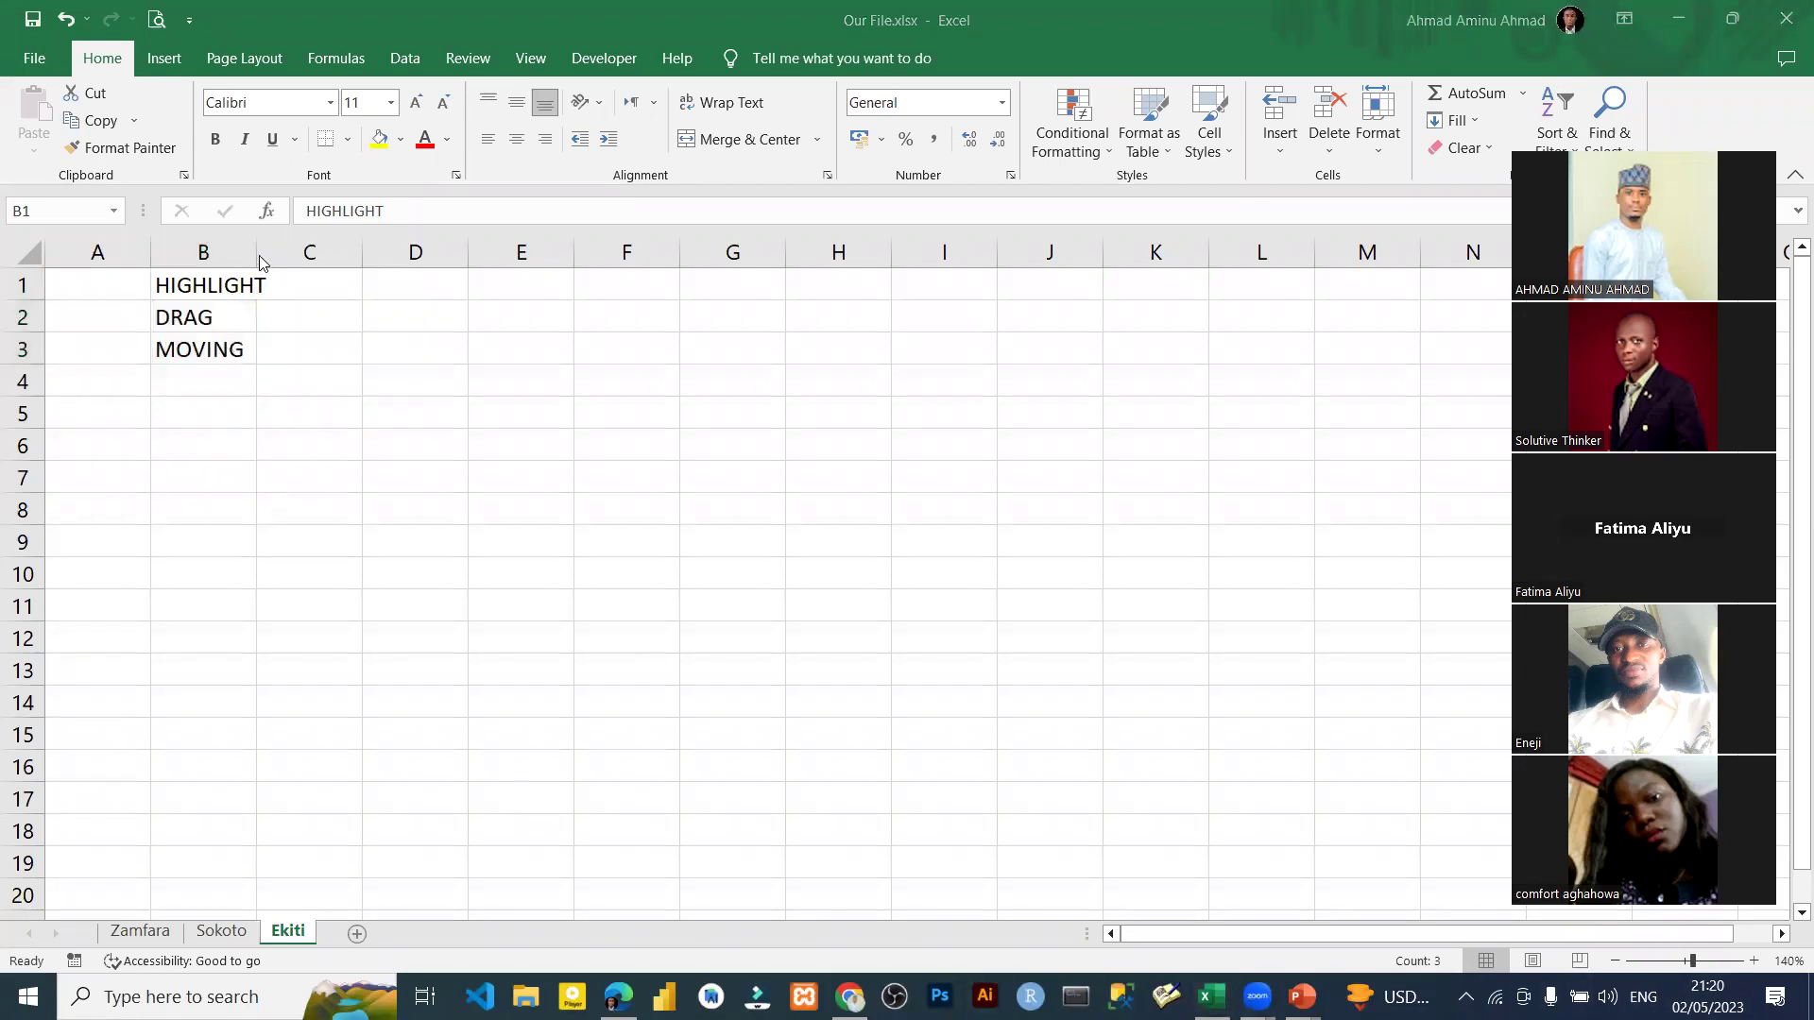
click(239, 303)
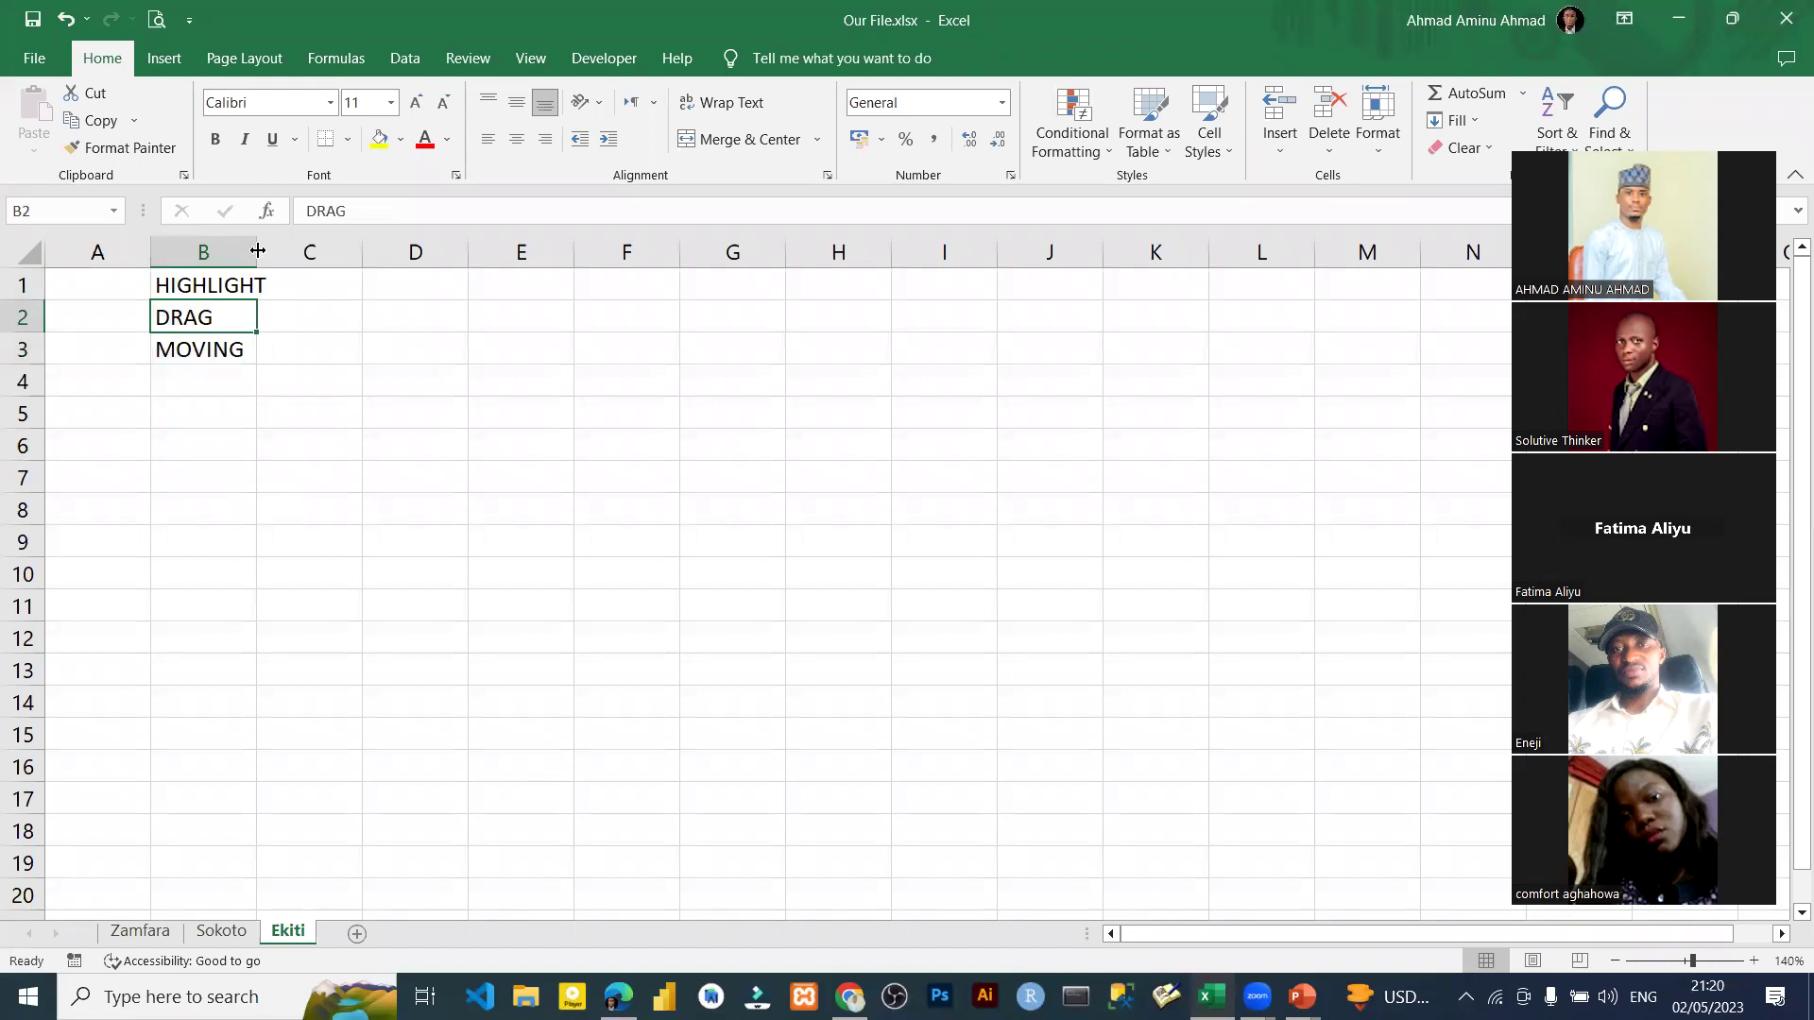
Type INCREASE WIDTH in cell B4.
mouse_move(257, 251)
mouse_down()
mouse_move(478, 253)
mouse_move(271, 245)
mouse_up()
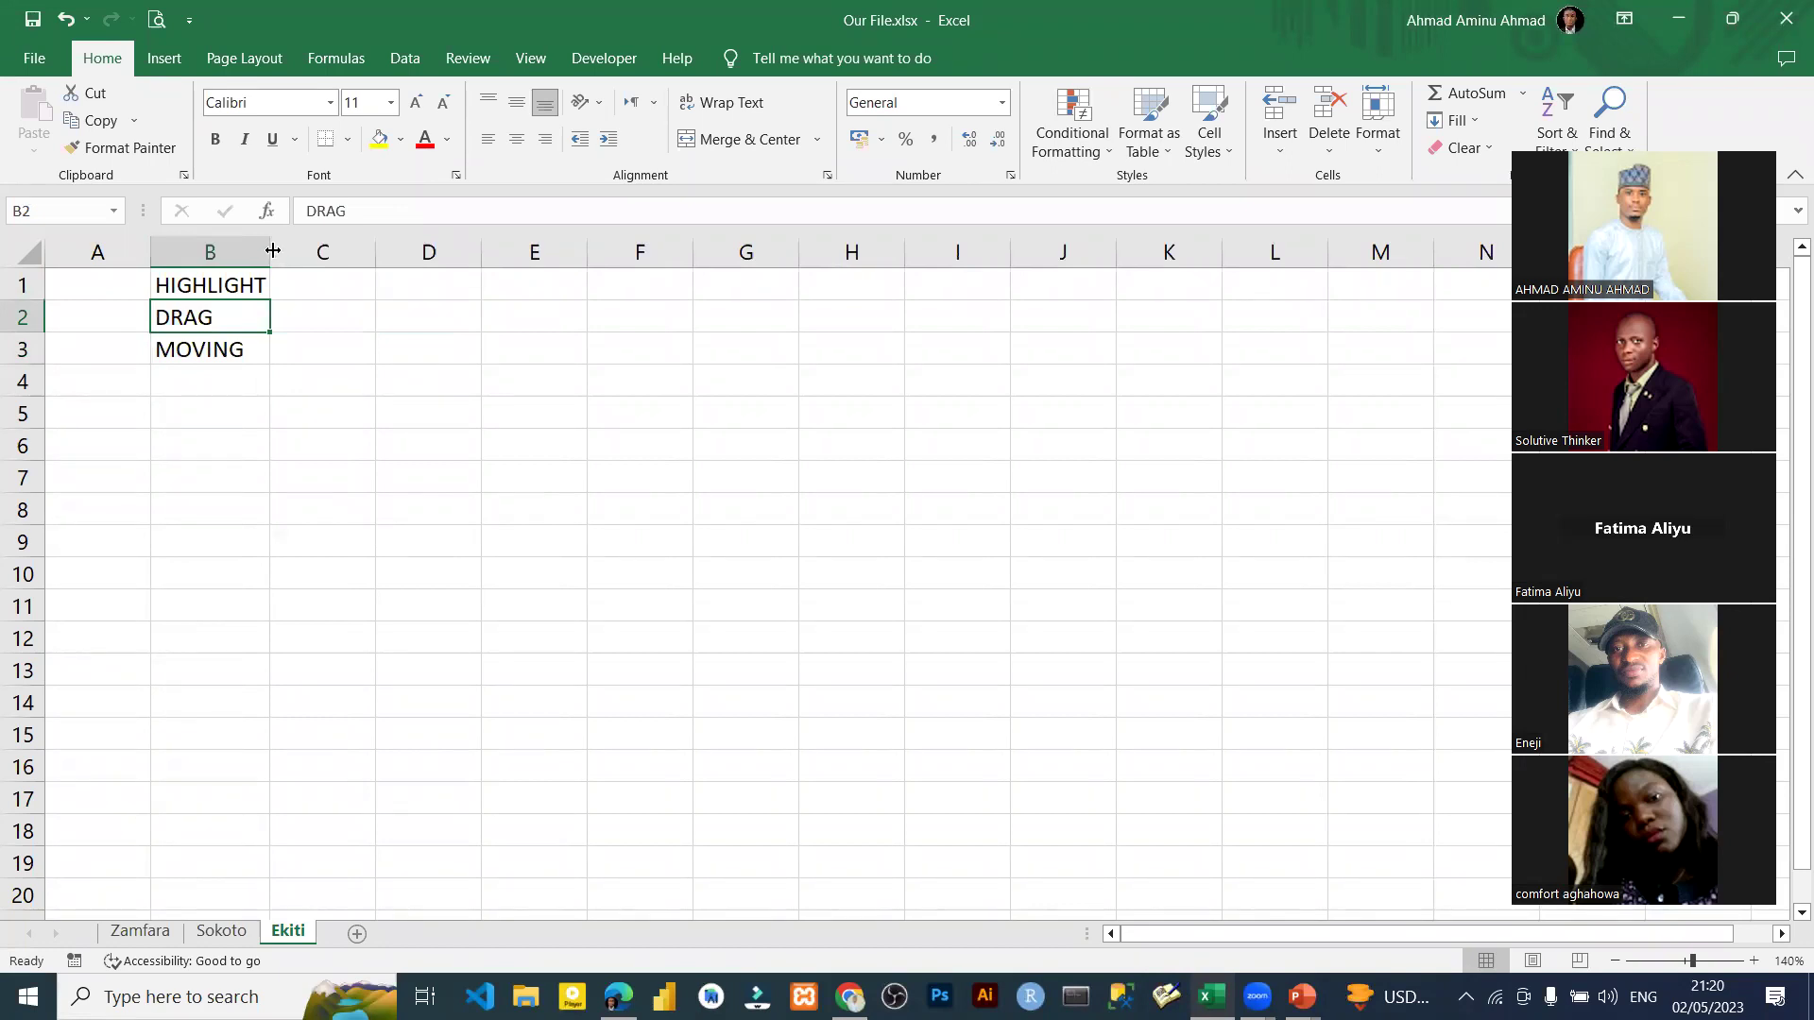
click(205, 387)
text(INCREASE WIDTH)
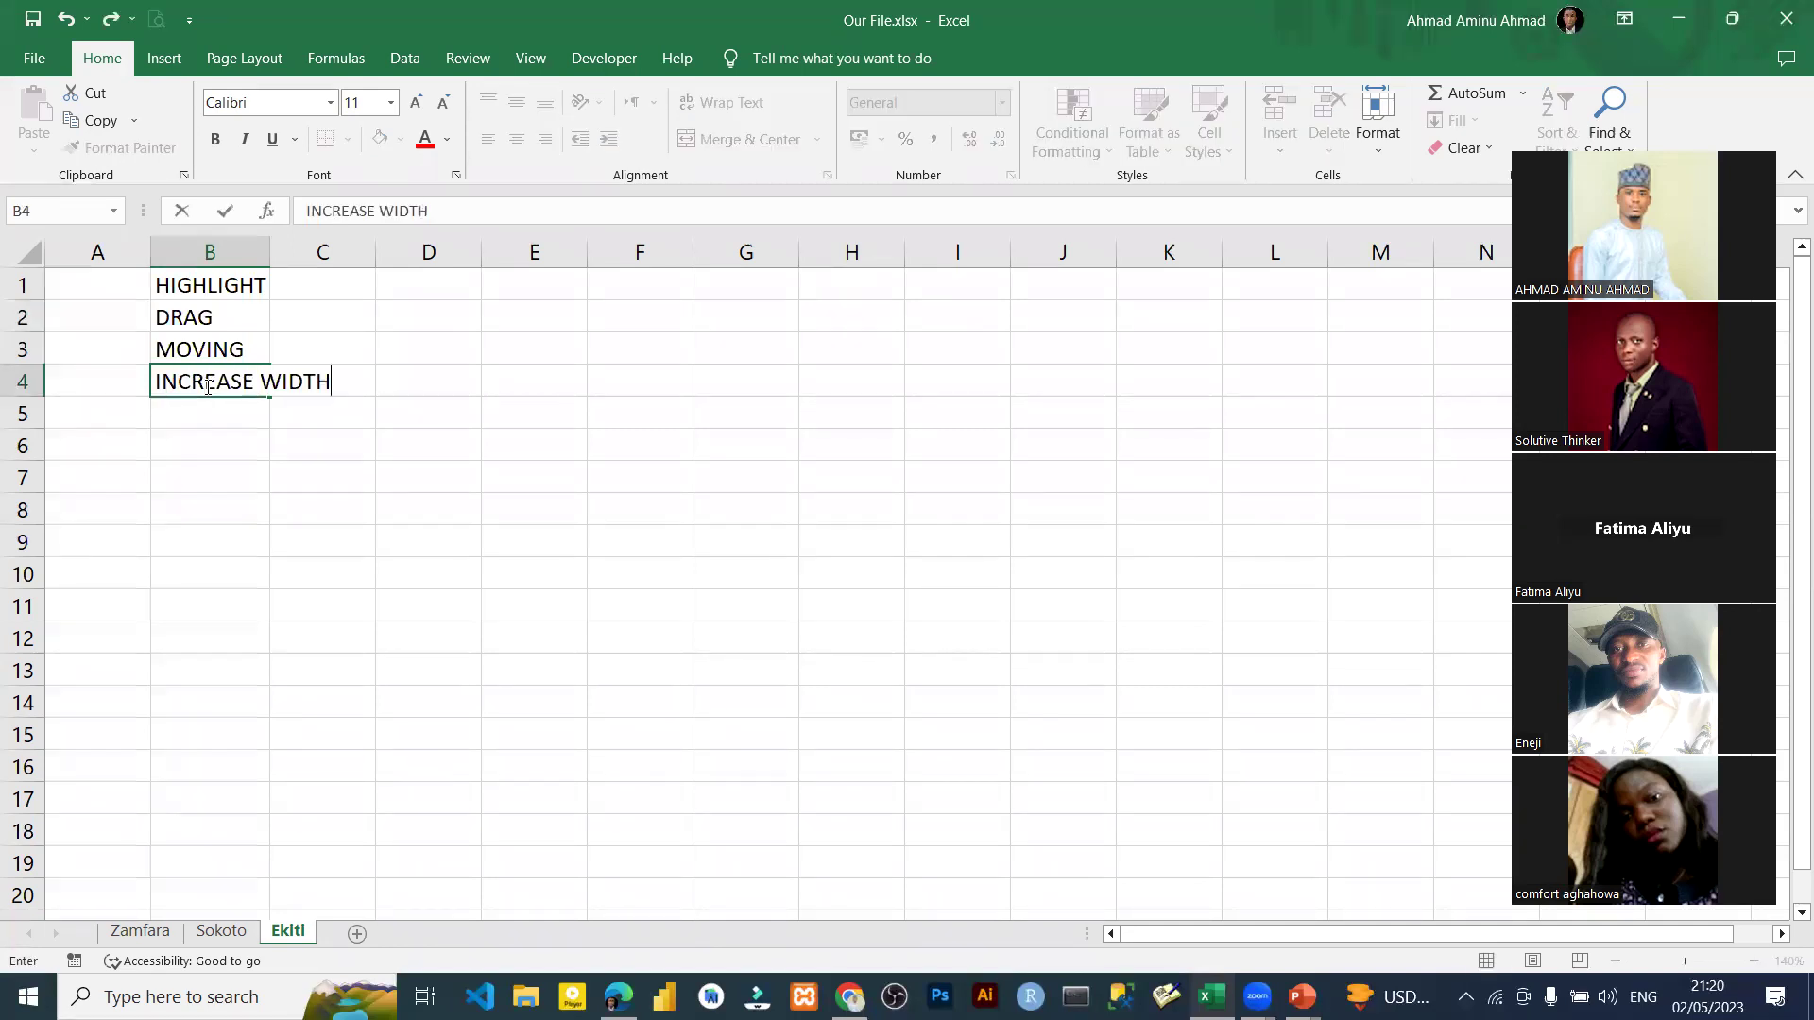
click(324, 483)
Readjust column B, widen column C slightly and make column D much wider.
mouse_move(271, 243)
mouse_down()
mouse_move(579, 300)
mouse_move(241, 251)
mouse_up()
click(251, 252)
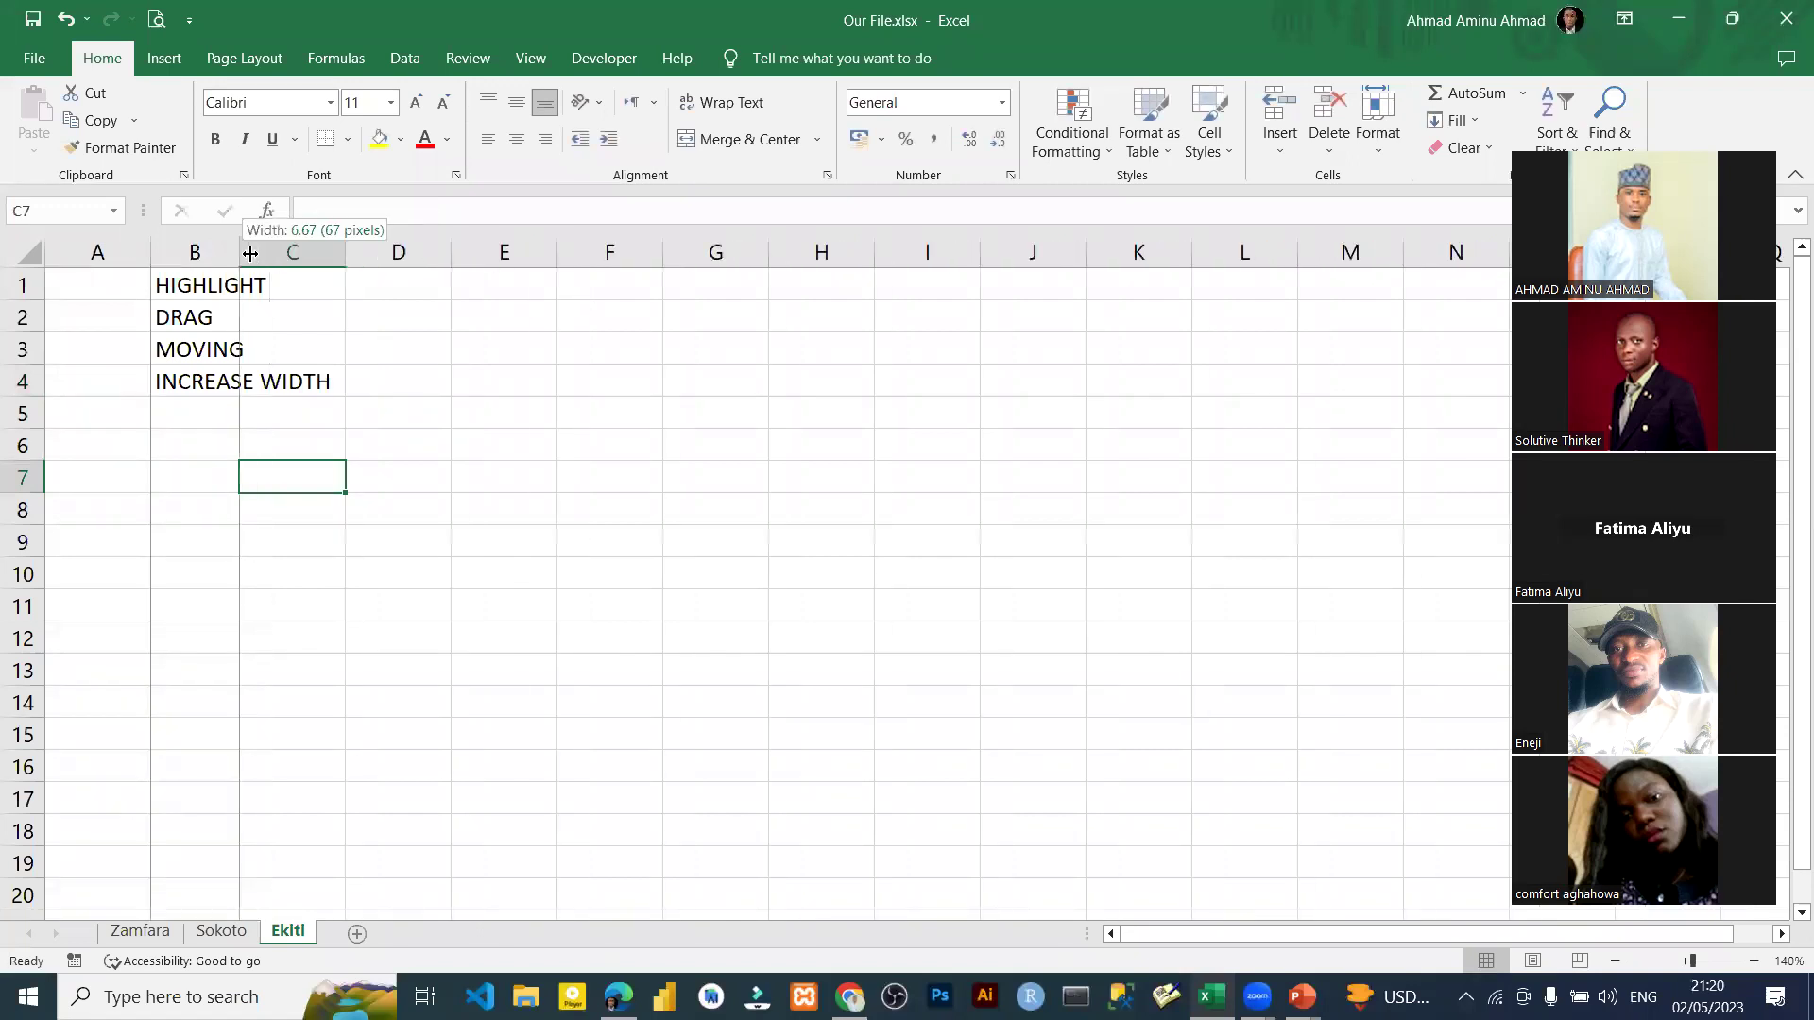
click(256, 253)
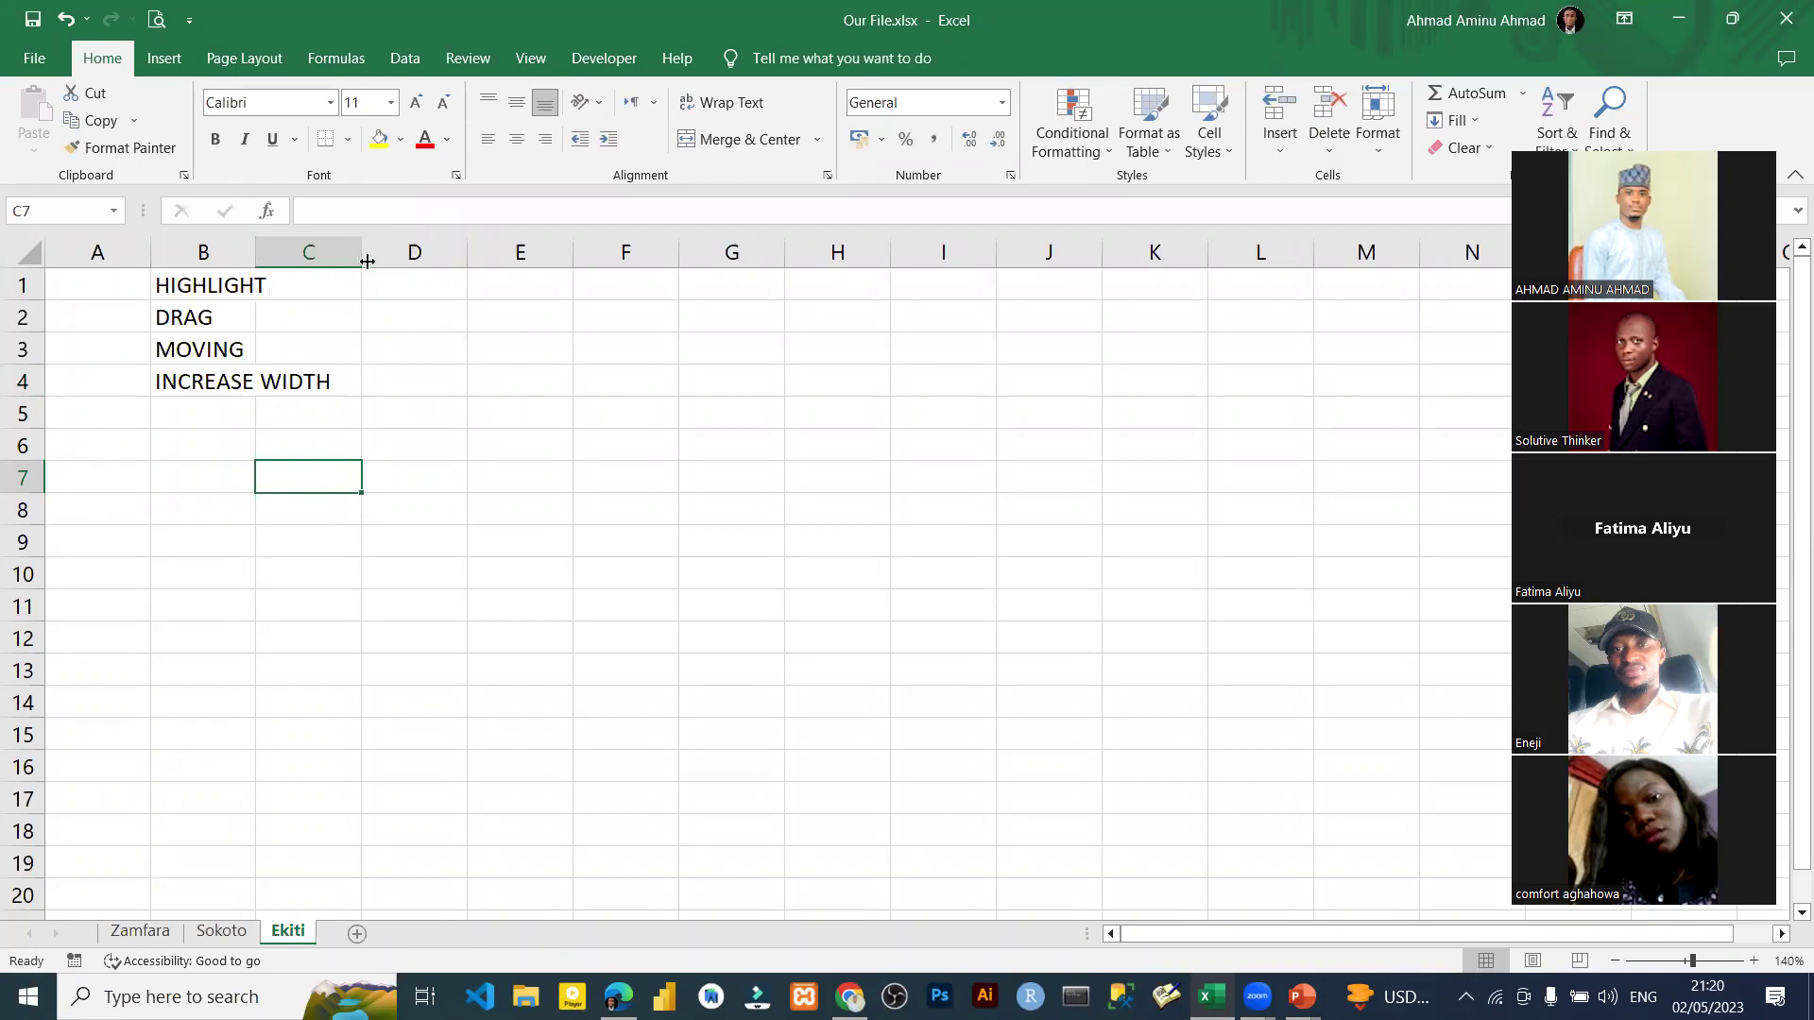
drag(360, 250, 367, 250)
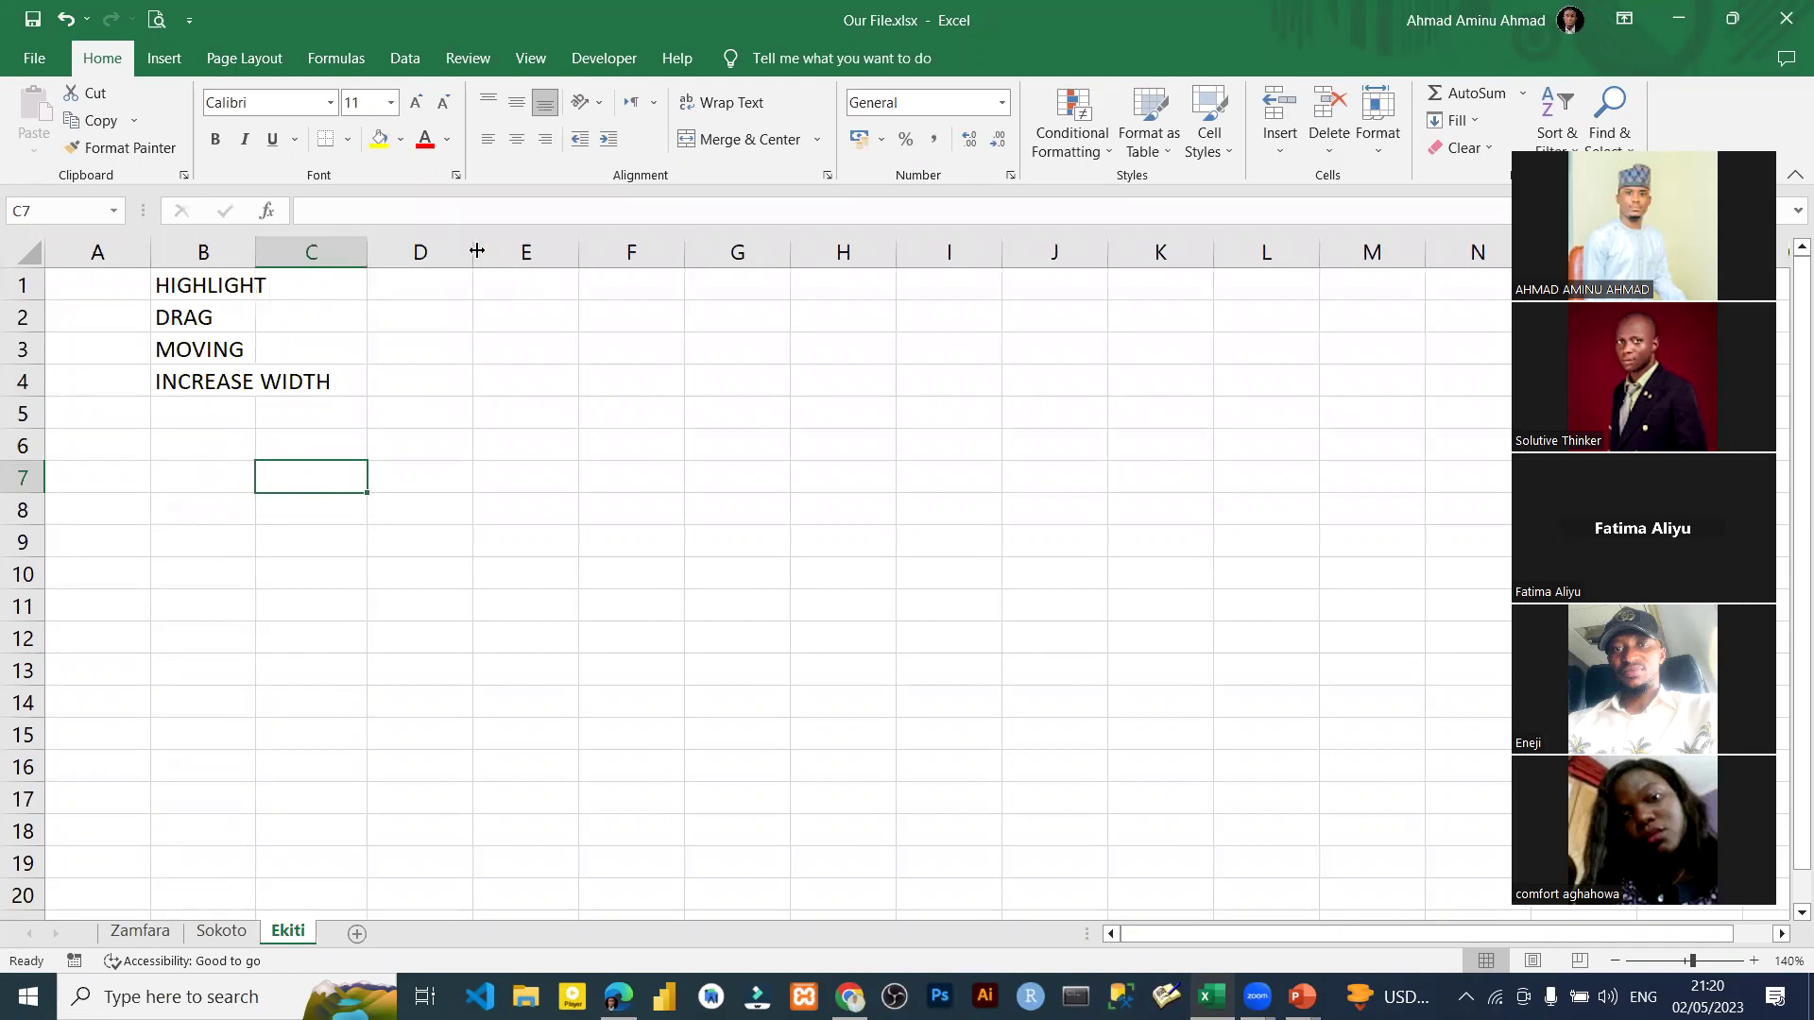
drag(477, 251, 764, 251)
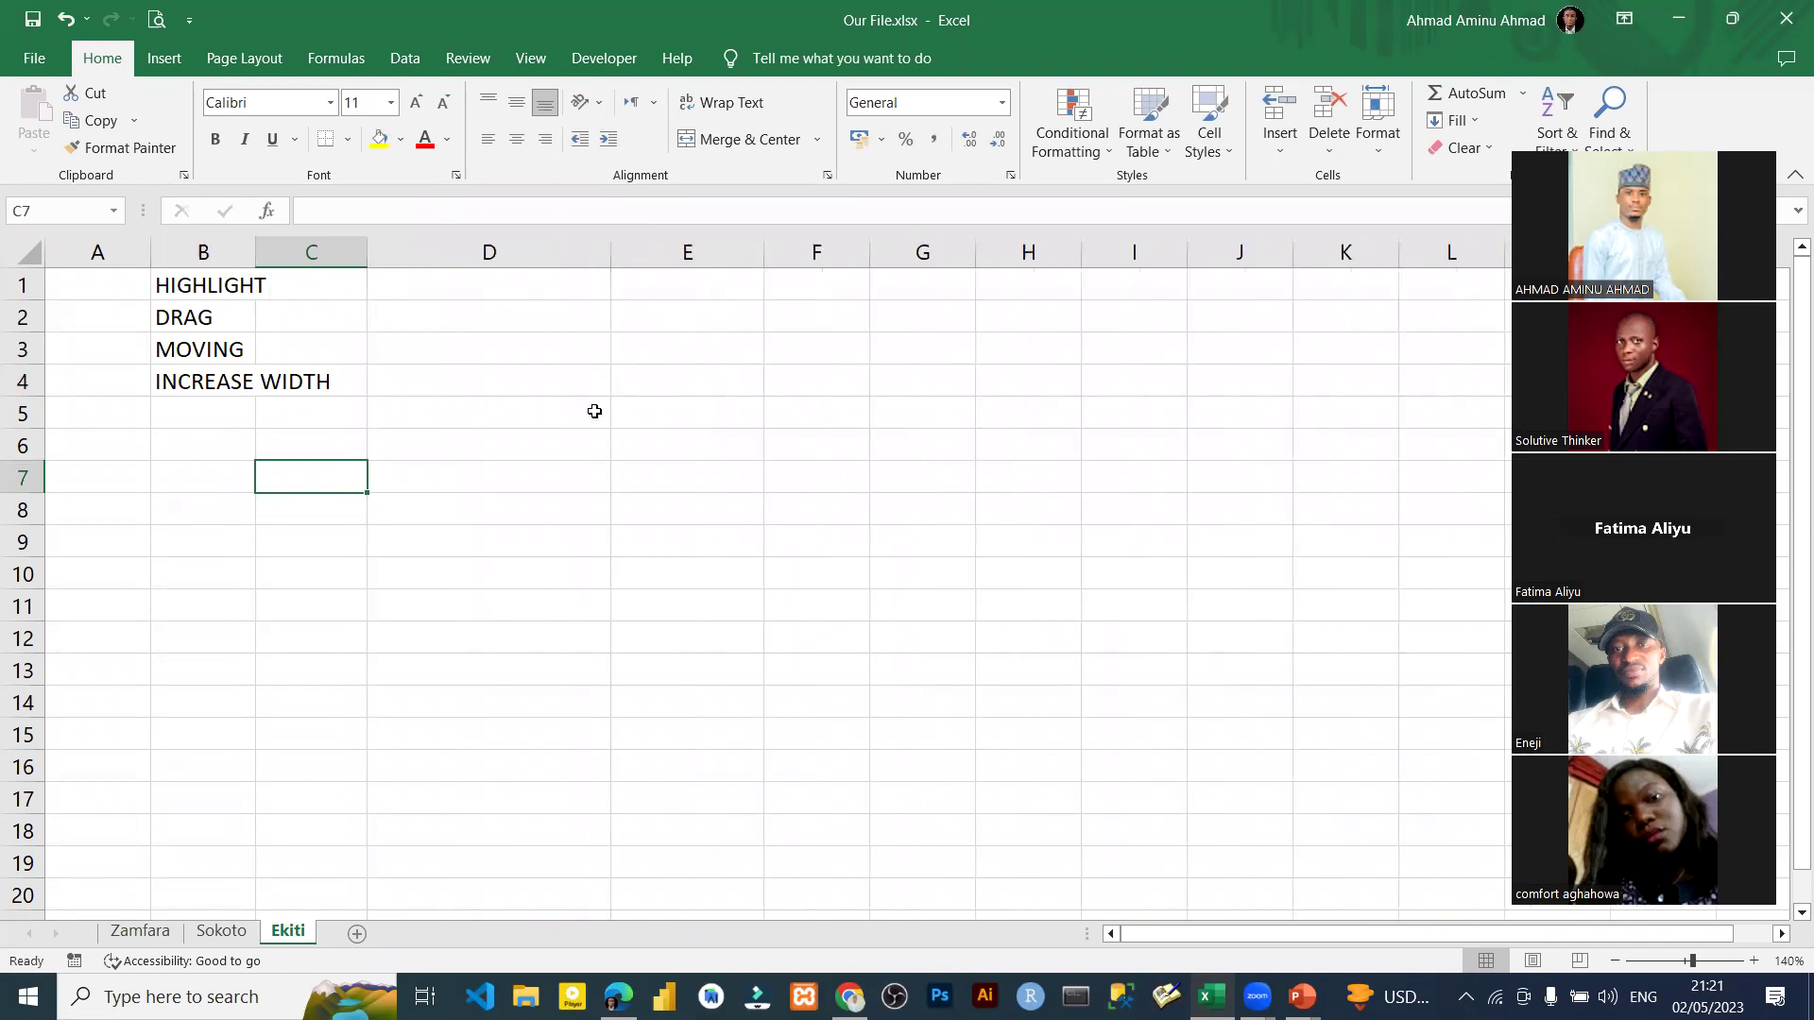
click(194, 420)
Enter INCREASE HEIGHT in cell B5.
text(INCREASE )
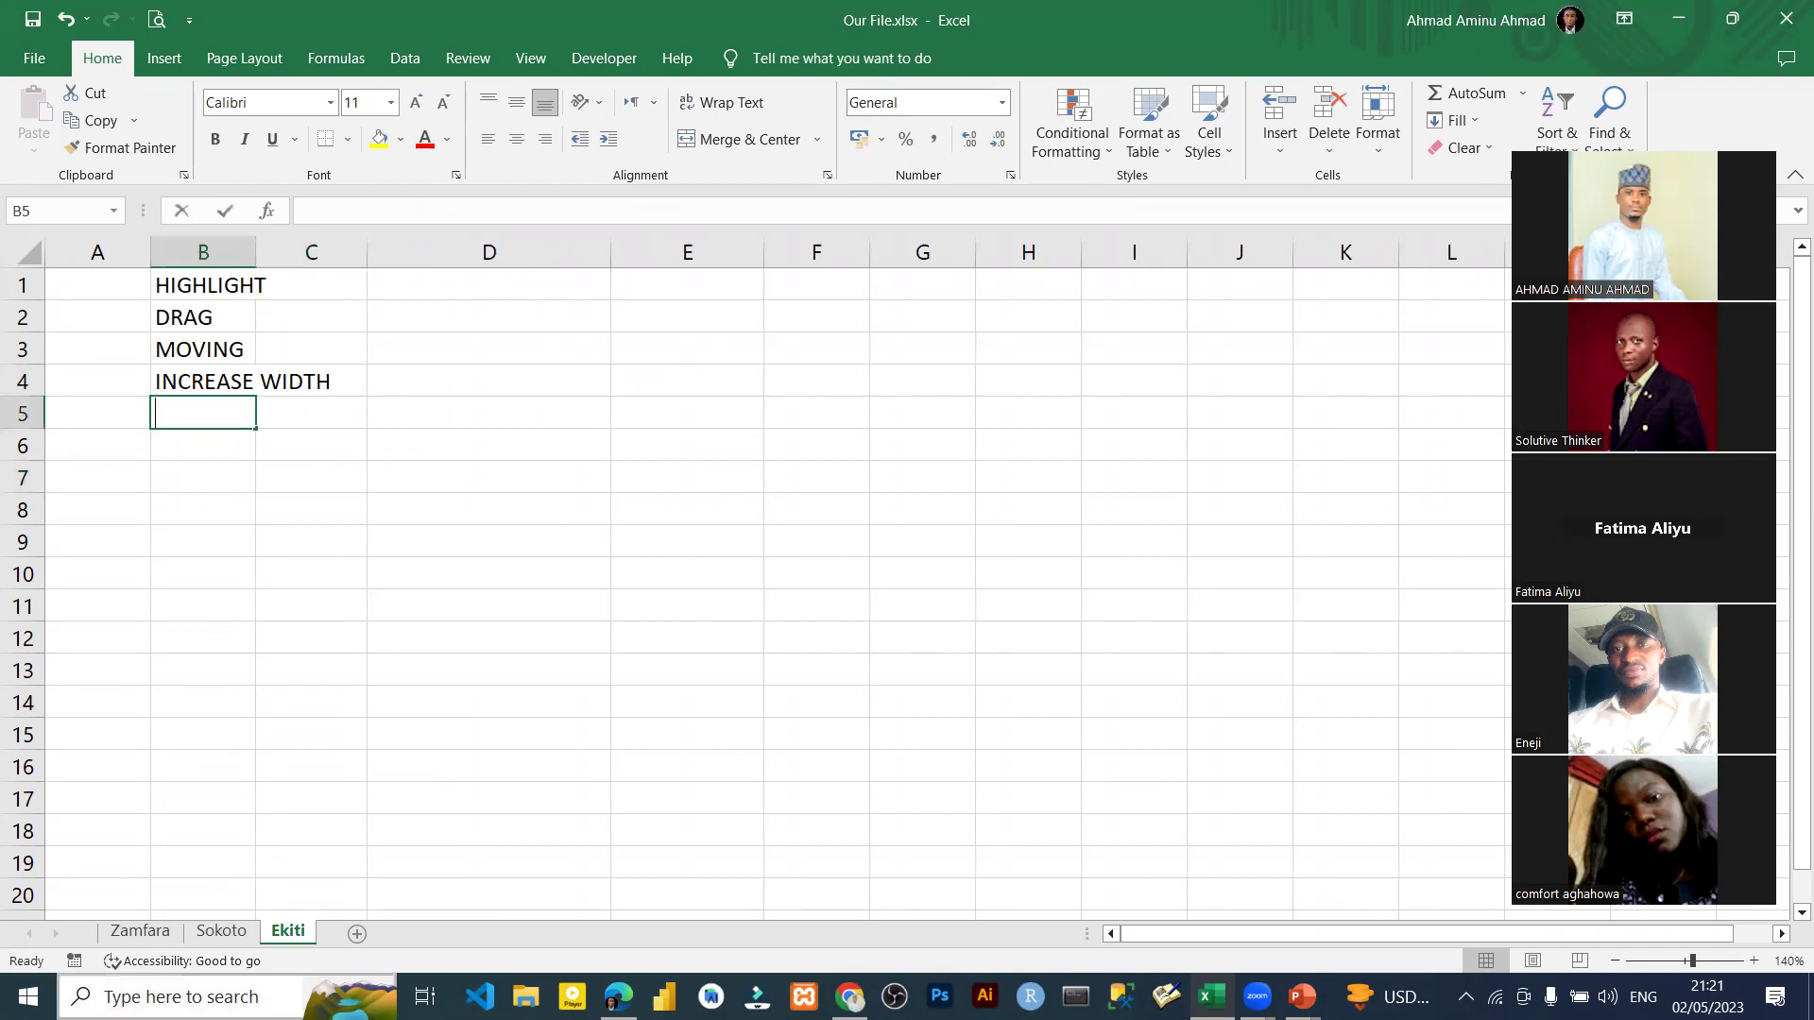
text(HEITH)
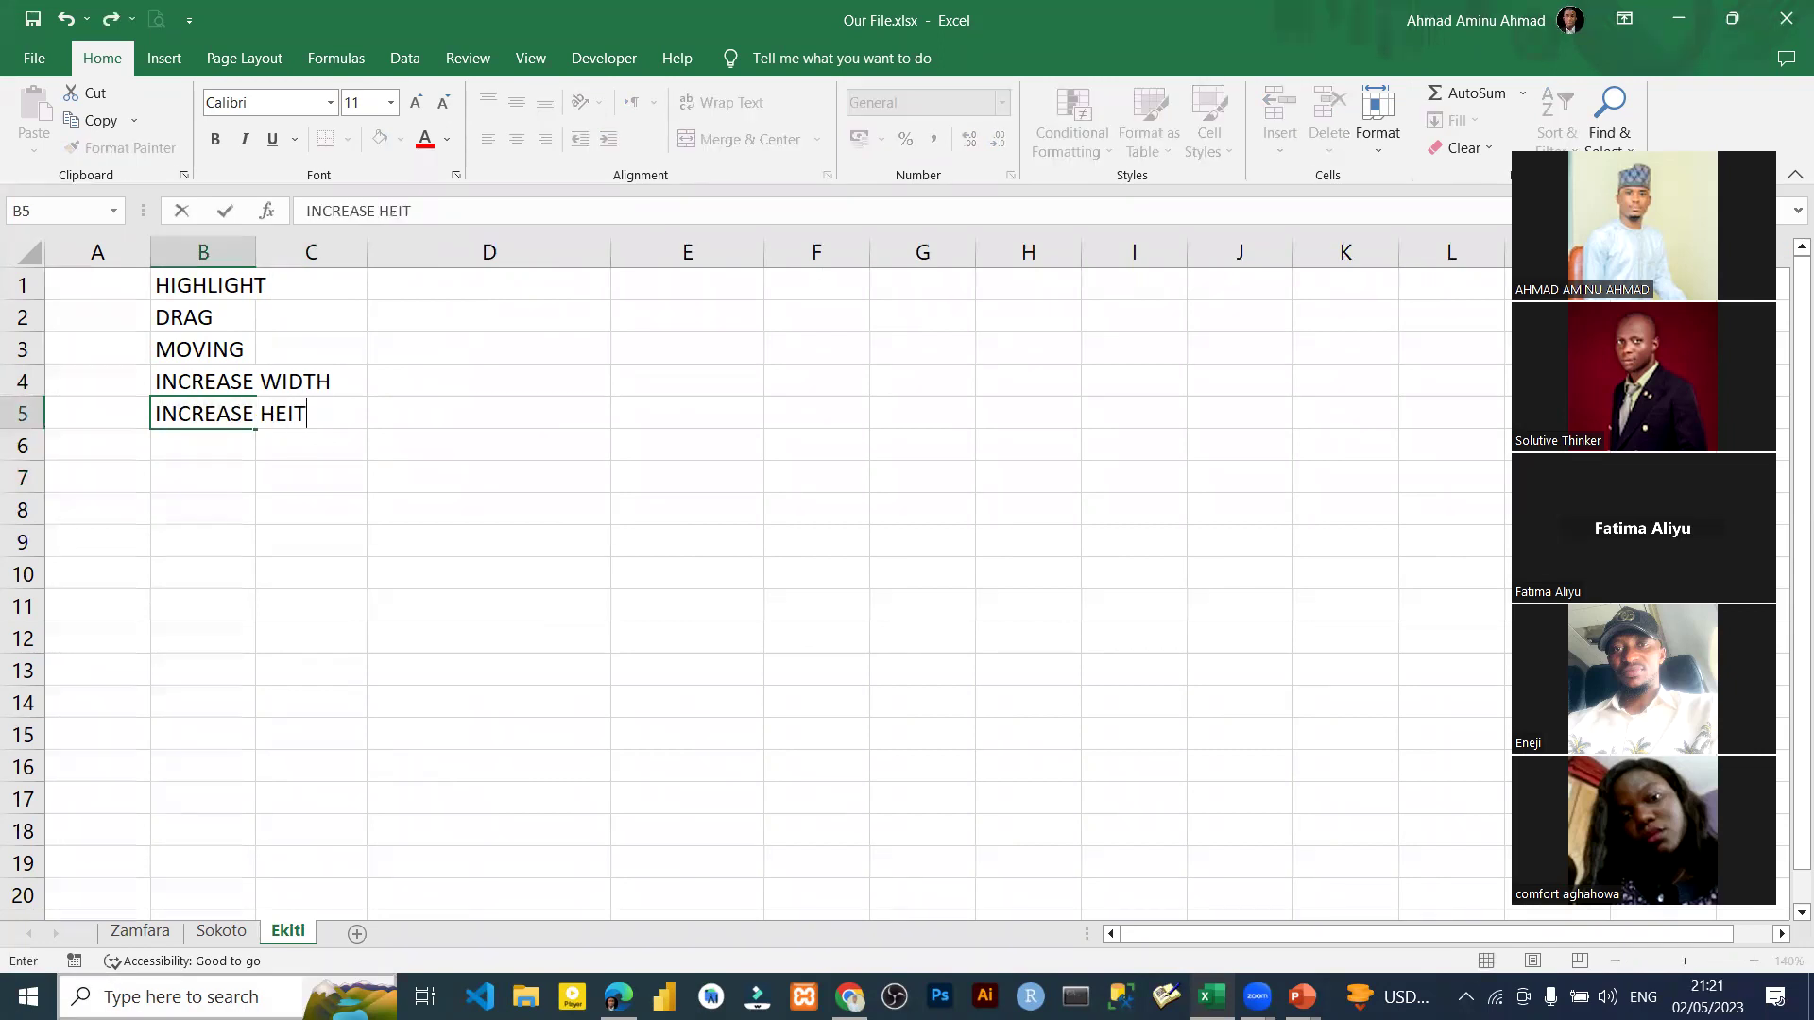
key(BackSpace)
key(BackSpace)
text(GHI)
key(BackSpace)
text(T)
key(Return)
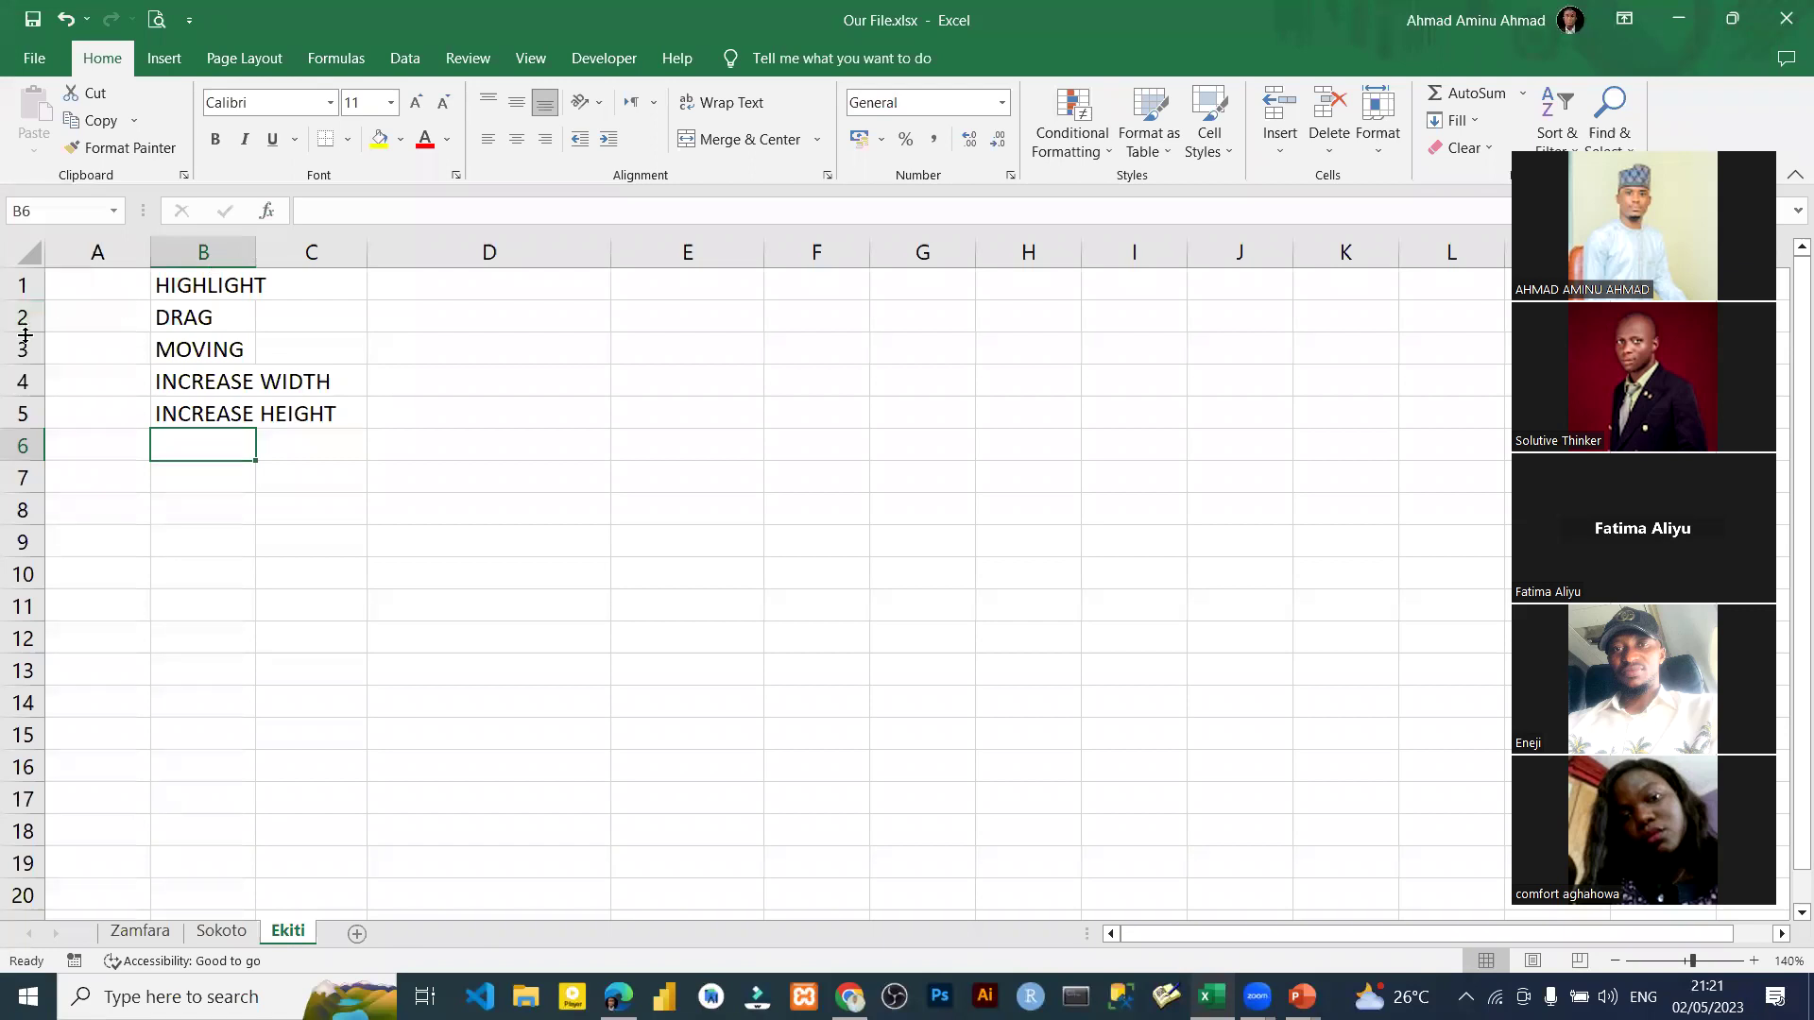
Make rows 2 and 5 taller, then undo the three row-height changes.
drag(25, 333, 8, 410)
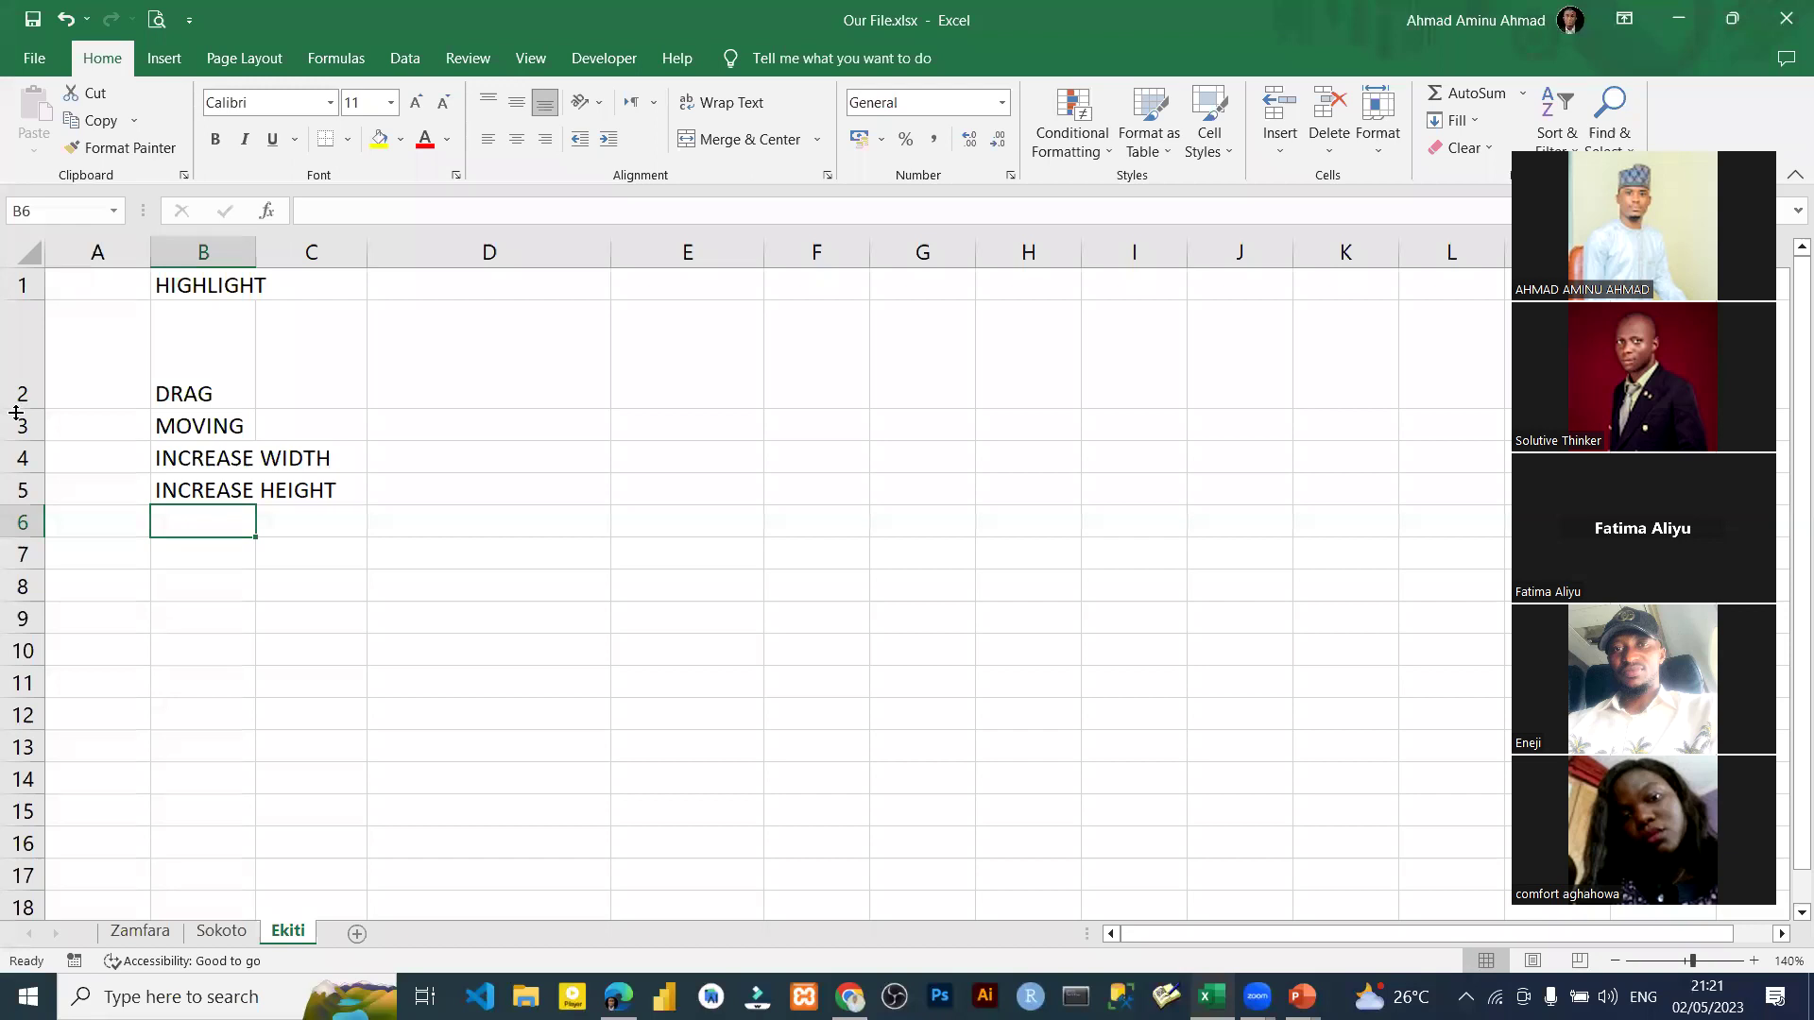
drag(16, 410, 21, 469)
drag(22, 531, 20, 700)
key(ctrl+z)
key(ctrl+z)
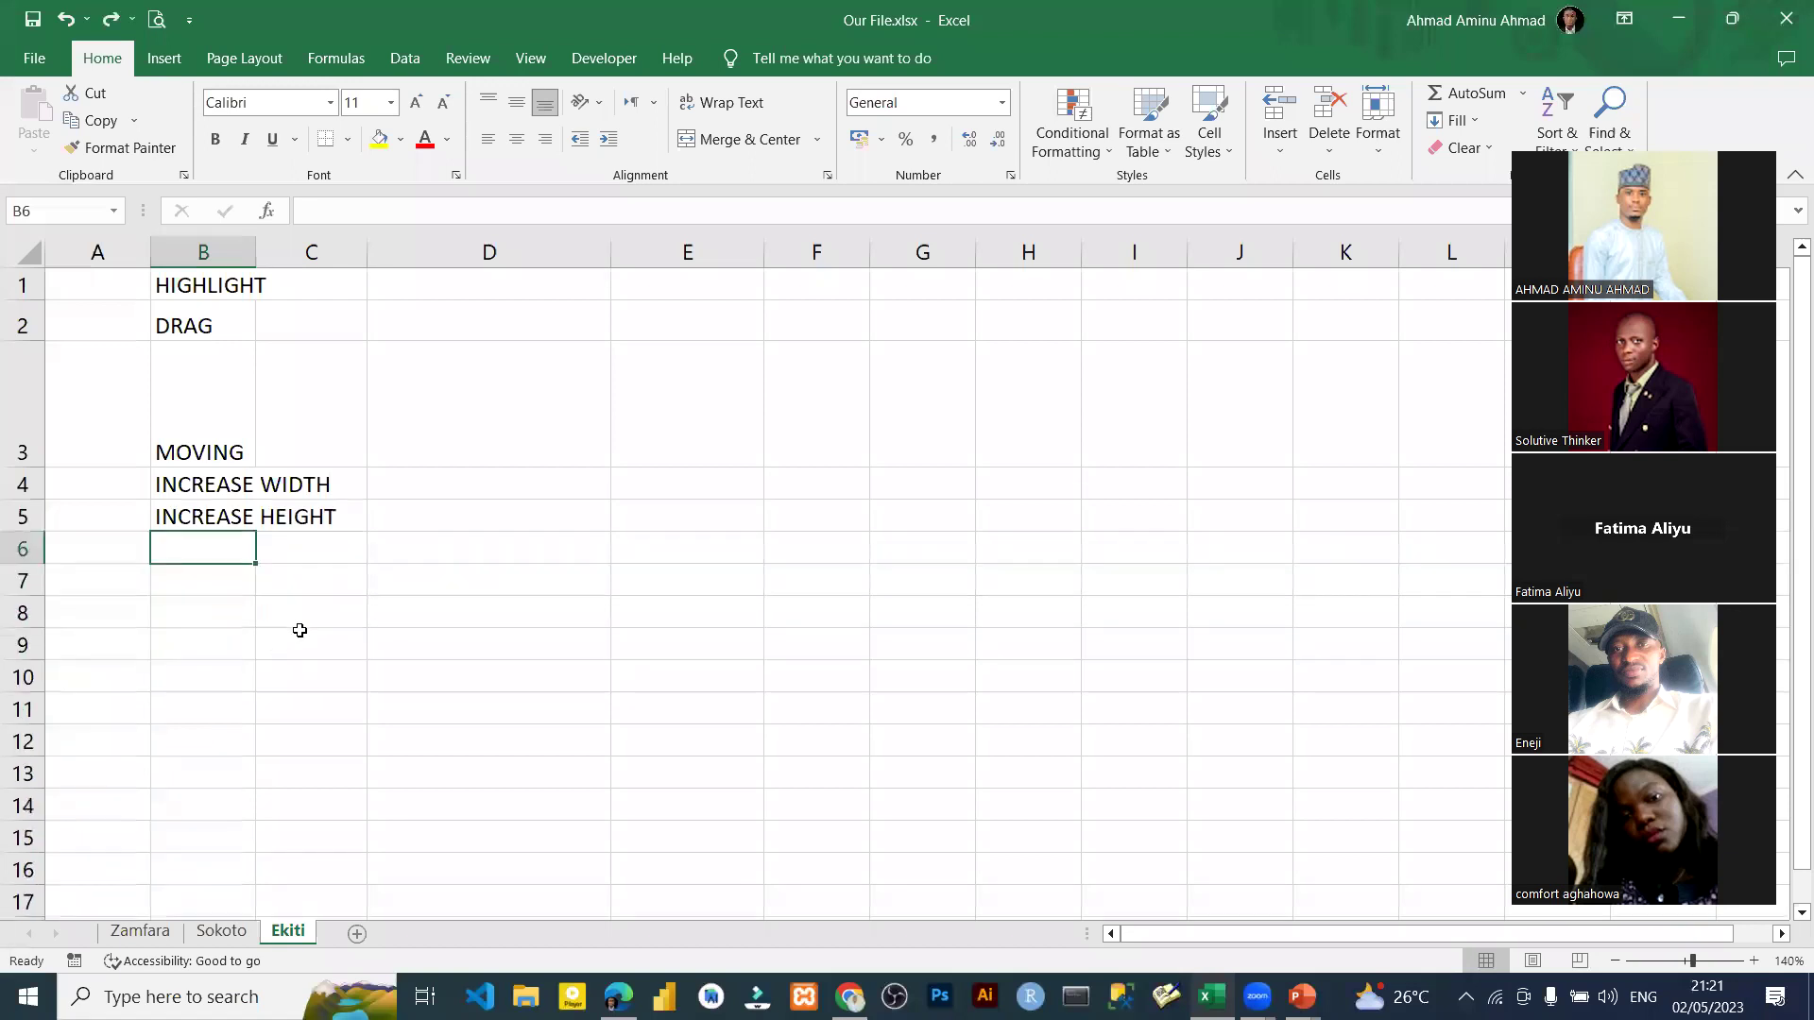
key(ctrl+z)
key(ctrl+z)
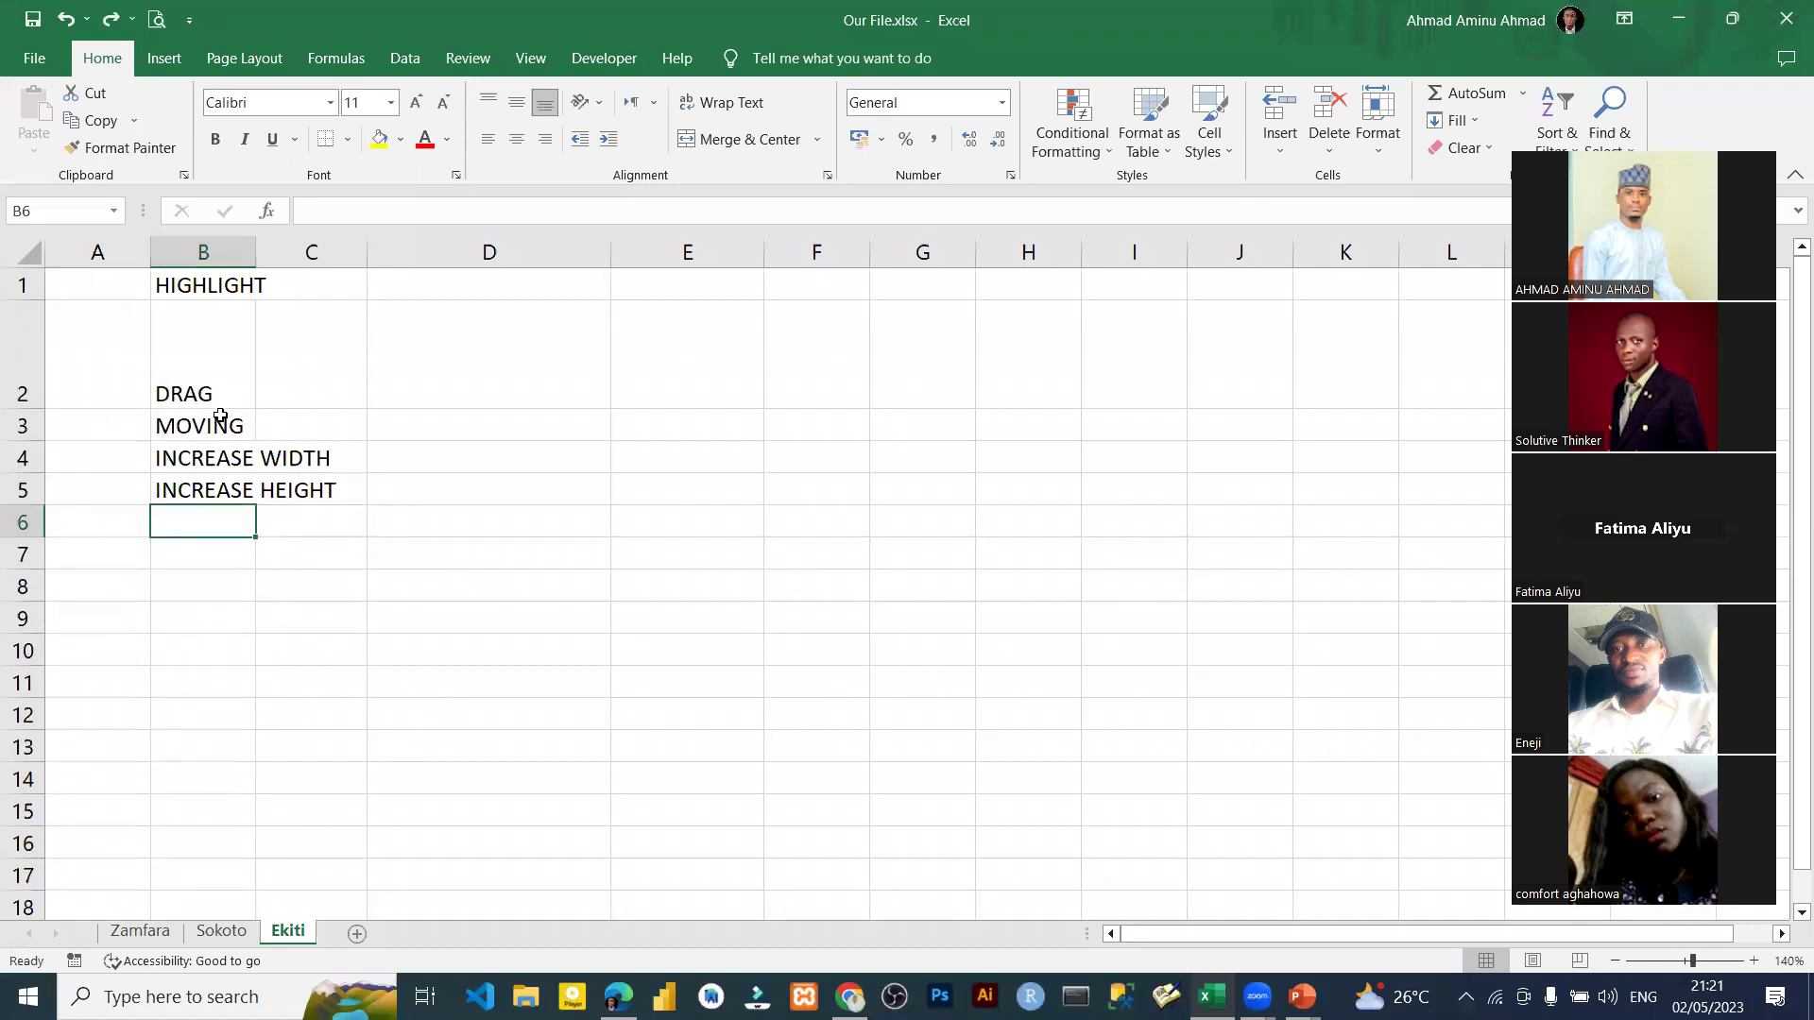
key(ctrl+z)
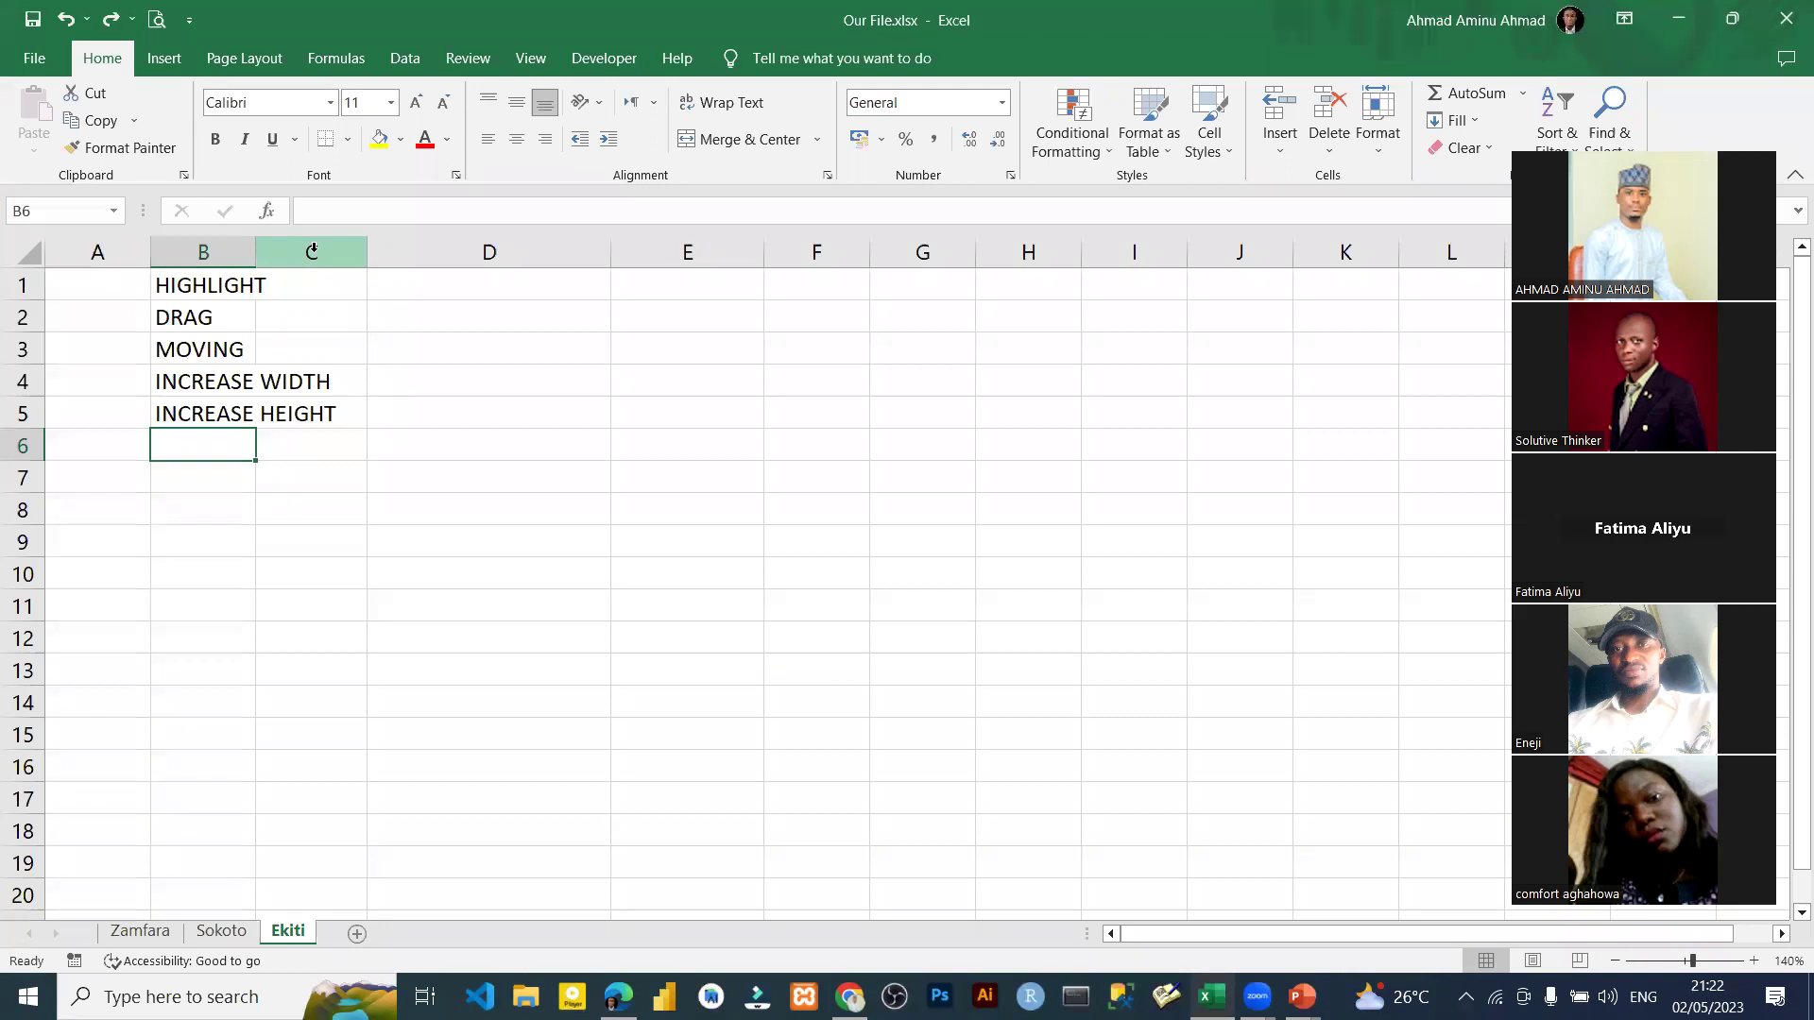
click(313, 252)
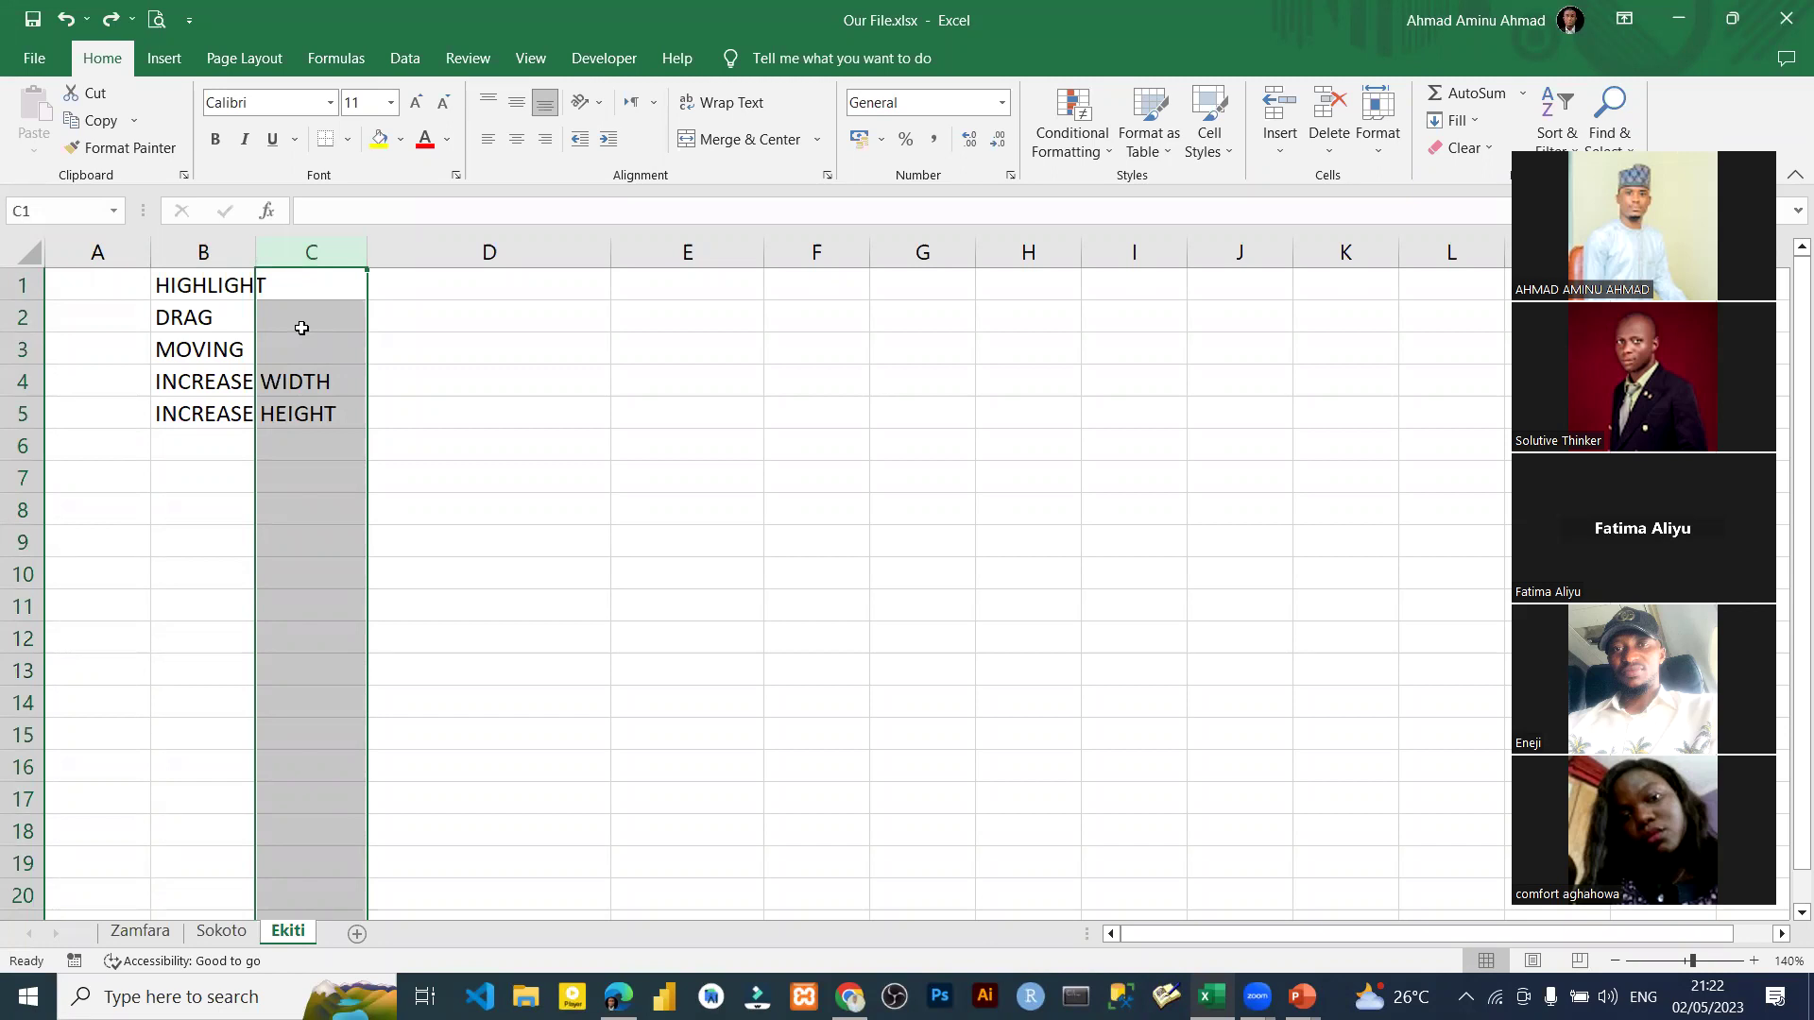
click(322, 247)
click(156, 467)
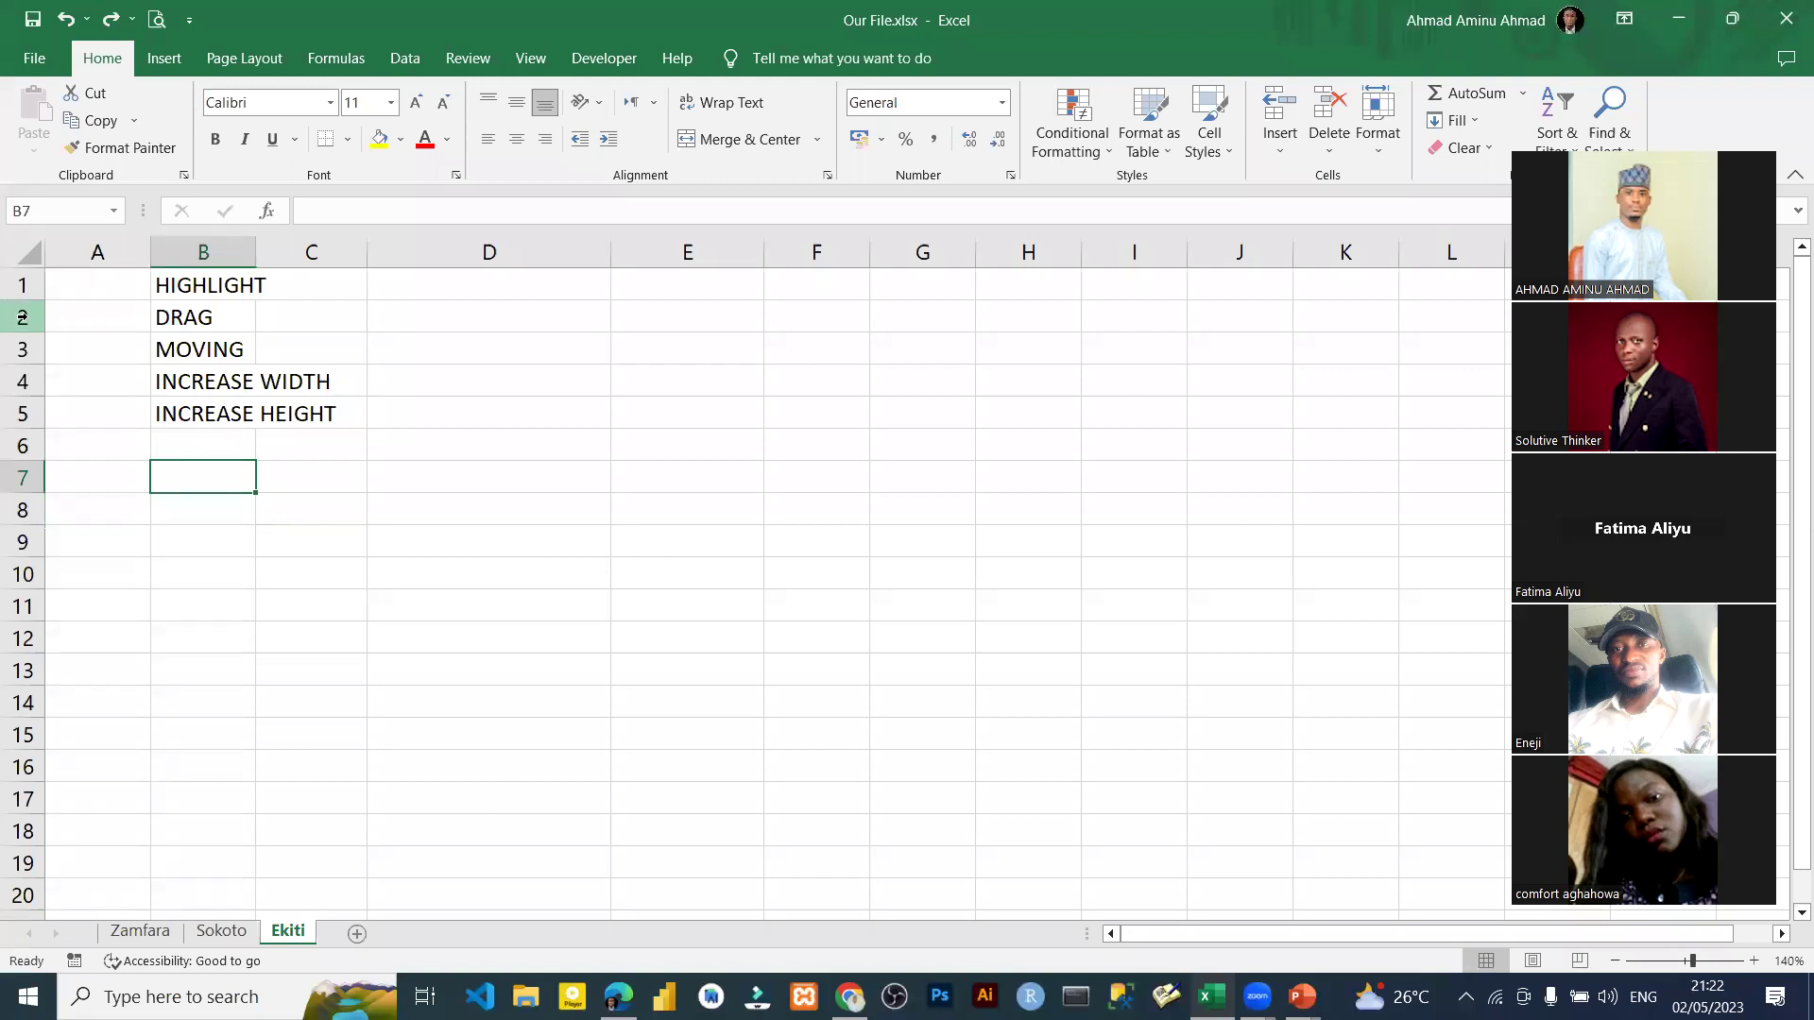
click(23, 318)
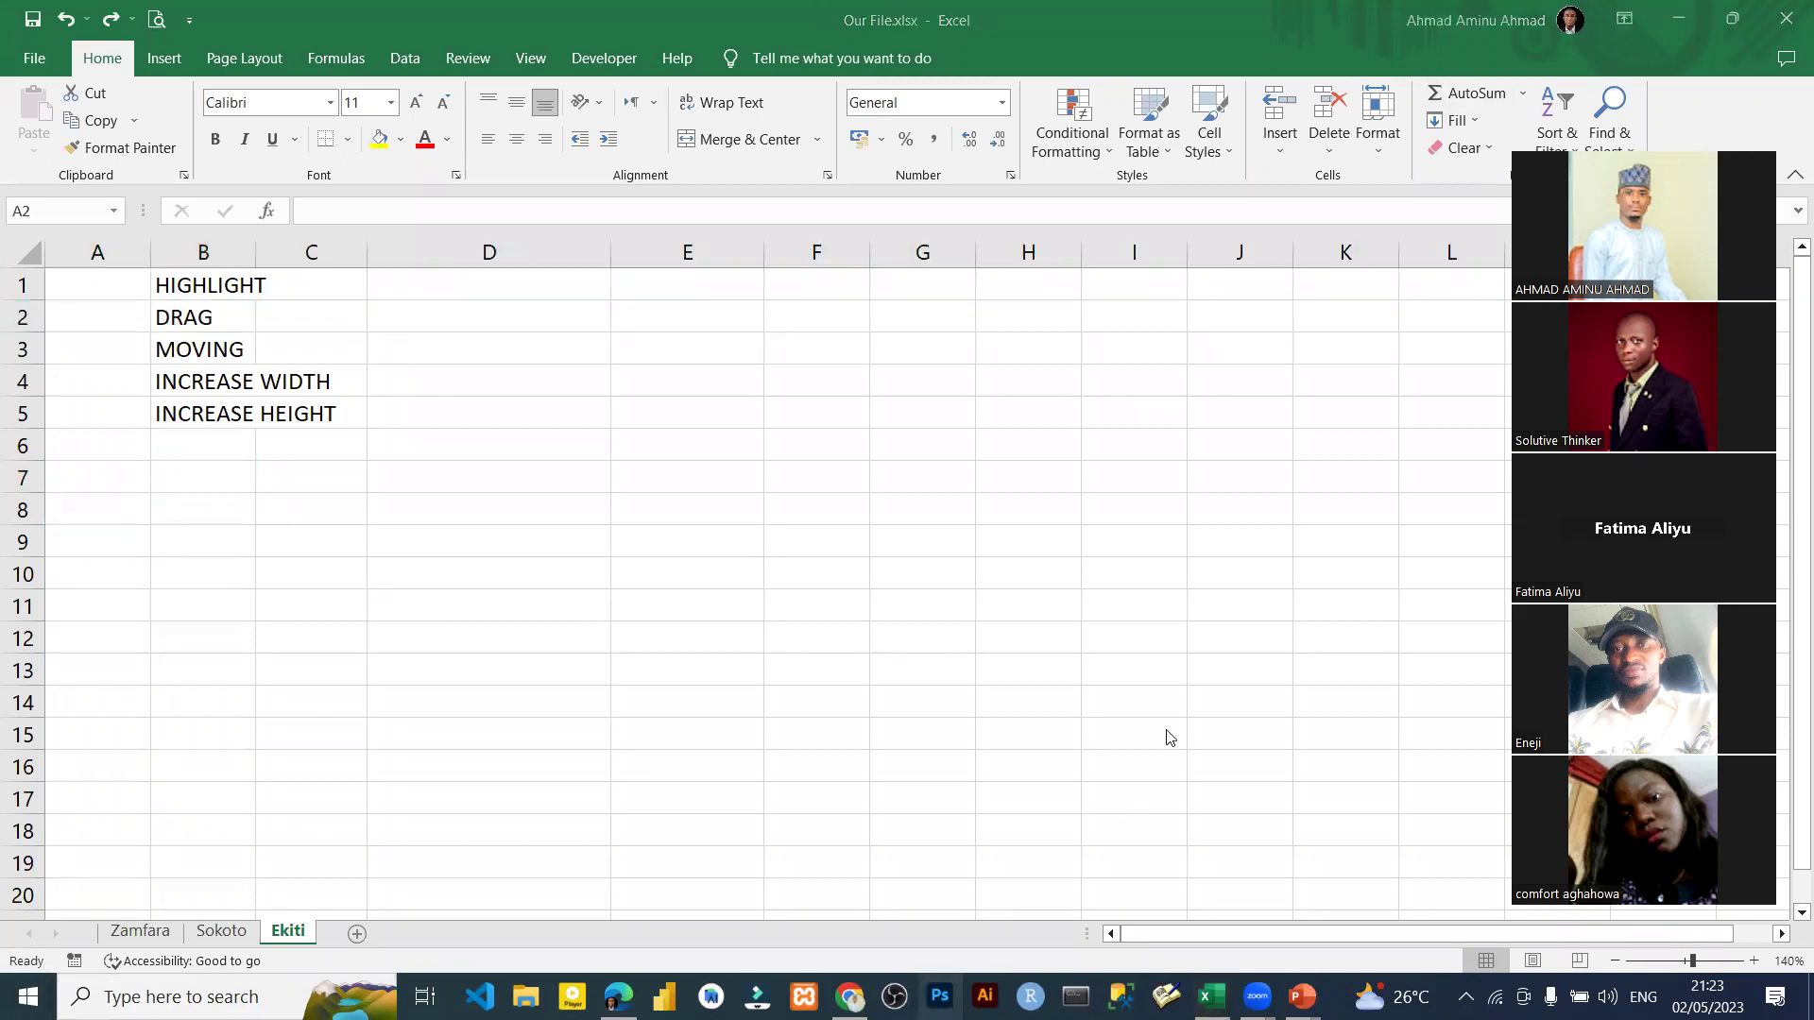
Enter SELECT THE ENTIRE COLUMNS in cell B6.
key(space)
click(228, 444)
text(S)
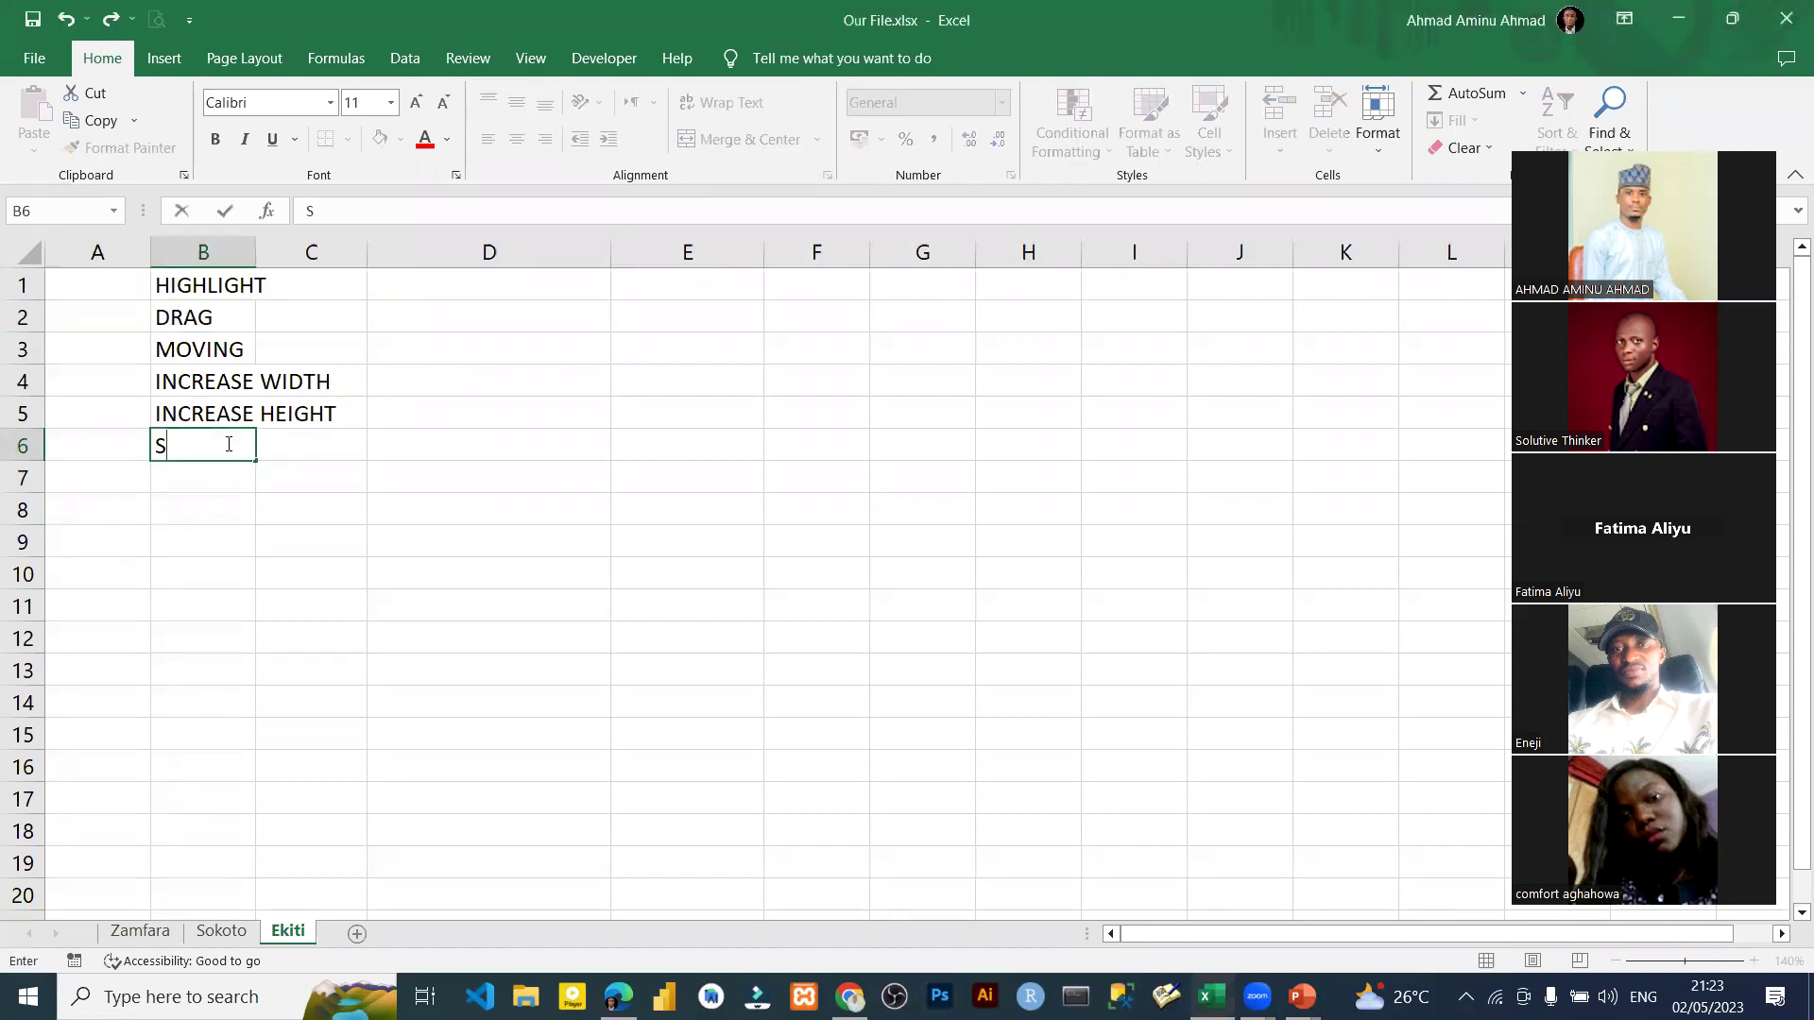
text(ELECT THE EN)
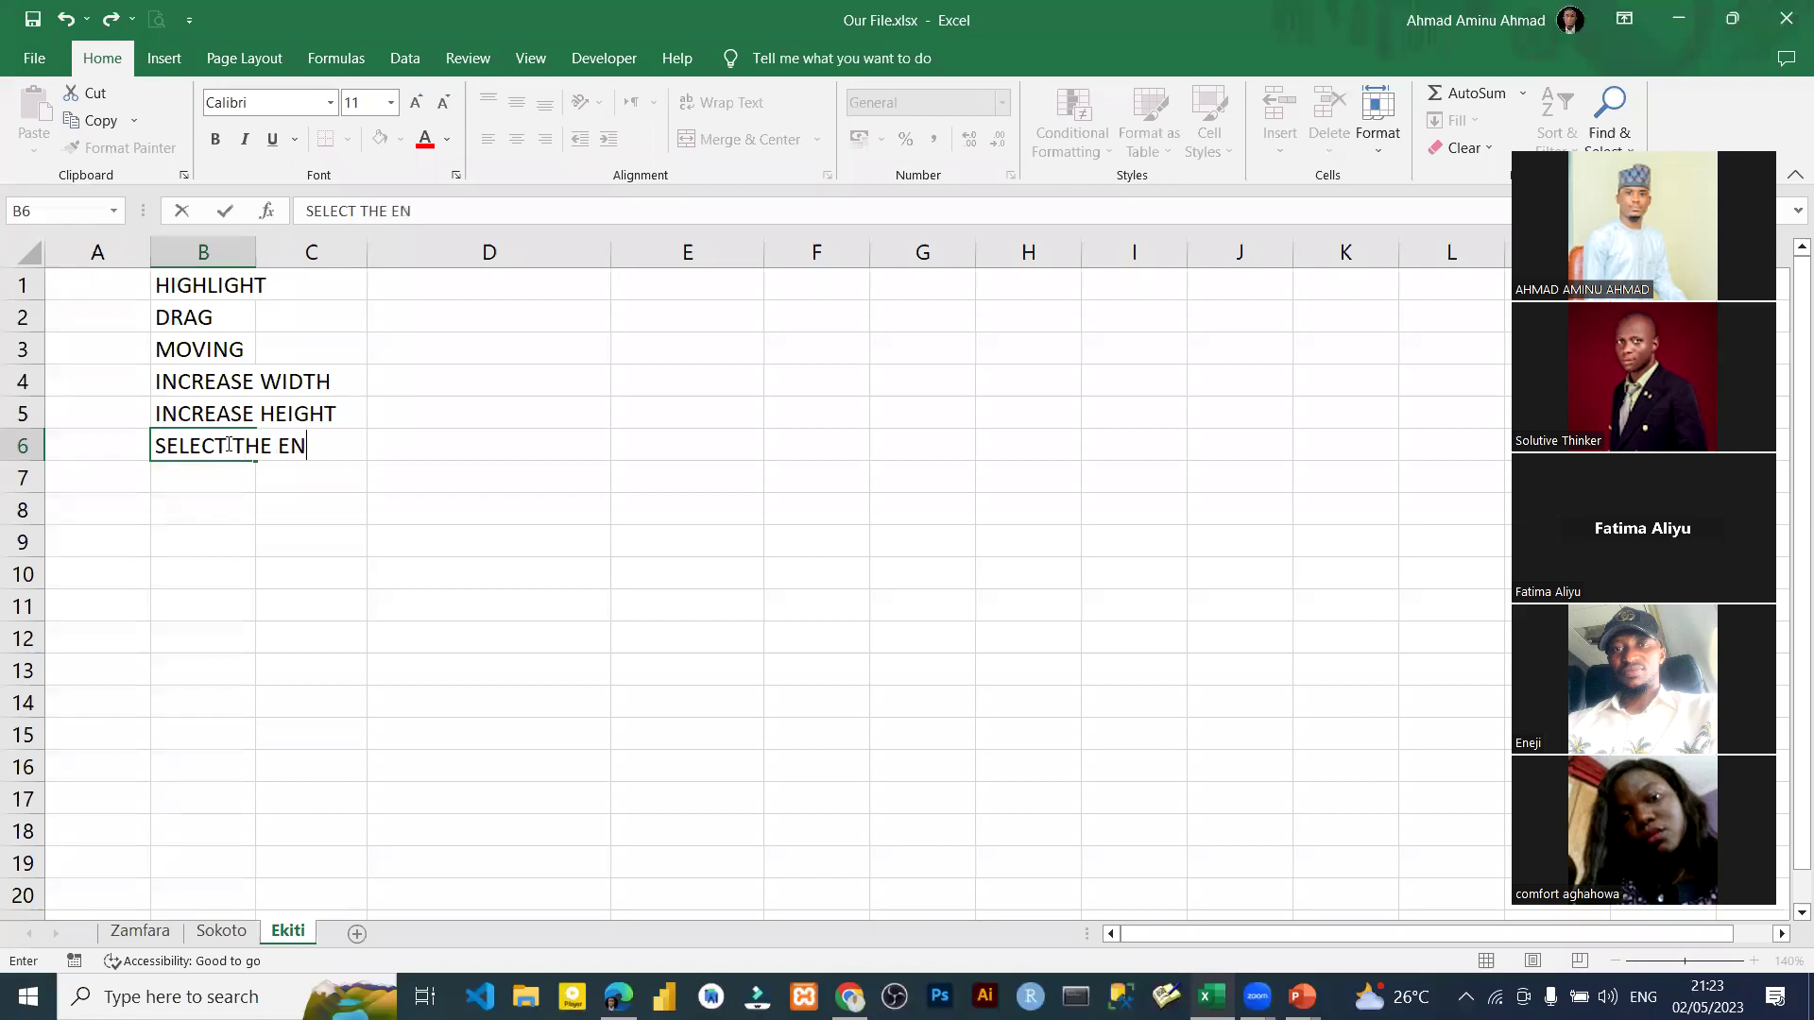
text(TIRE COLU)
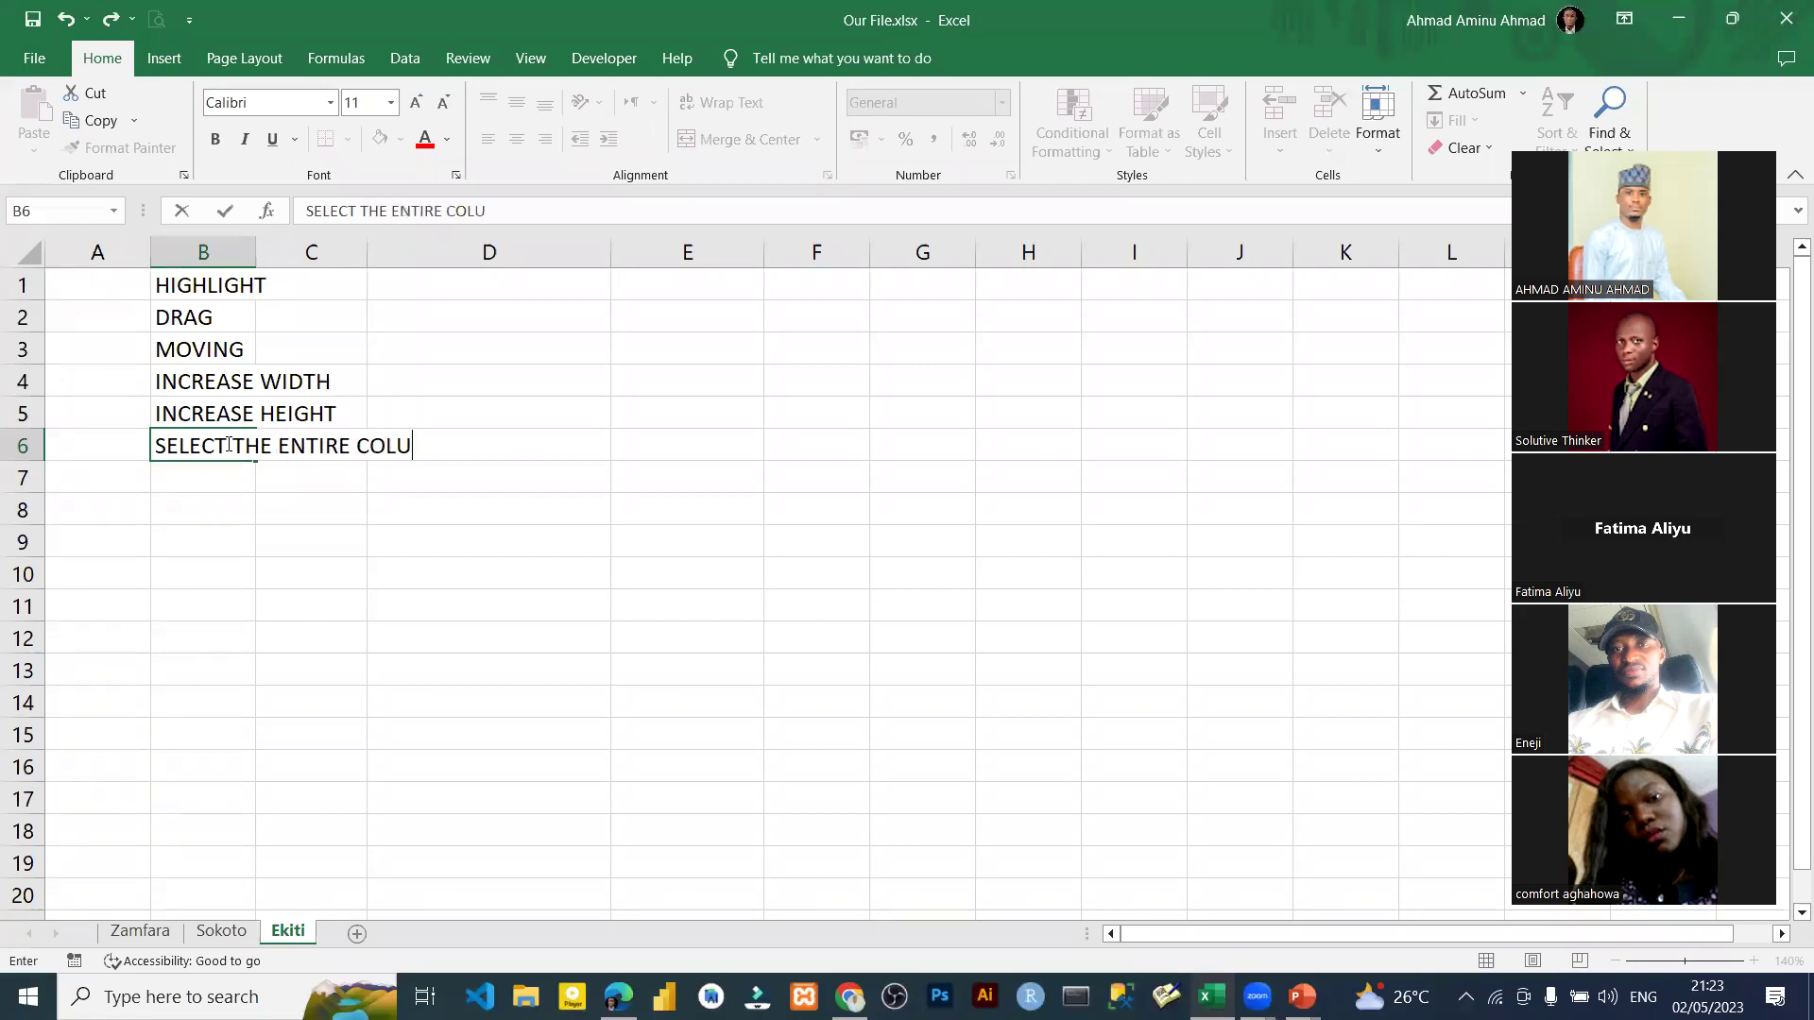
text(MNS)
key(Return)
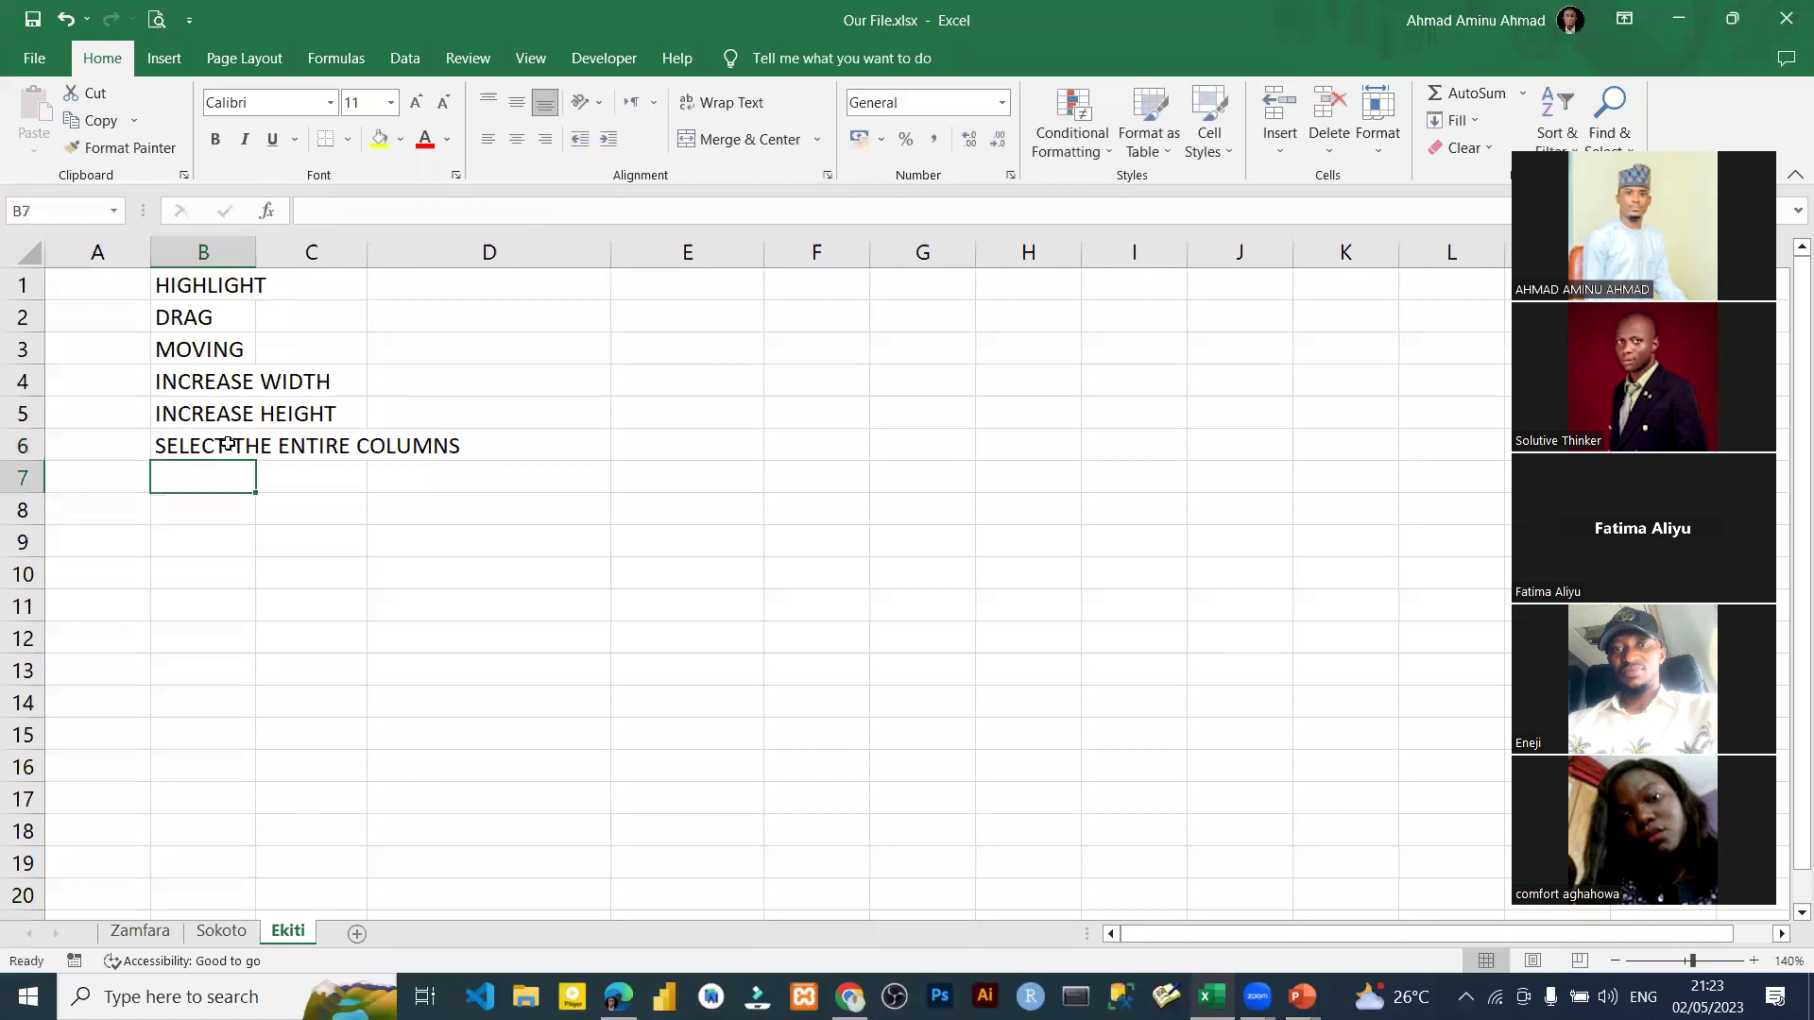
Enter SELECT THE ENTIRE ROWS in B7, then select the range B2:D12.
text(SELECT THE ENTIRE ROWS)
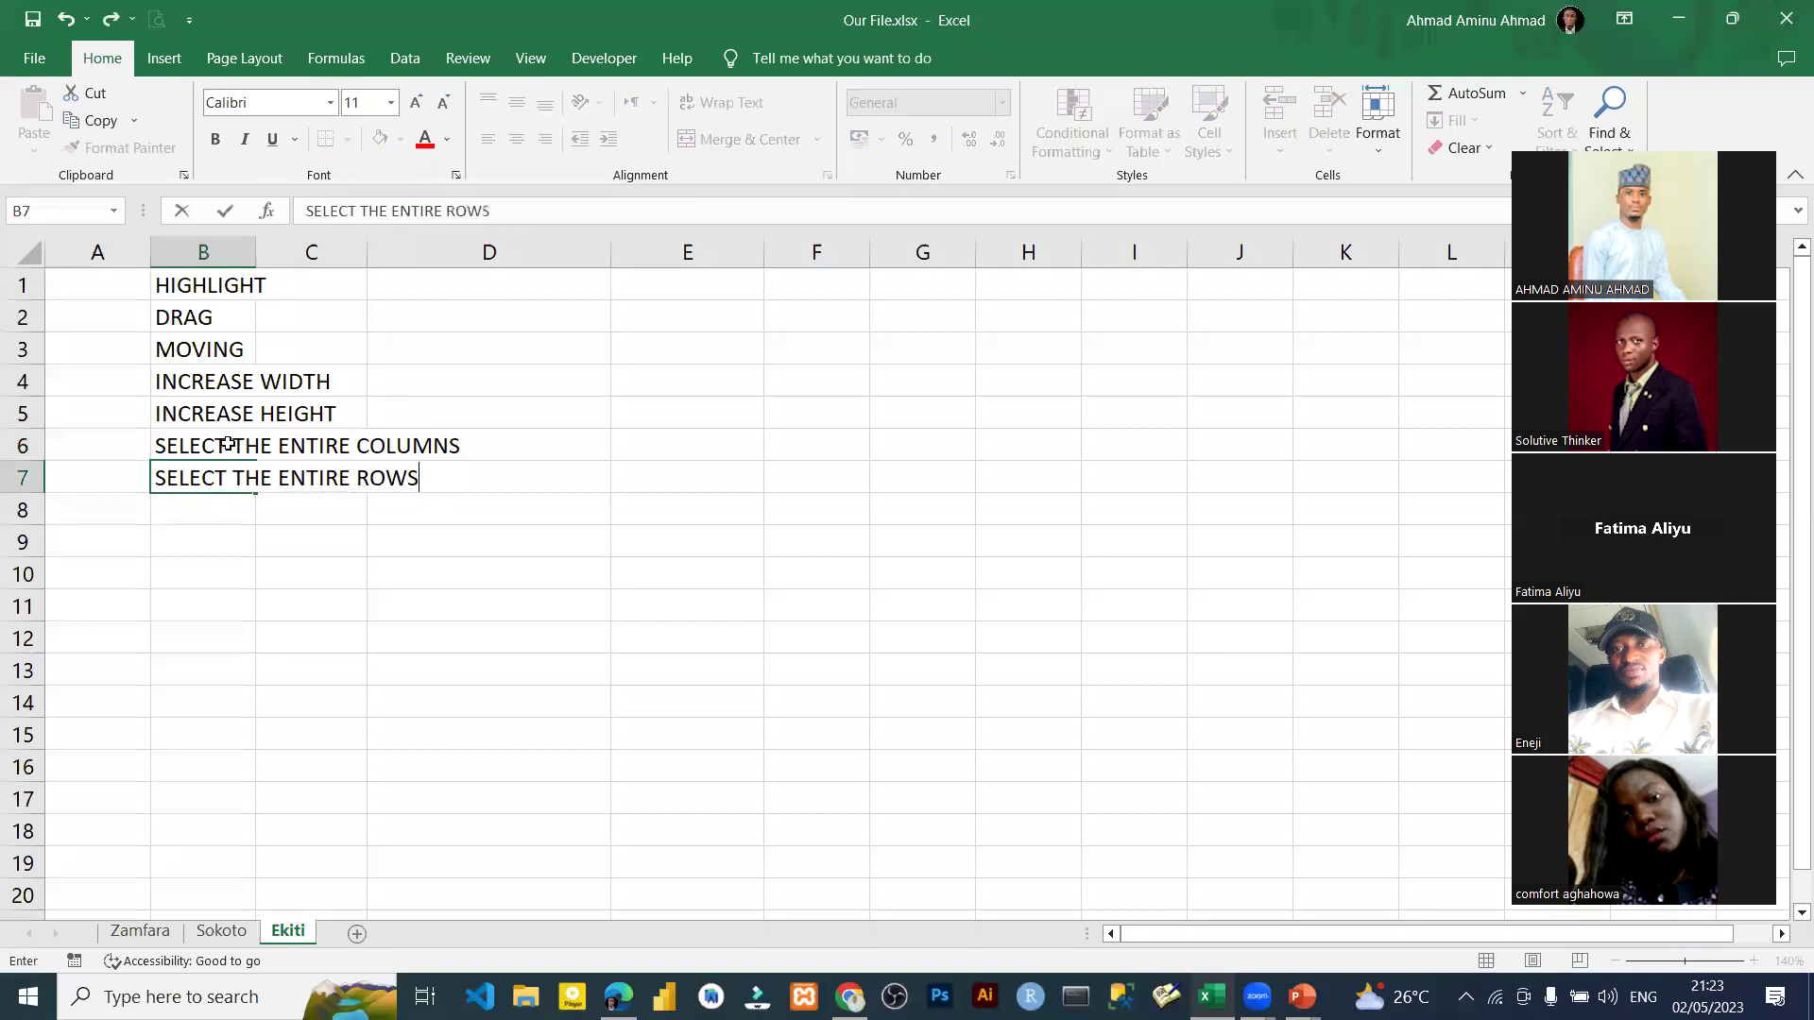
key(Return)
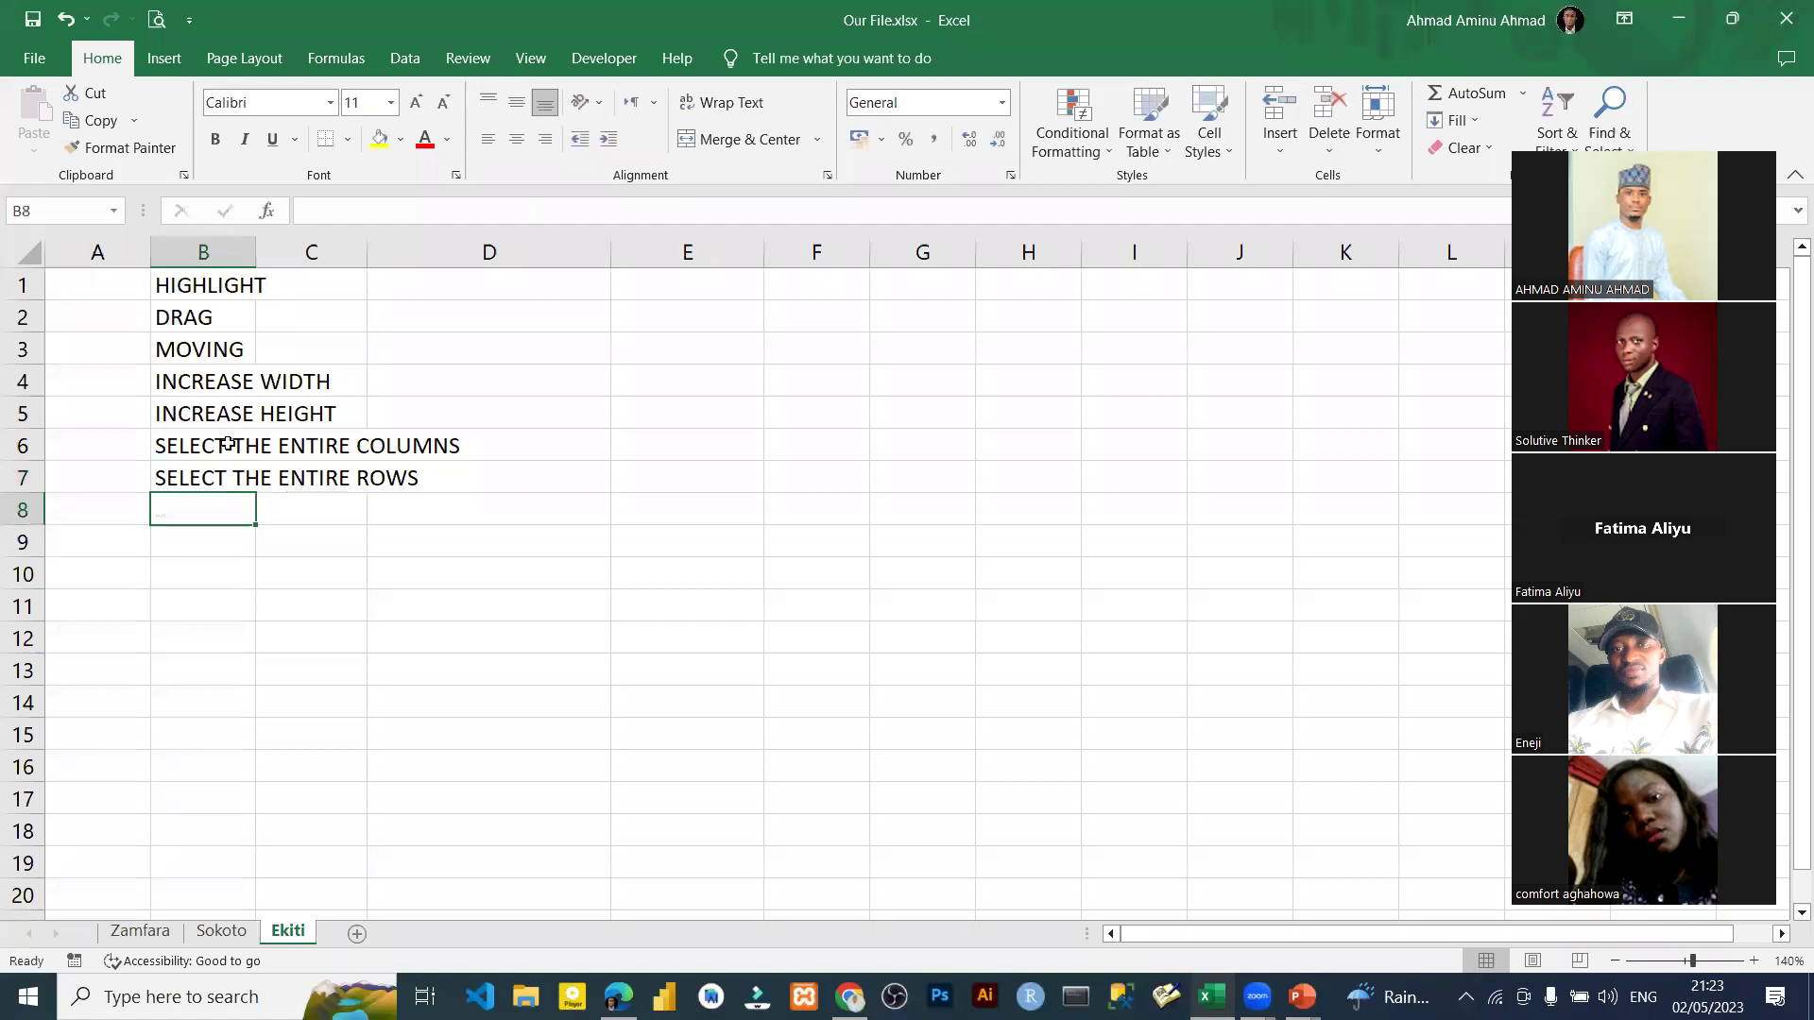
click(433, 529)
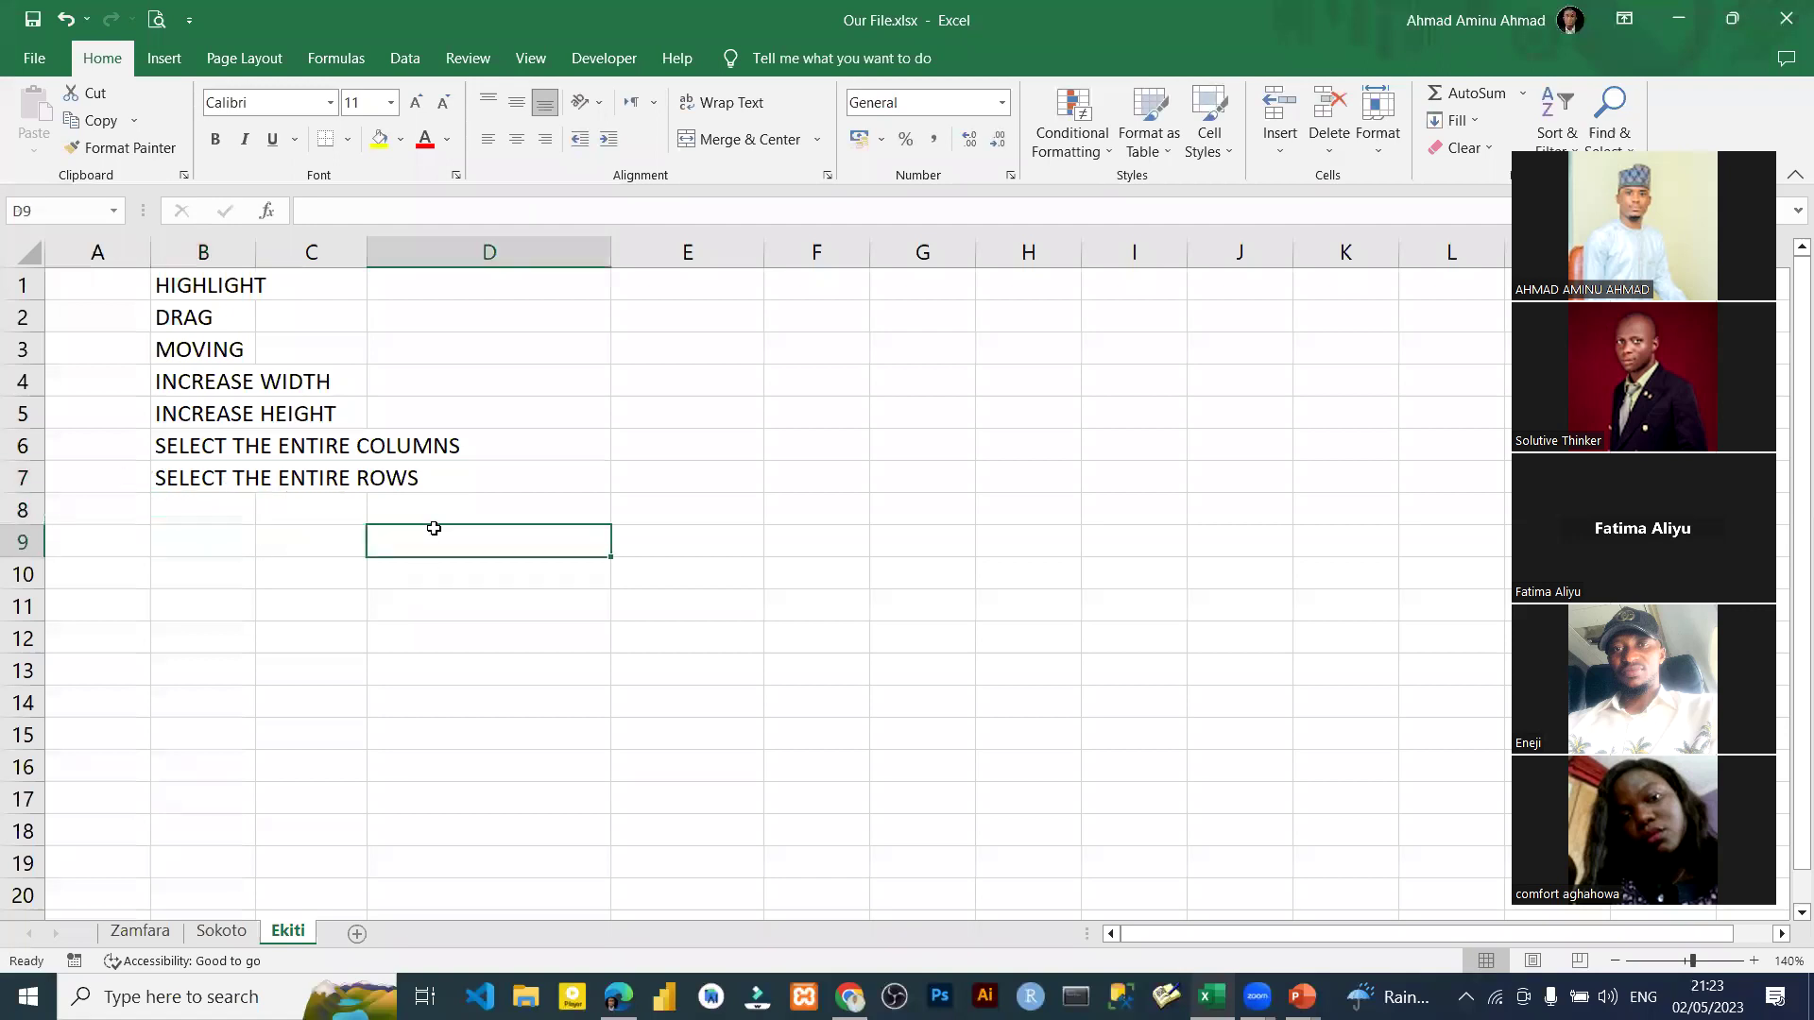
drag(168, 329, 529, 635)
click(470, 510)
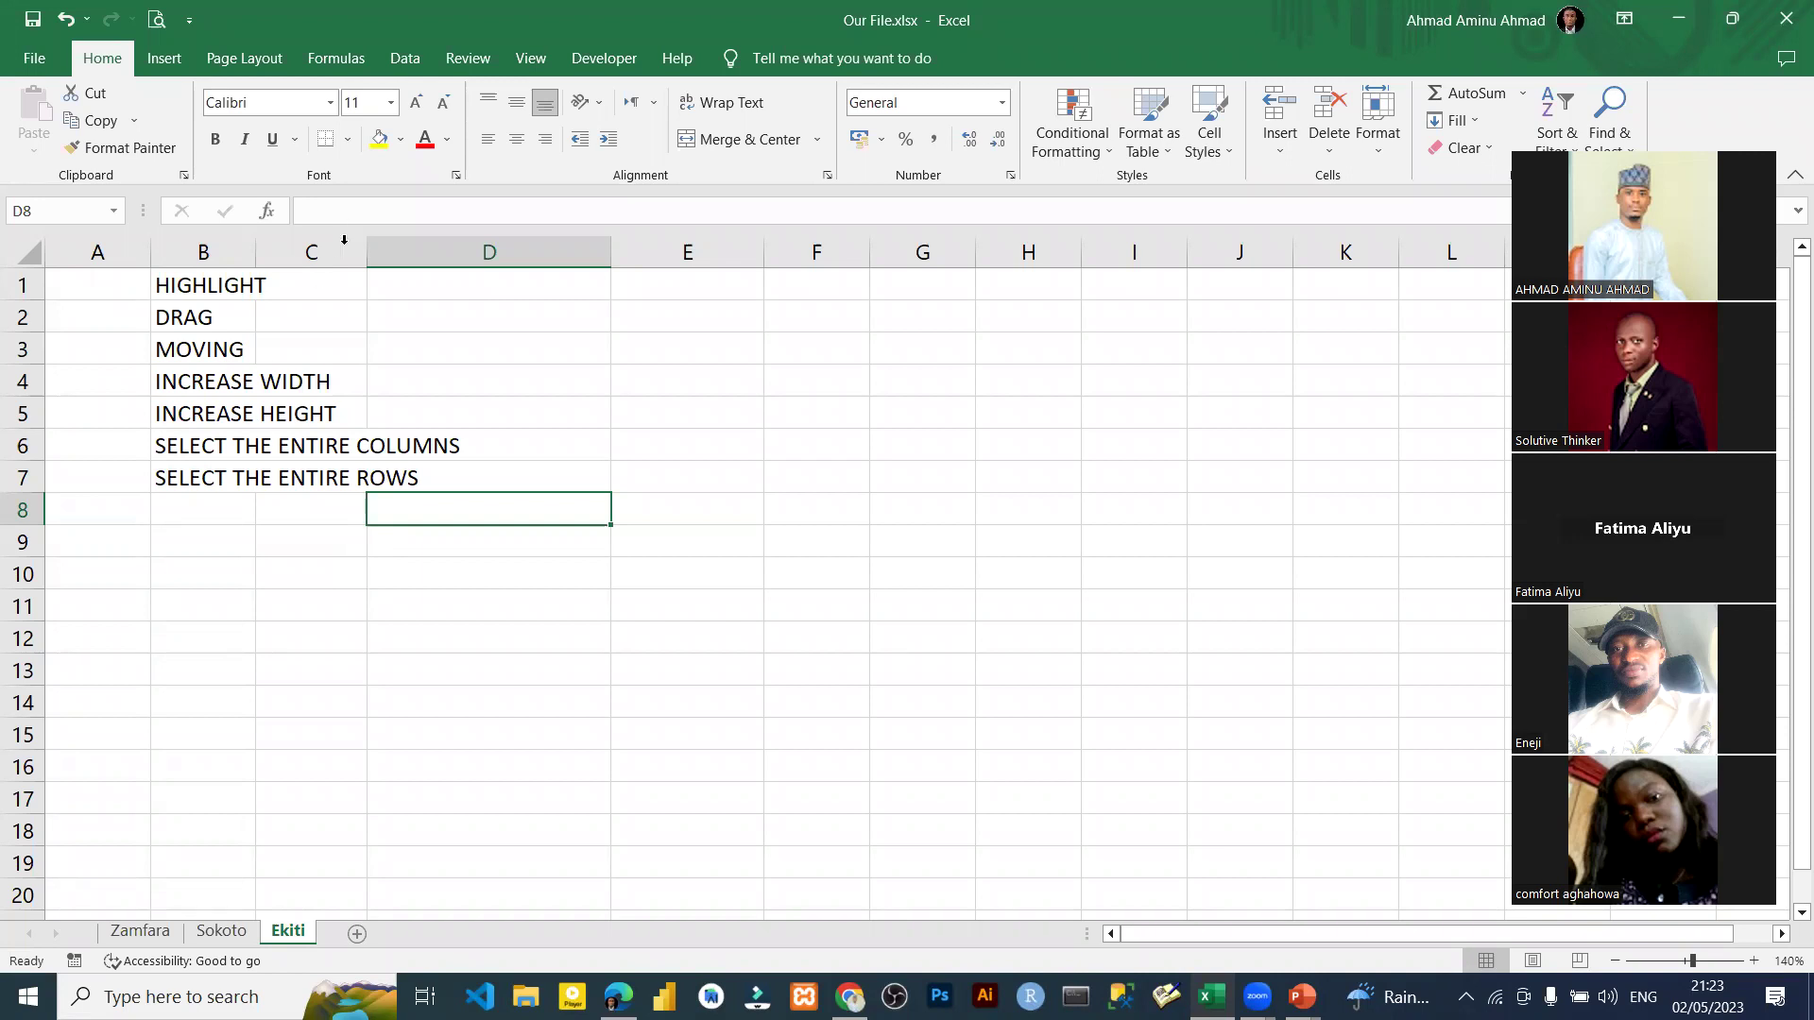
drag(198, 443, 202, 477)
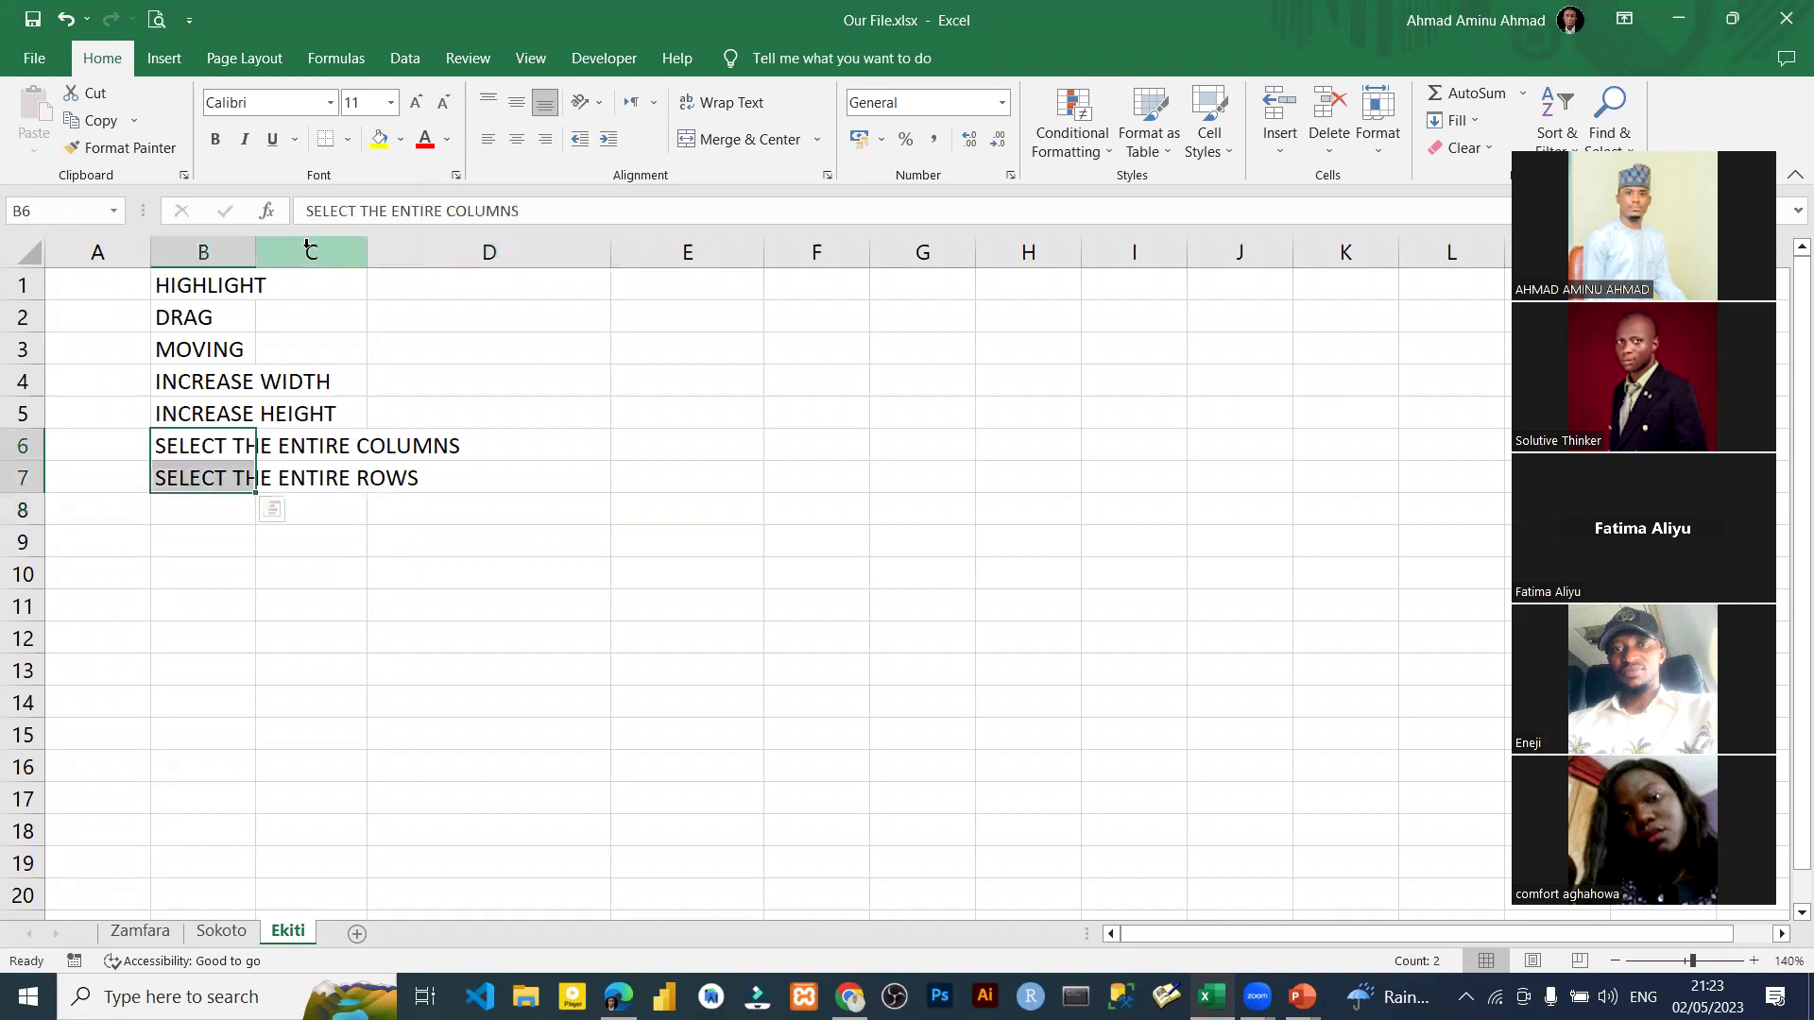
click(309, 250)
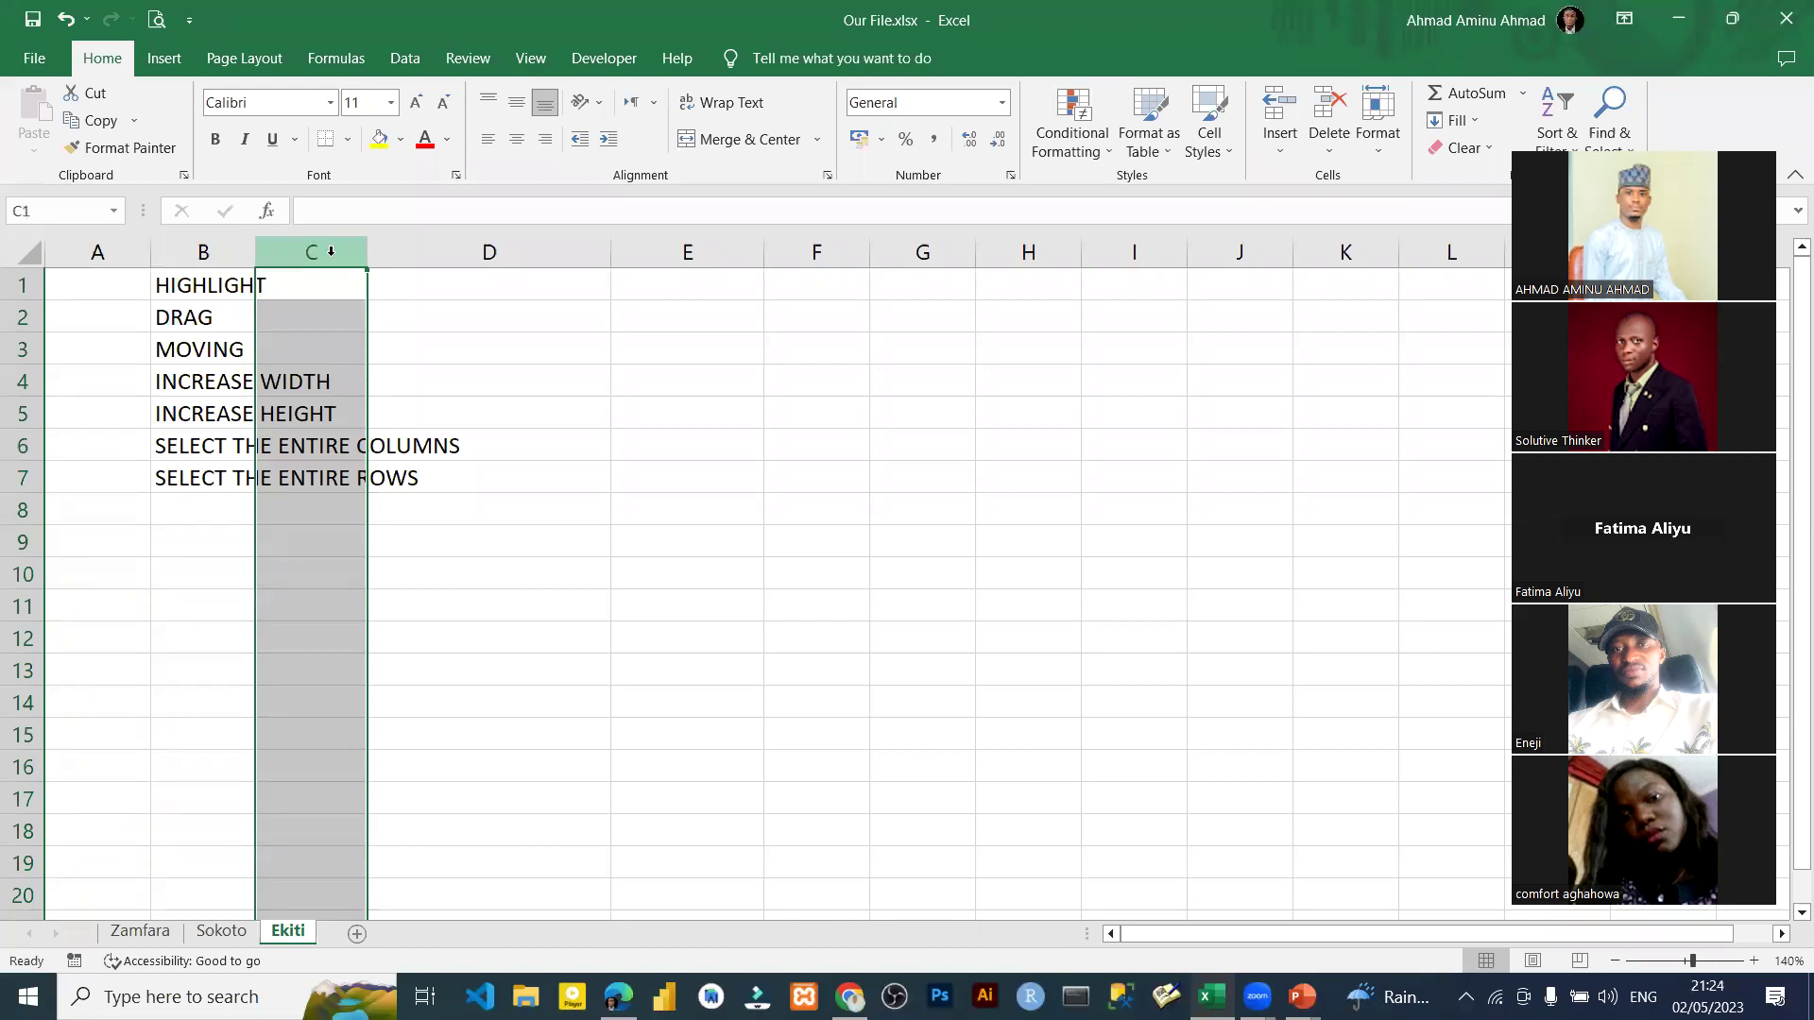
click(558, 251)
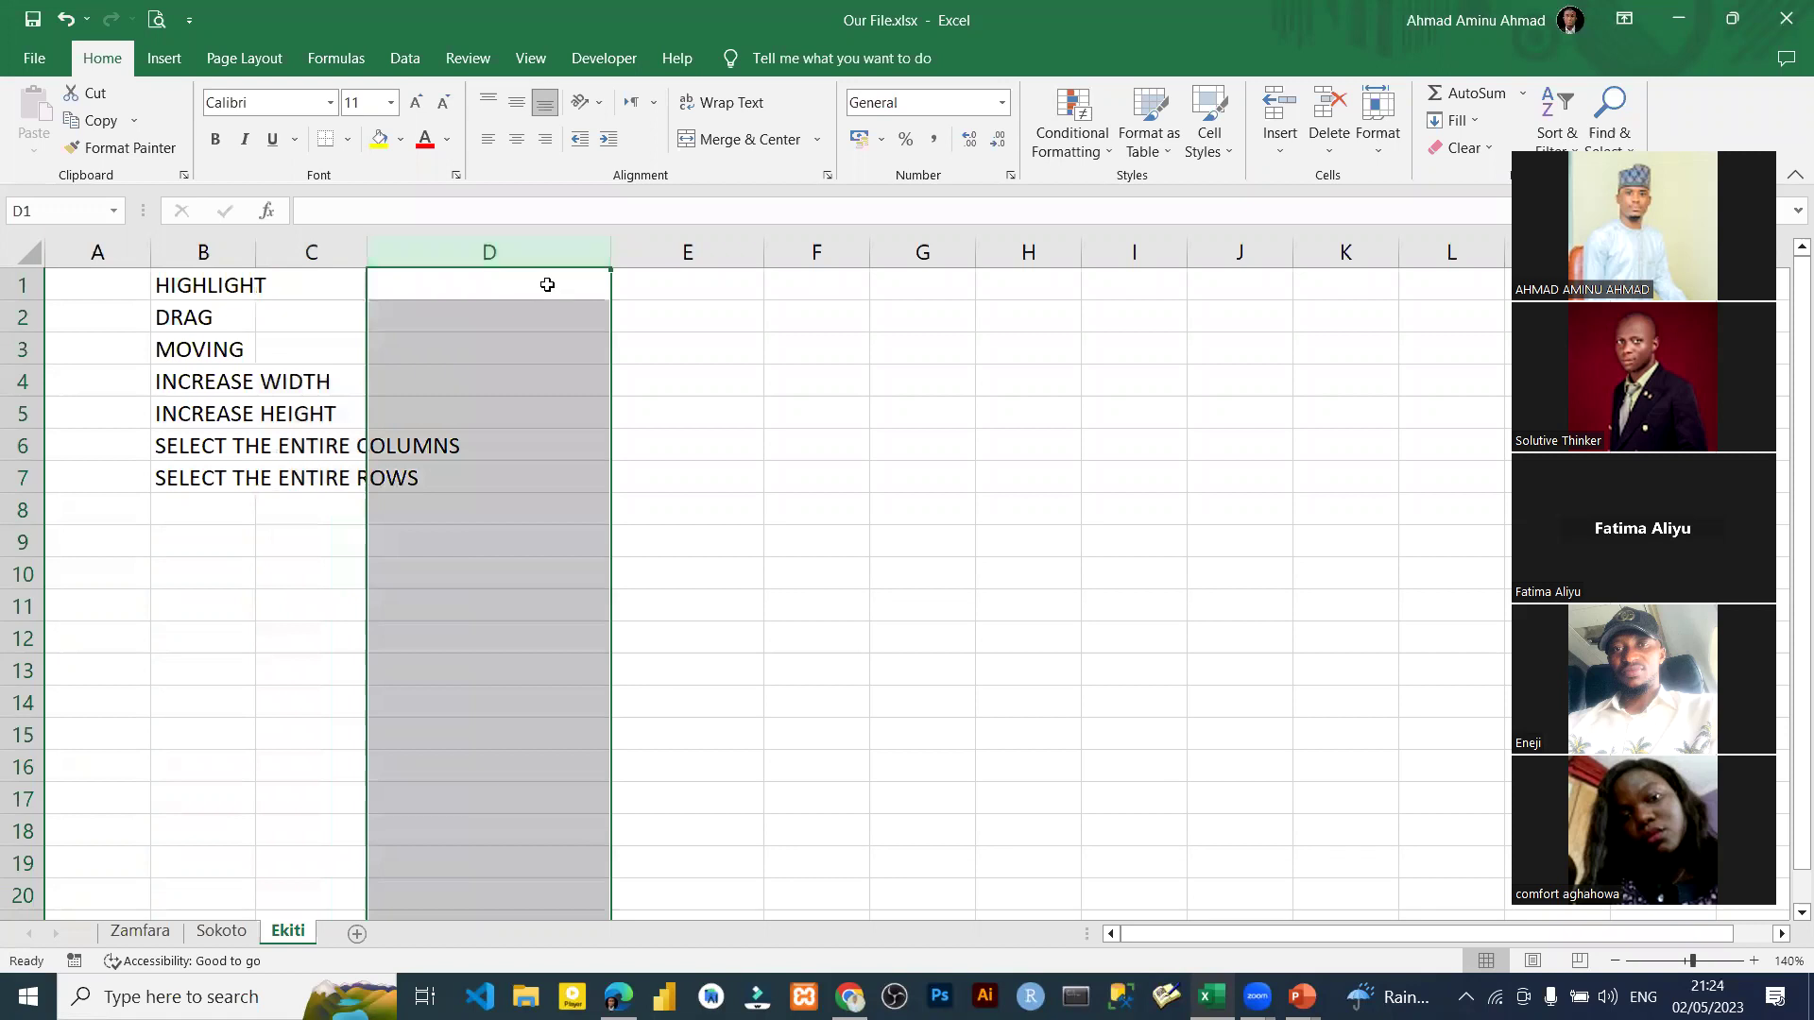
click(634, 284)
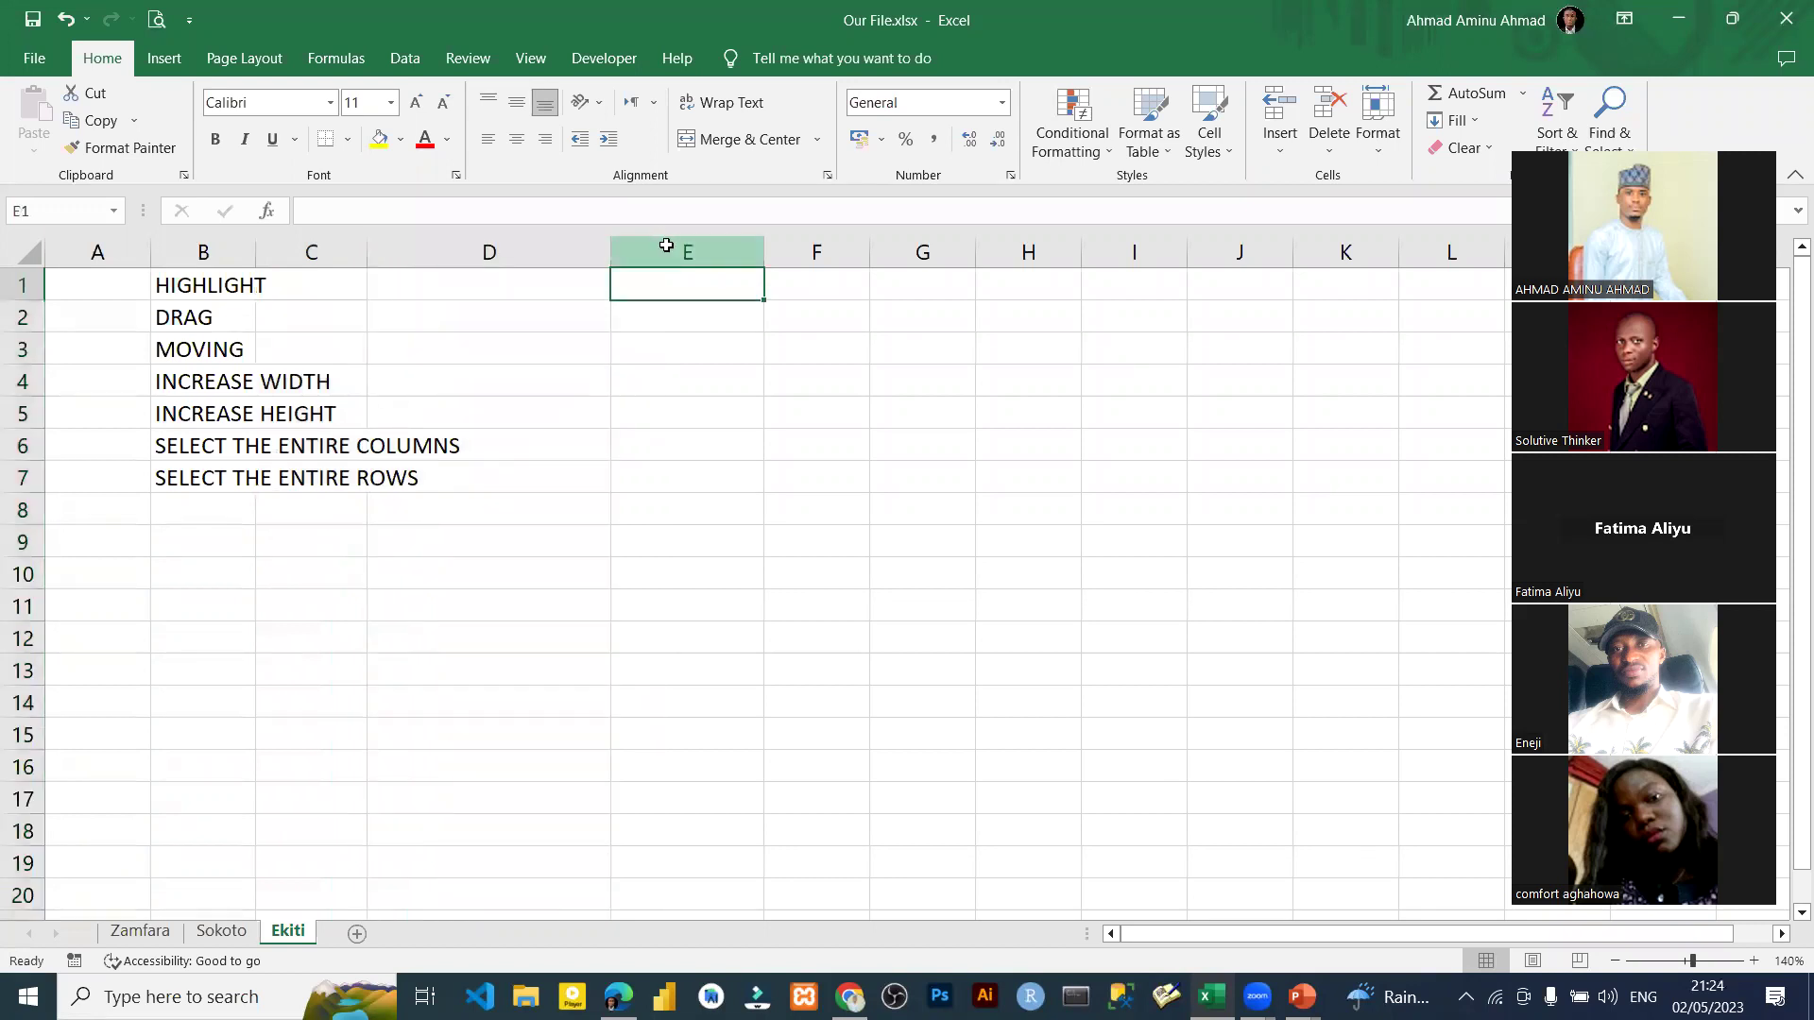
click(668, 250)
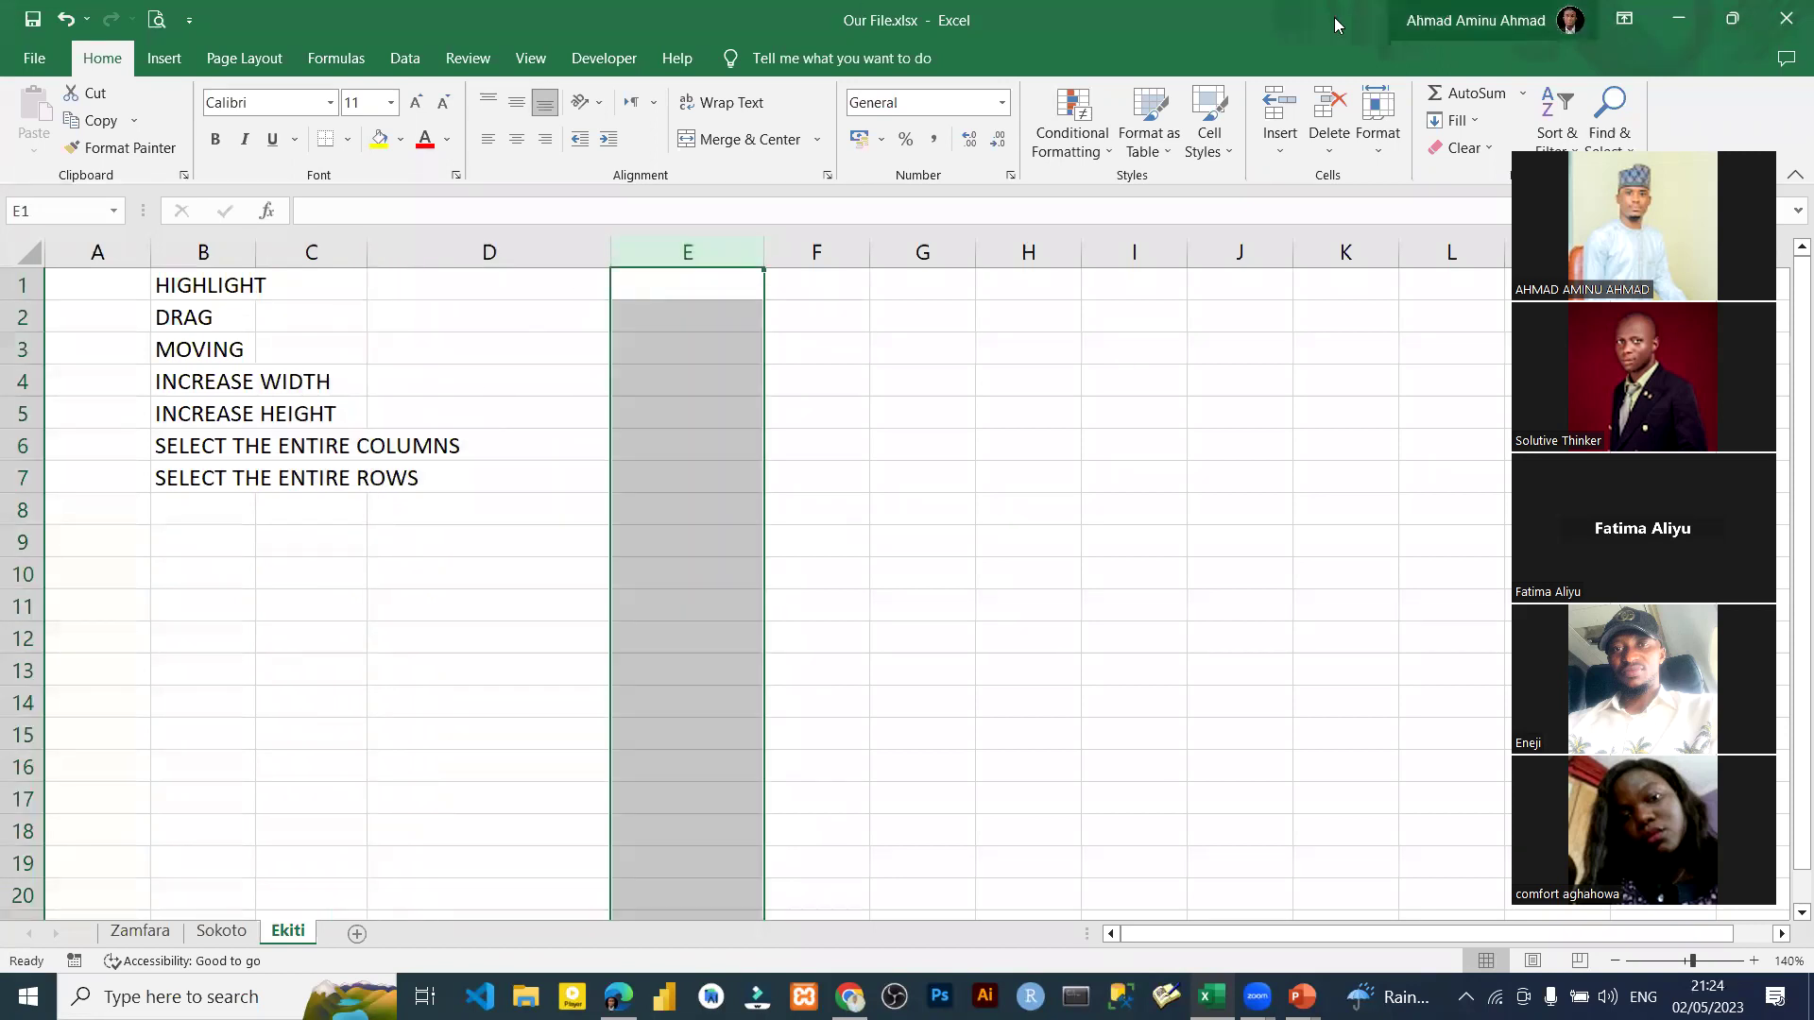
click(22, 380)
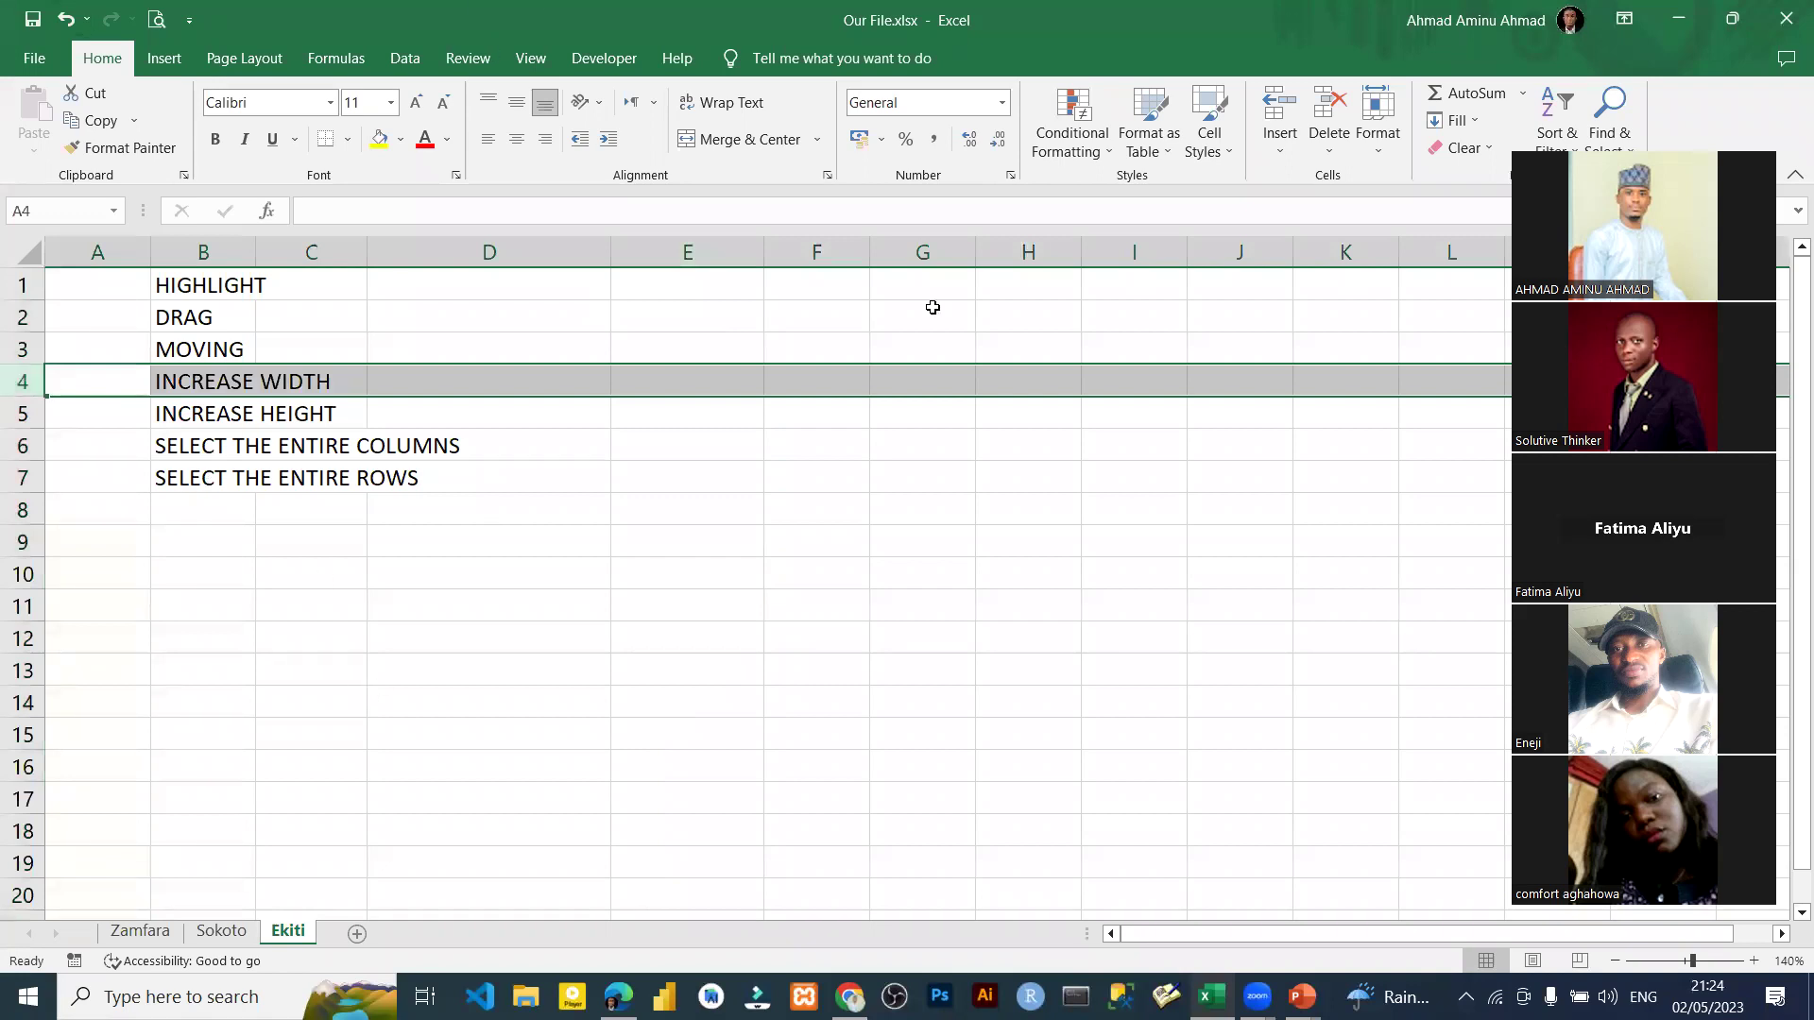
click(380, 435)
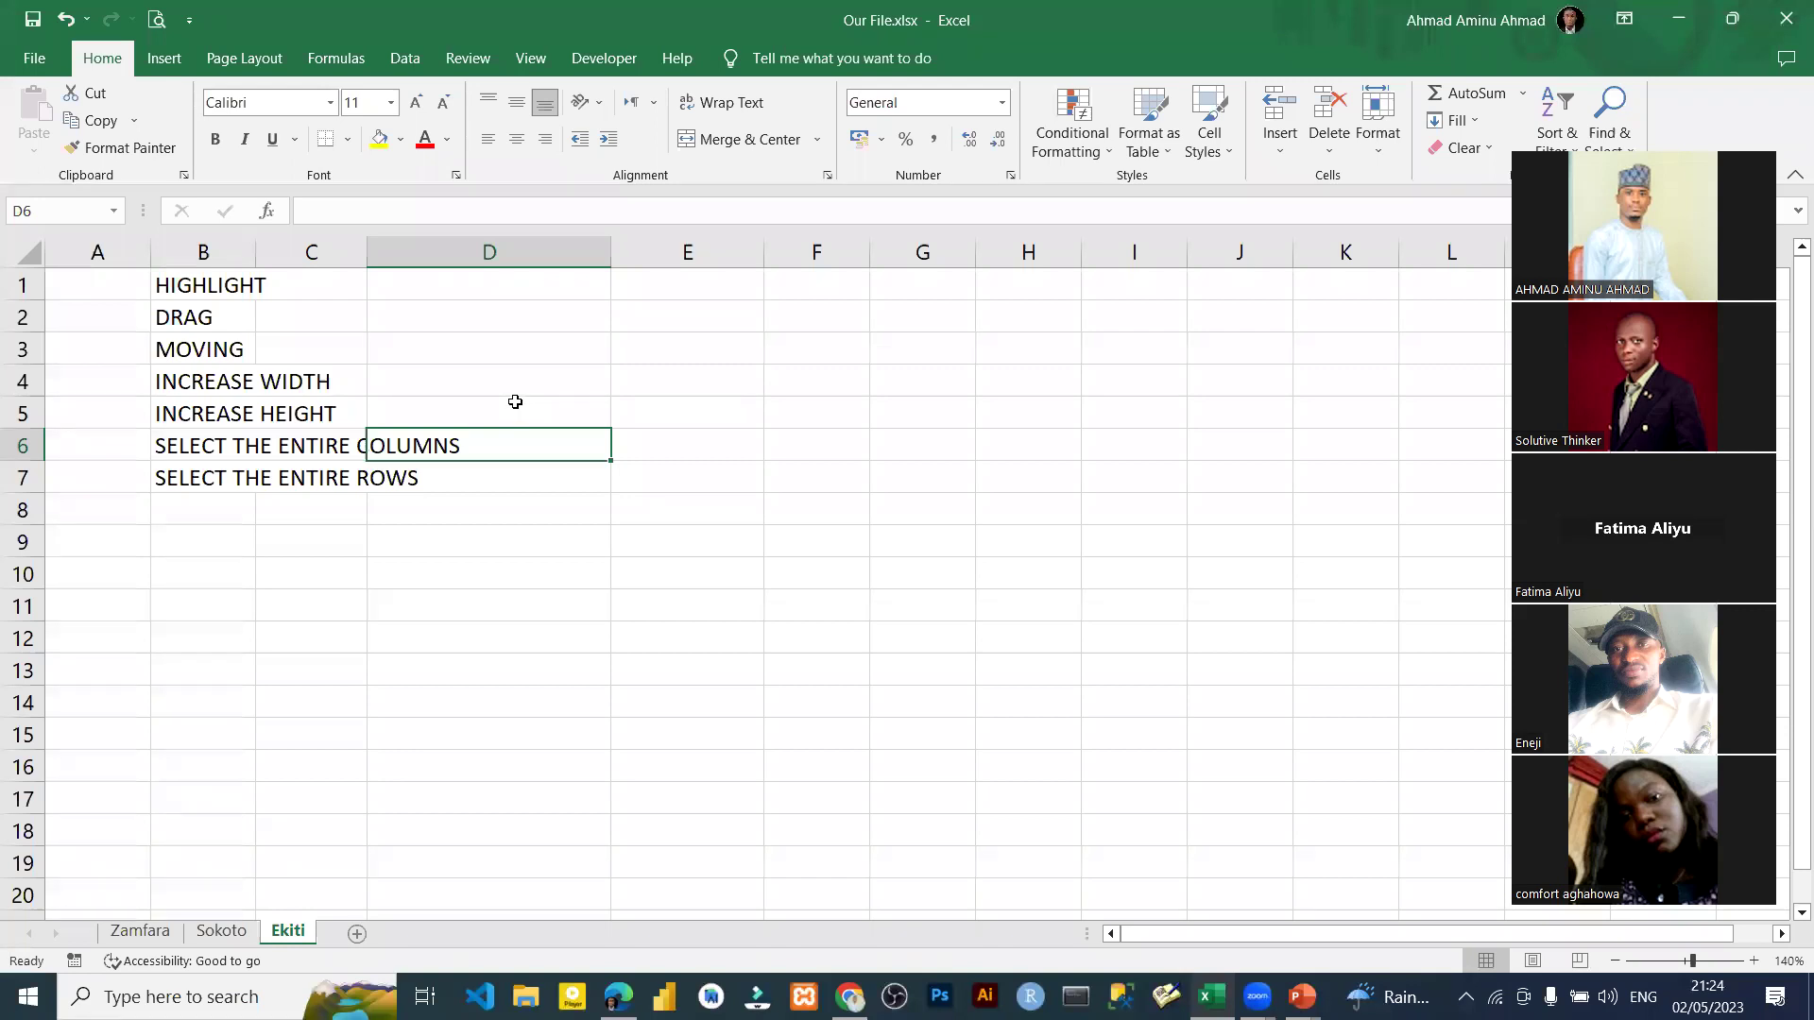
drag(121, 292, 661, 638)
click(456, 452)
click(431, 505)
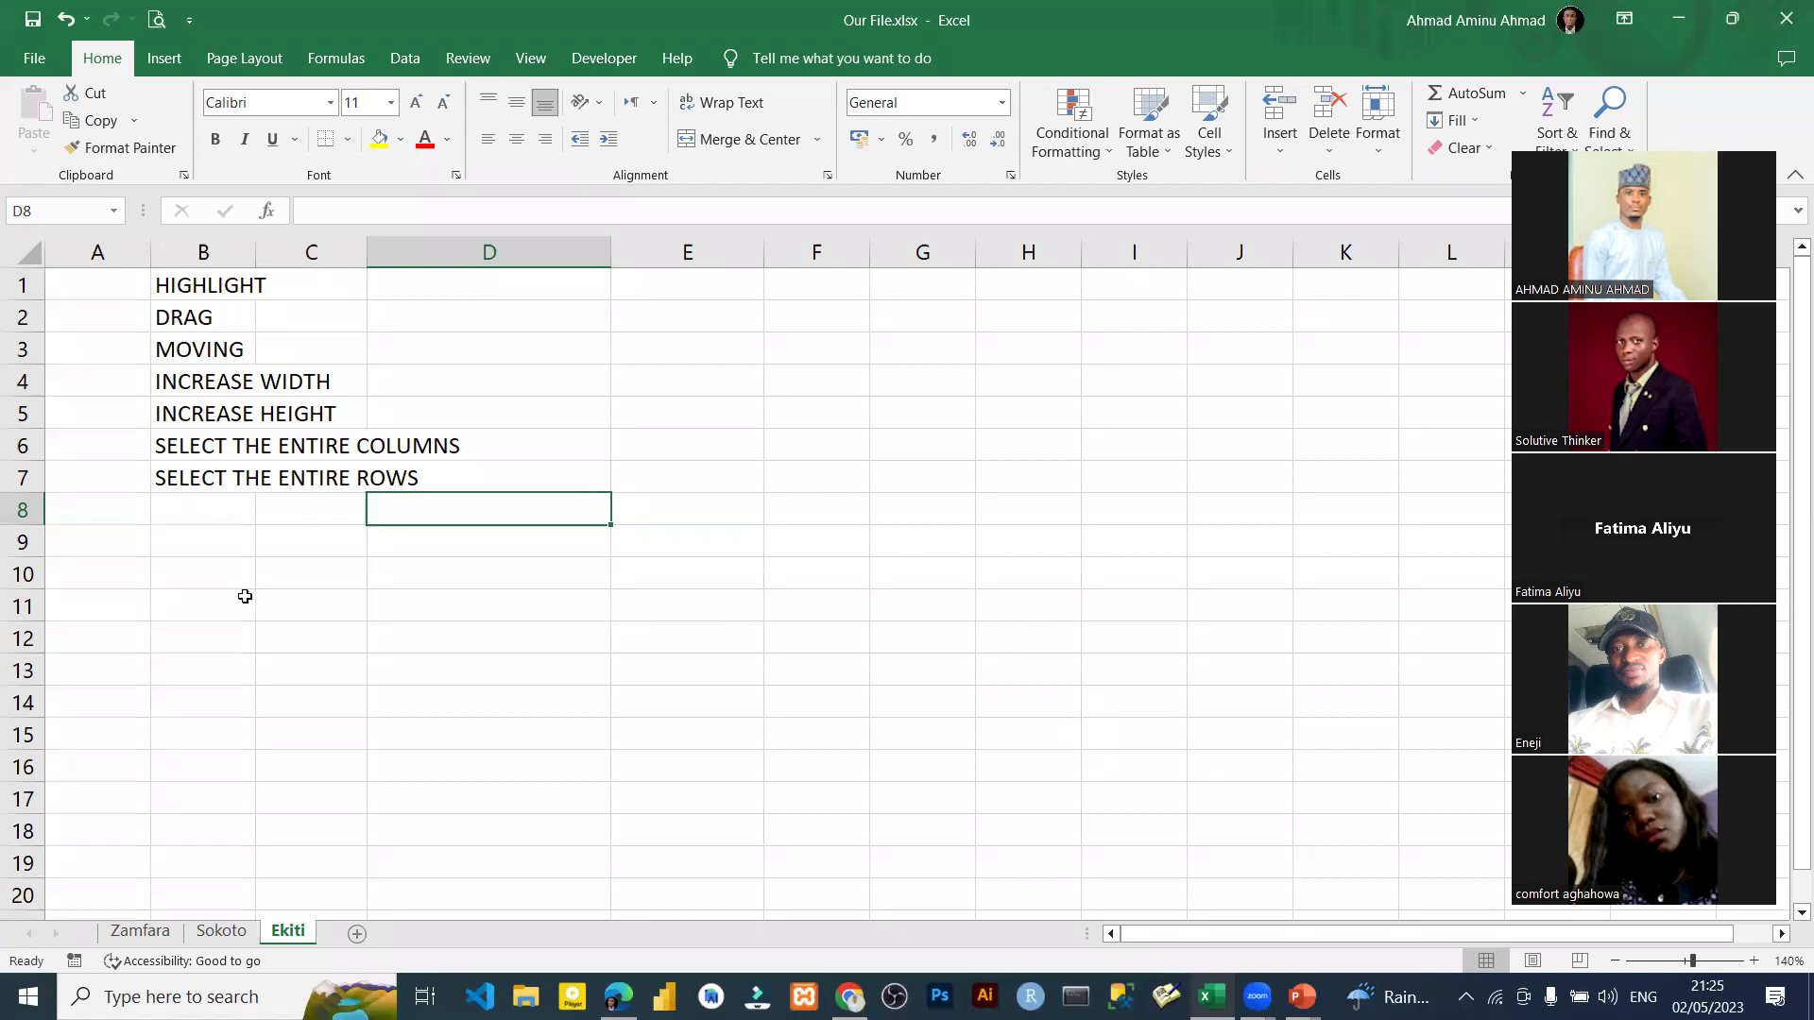
Delete the practice notes from B1:B8.
drag(196, 284, 202, 494)
key(Delete)
click(215, 496)
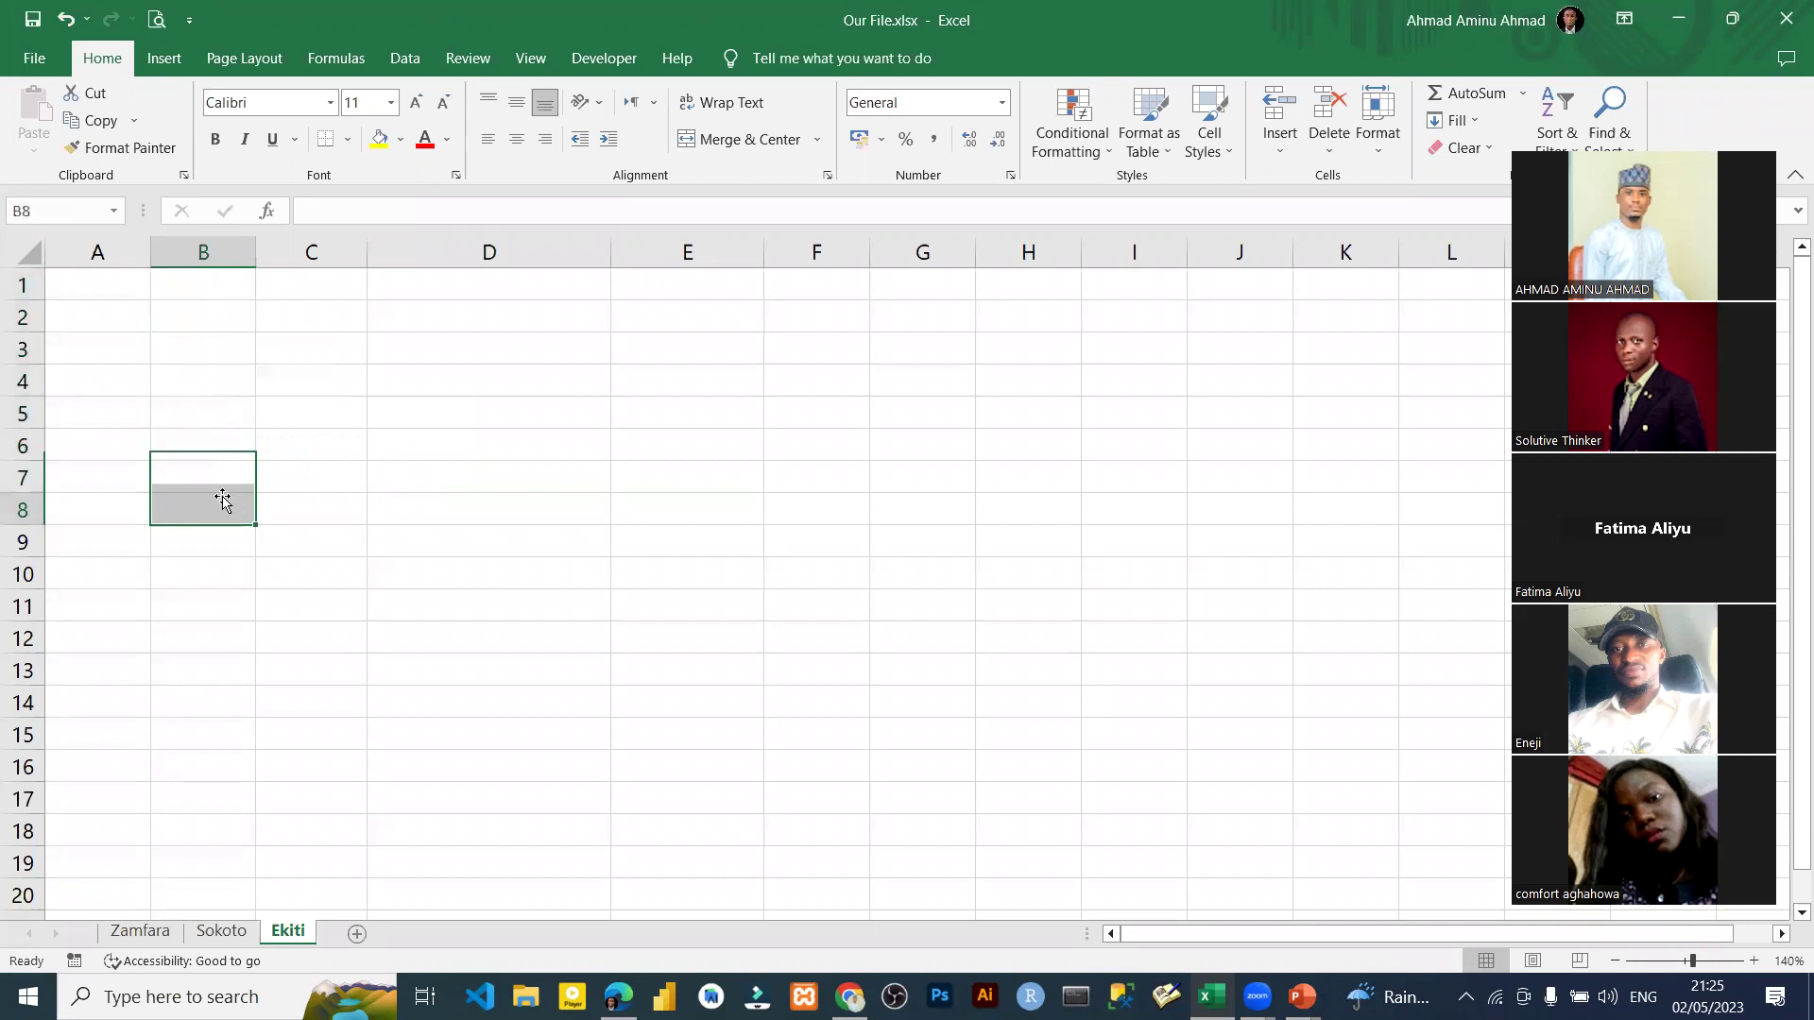
click(191, 326)
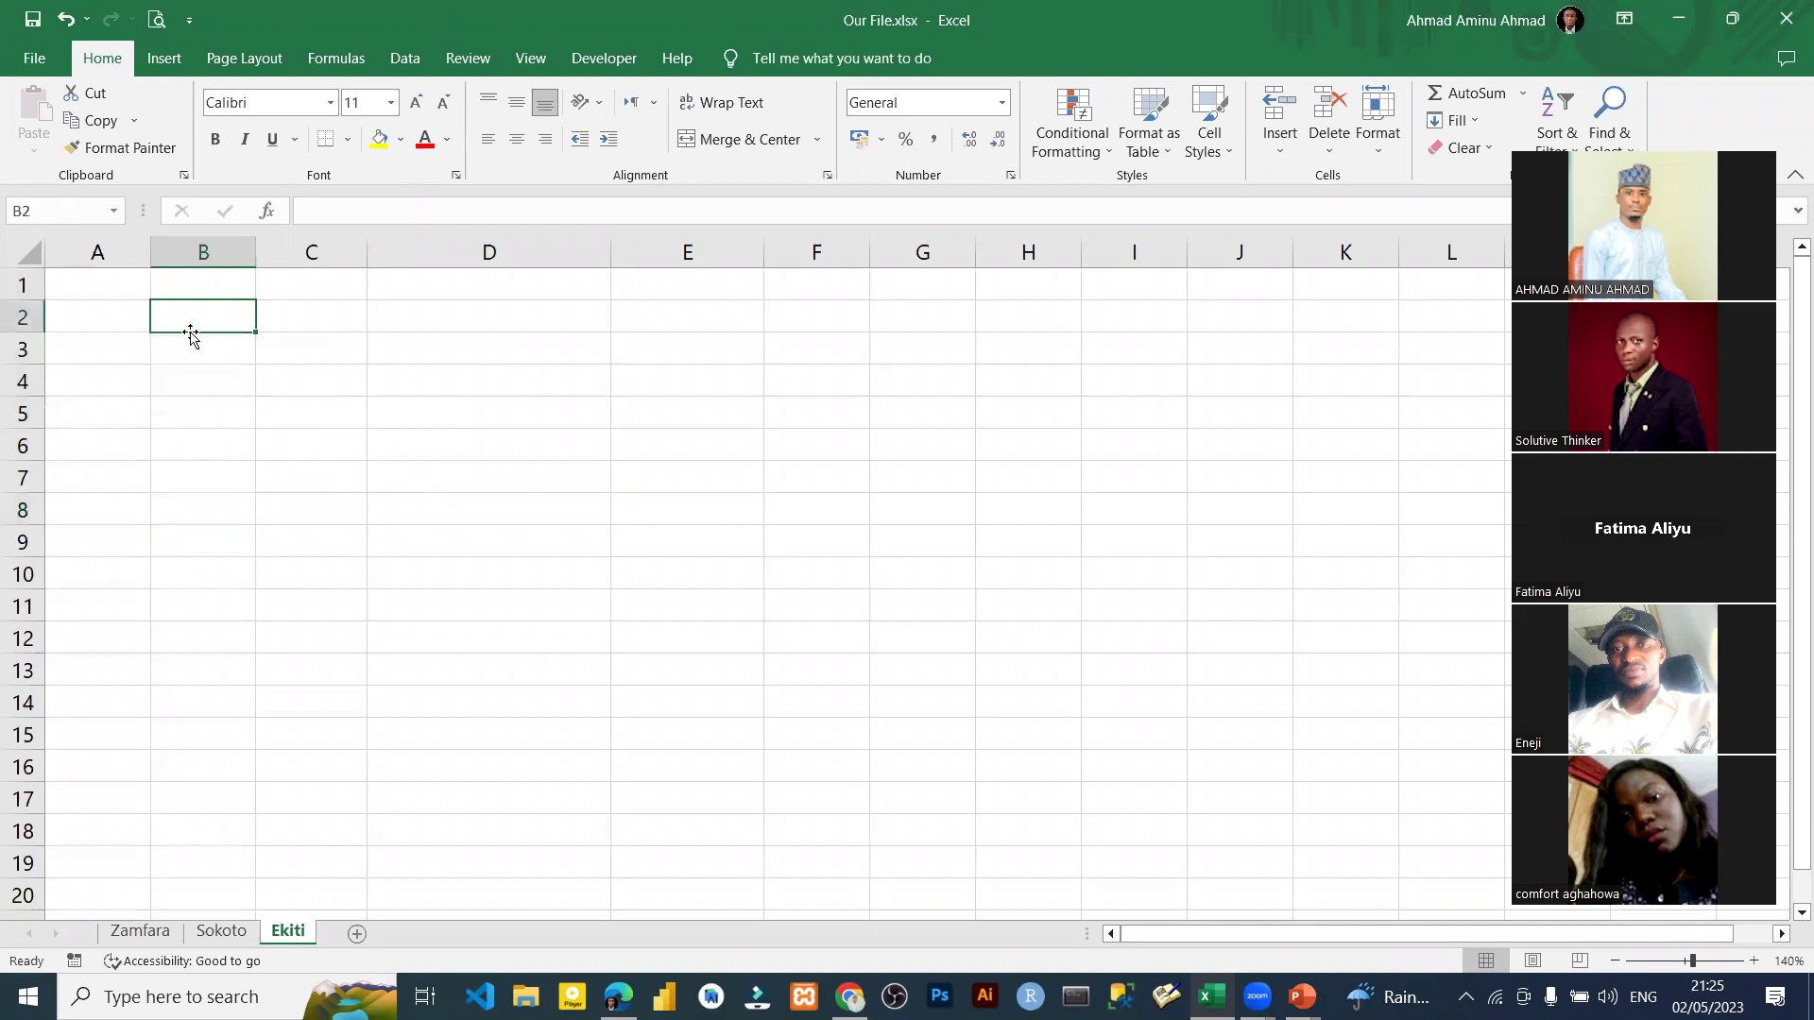
click(104, 284)
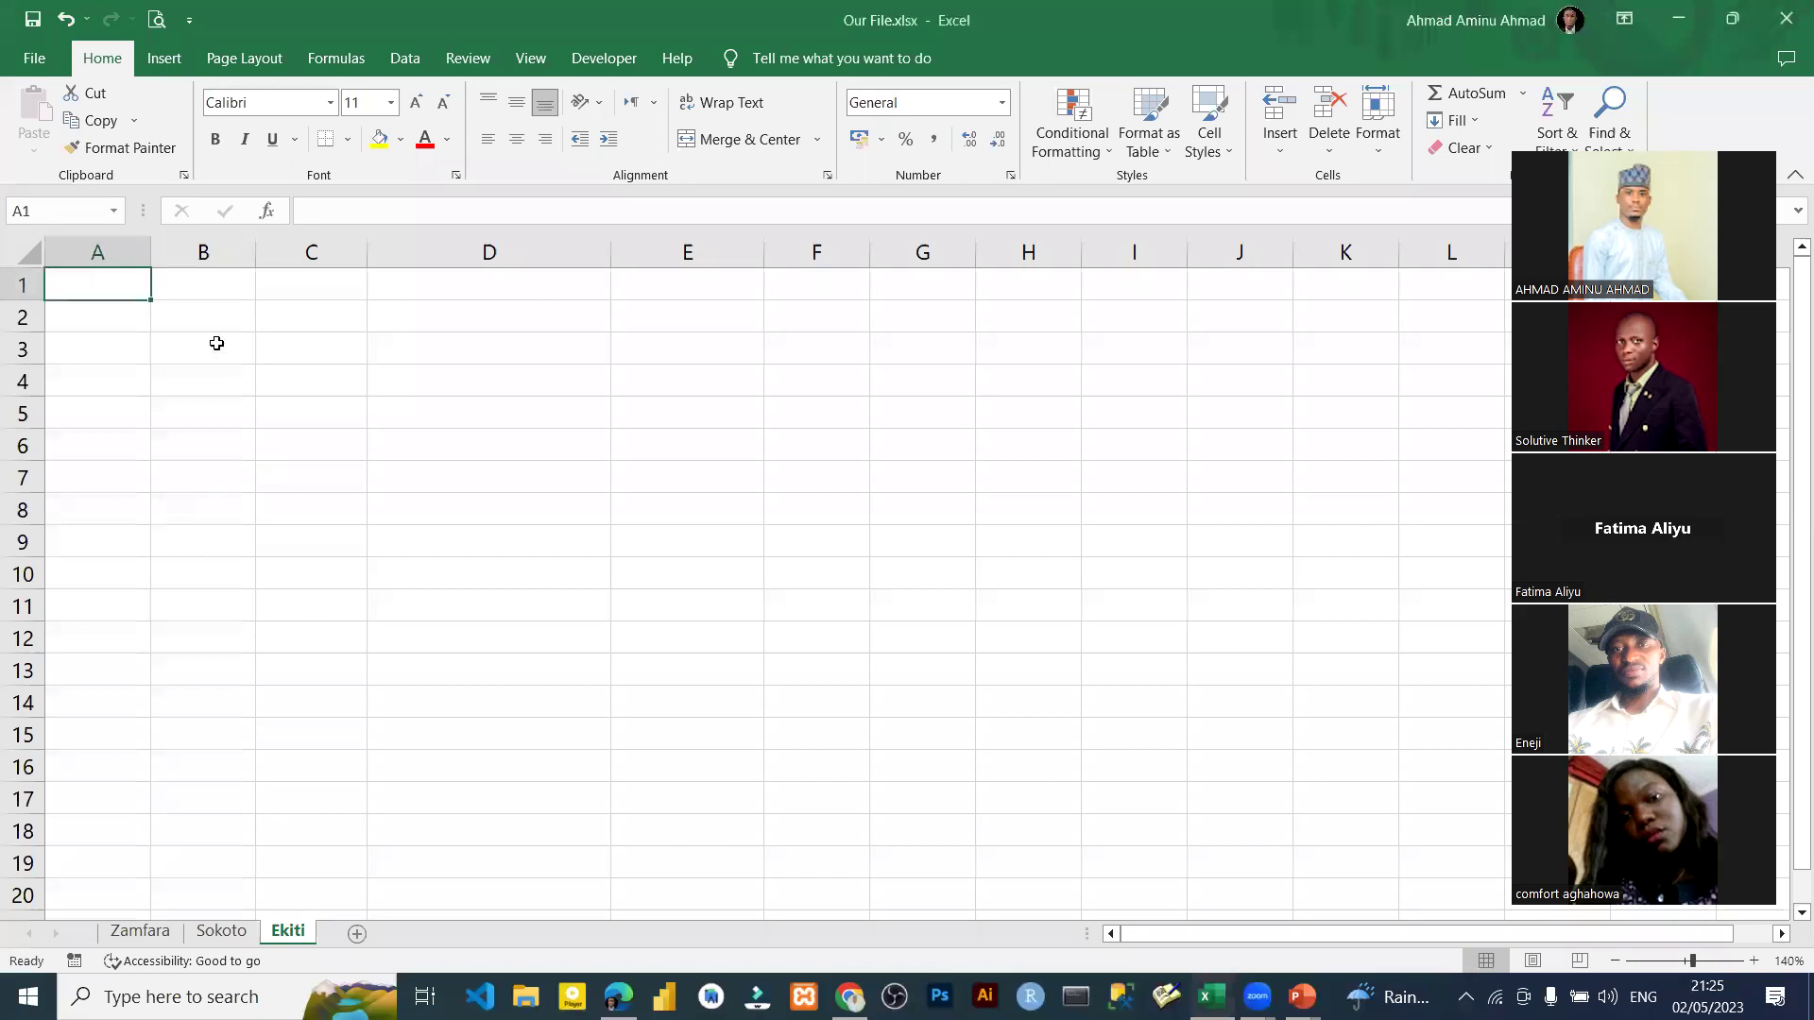
Select the range A1:D4.
drag(112, 286, 517, 390)
click(115, 292)
drag(89, 285, 536, 386)
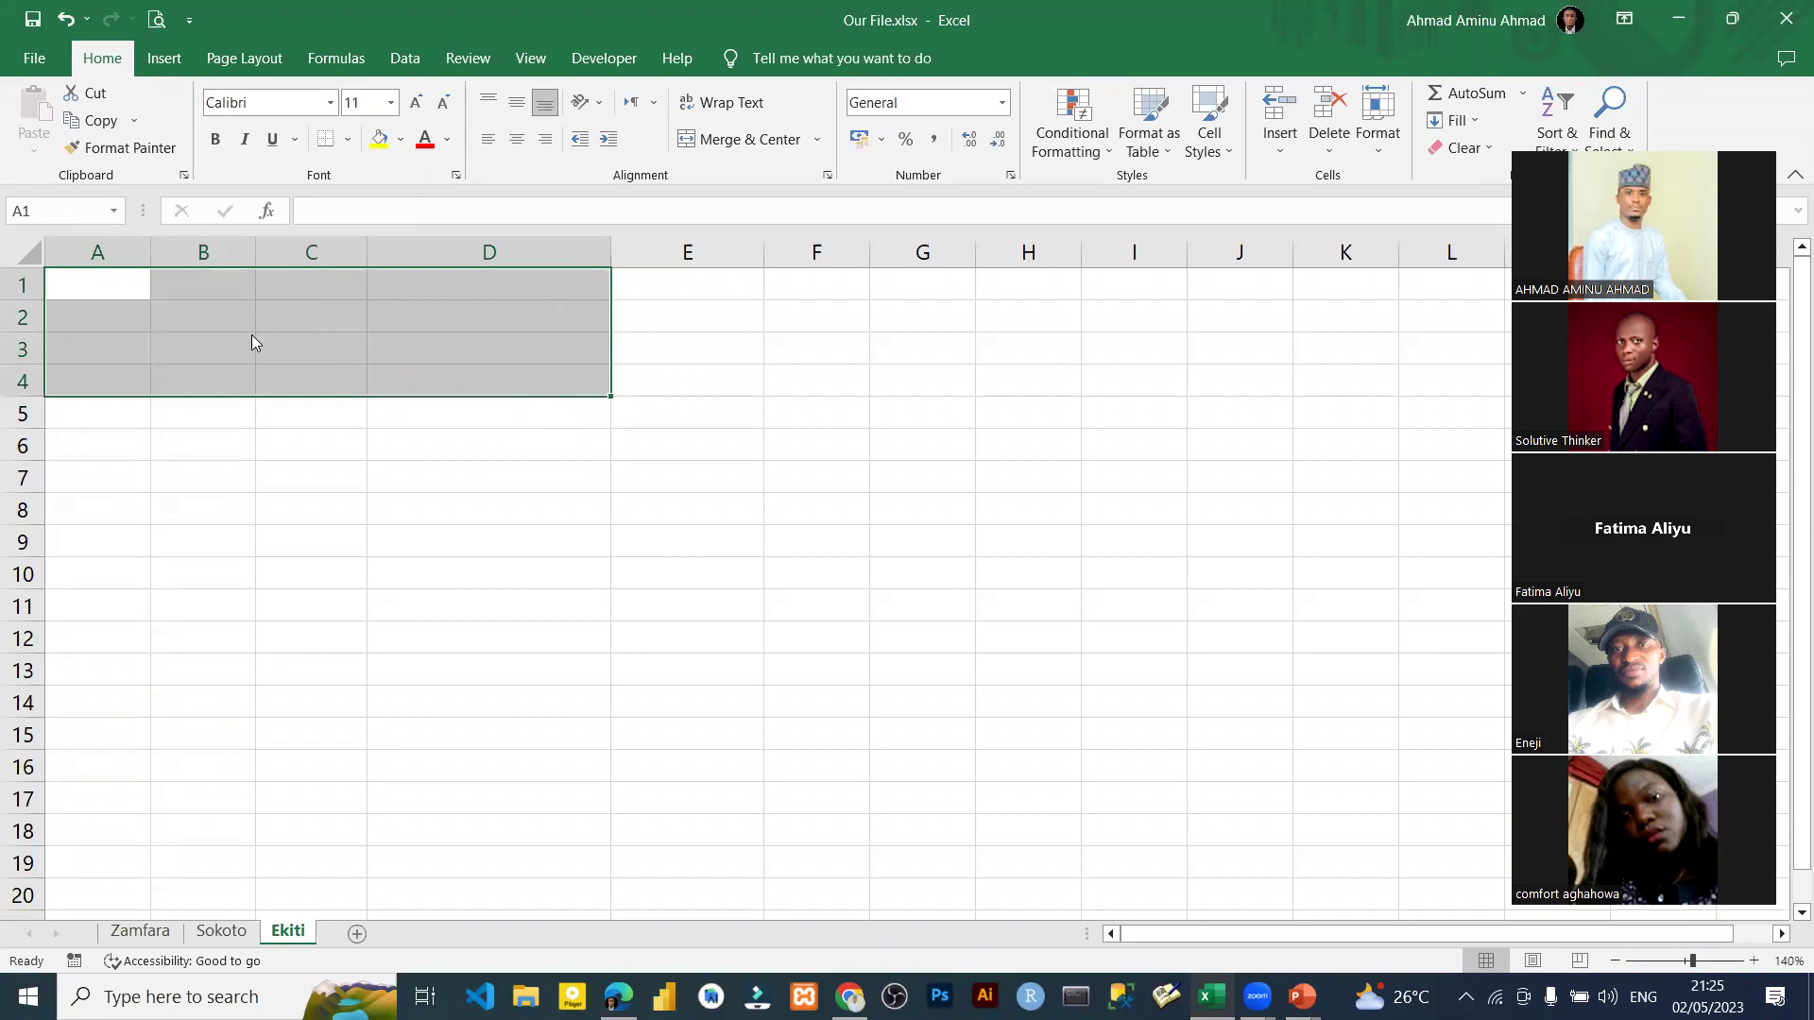
Convert A1:D4 into a table with 'My table has headers' ticked.
key(ctrl+t)
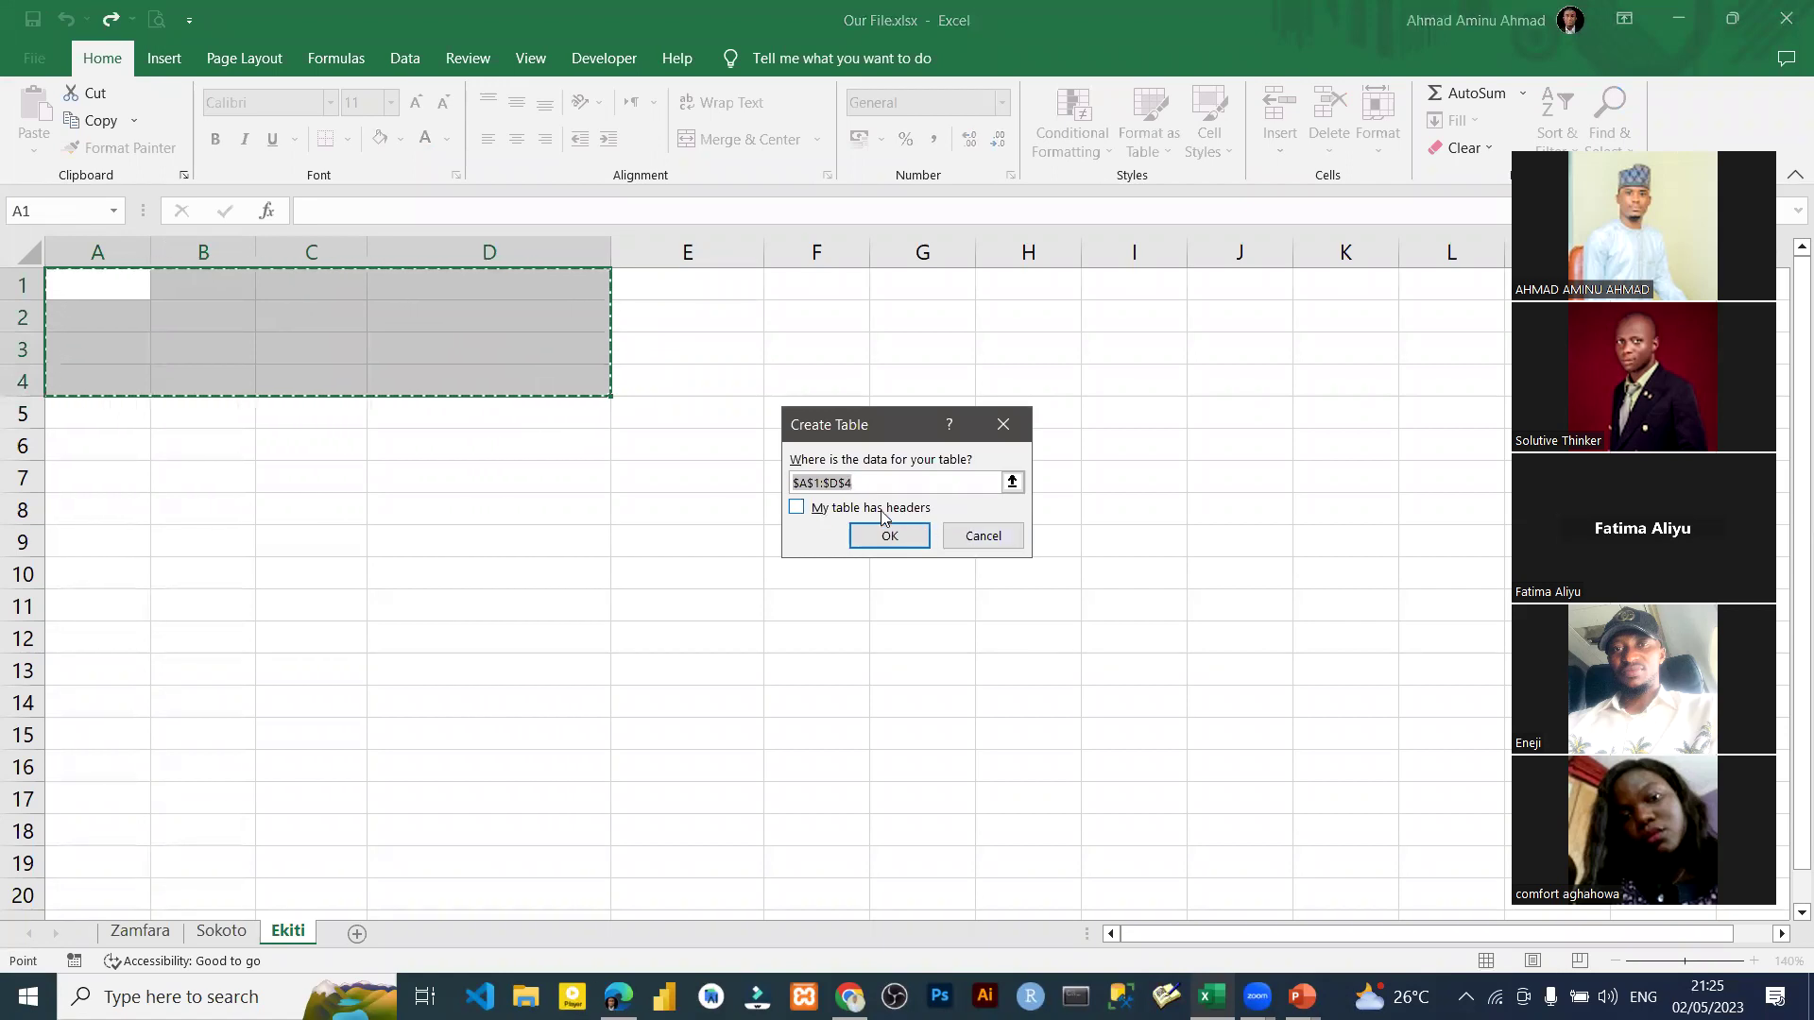
click(799, 510)
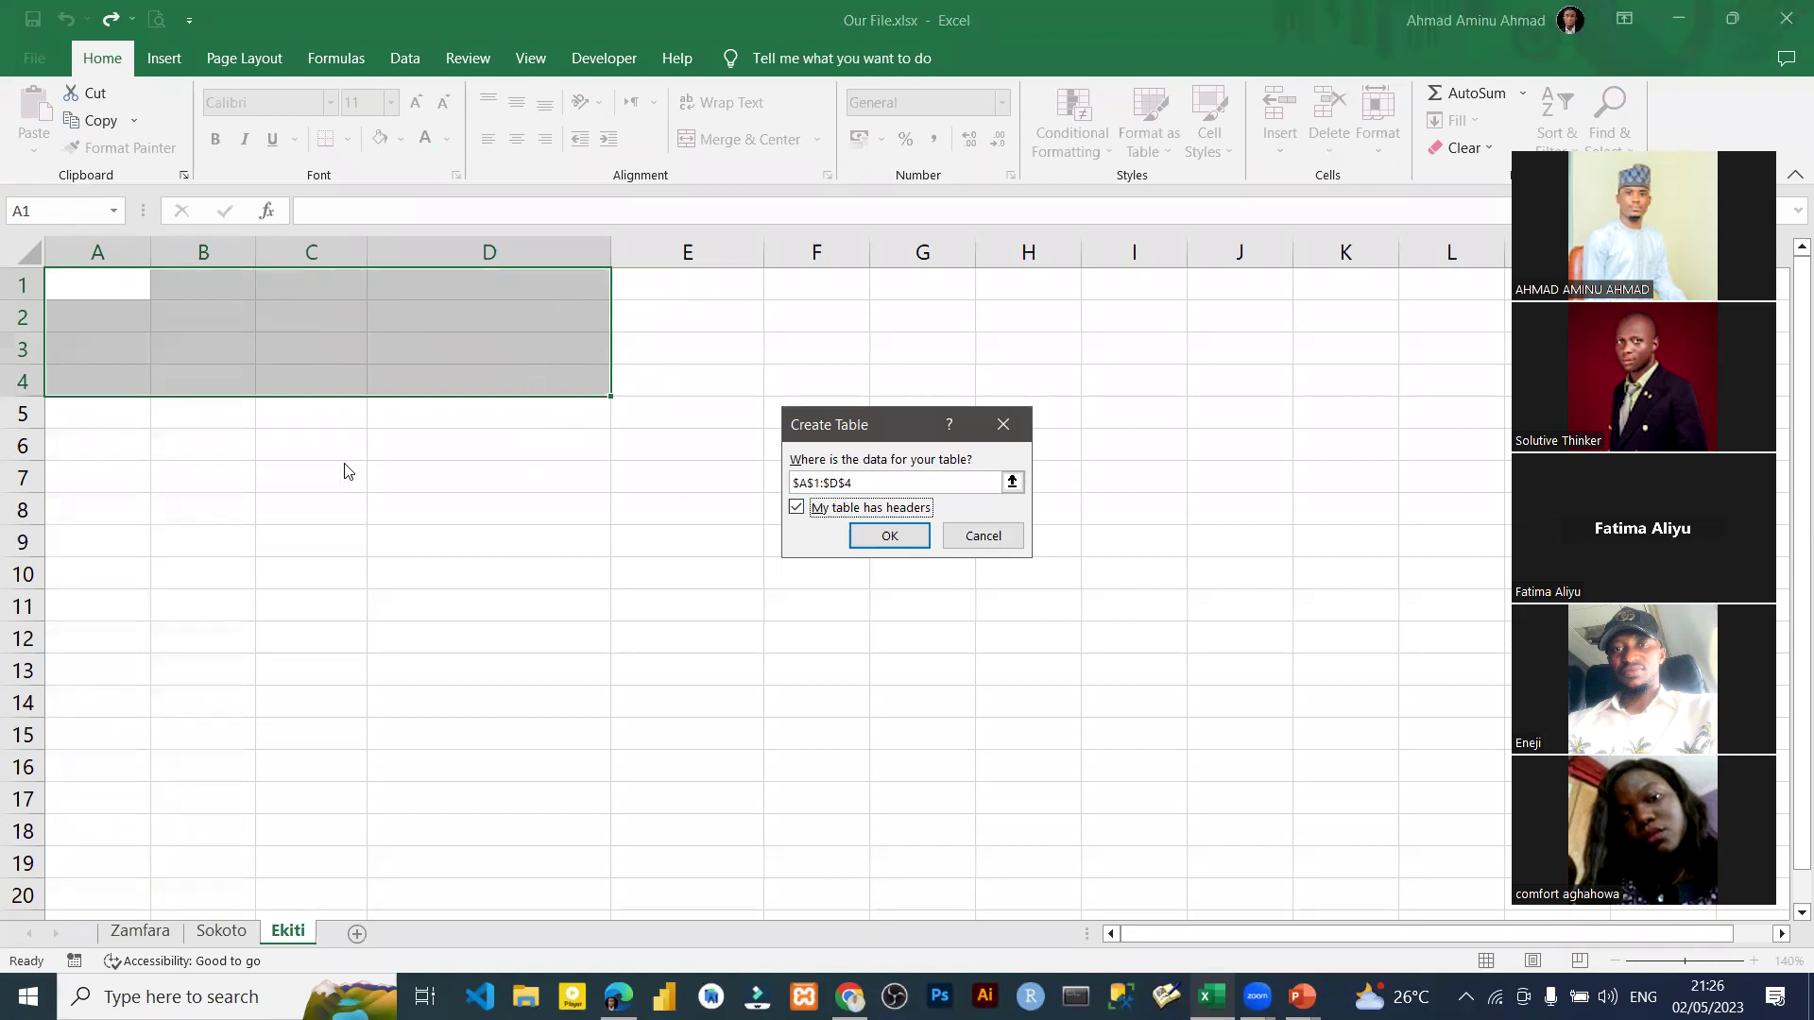
click(877, 542)
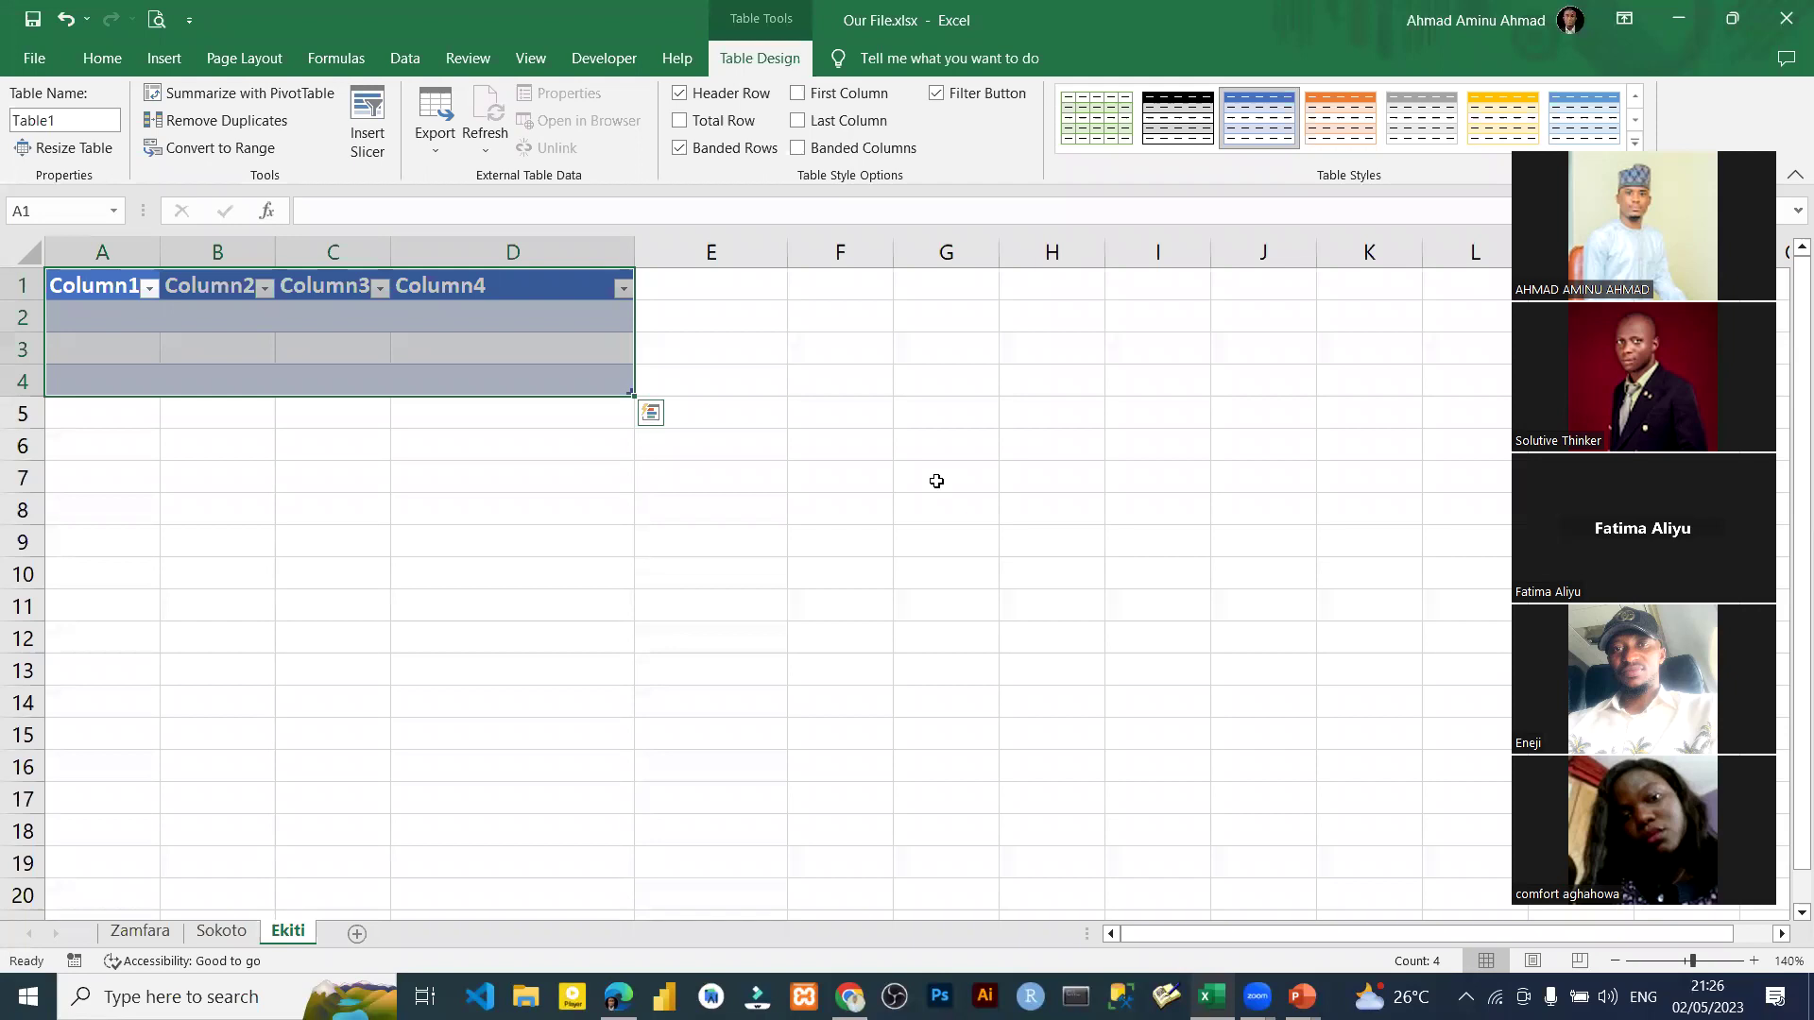
Undo the table on A1:D4, removing Table1 and its Column1–Column4 headers.
click(105, 348)
key(ctrl+z)
key(F2)
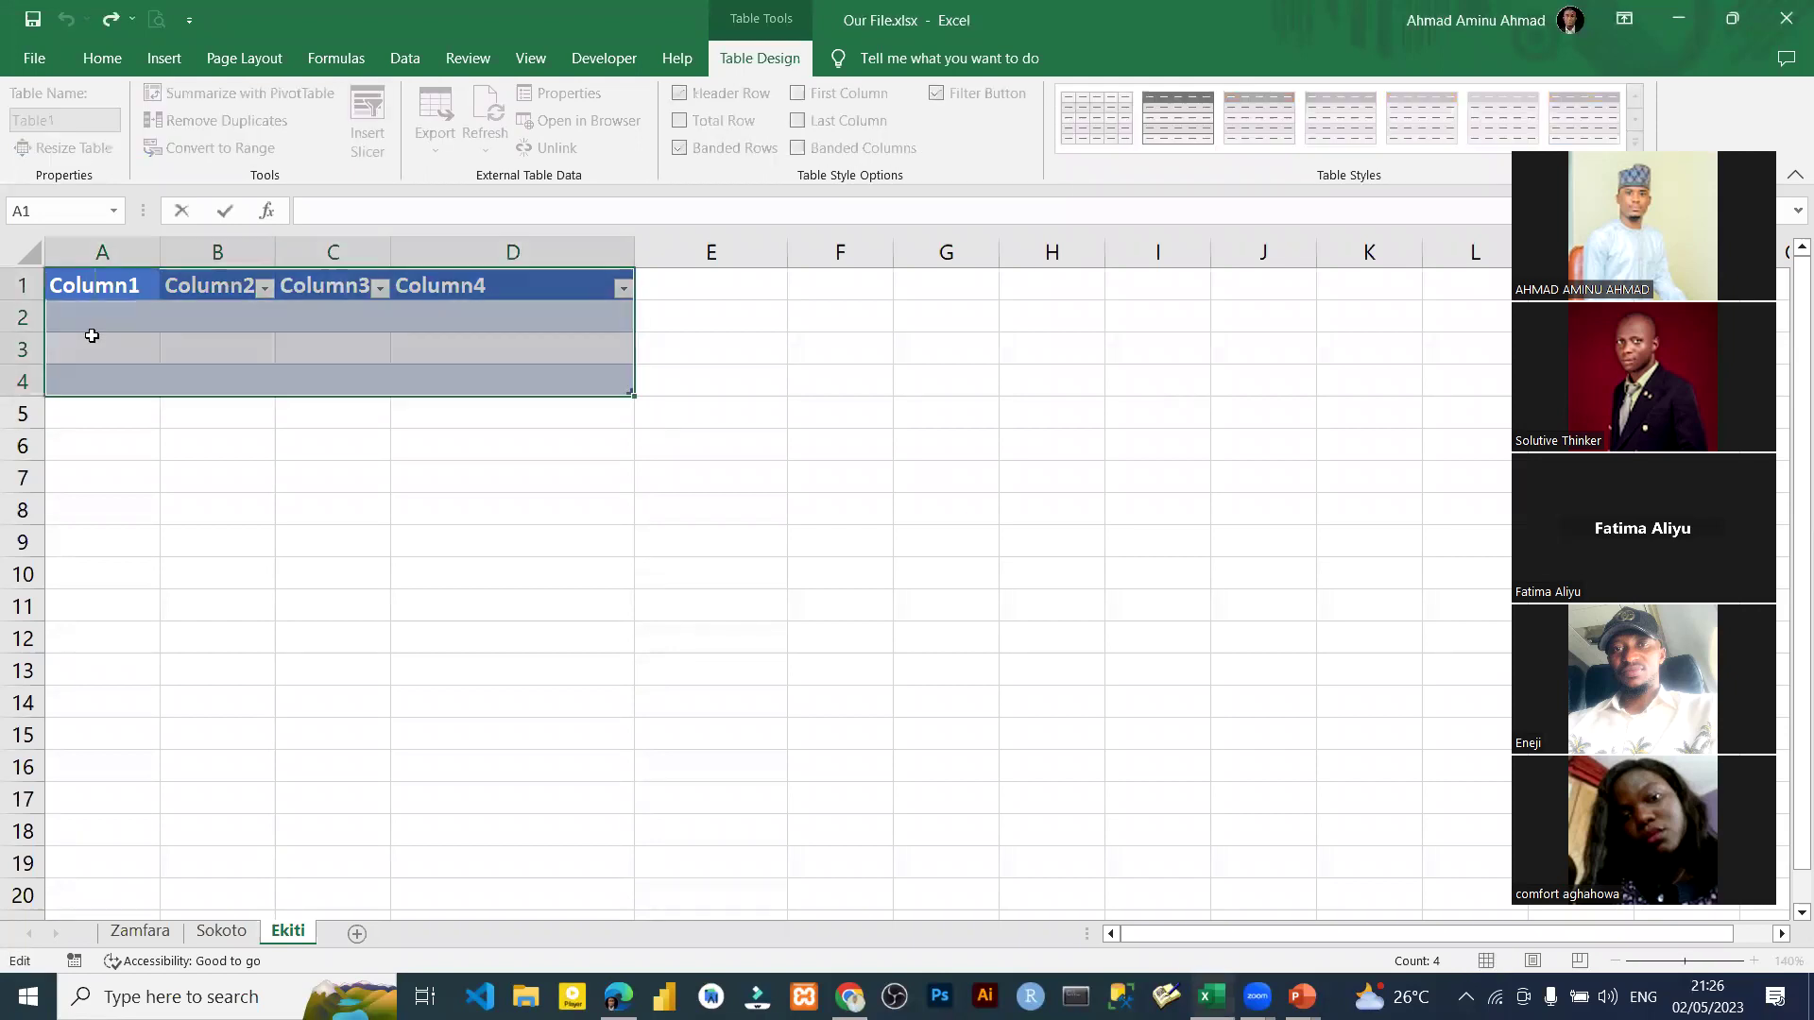
key(Escape)
click(131, 364)
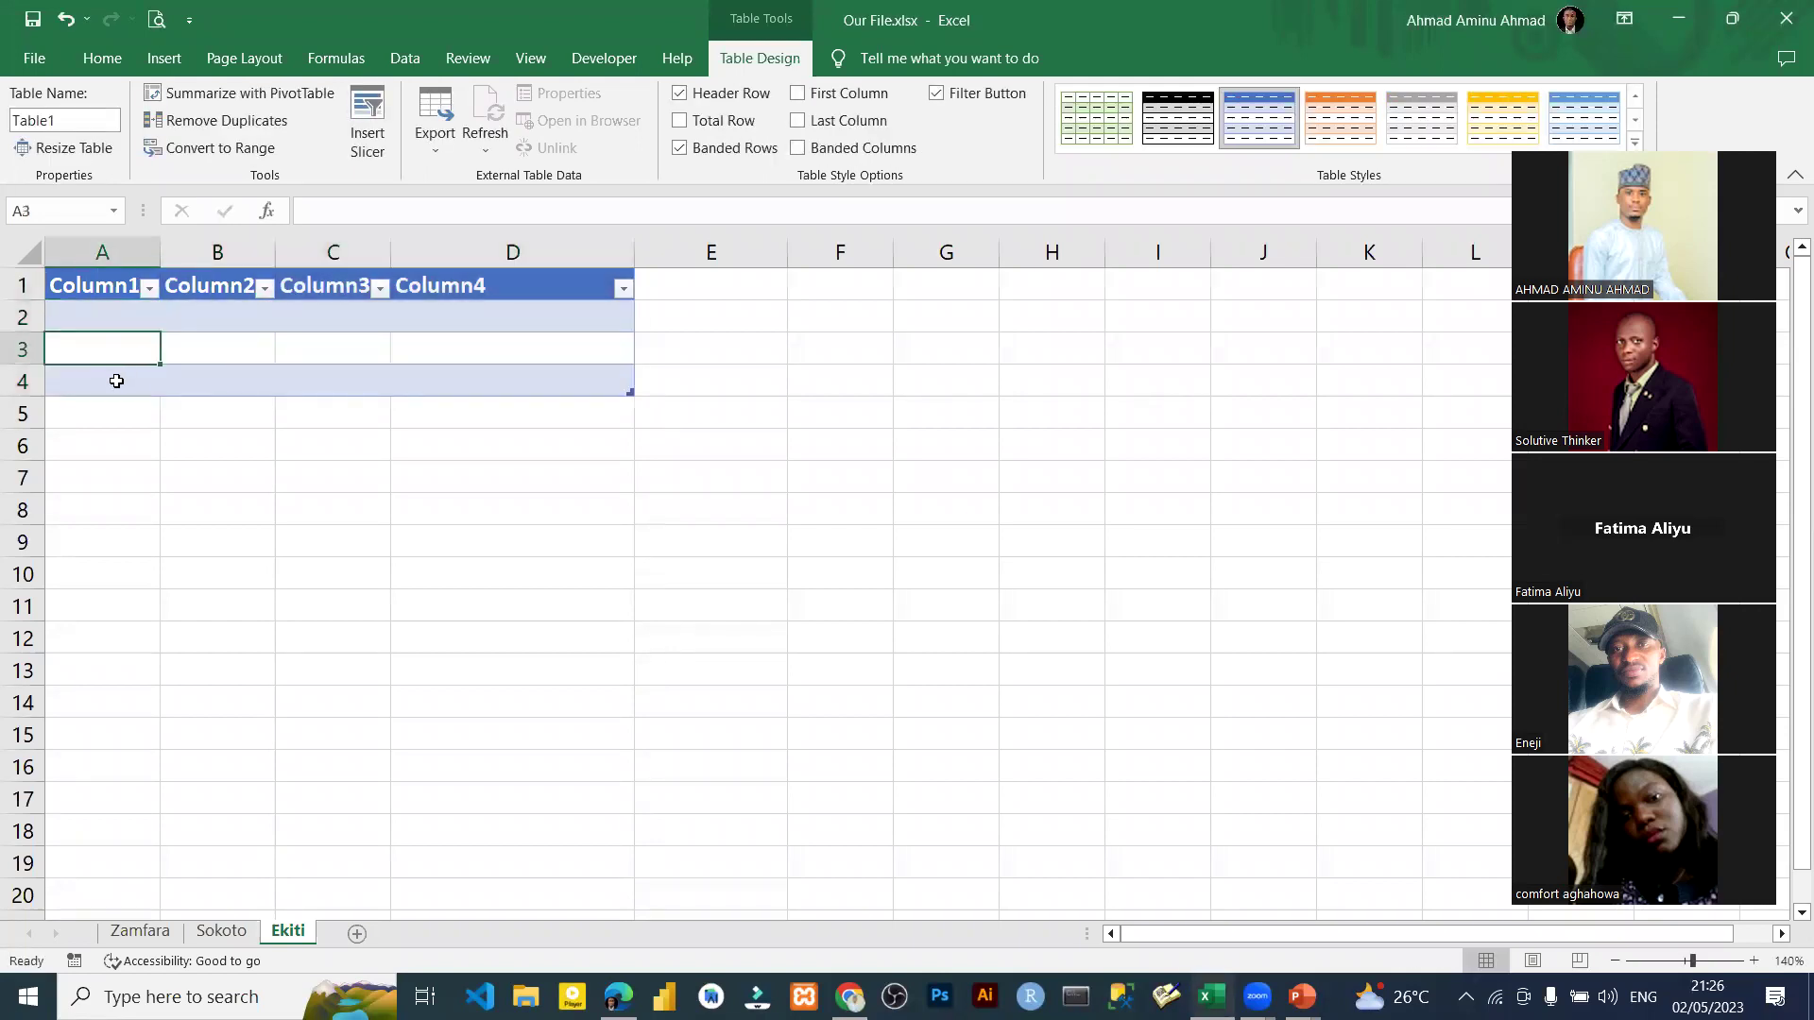
click(102, 321)
click(104, 346)
click(94, 381)
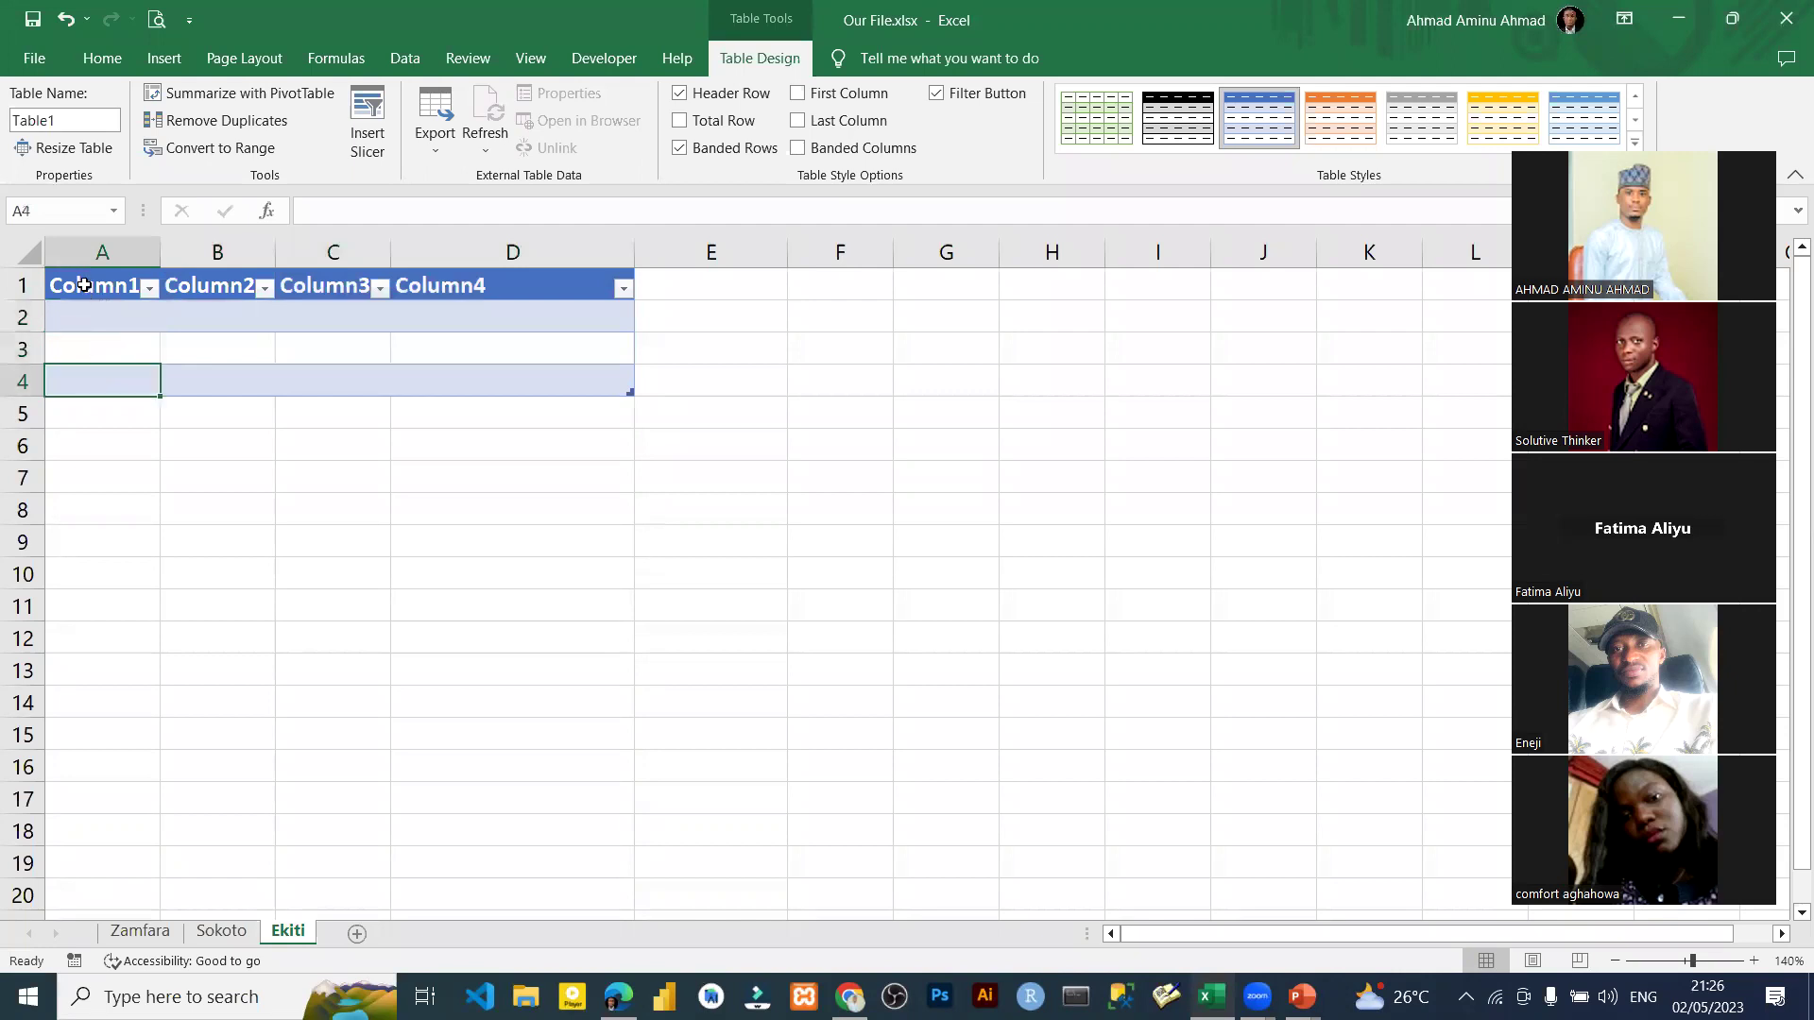
drag(83, 285, 478, 285)
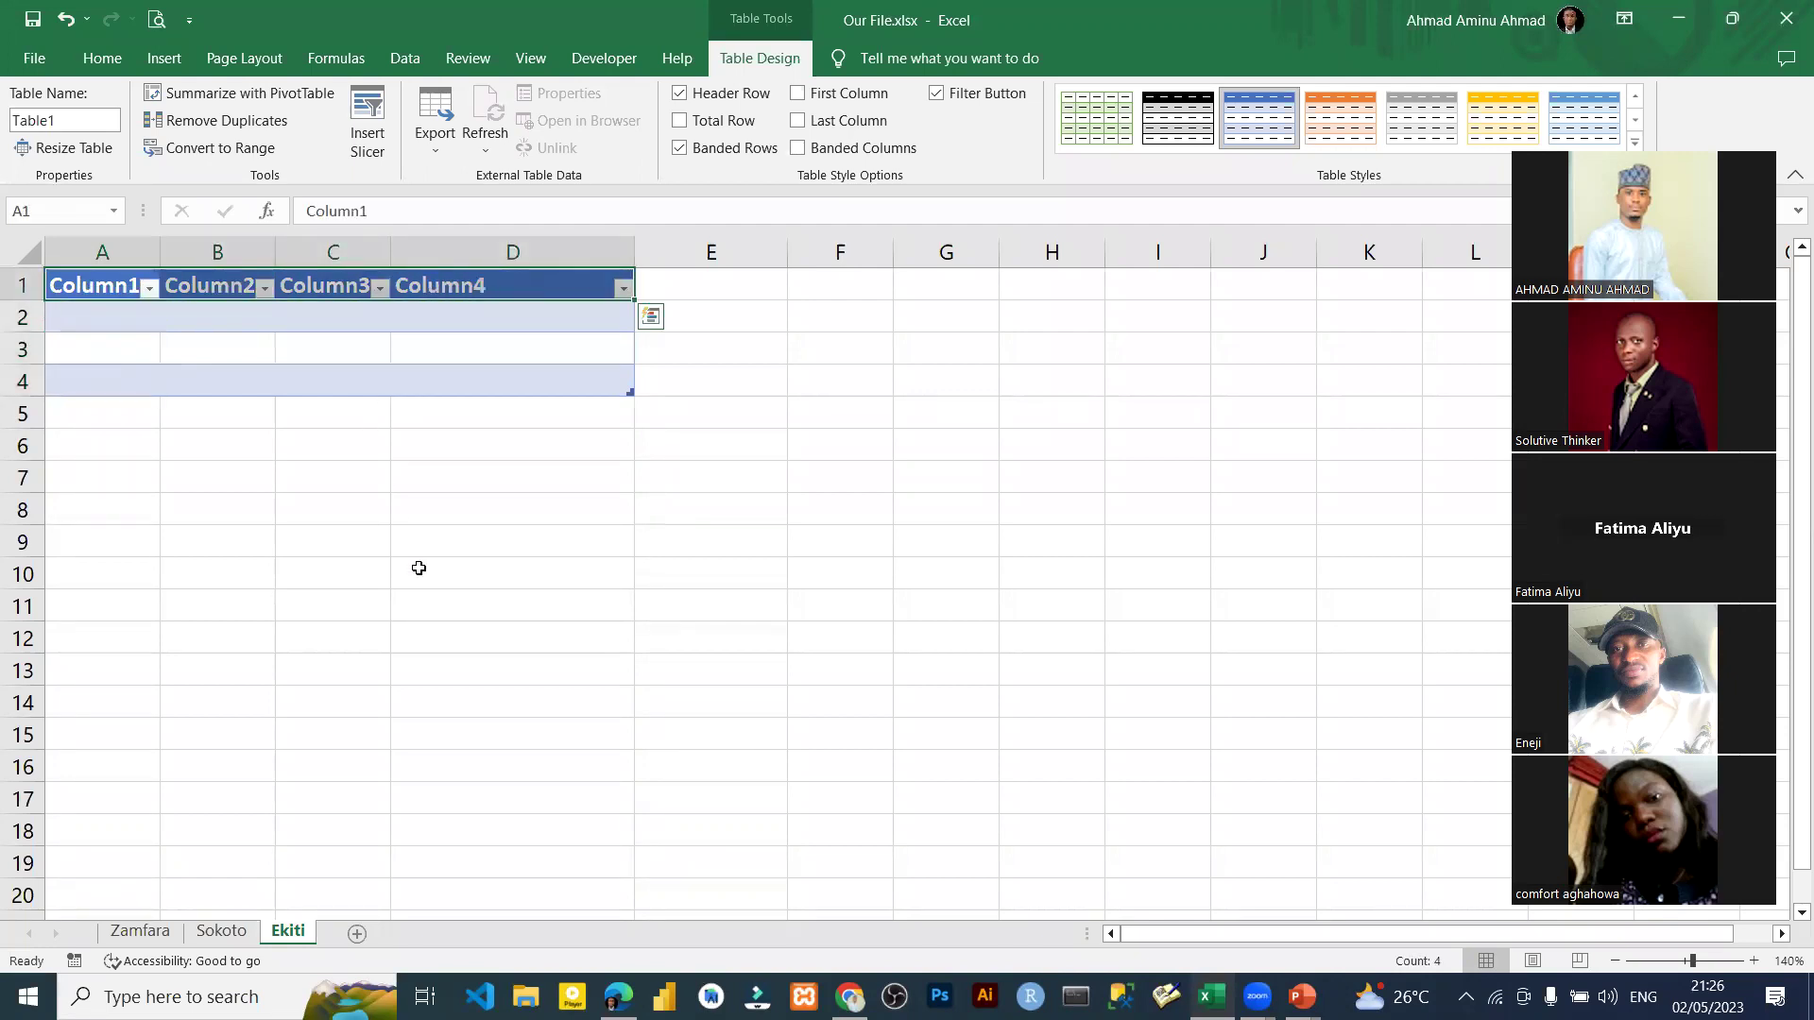
key(ctrl+z)
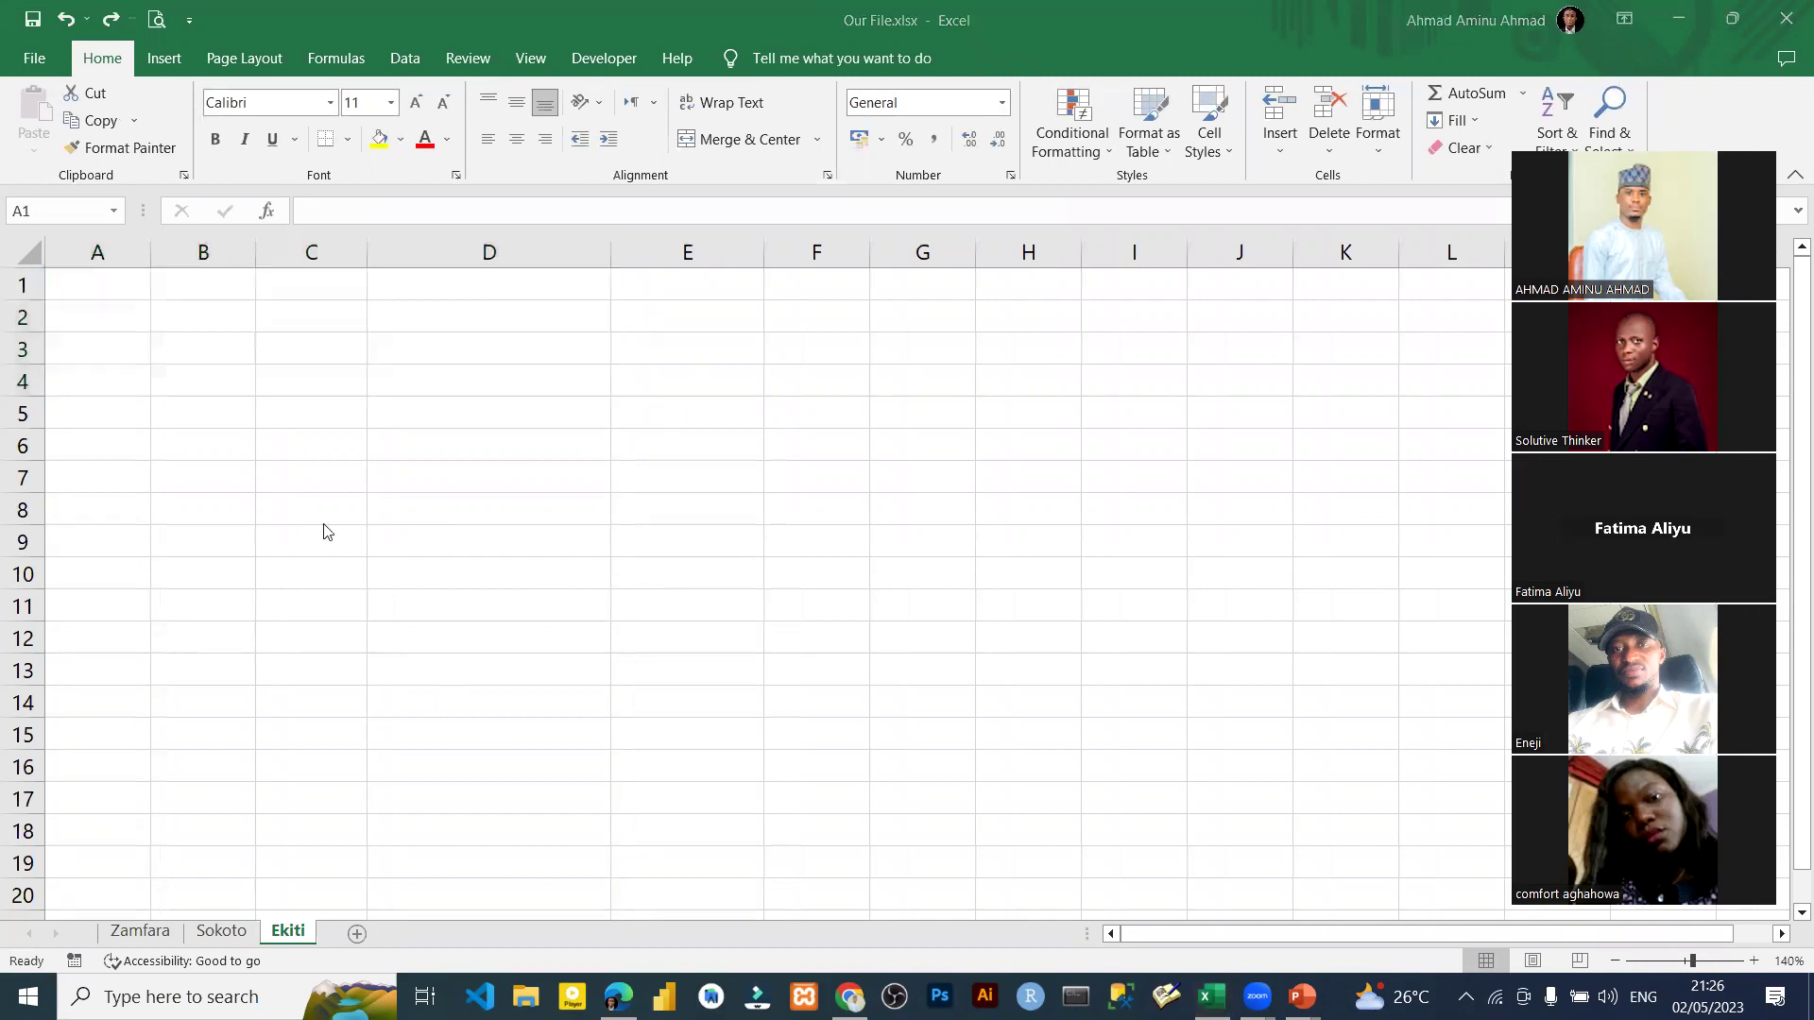
drag(79, 280, 502, 376)
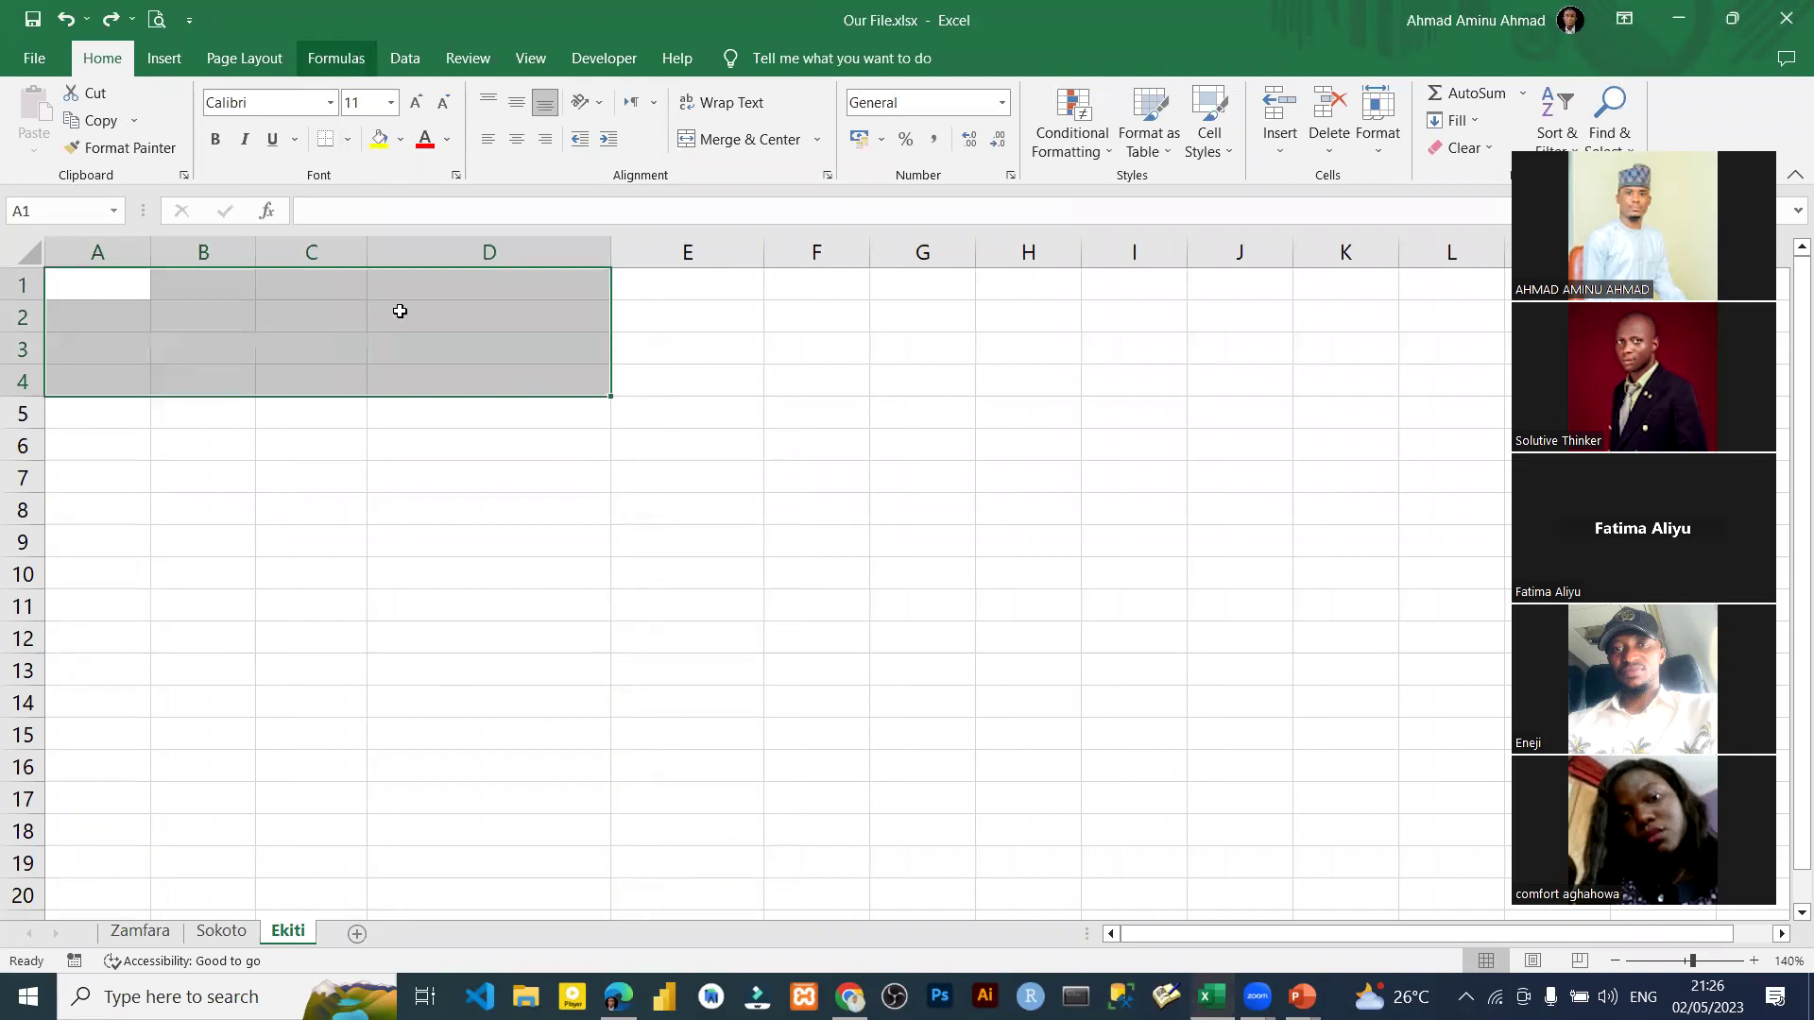
click(165, 59)
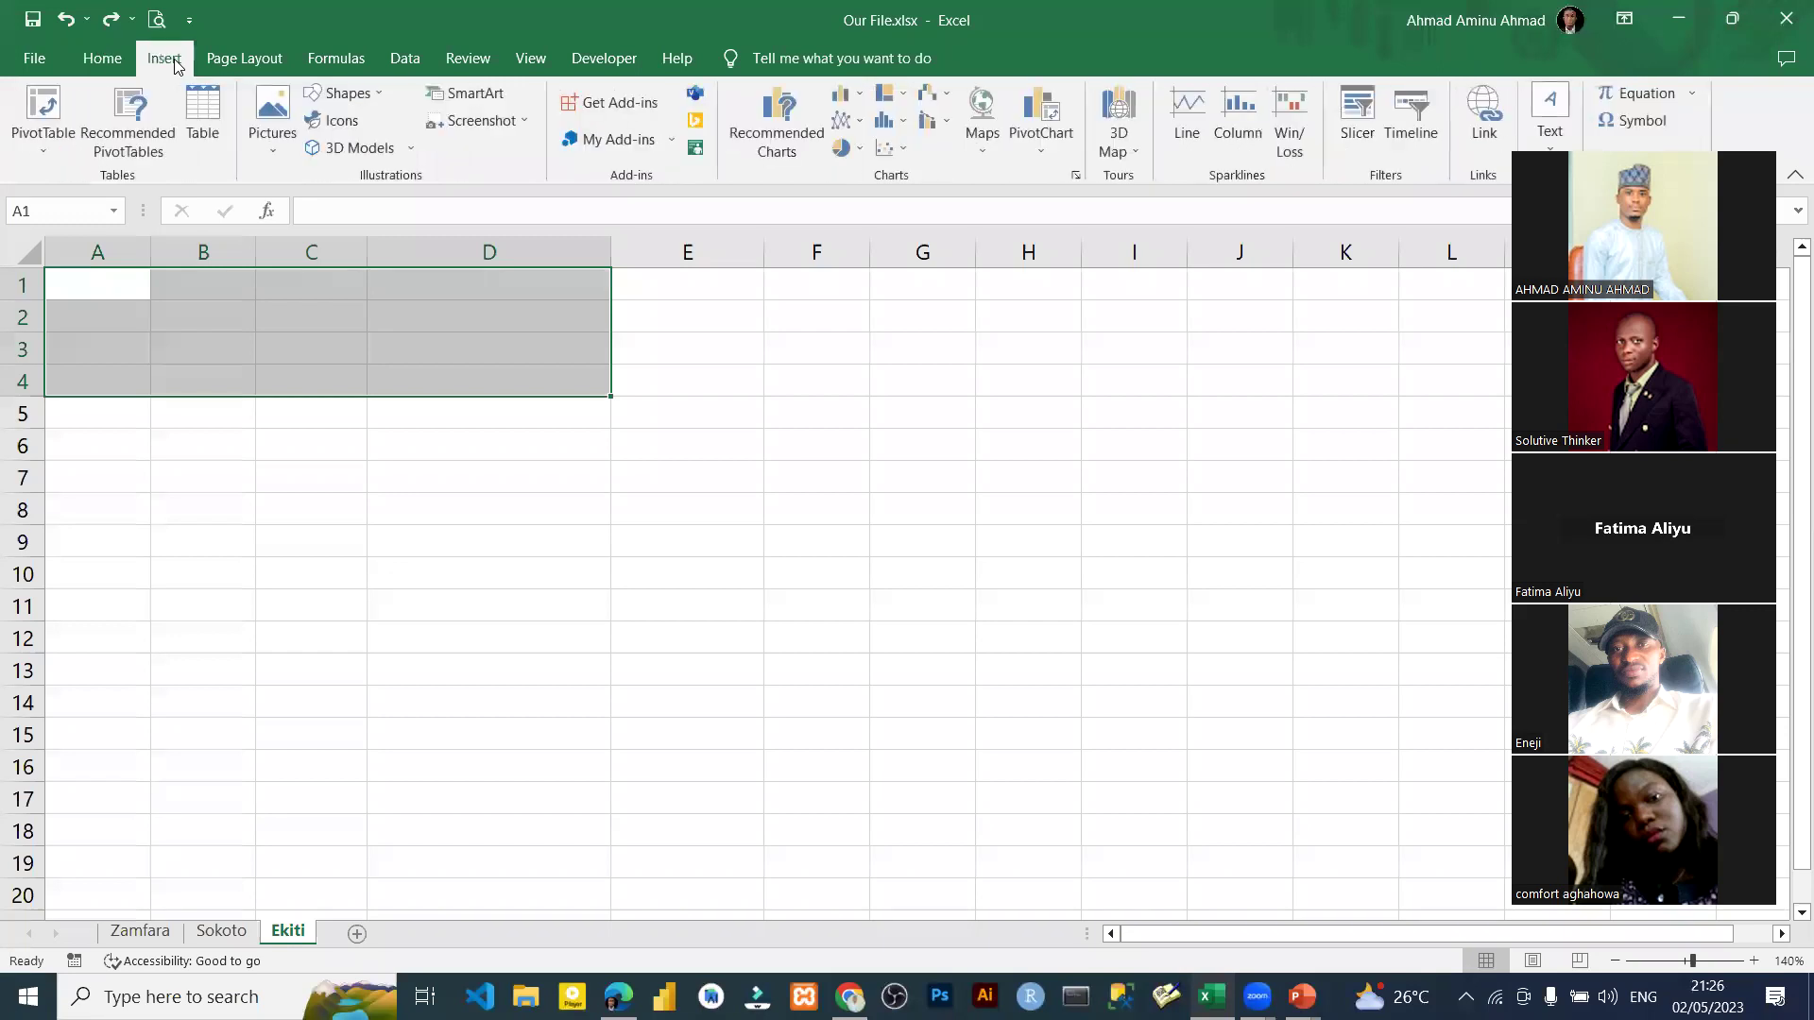
click(202, 119)
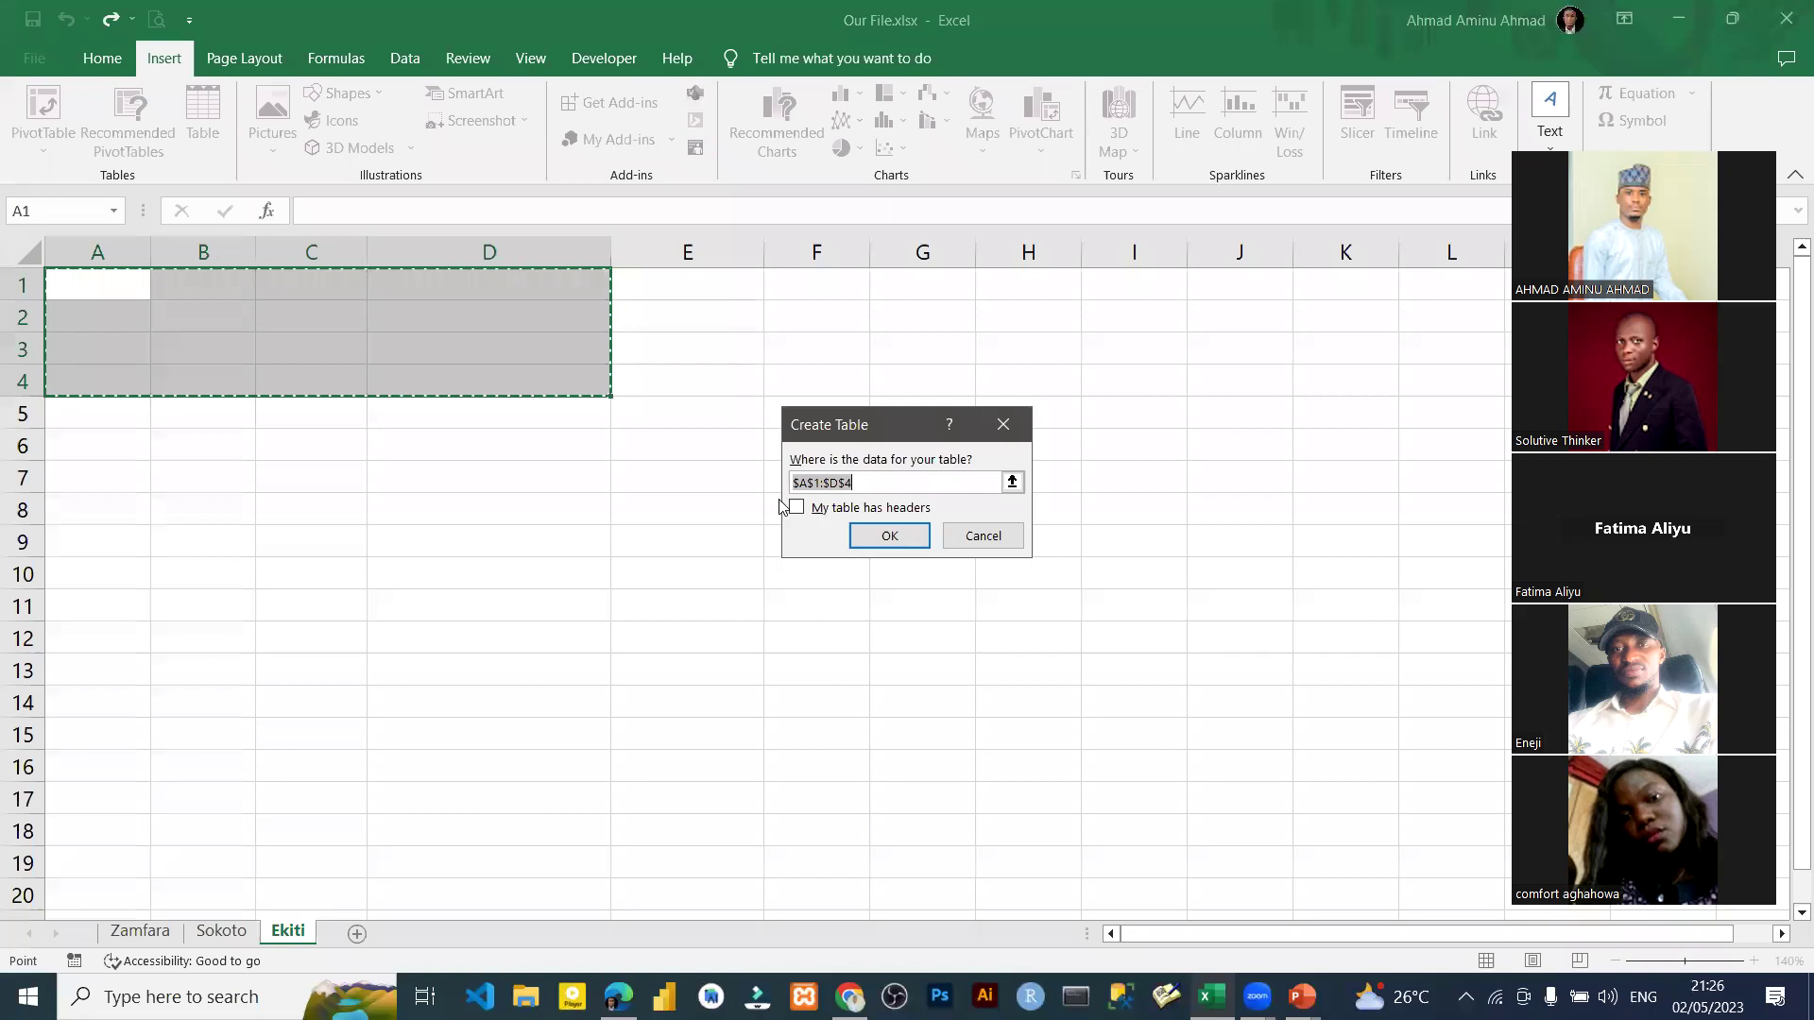
click(830, 511)
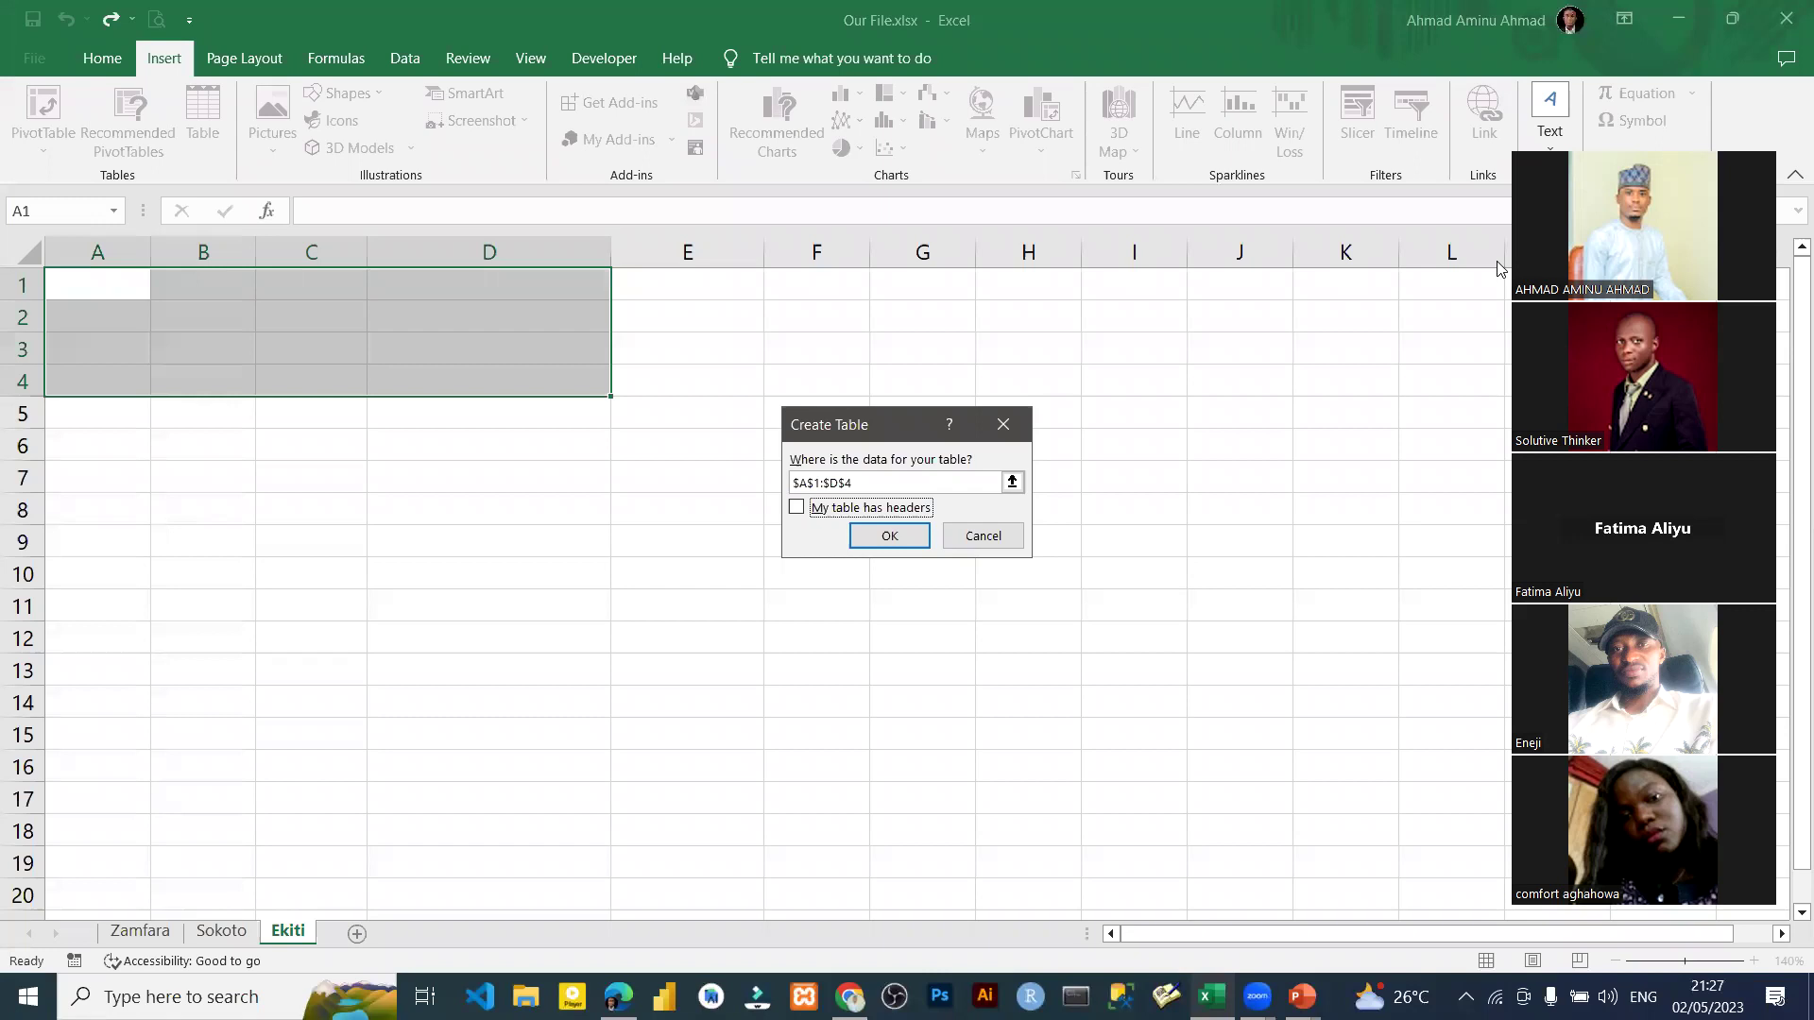
click(121, 318)
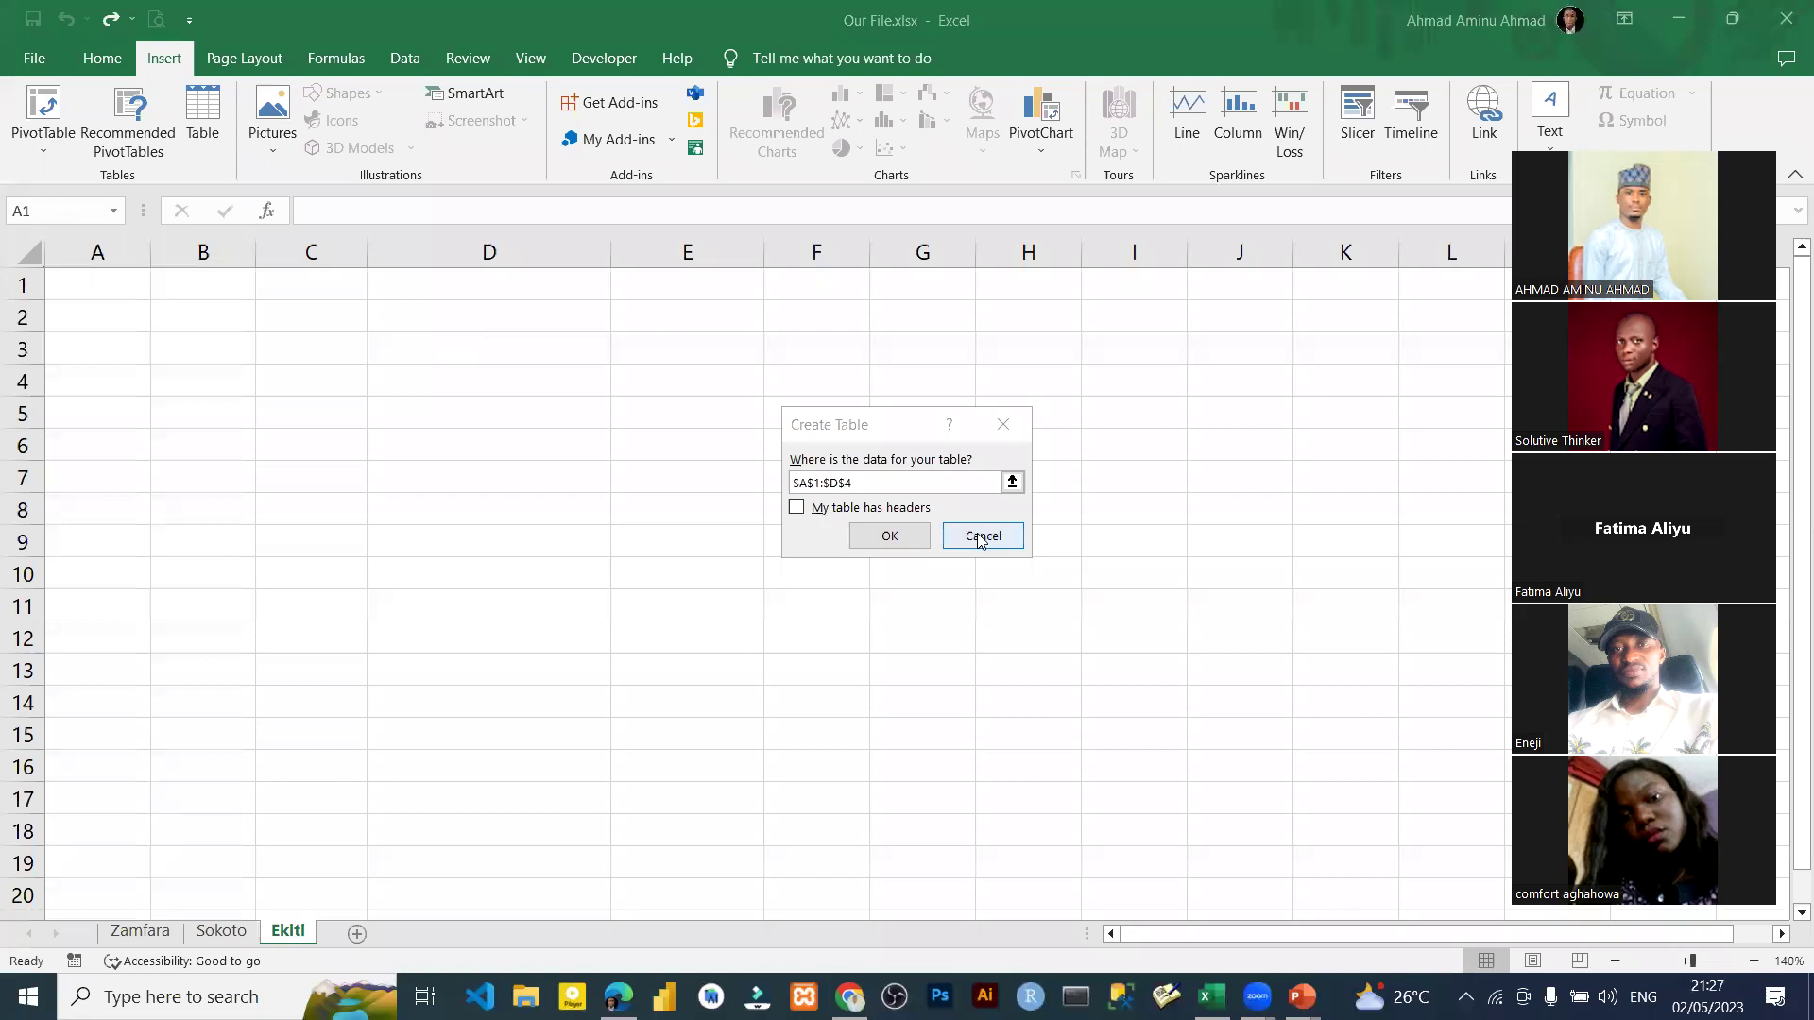
click(844, 512)
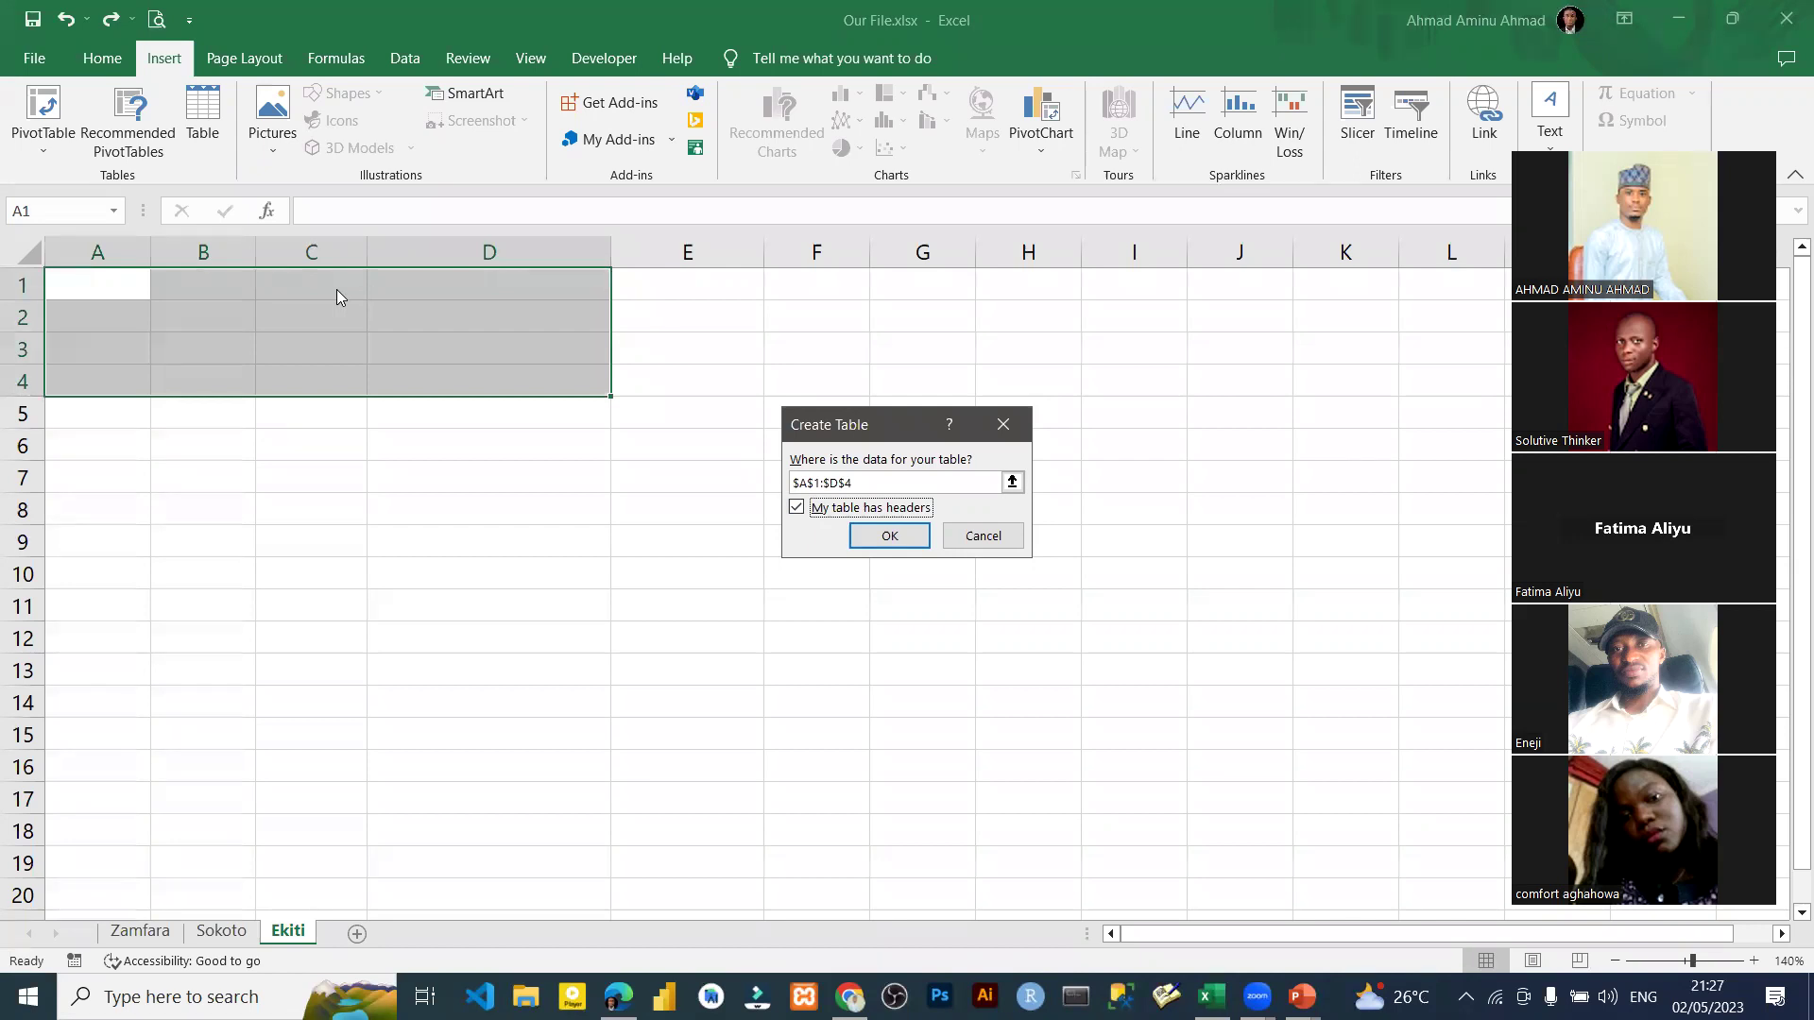
click(981, 537)
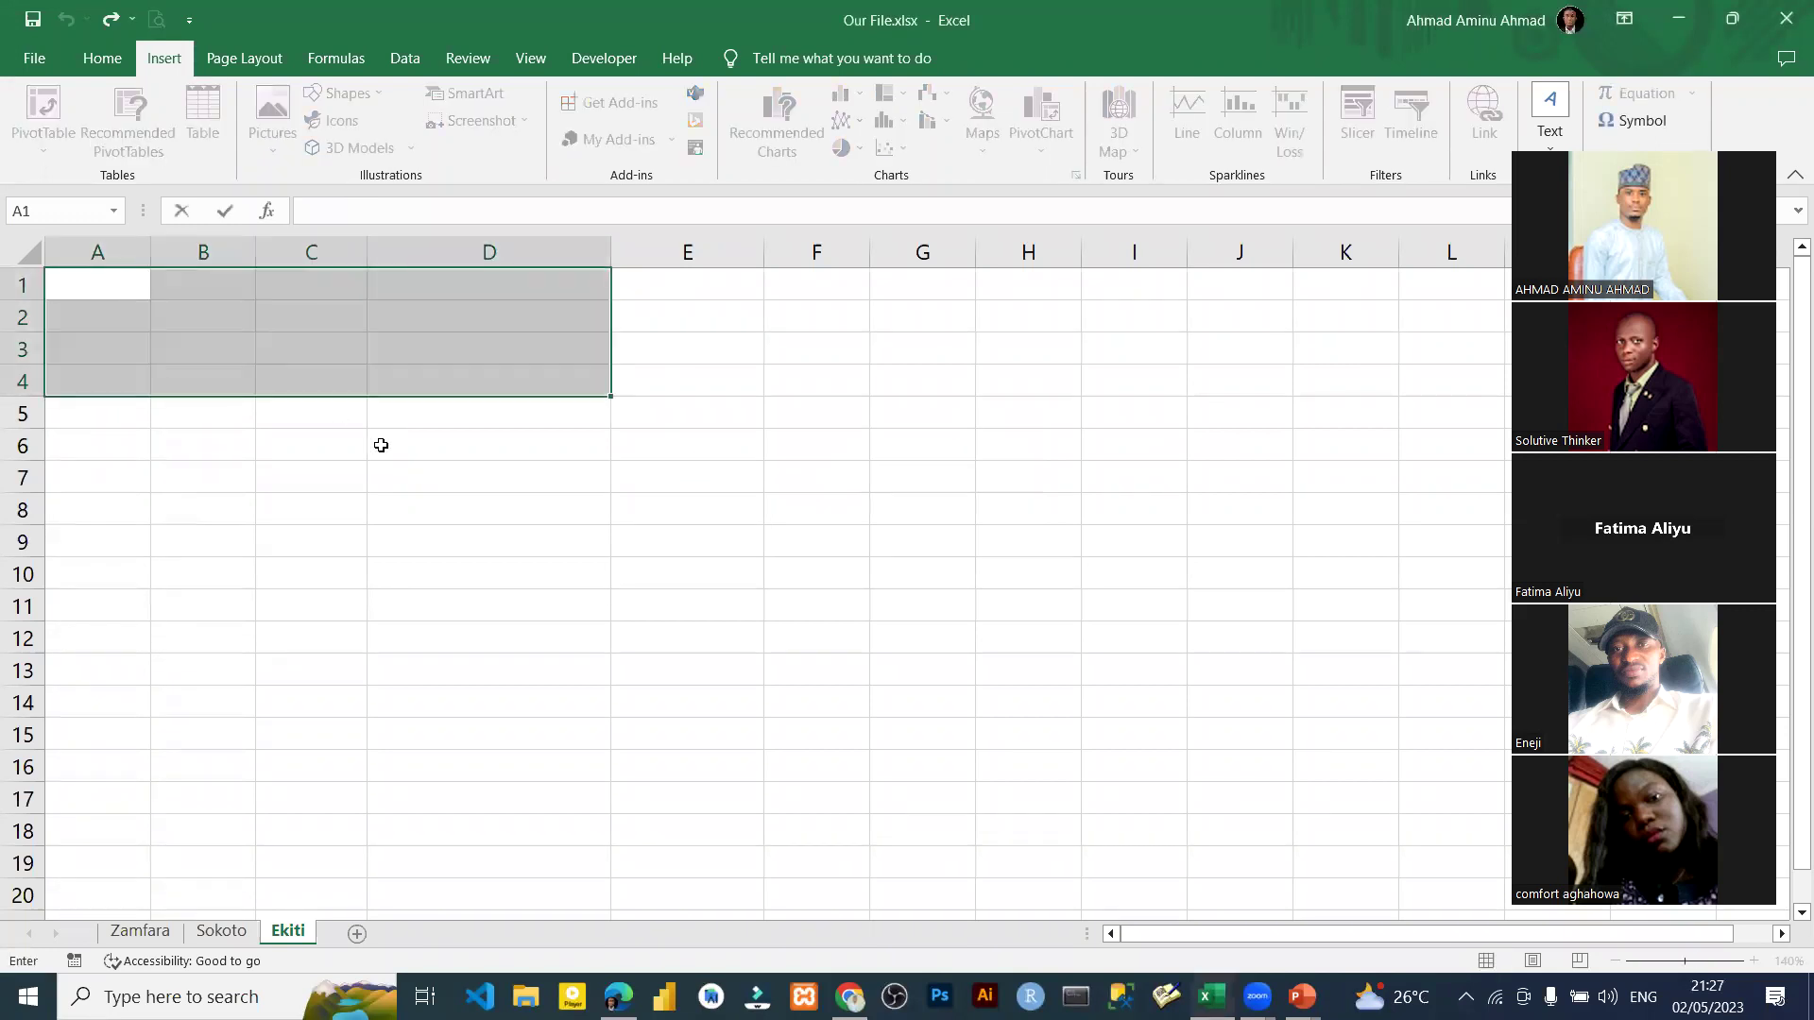
Enter S/N, FULL NAME, GENDER and STATE in A1:D1, then select A1:D4.
key(Escape)
text(S/N)
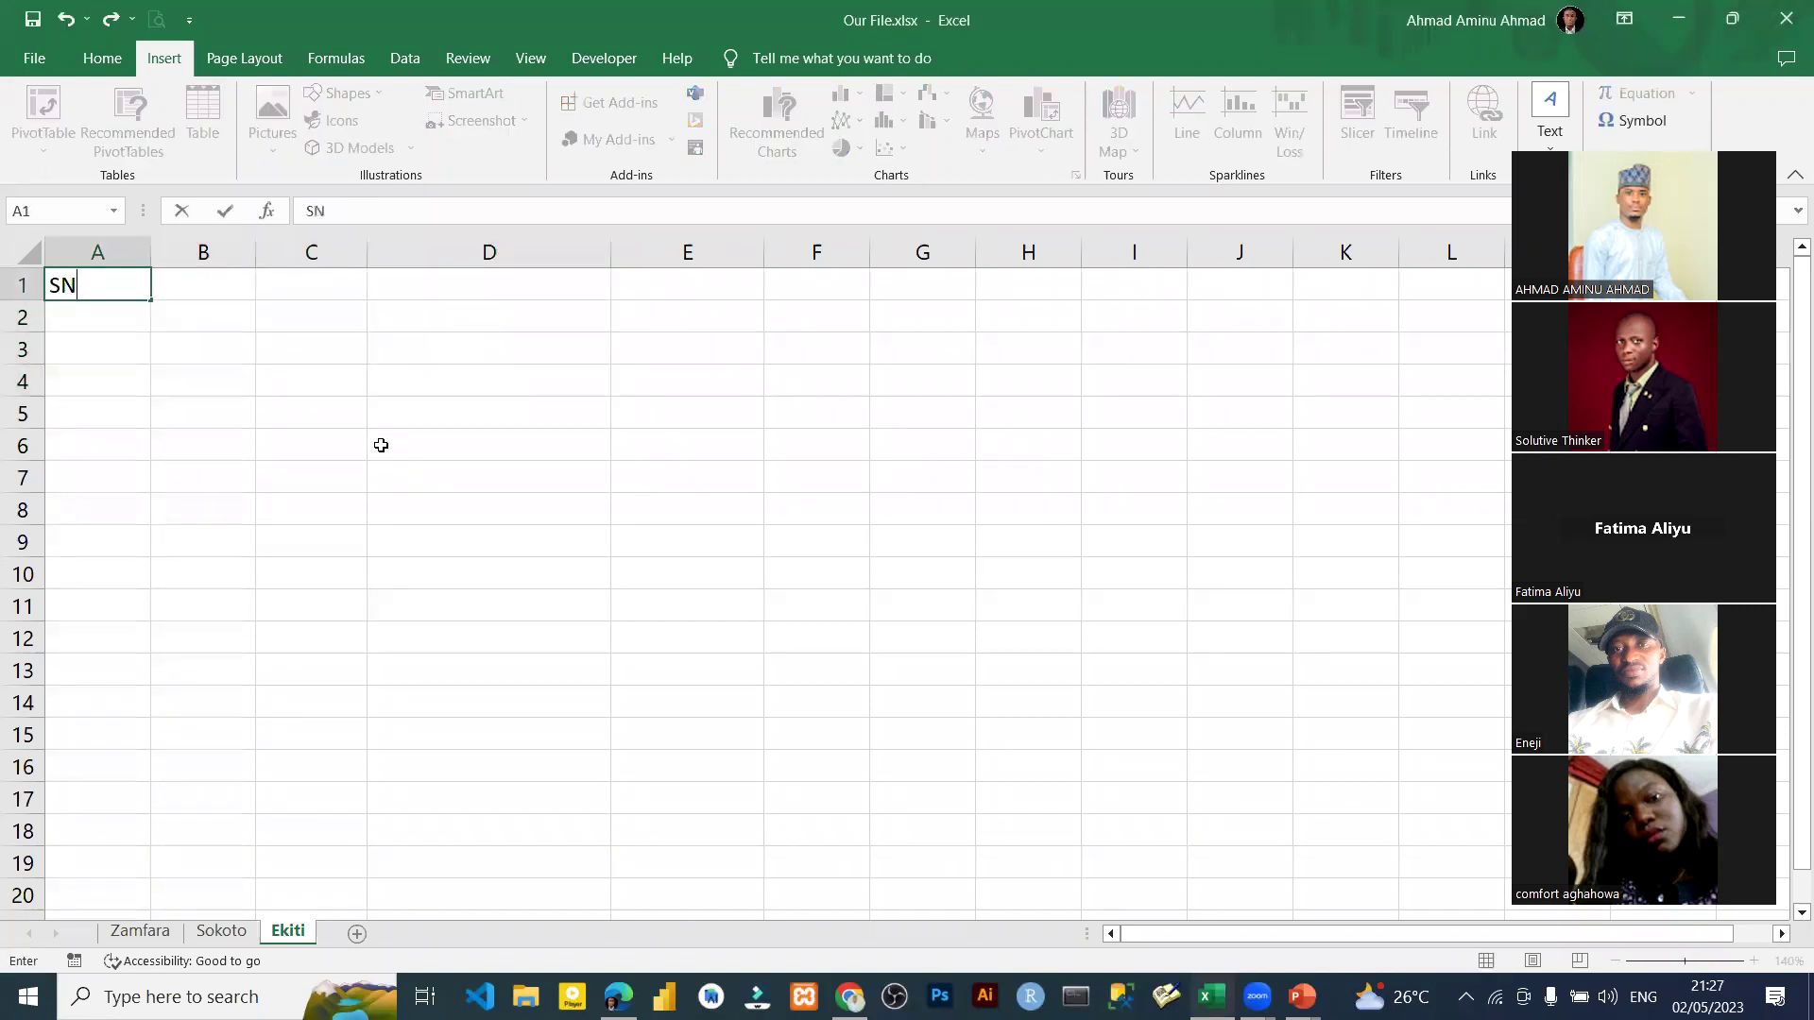
key(Tab)
text(FULL NAME)
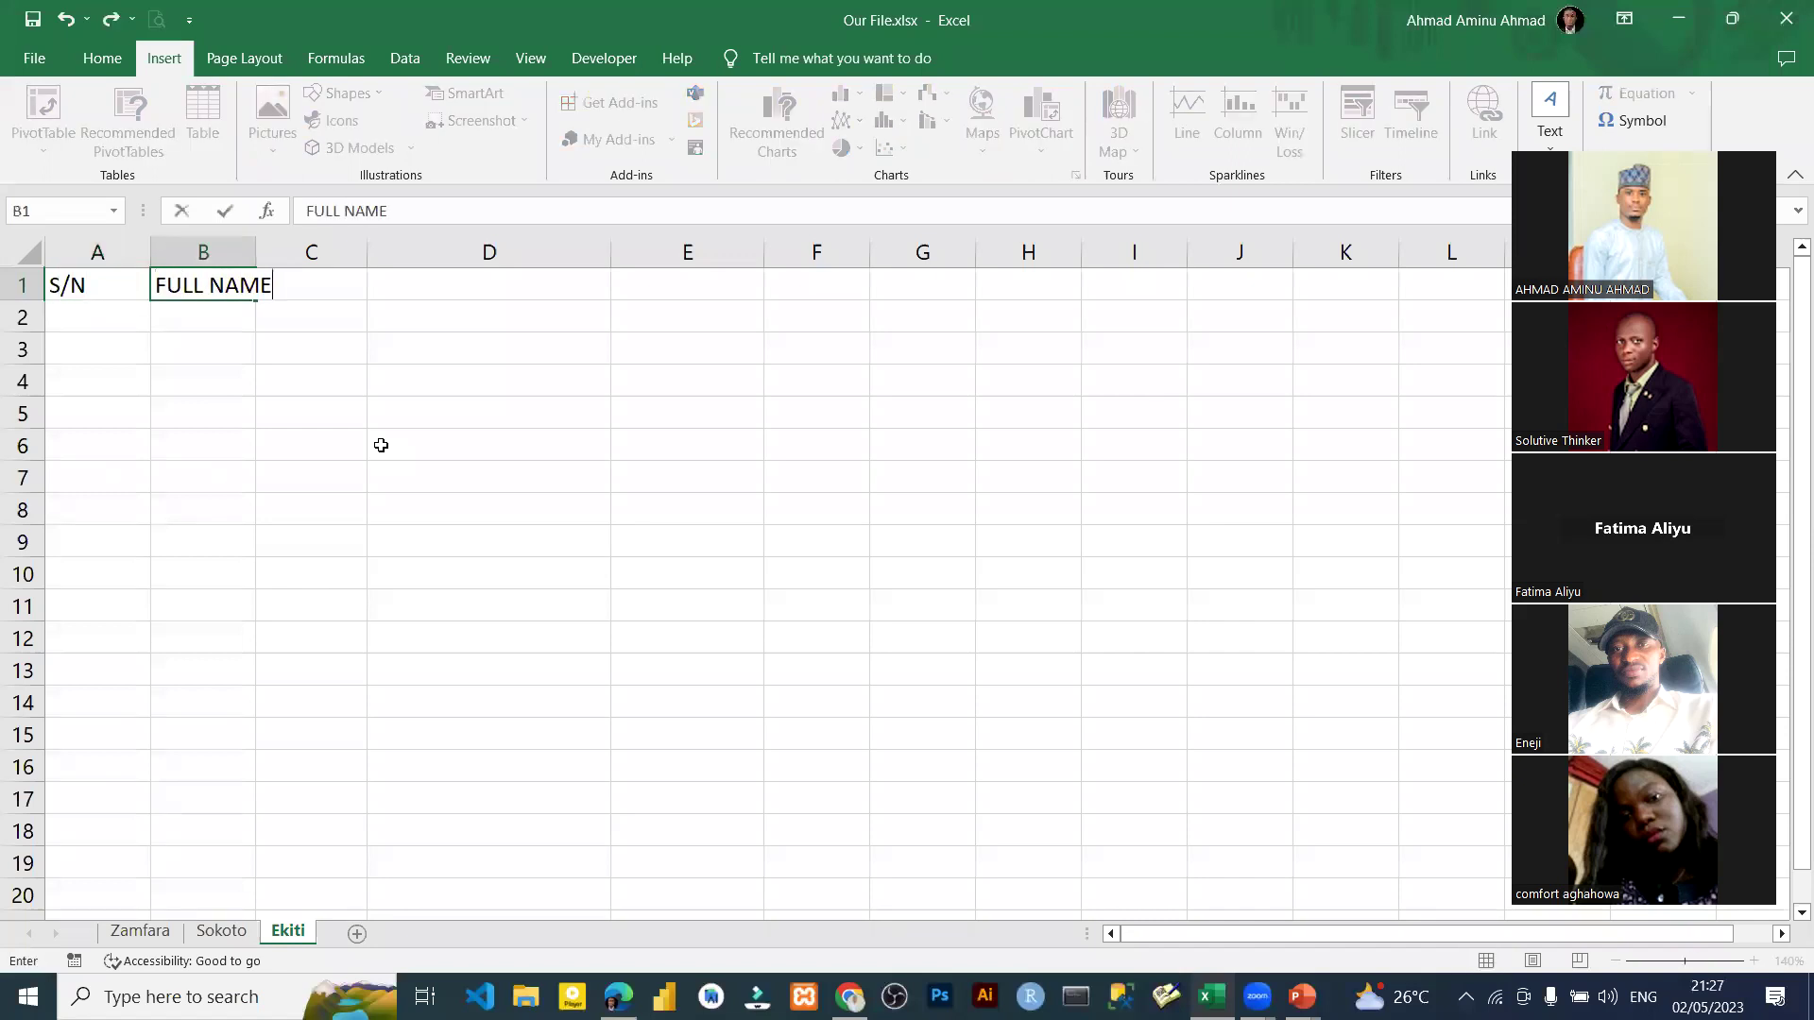
key(Tab)
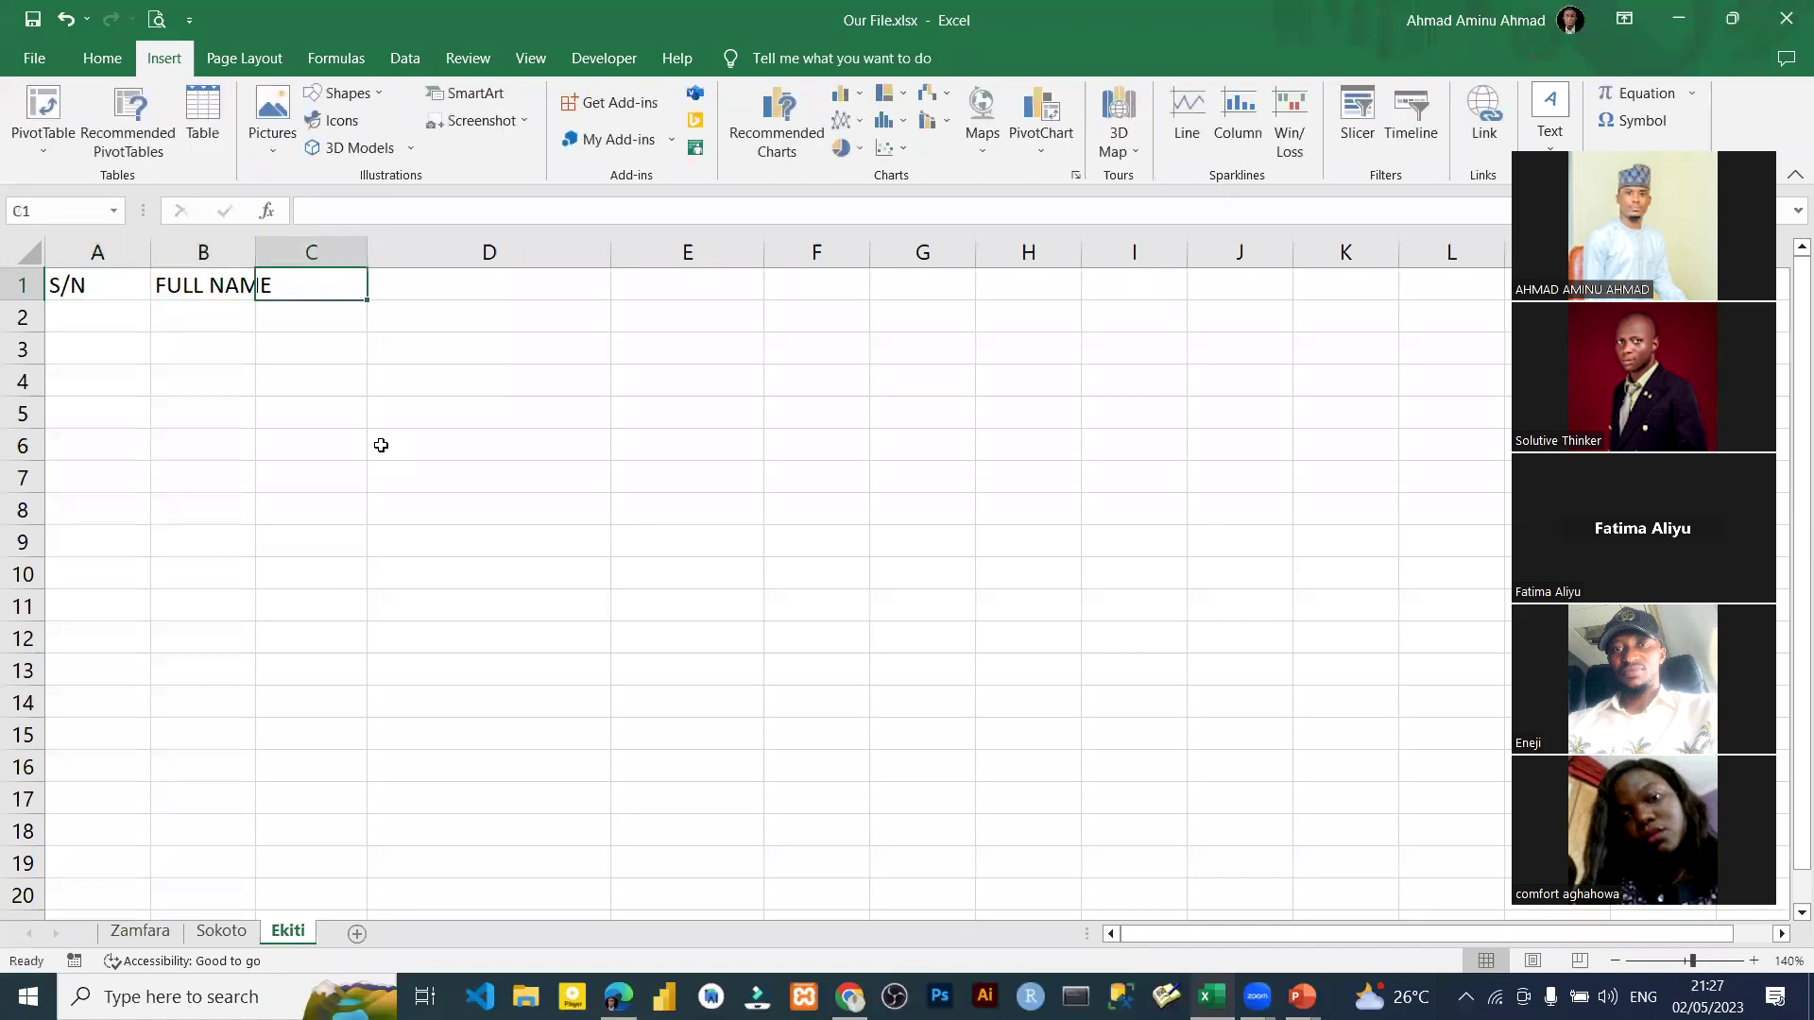
text(GENDER)
key(Tab)
text(STATE)
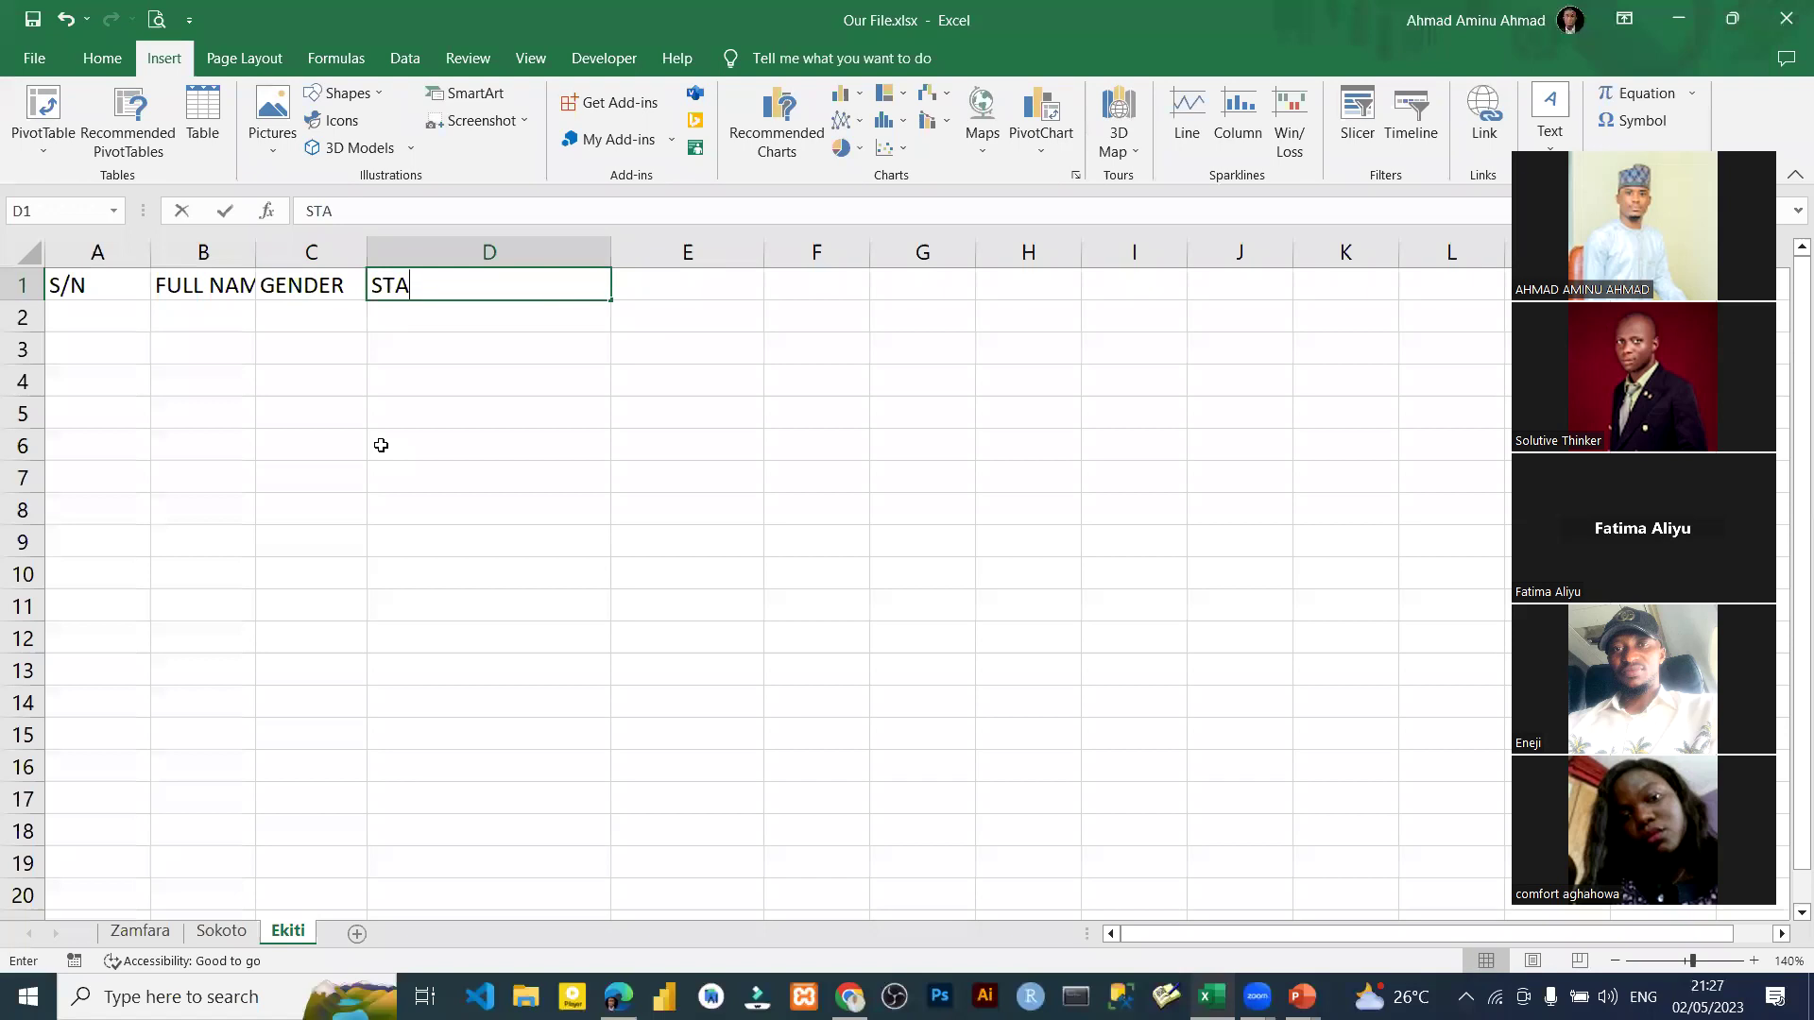
click(142, 416)
drag(65, 283, 520, 377)
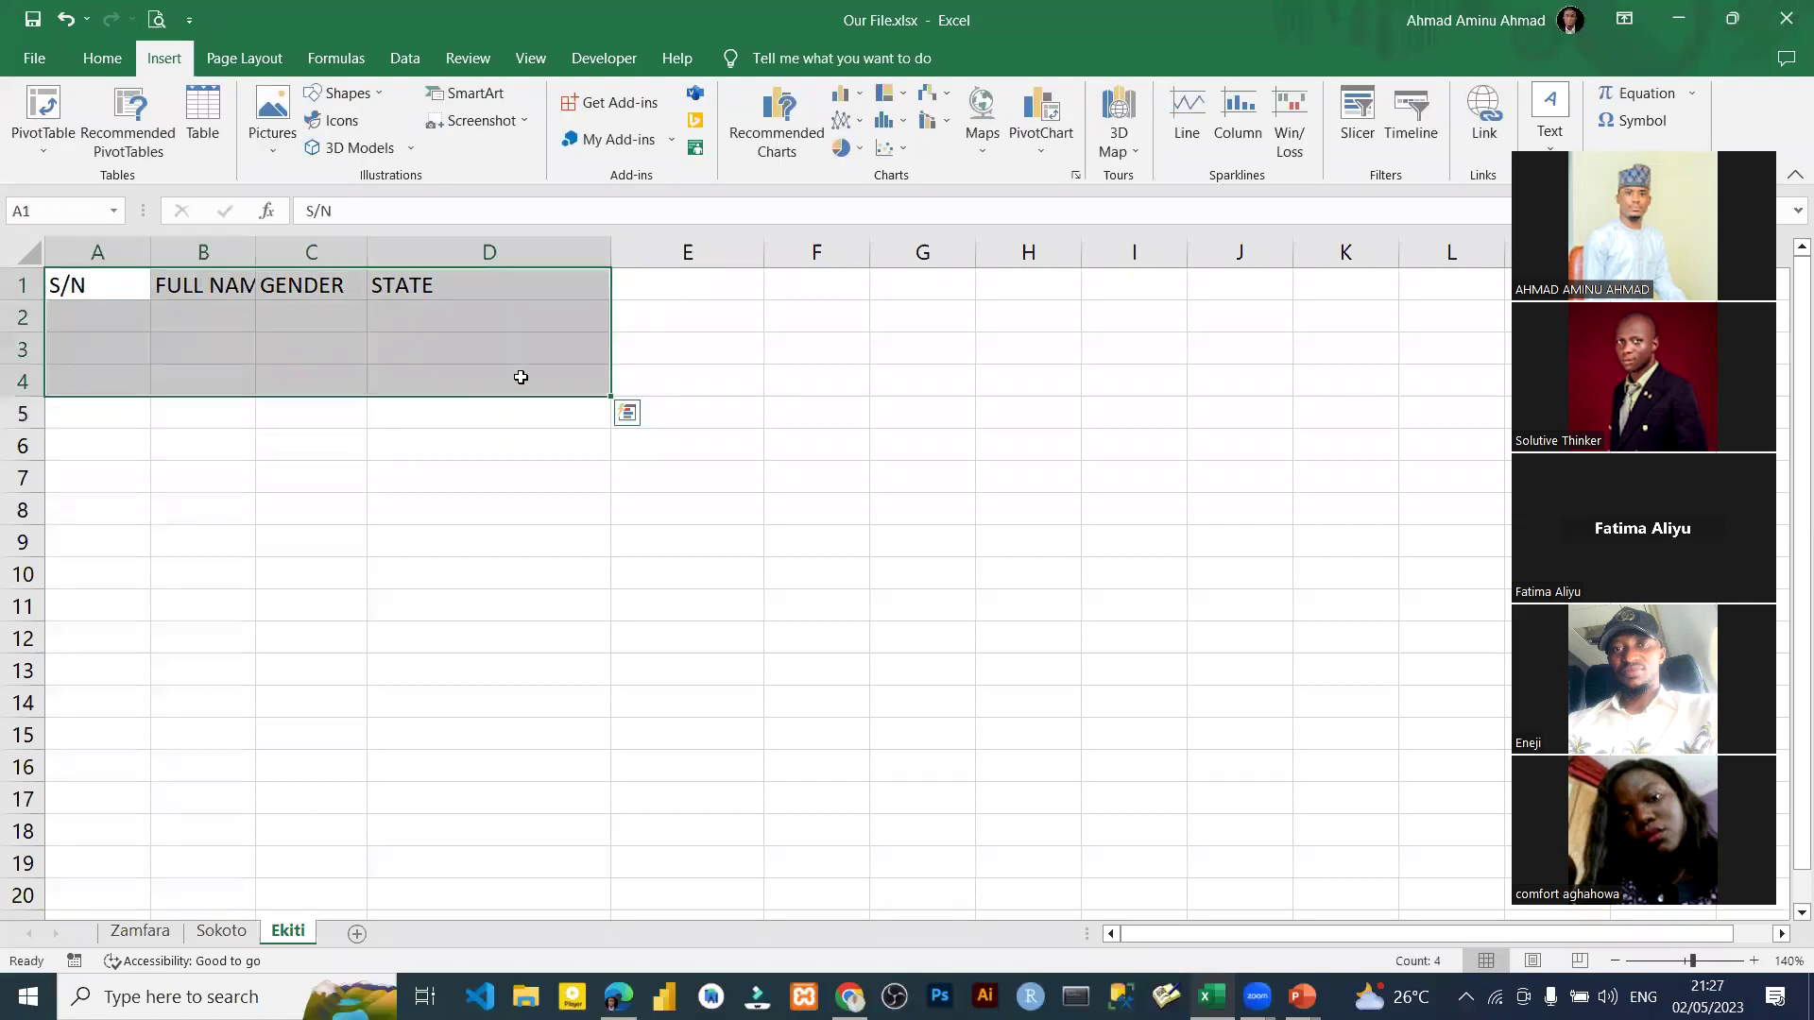
Convert A1:D4 into a table with 'My table has headers' ticked.
click(202, 118)
click(821, 510)
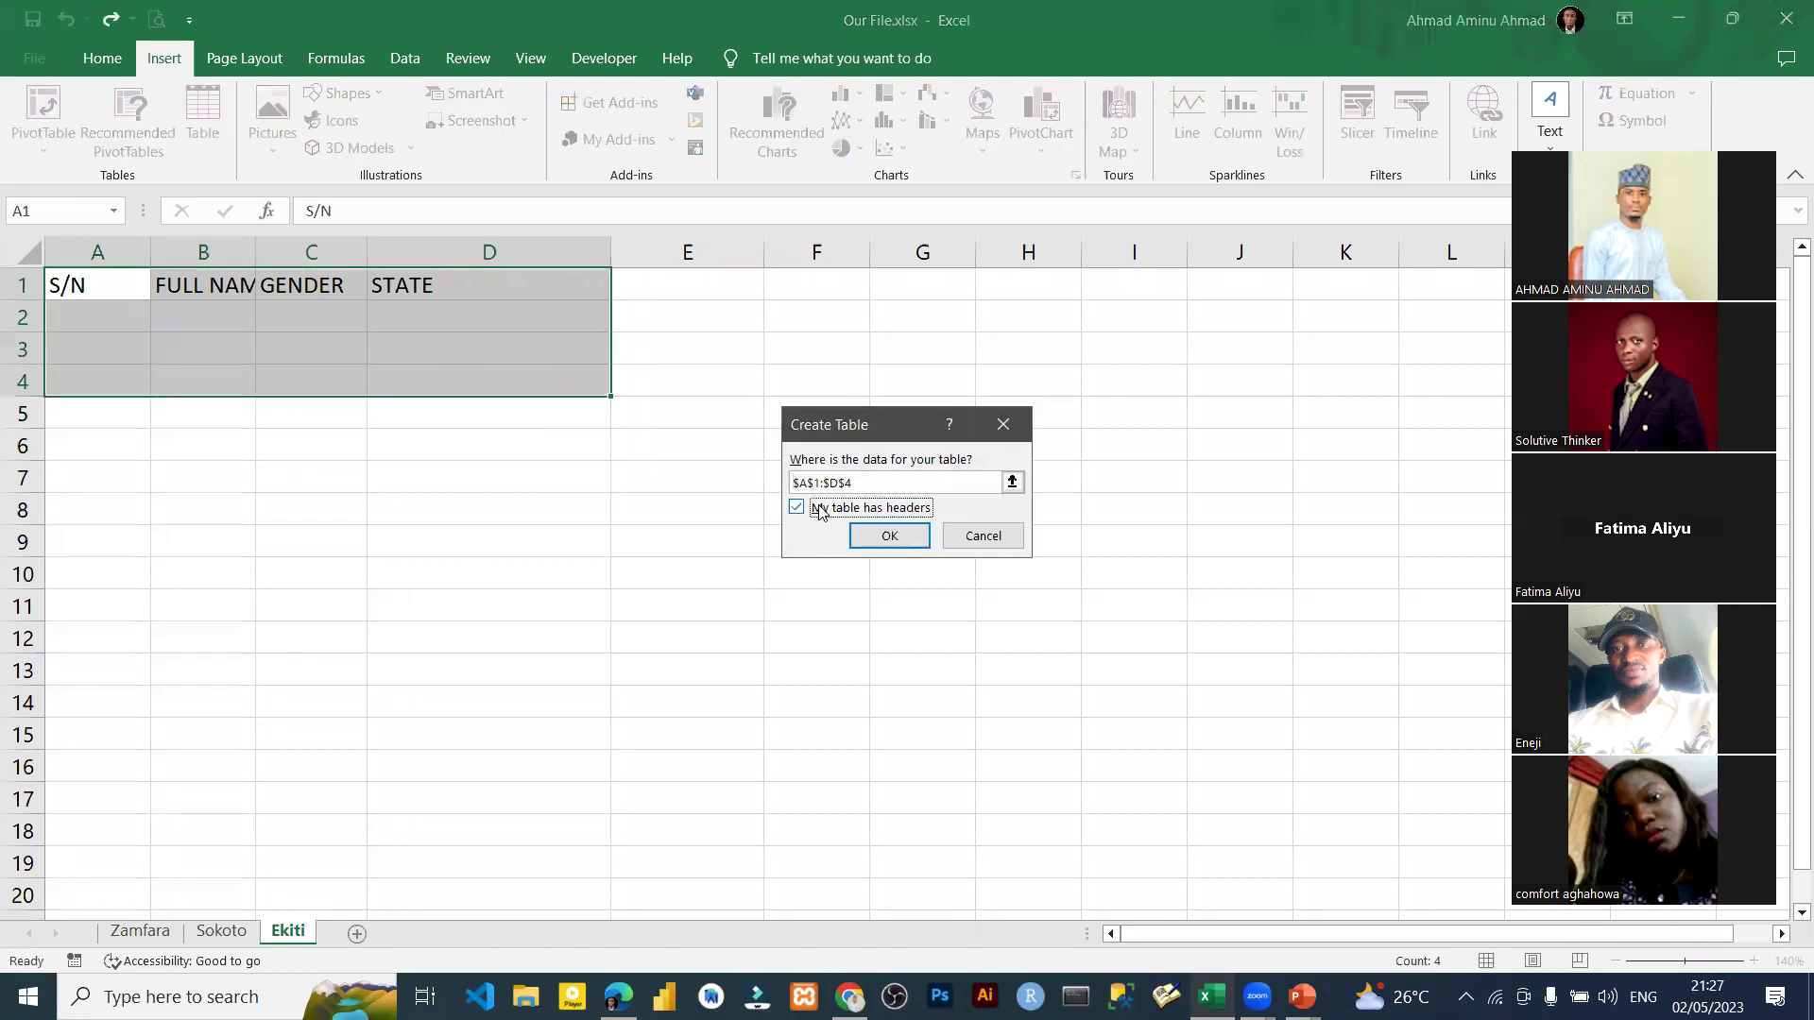
click(891, 536)
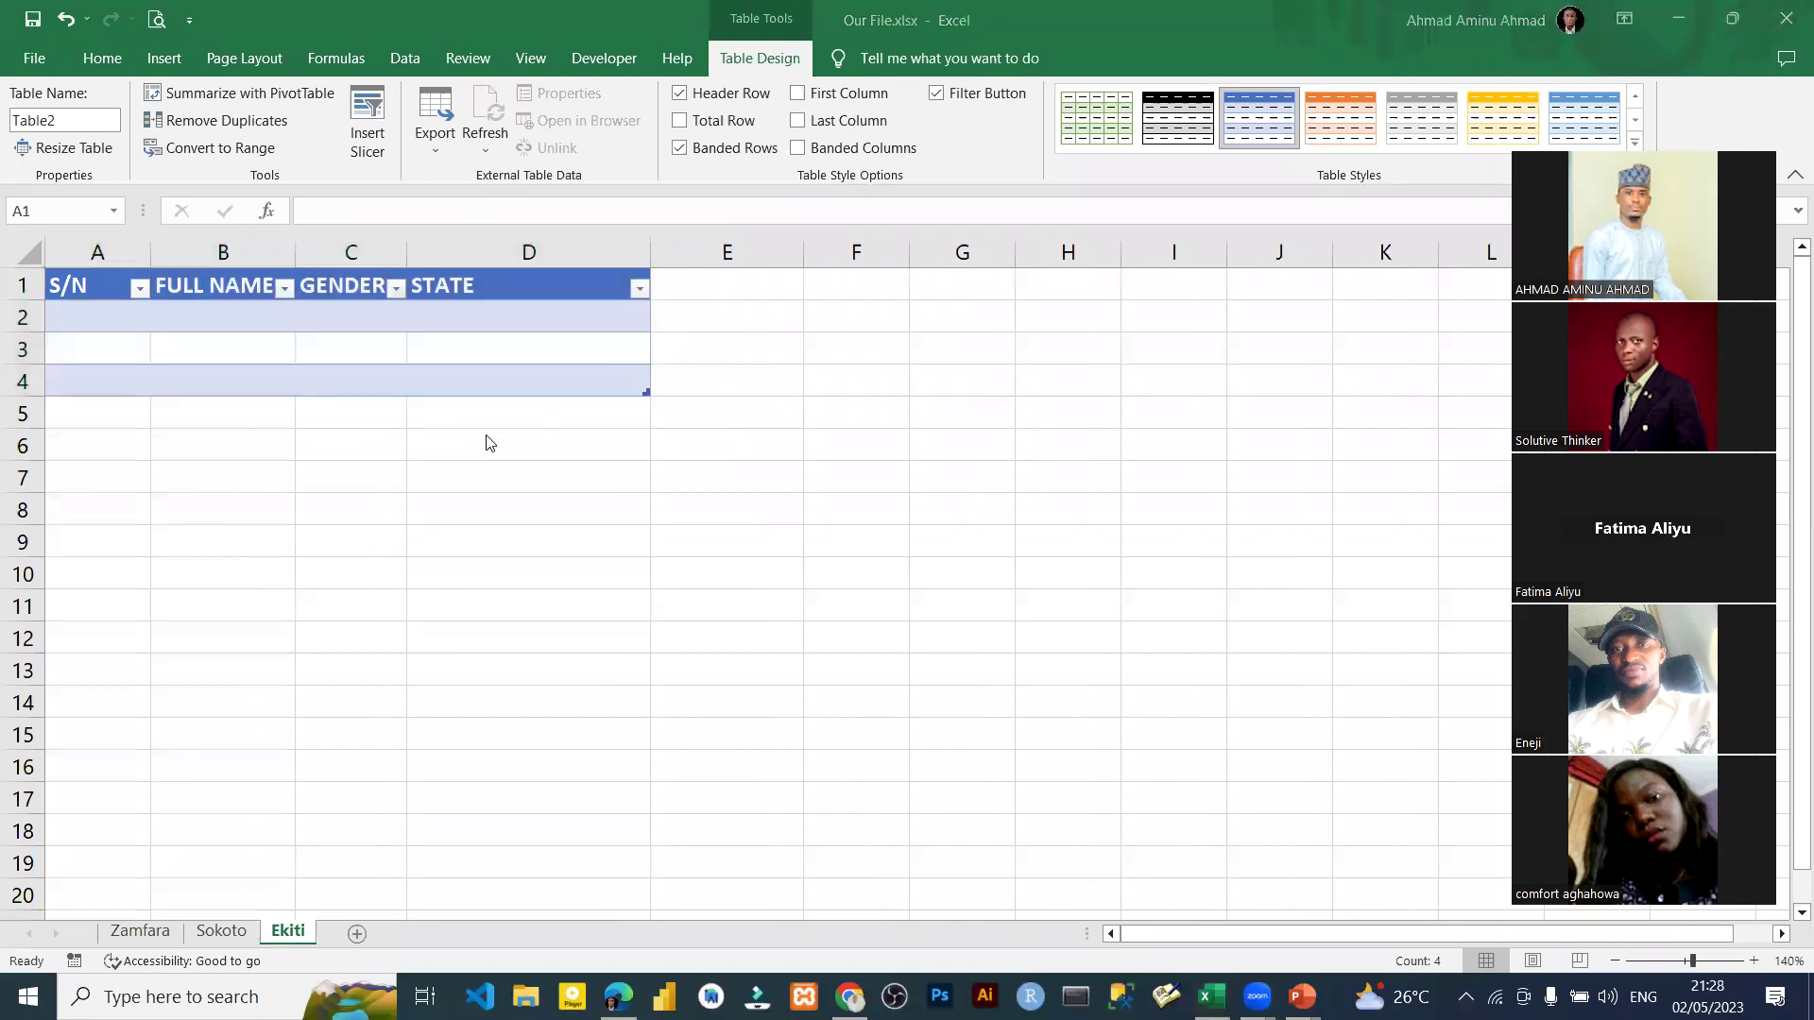
Undo the table, recreate it with Ctrl+T, then undo the generic-header table as well.
key(ctrl+z)
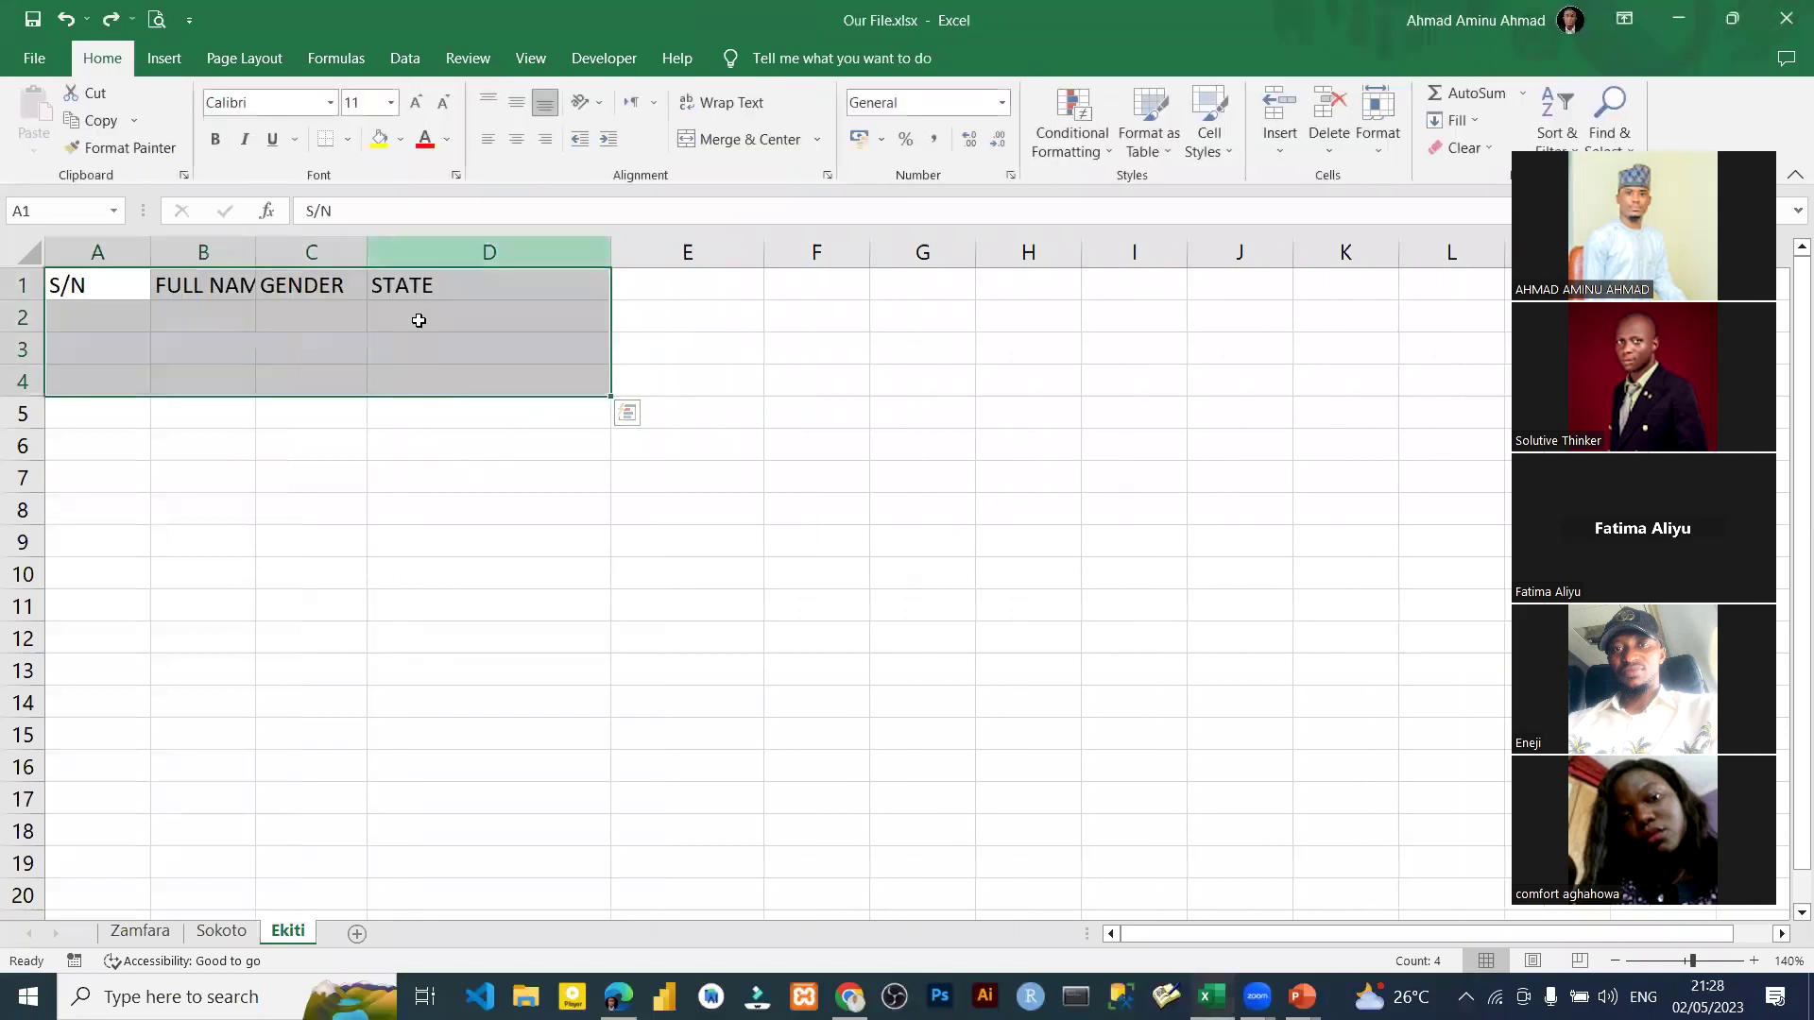
key(ctrl+t)
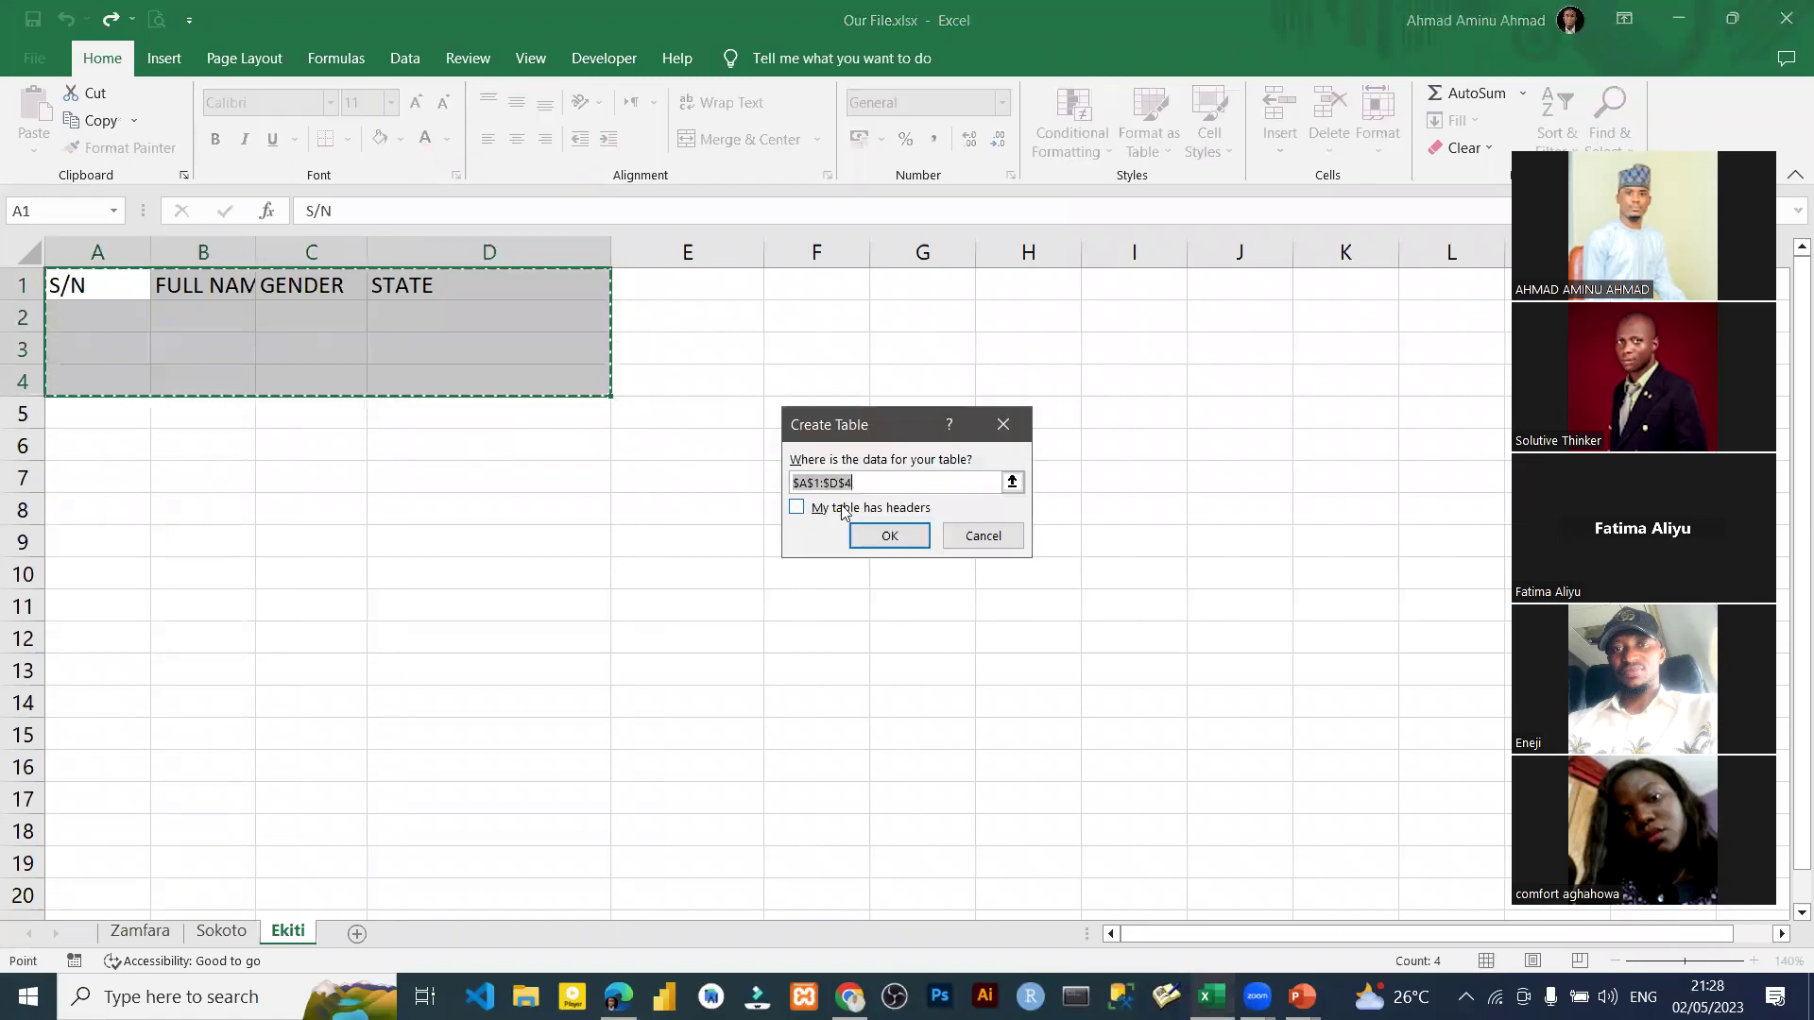
click(893, 537)
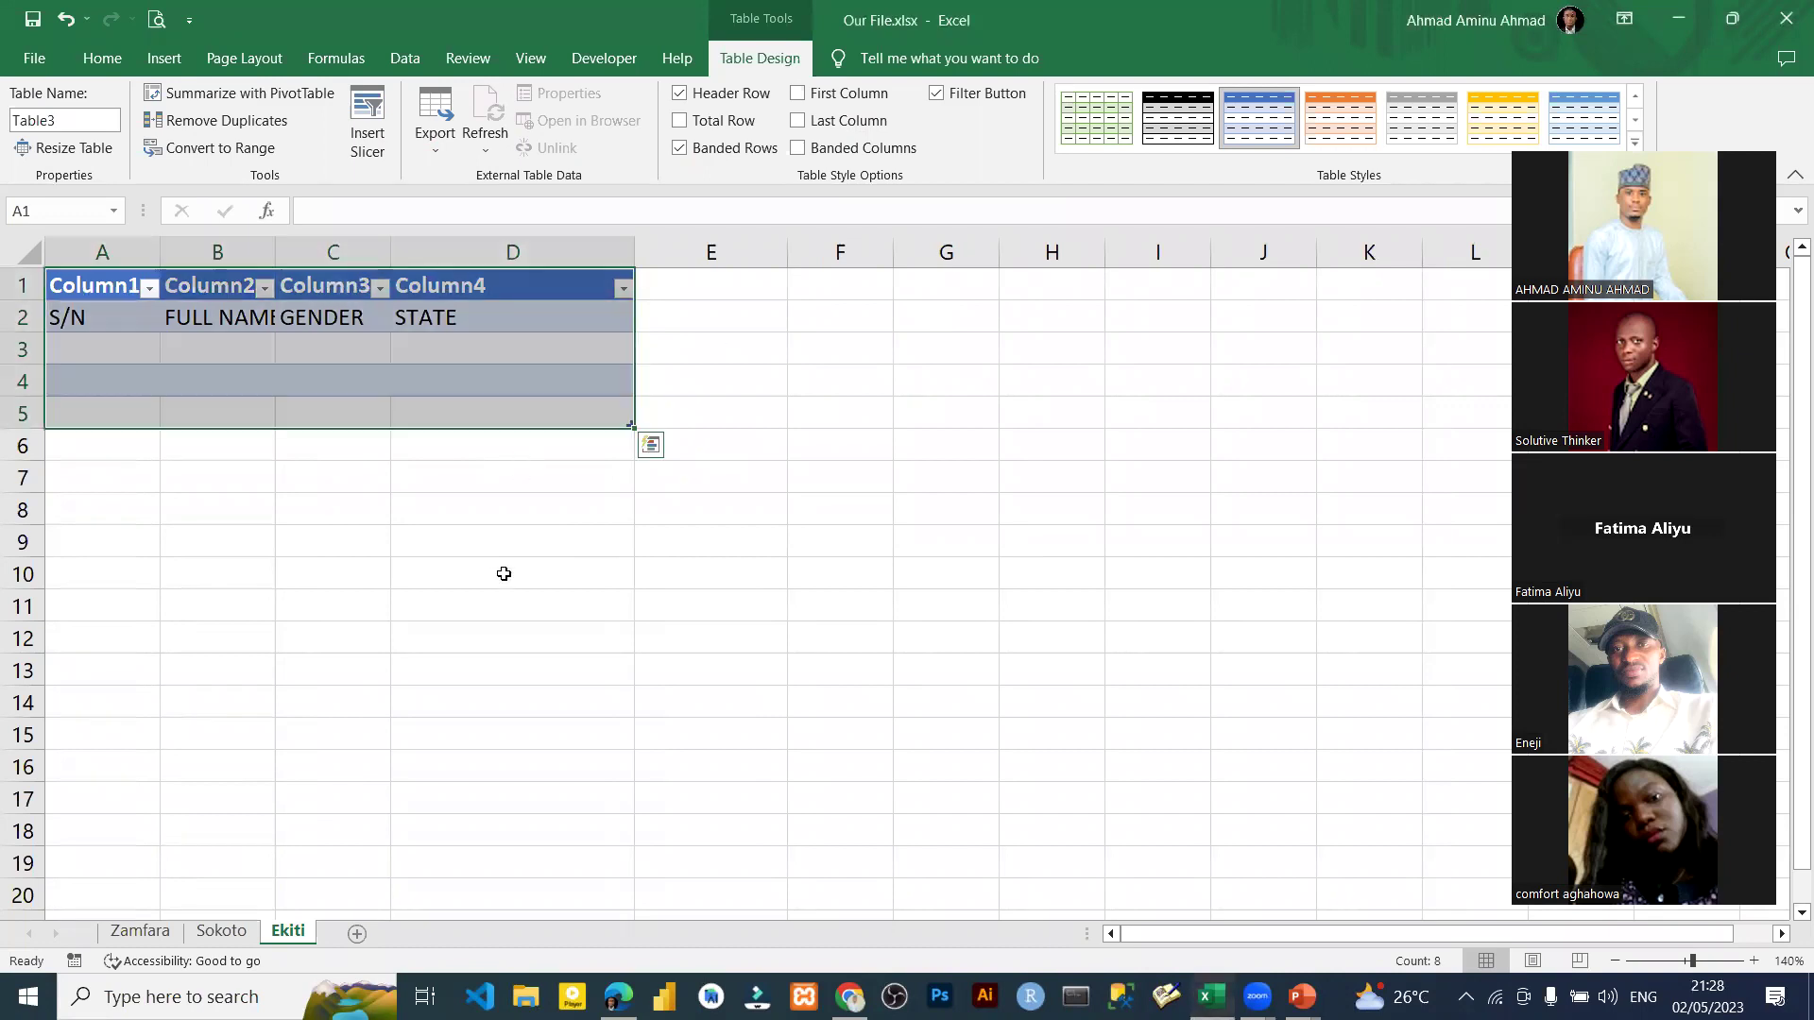
key(ctrl+z)
key(ctrl+z)
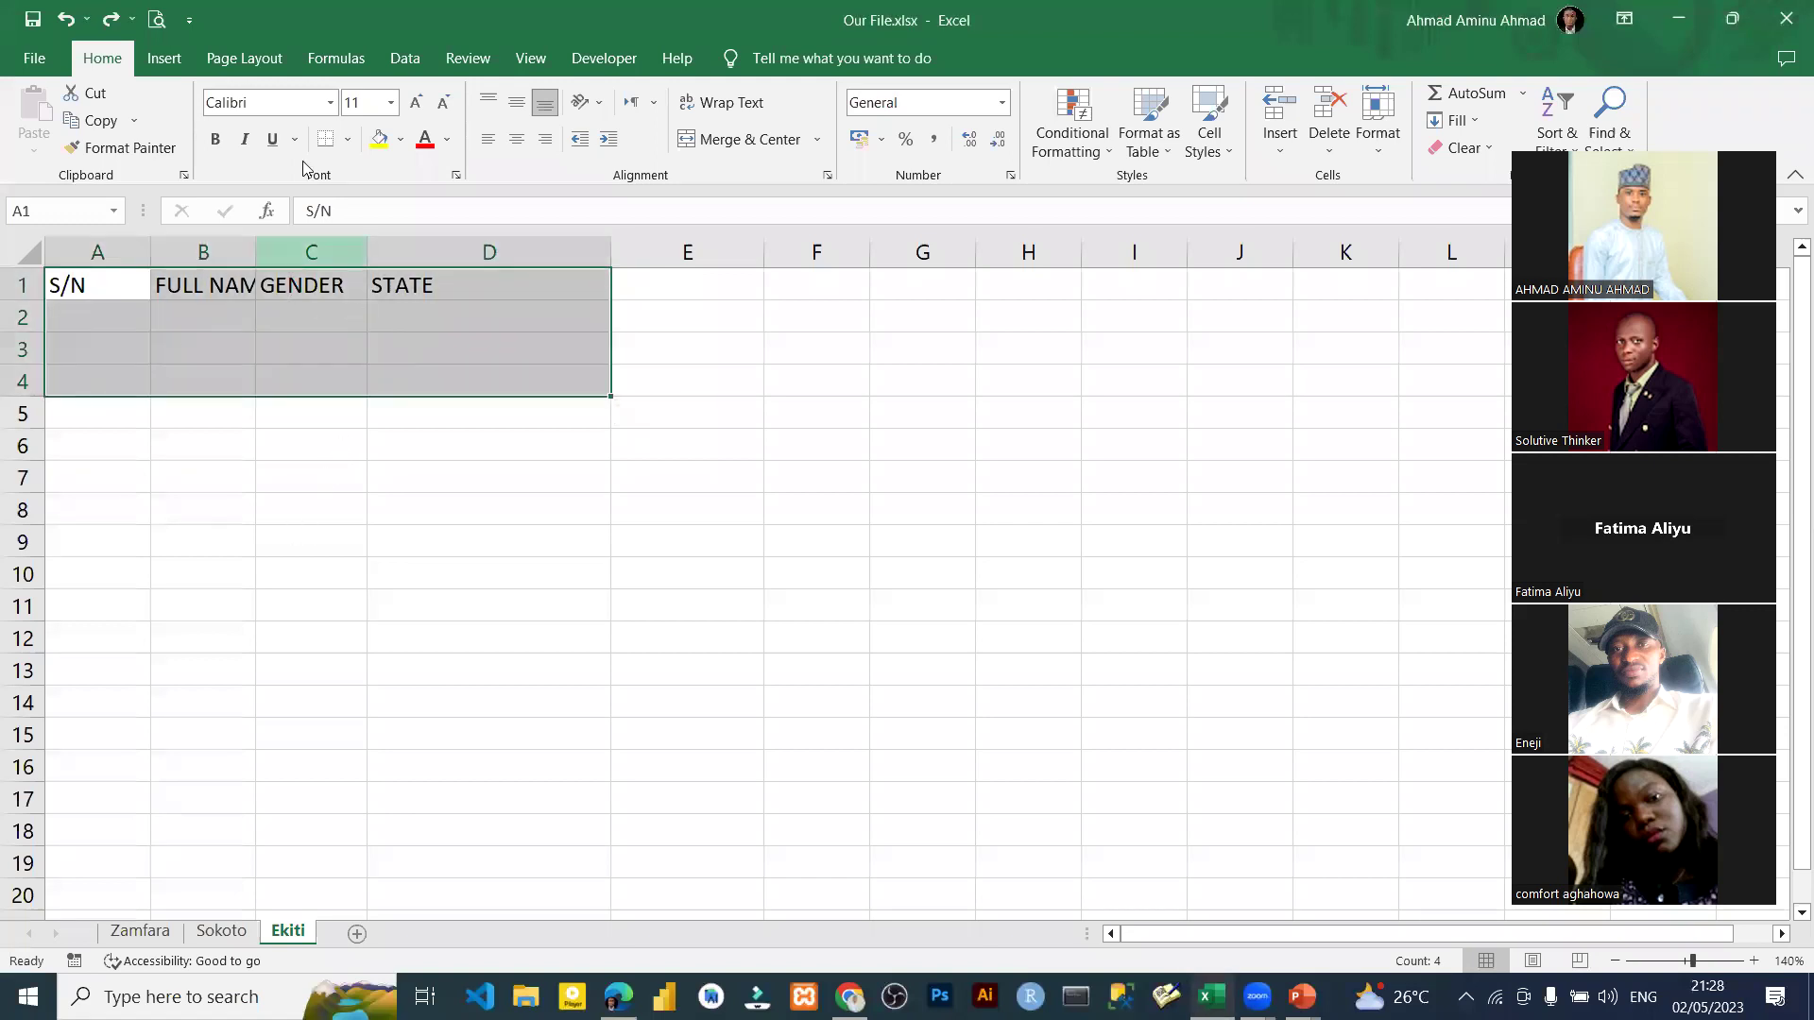
Apply All Borders to A1:D4, then reselect the bordered range from A1.
click(348, 141)
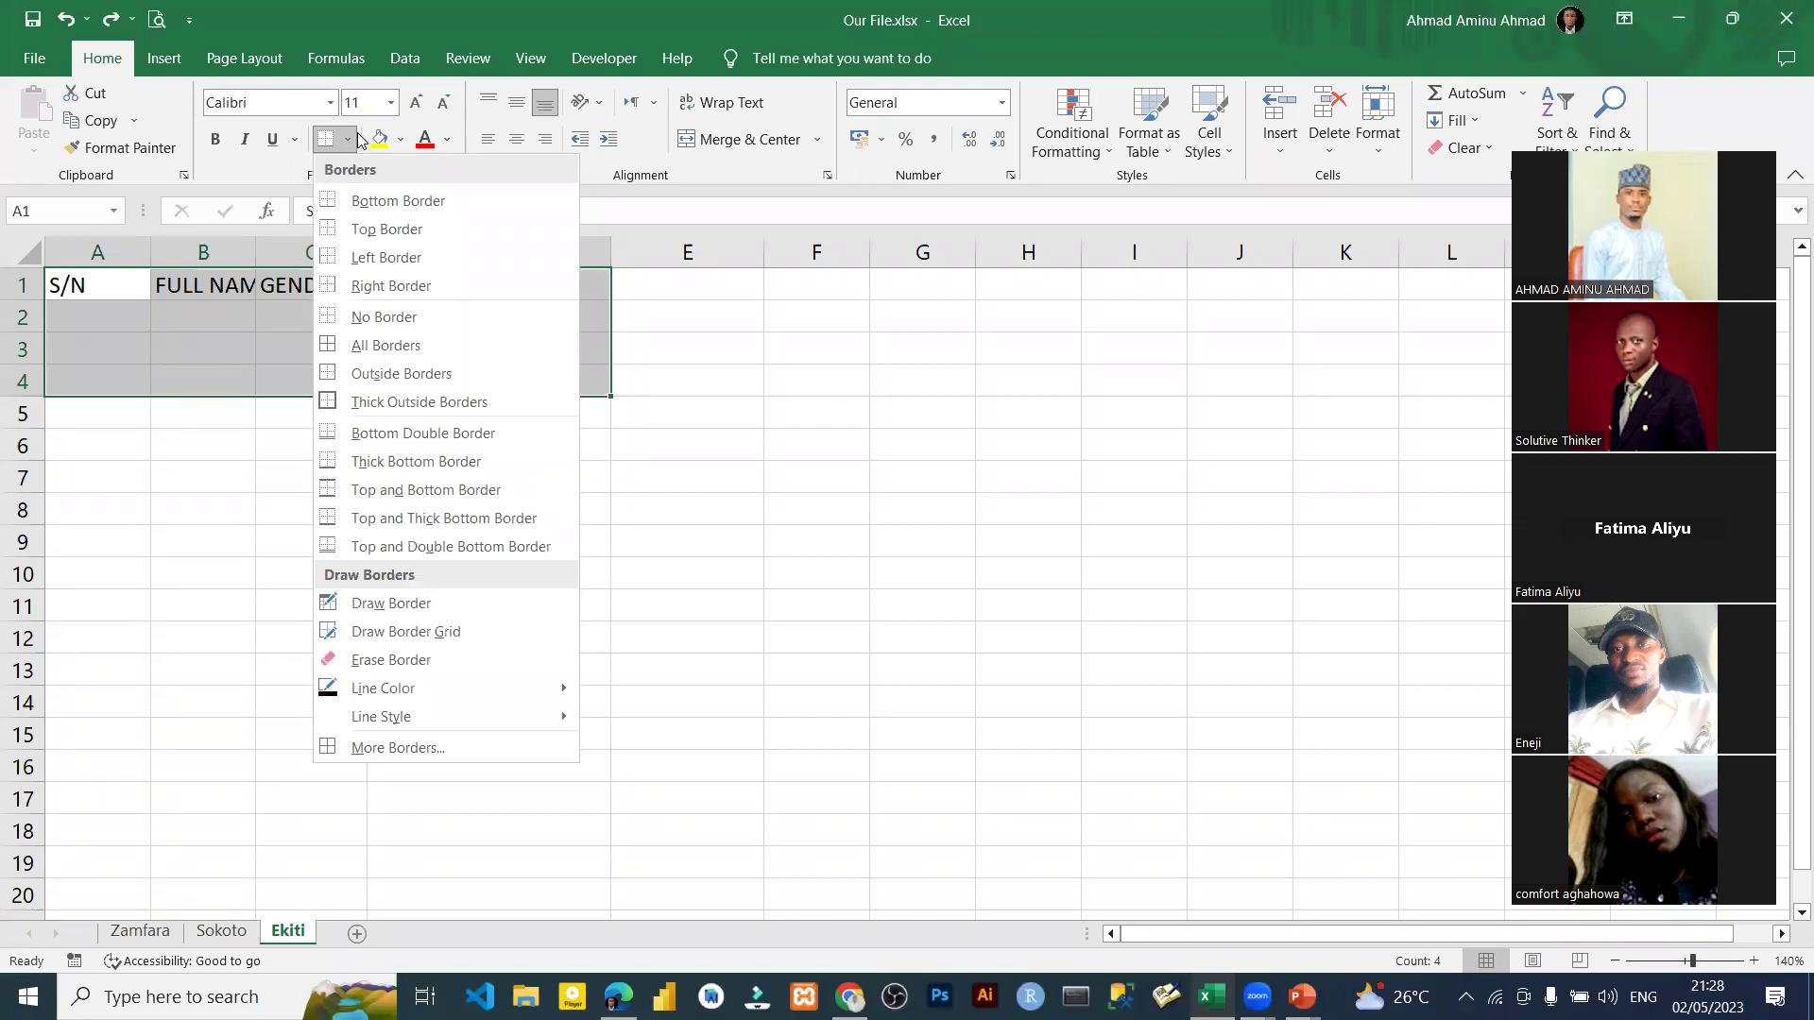
click(376, 350)
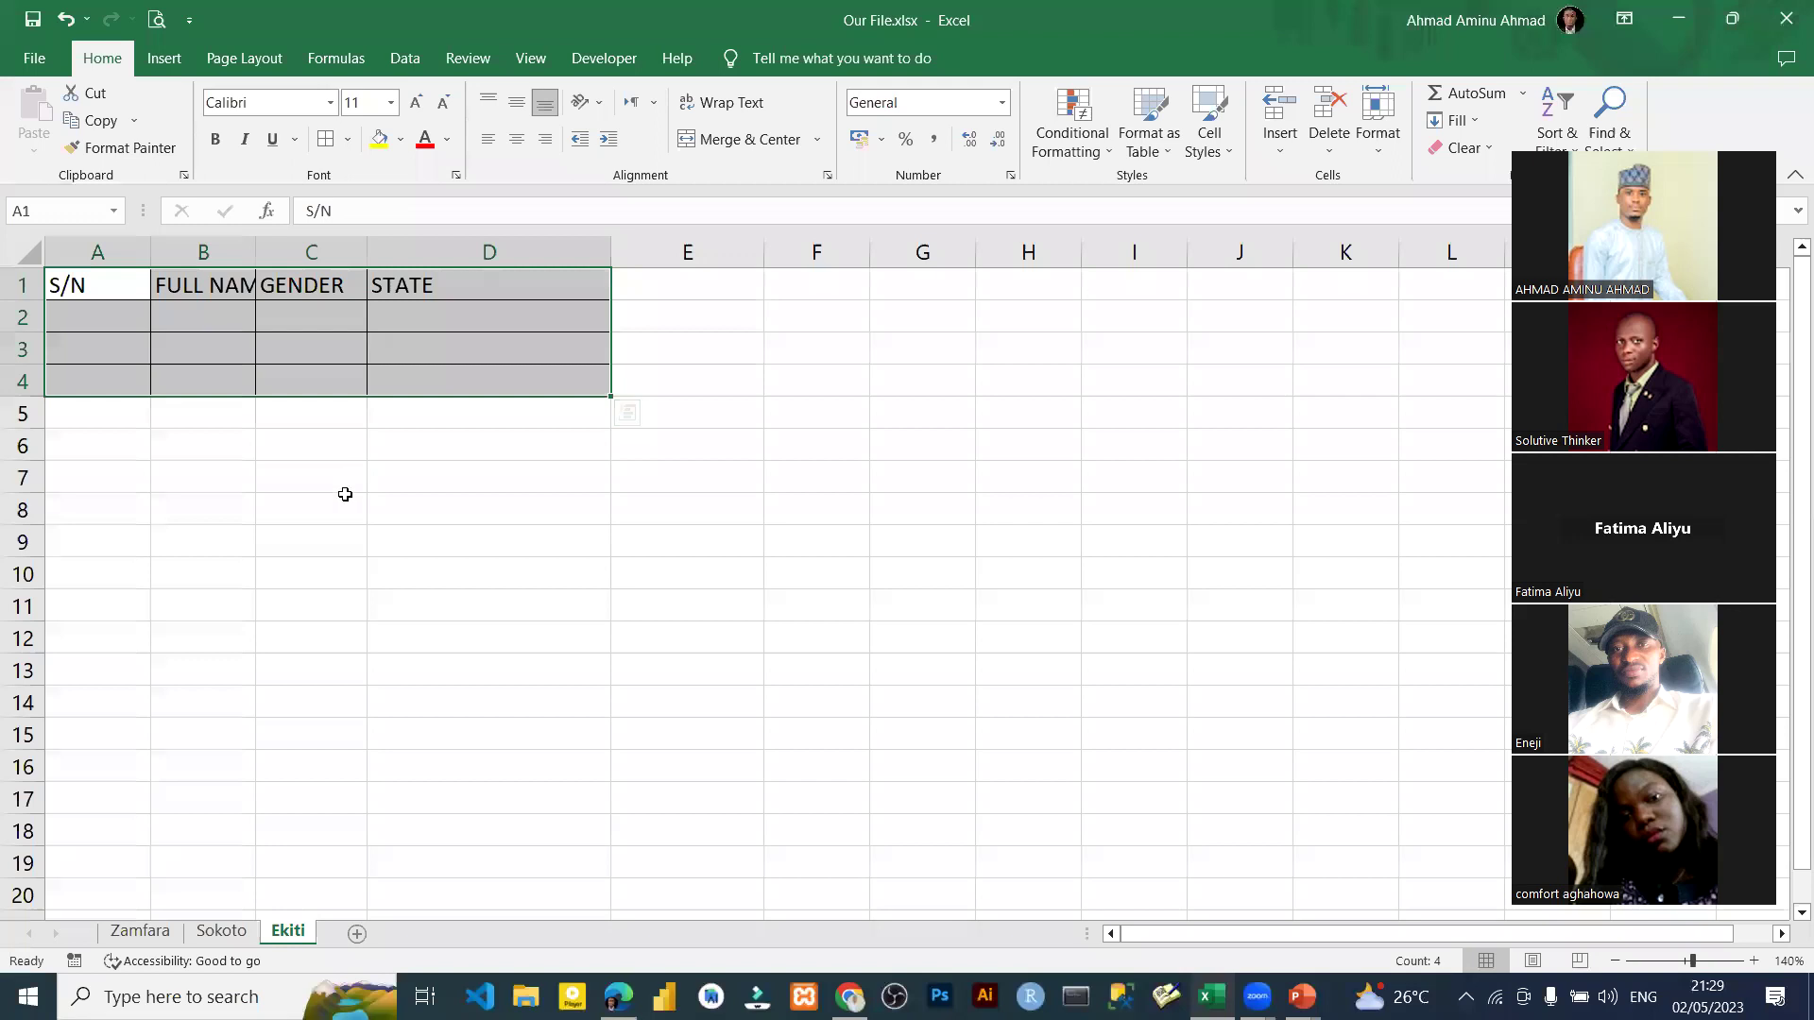
click(396, 545)
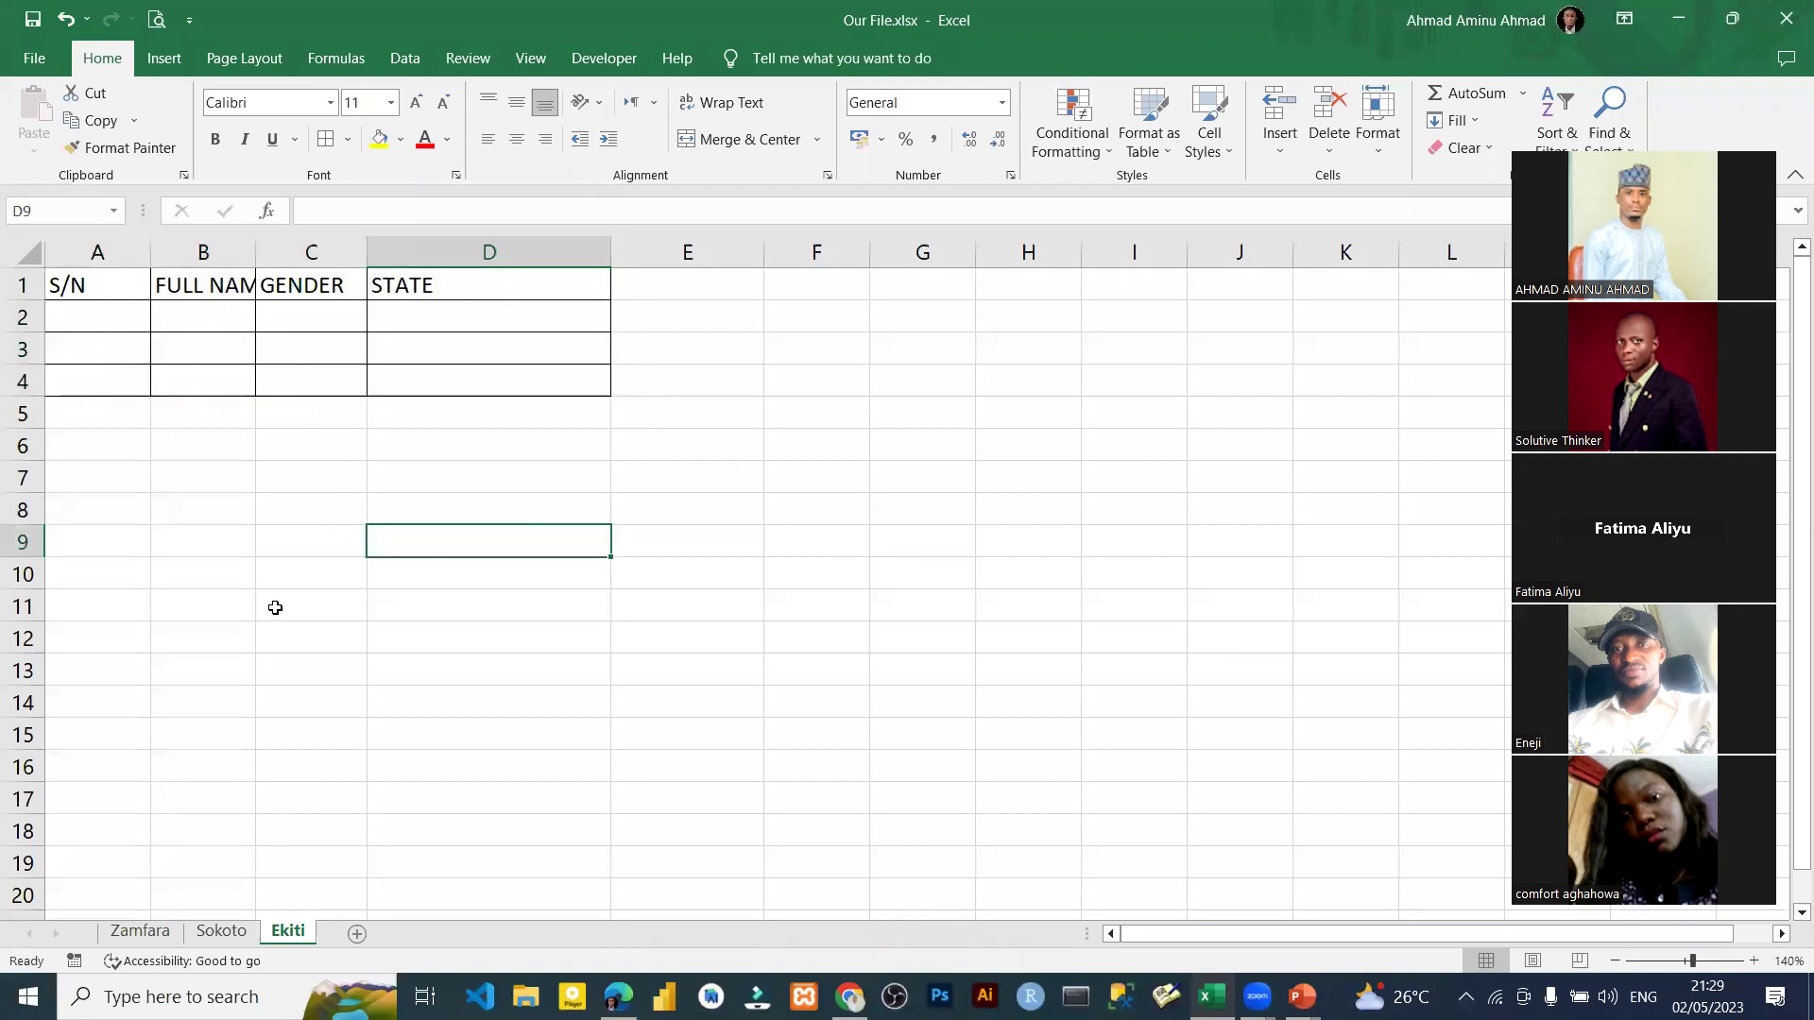
drag(99, 284, 464, 363)
click(465, 374)
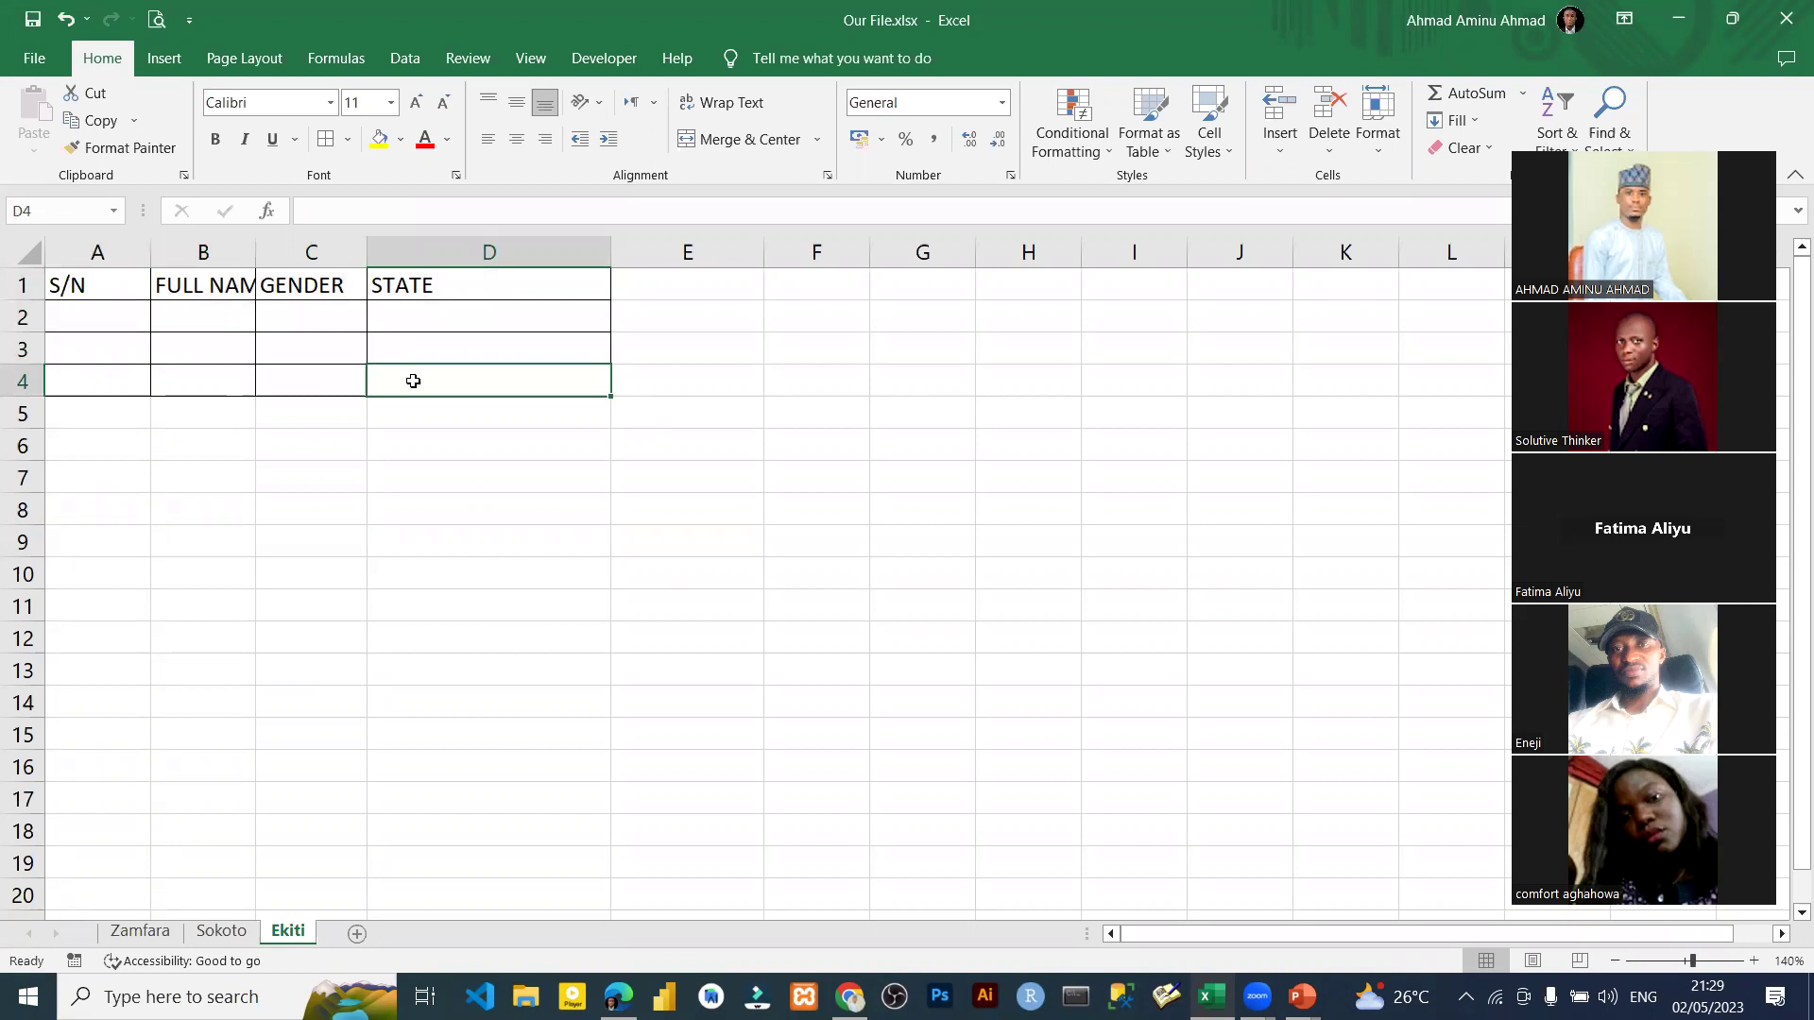
key(ctrl+Home)
drag(192, 297, 567, 386)
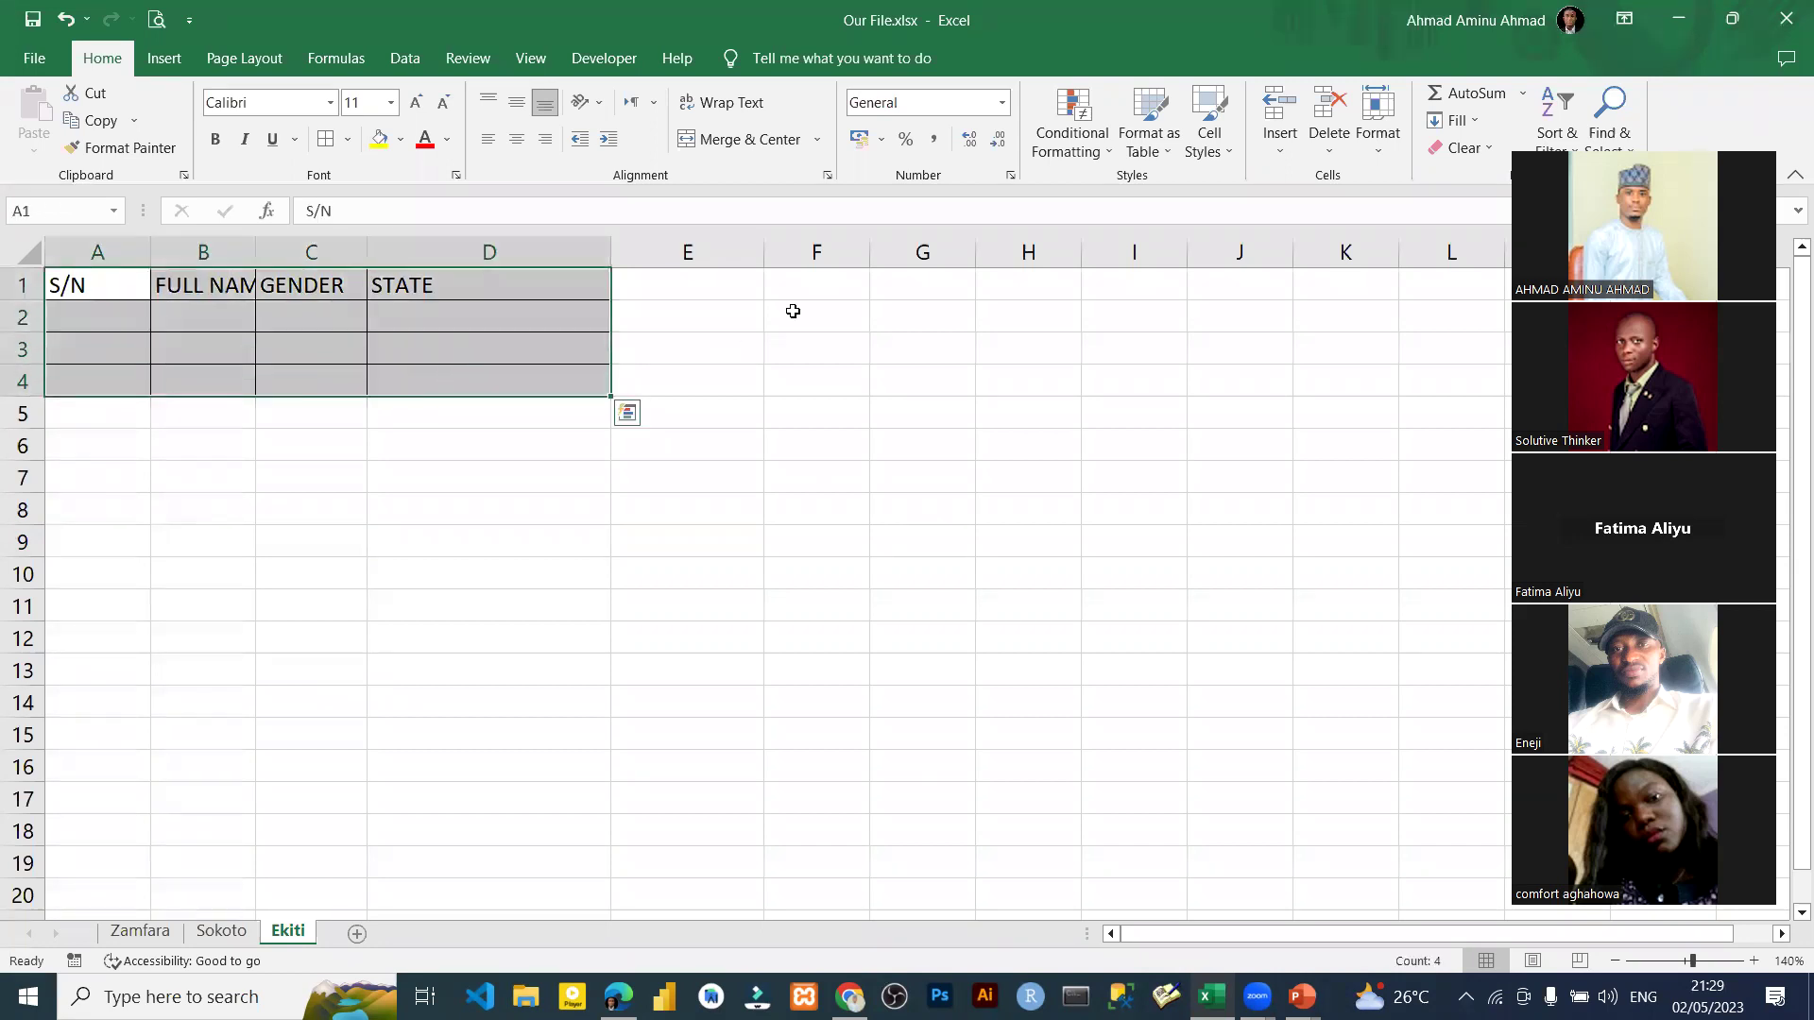
click(1137, 7)
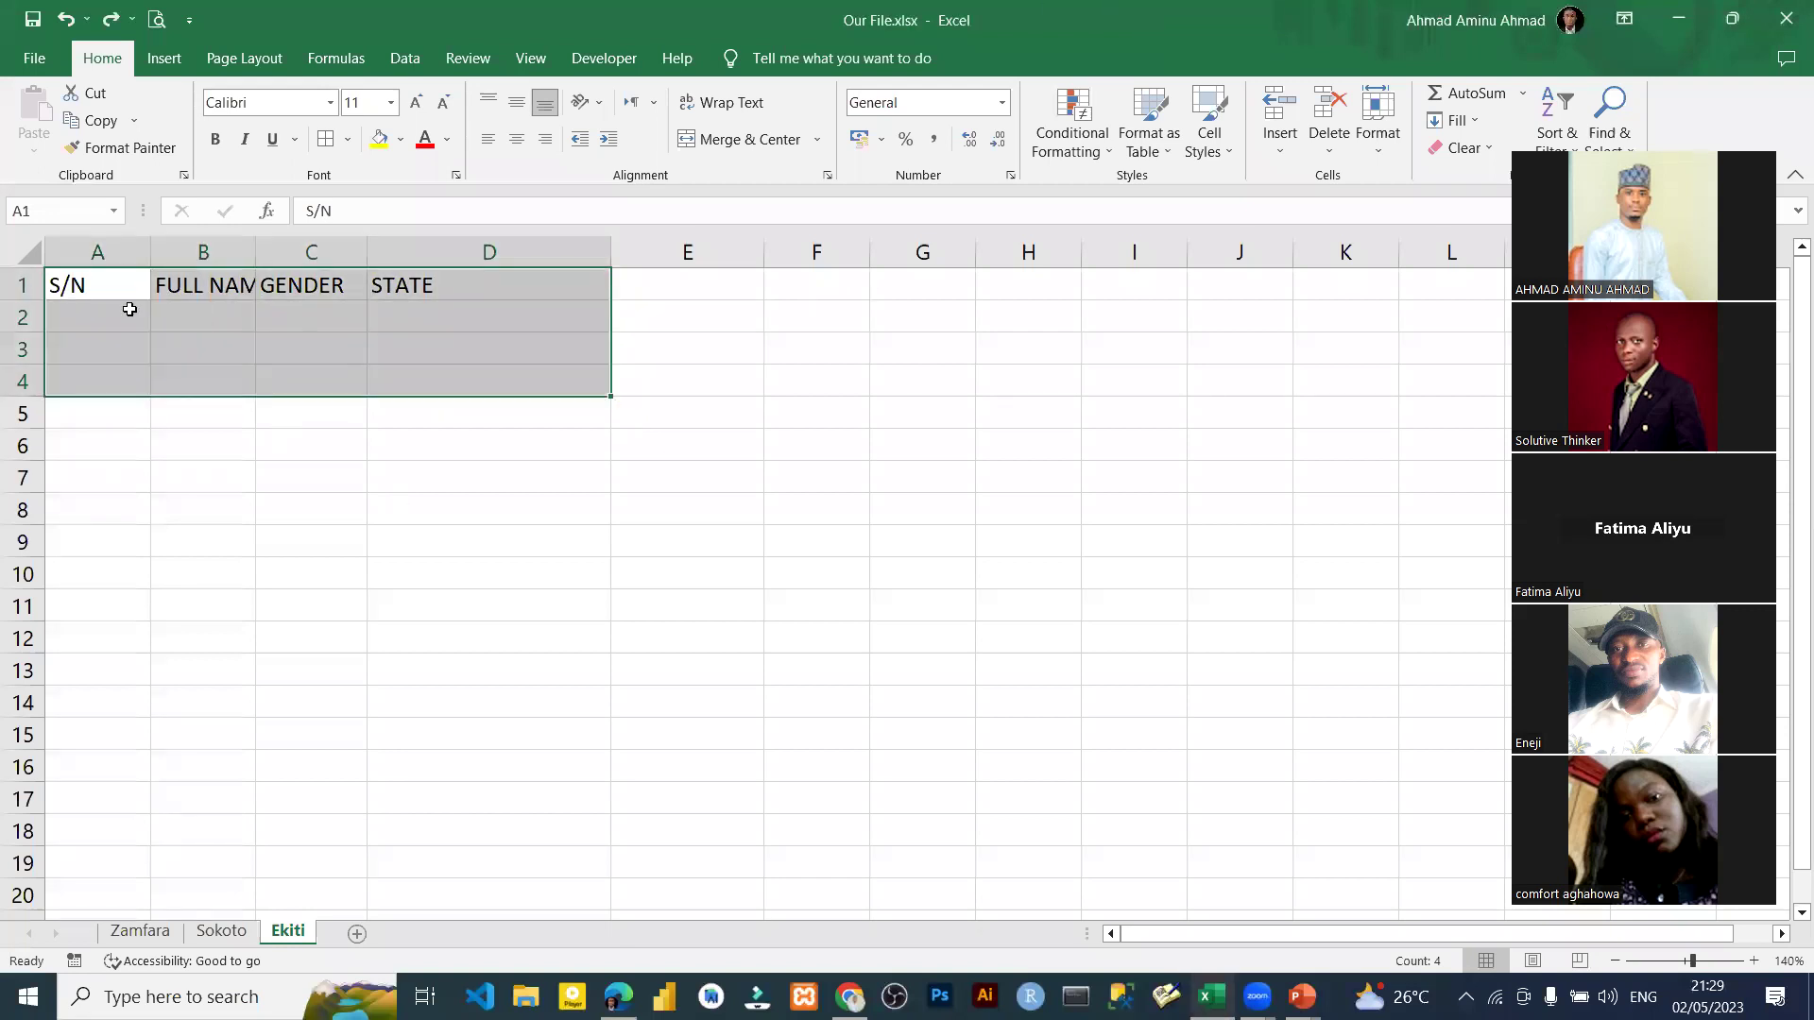
drag(85, 285, 489, 794)
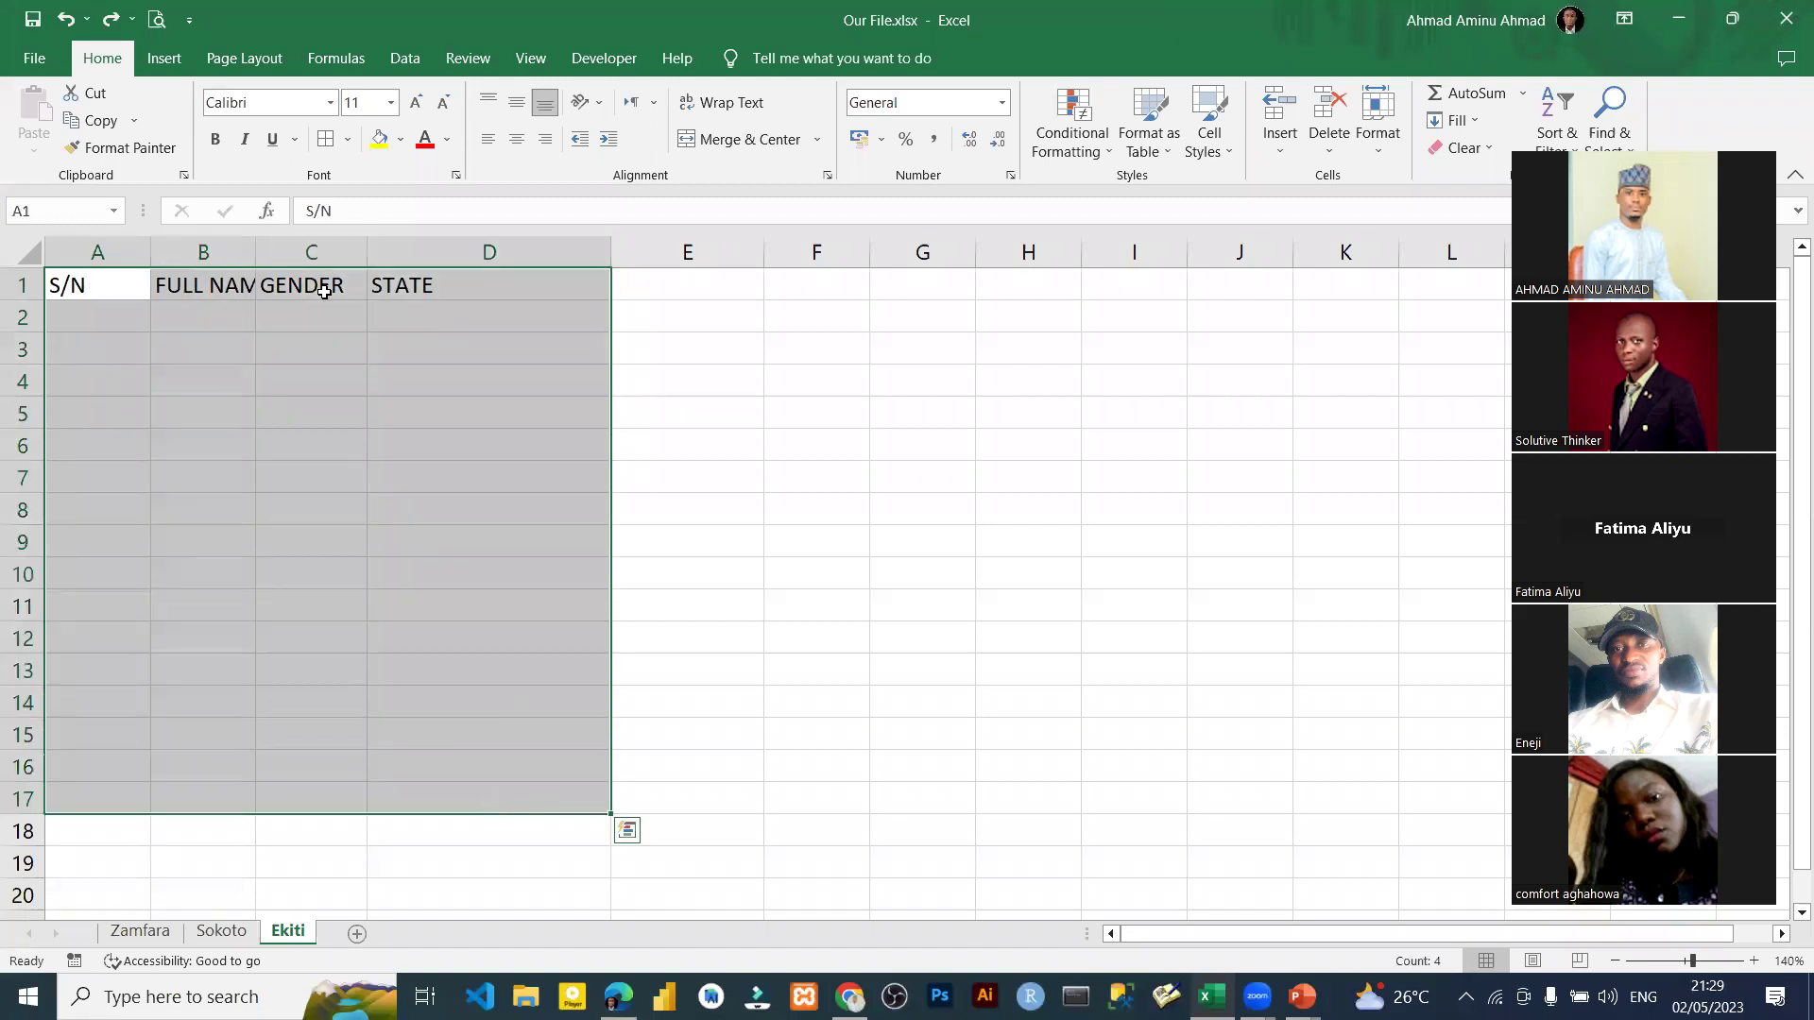
click(348, 139)
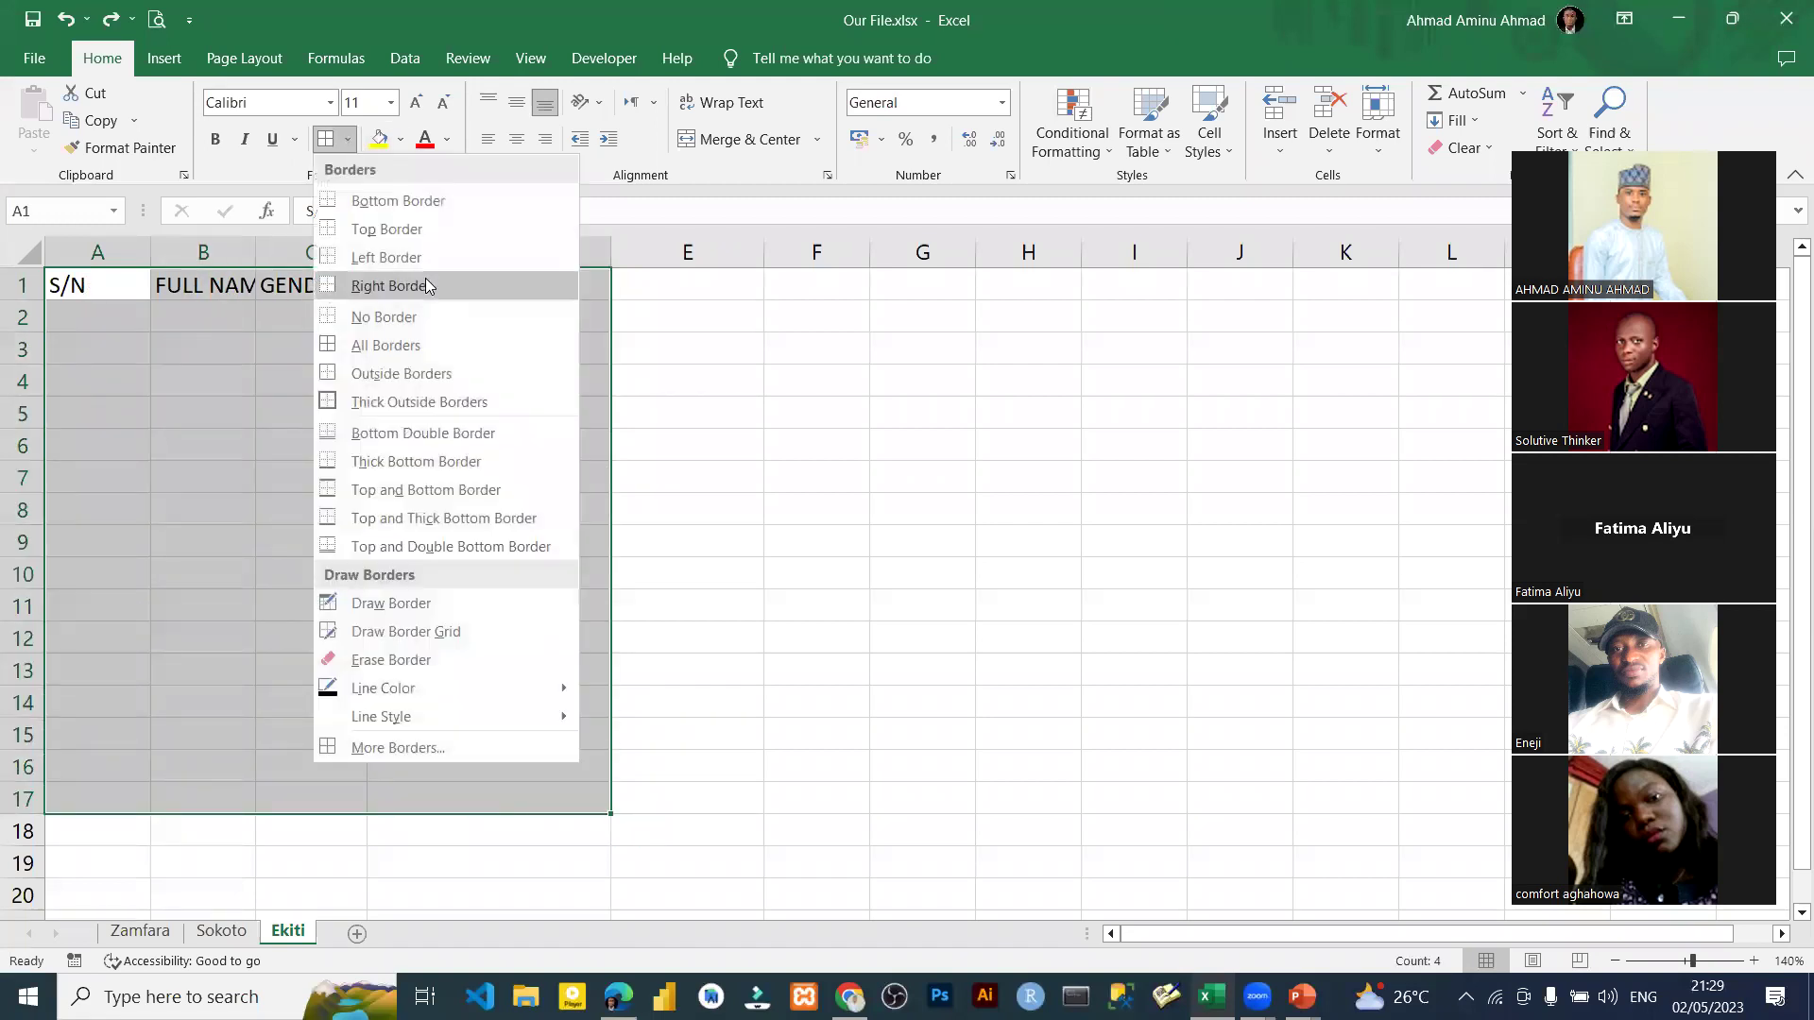
click(423, 347)
click(697, 461)
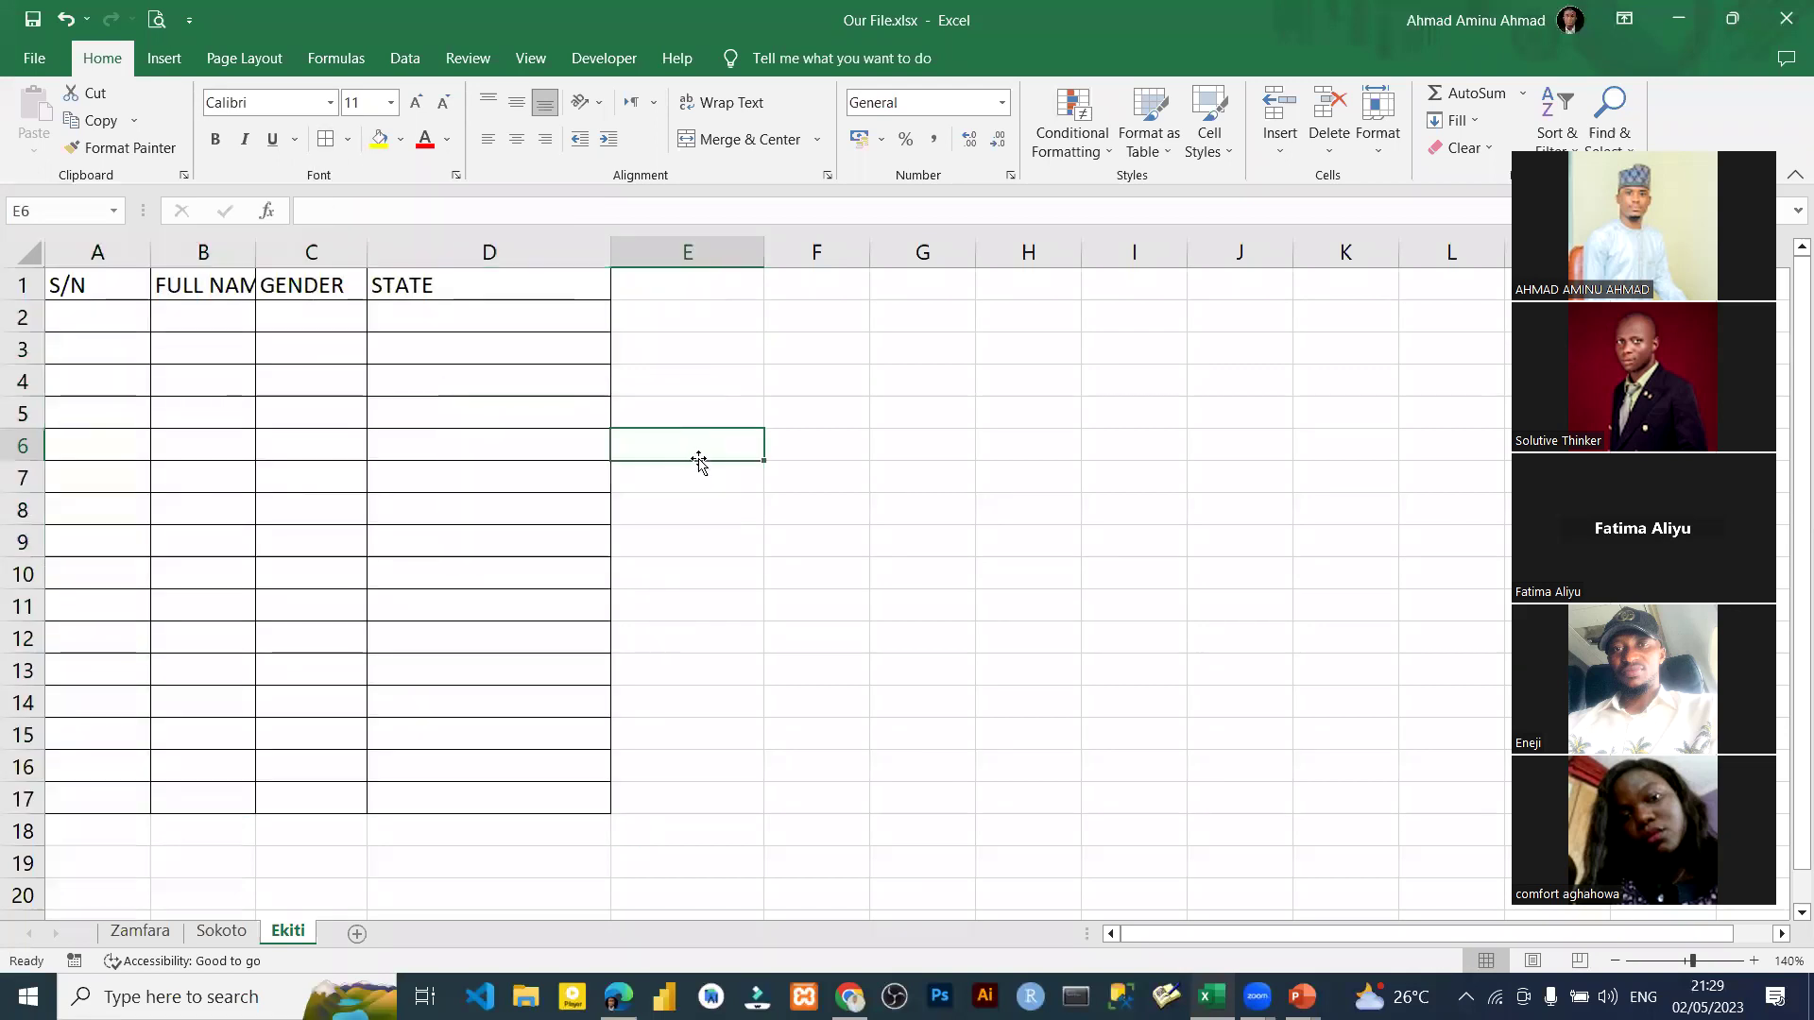
drag(76, 292, 529, 798)
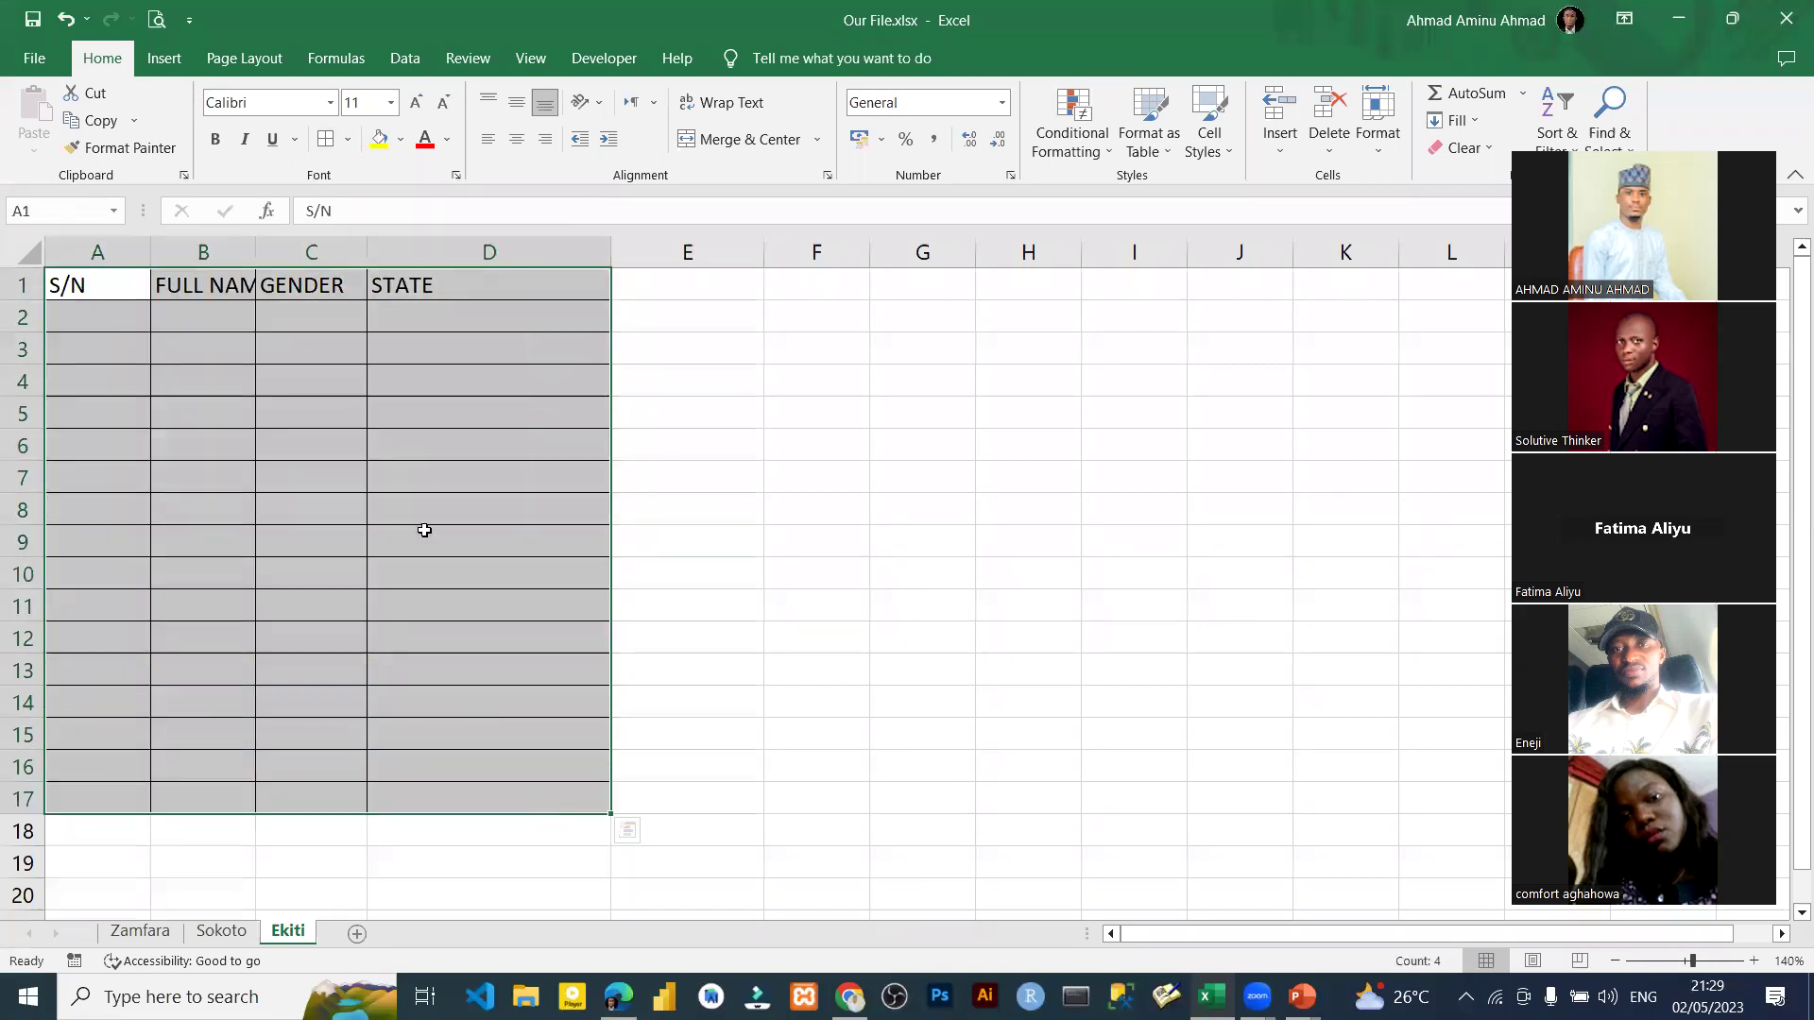
click(347, 139)
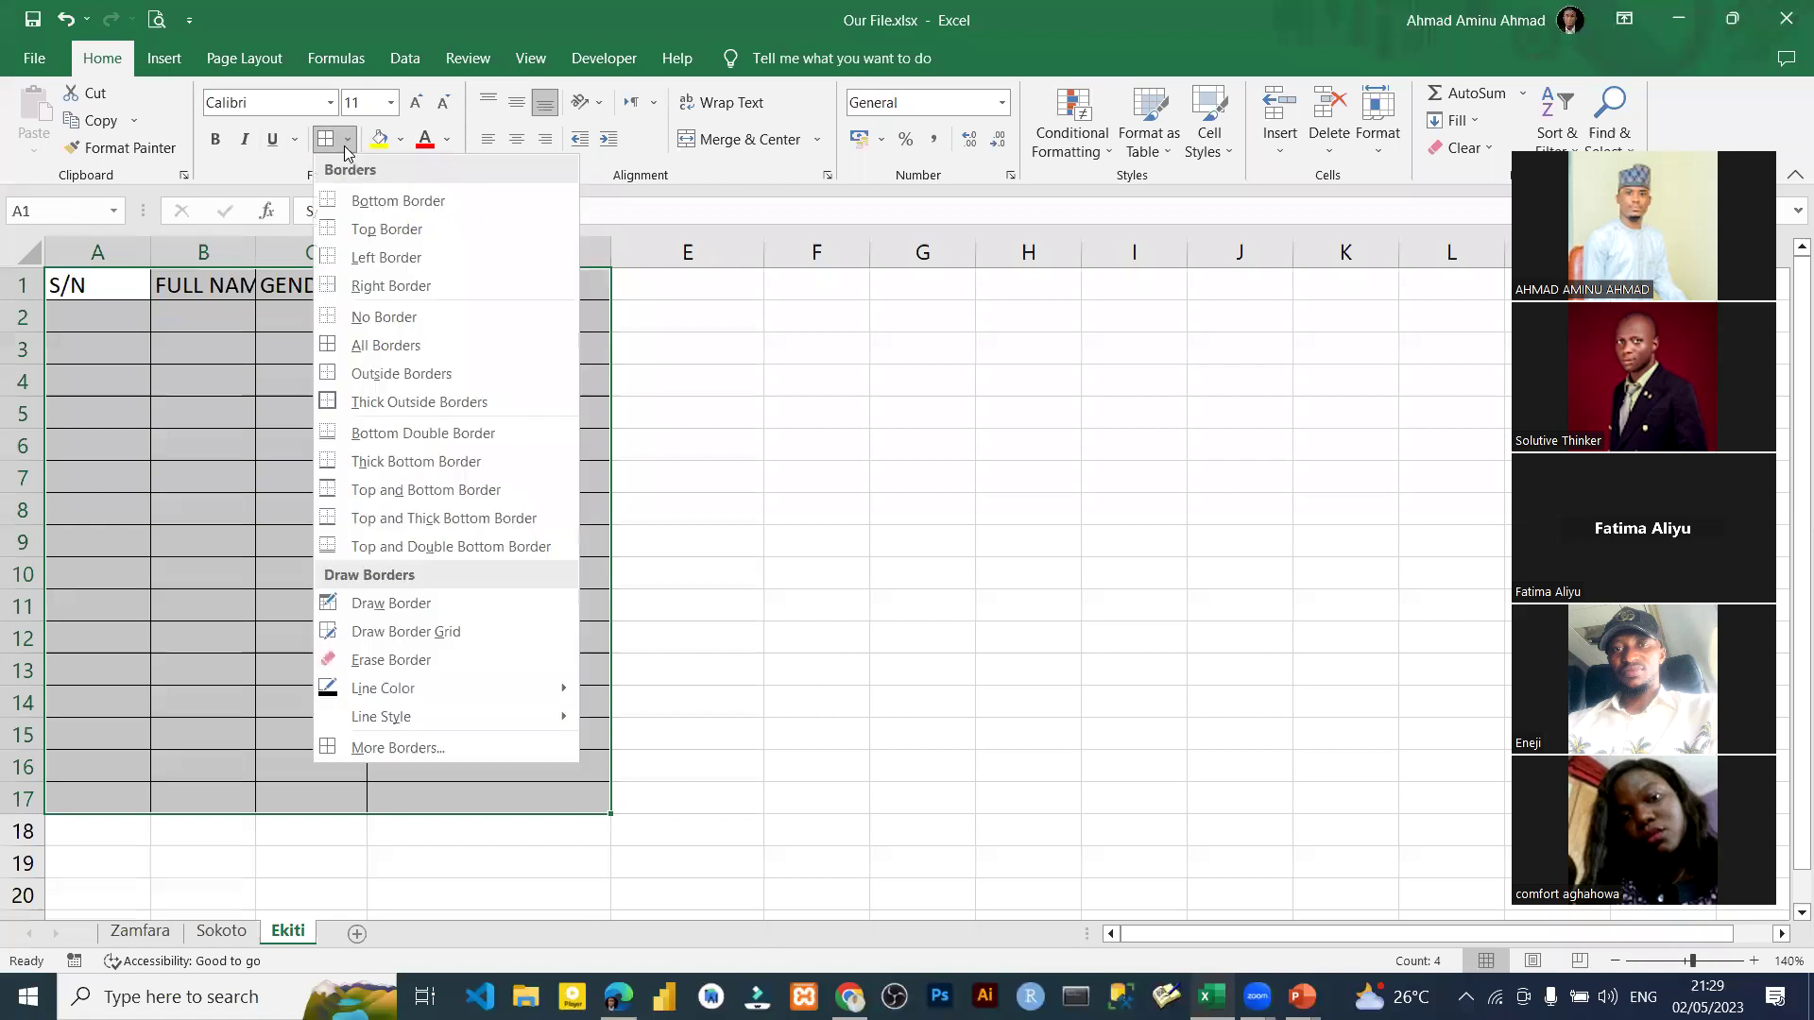
click(375, 312)
drag(652, 452, 823, 544)
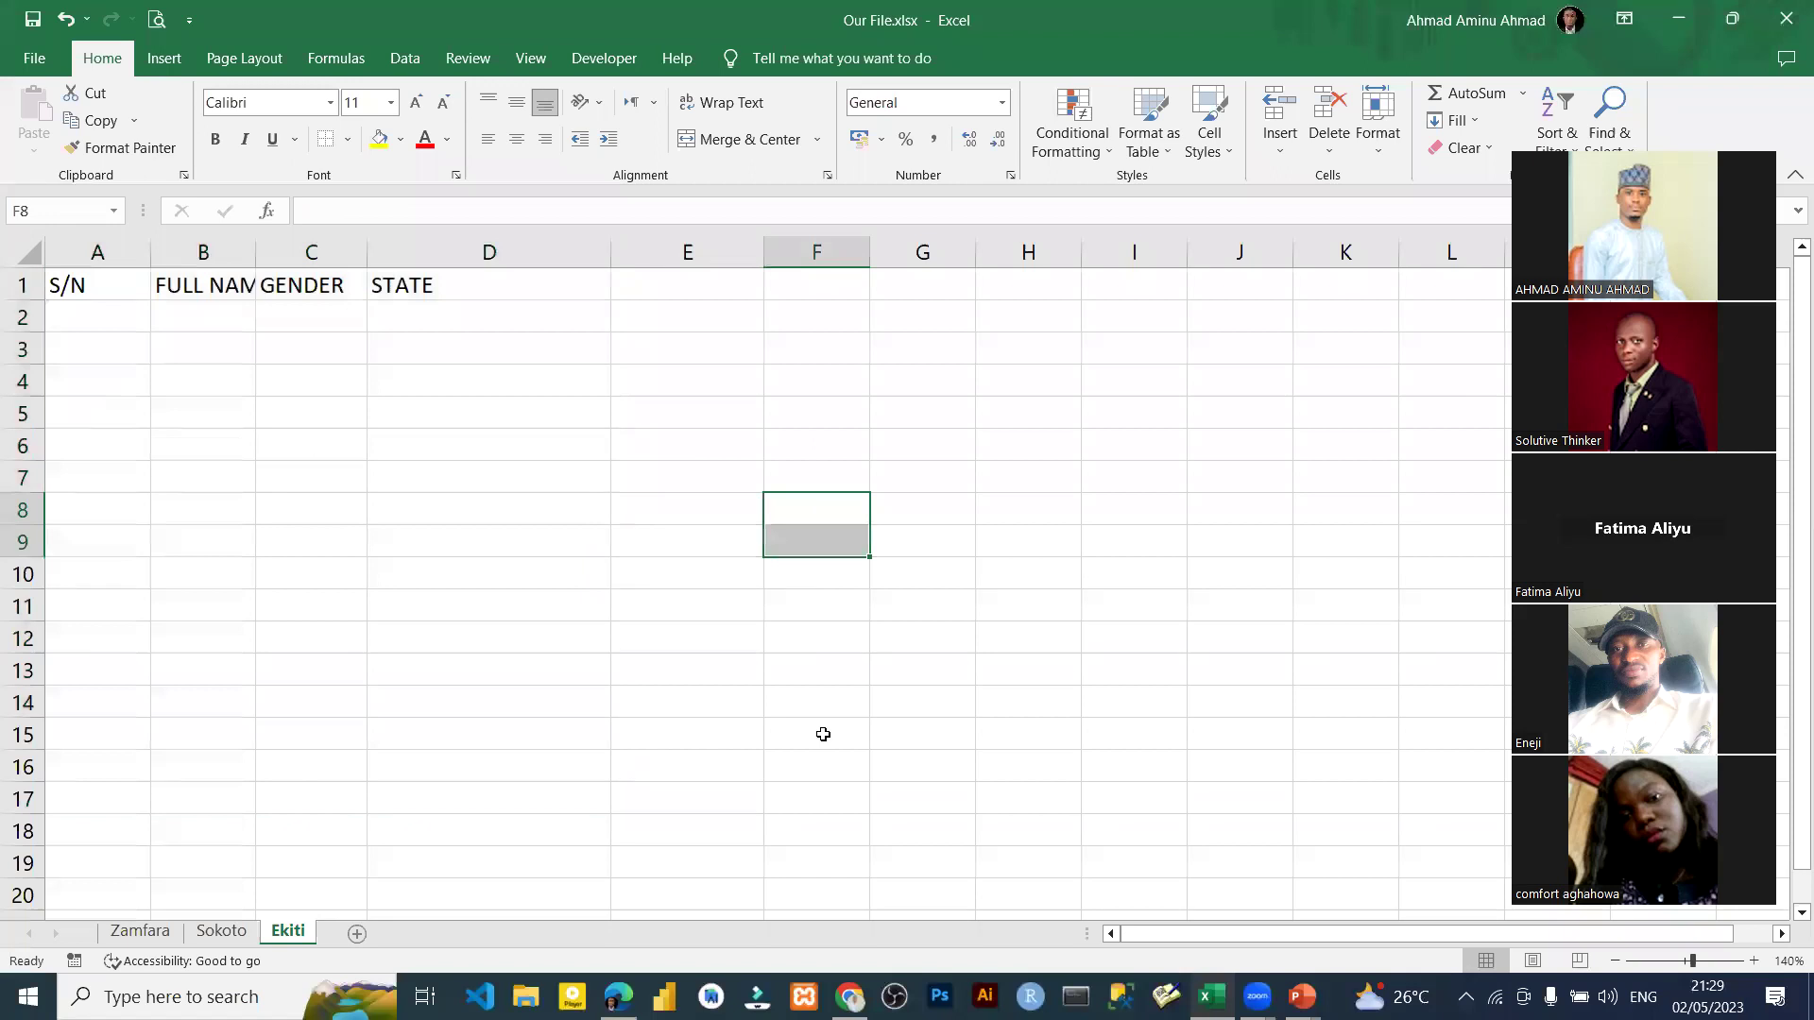
click(241, 443)
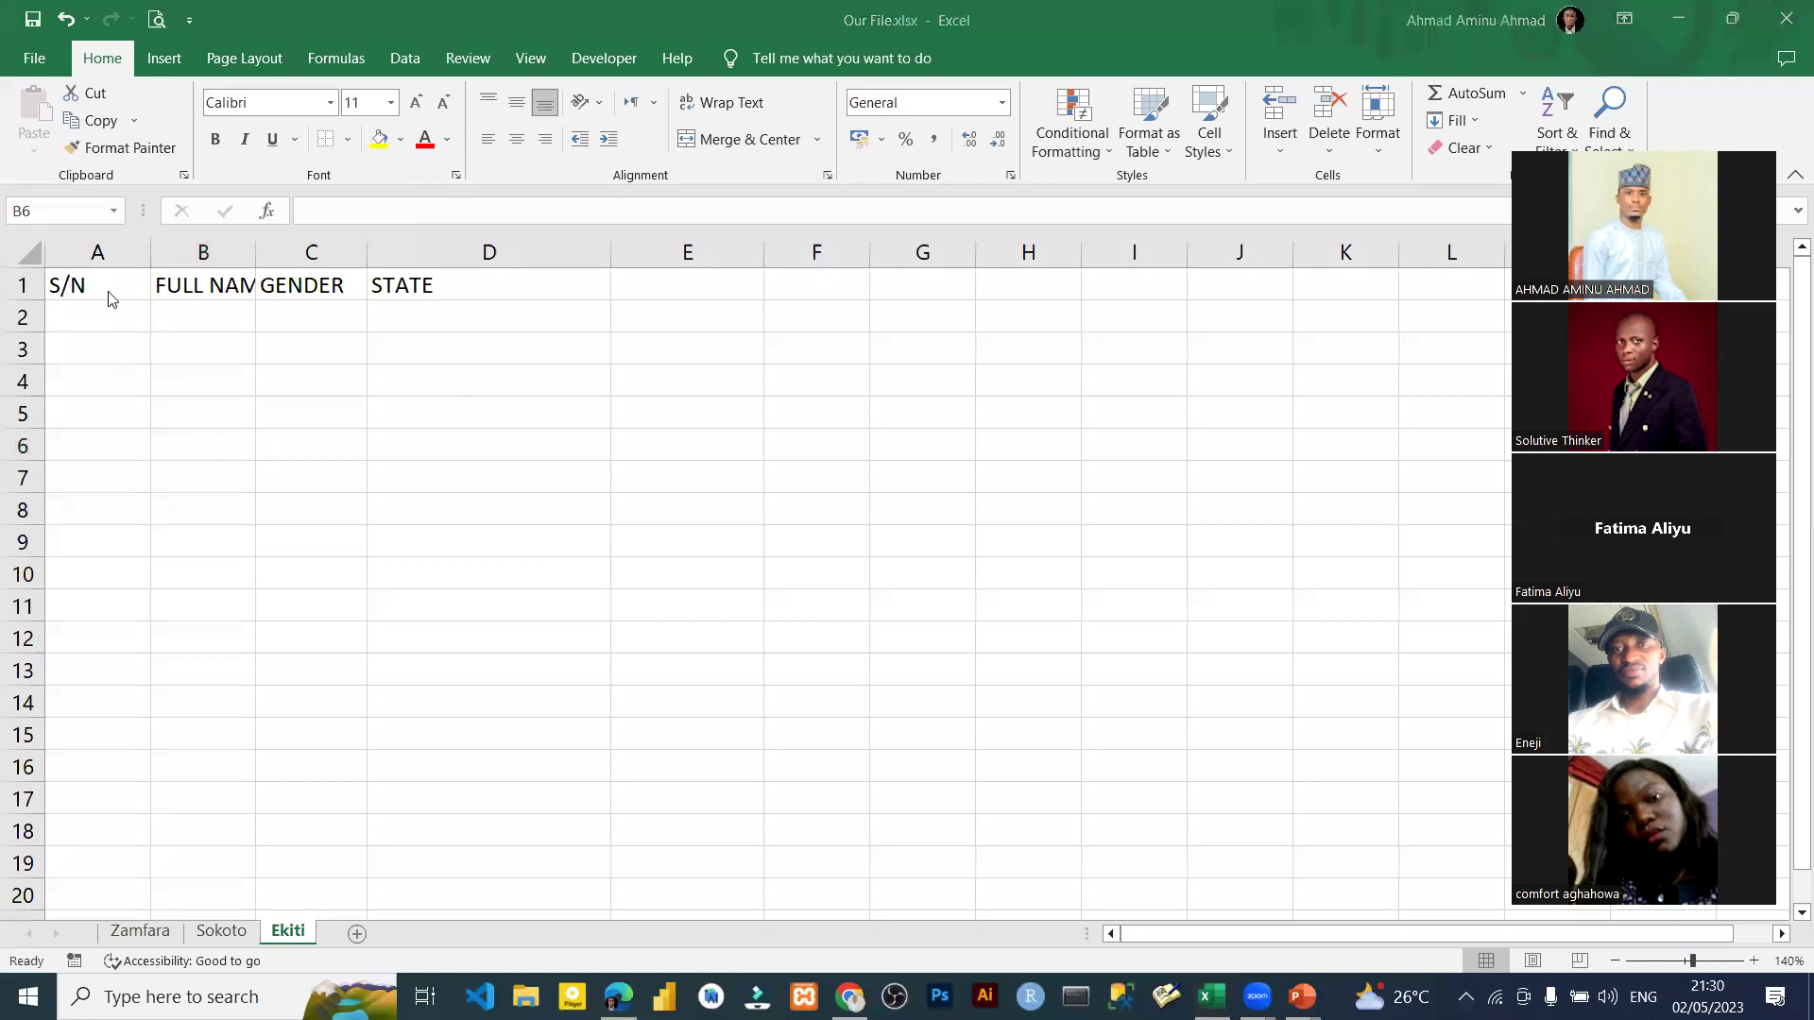
drag(101, 285, 544, 830)
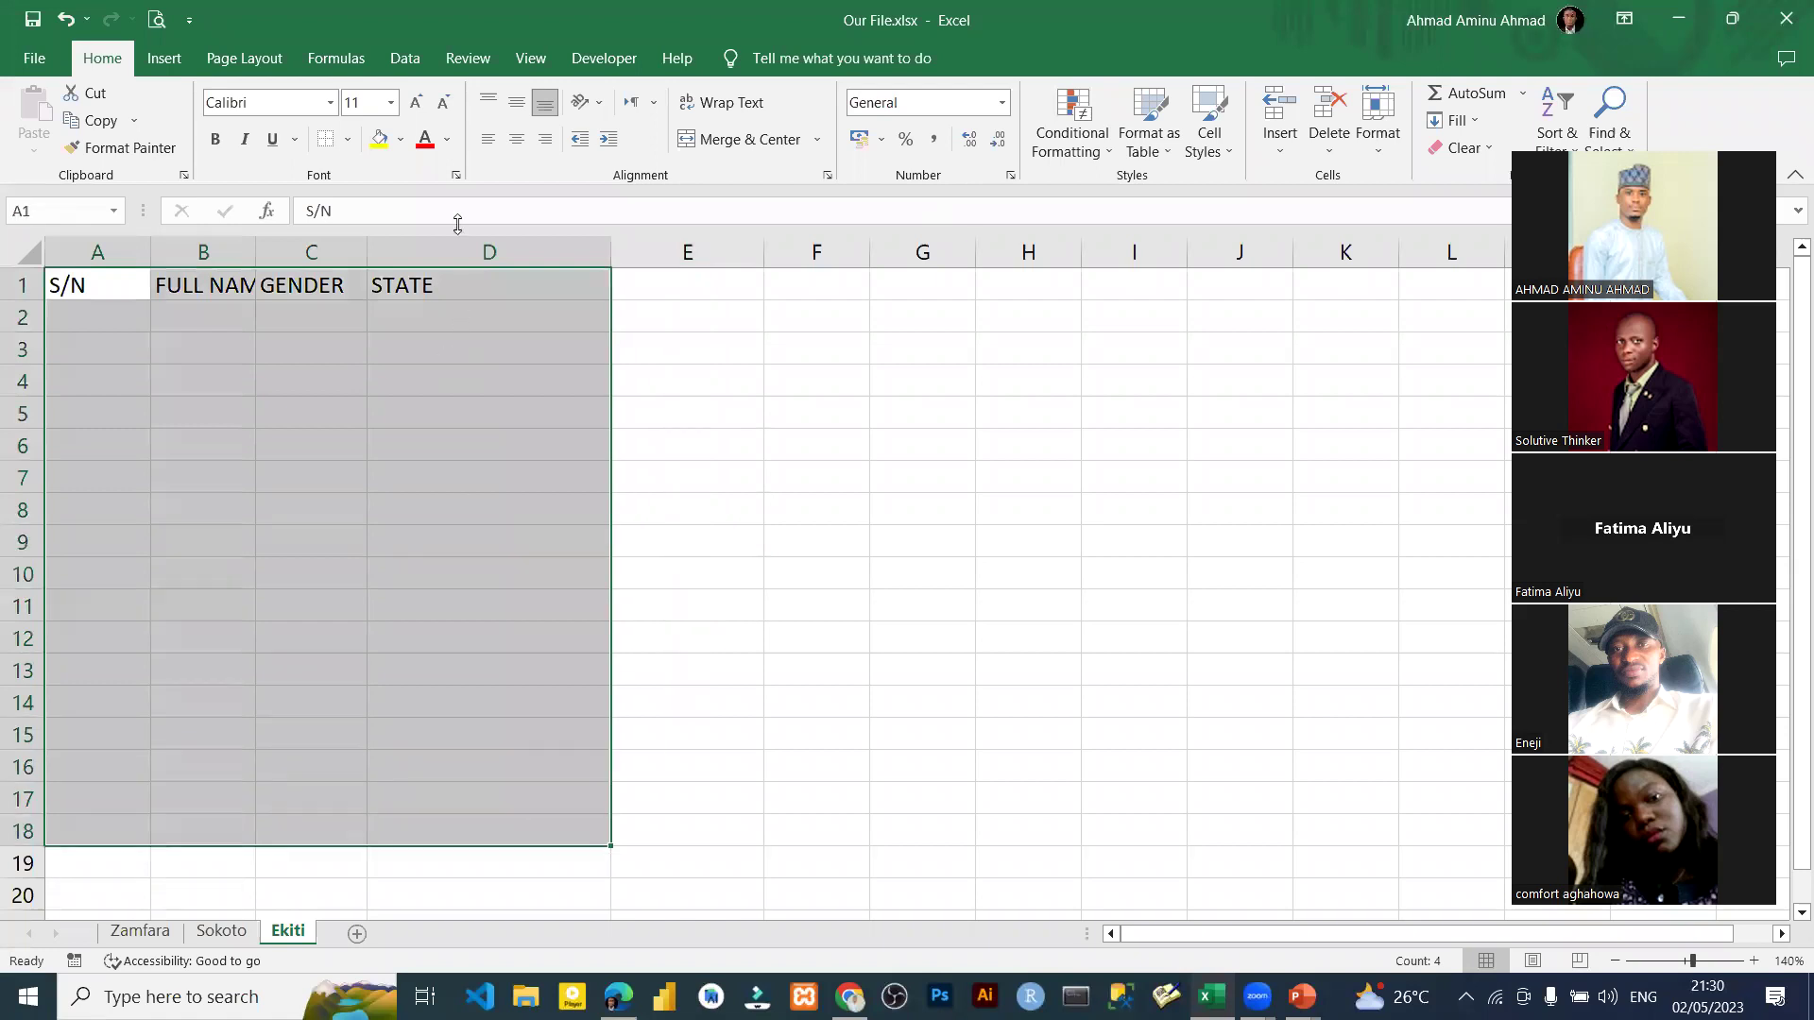
Convert A1:D18 into a table with the first row used as headers.
click(349, 144)
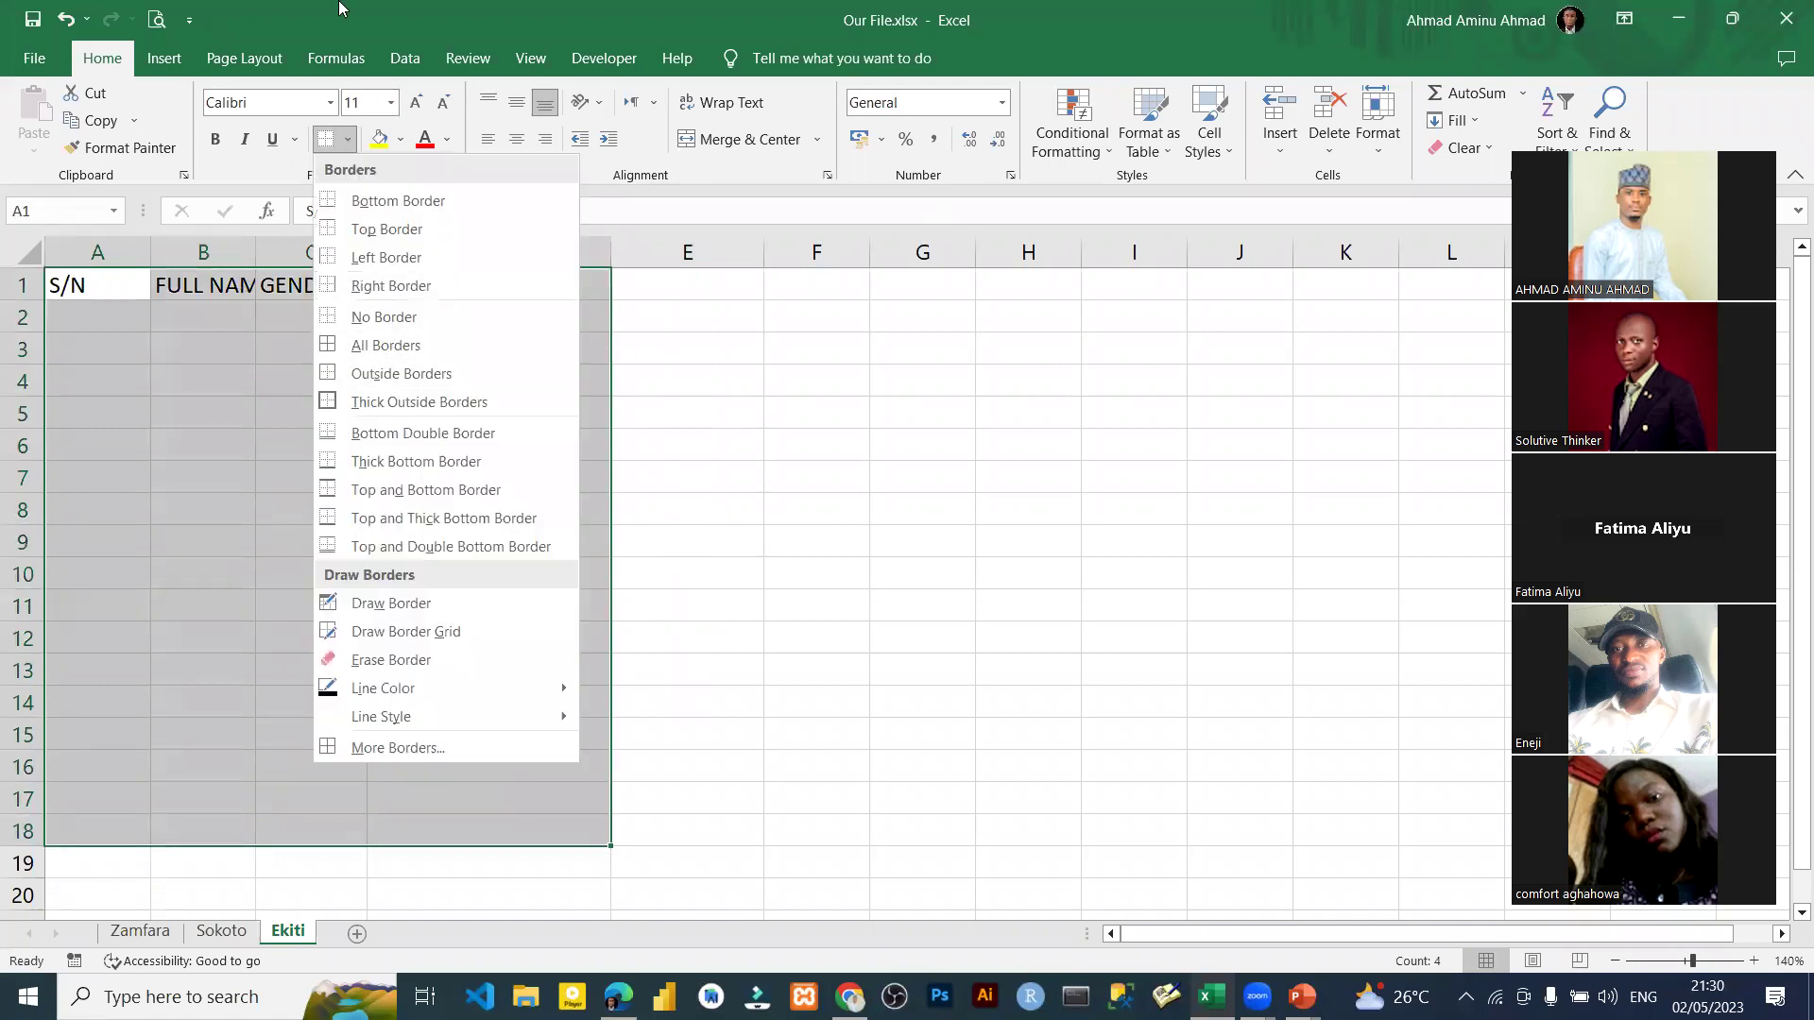
click(619, 375)
key(ctrl+t)
click(989, 535)
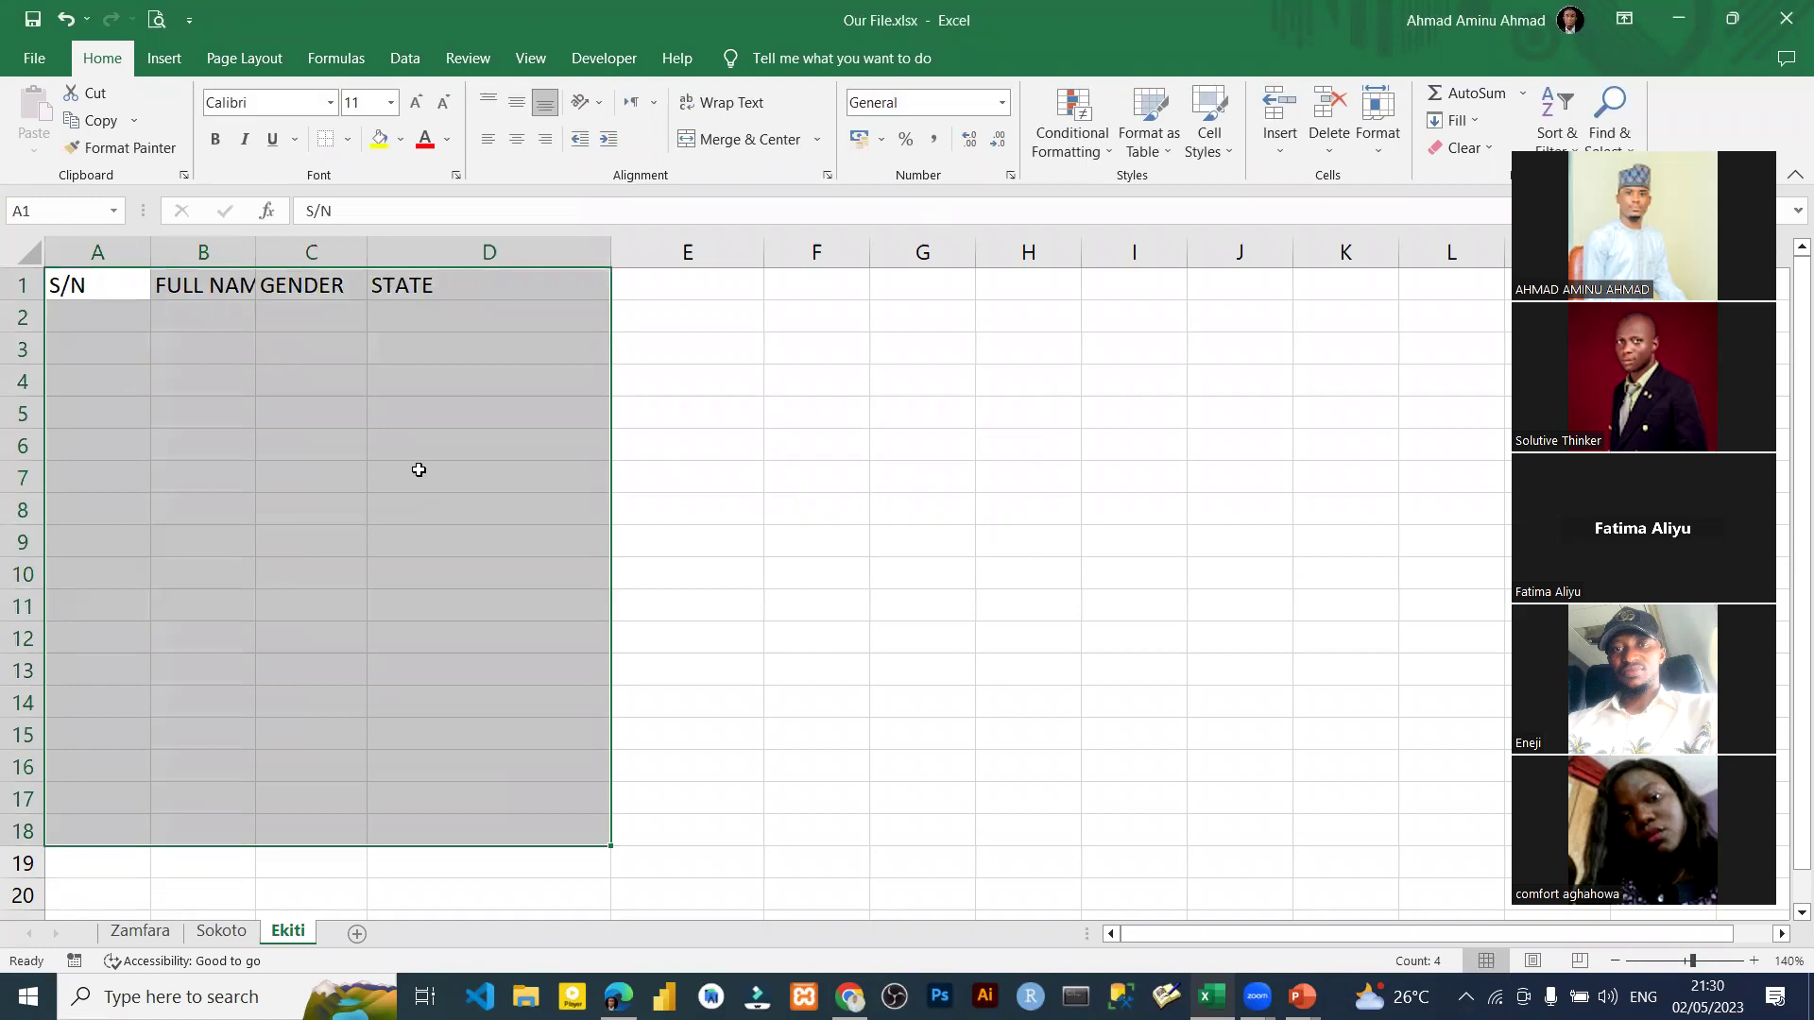
key(ctrl+t)
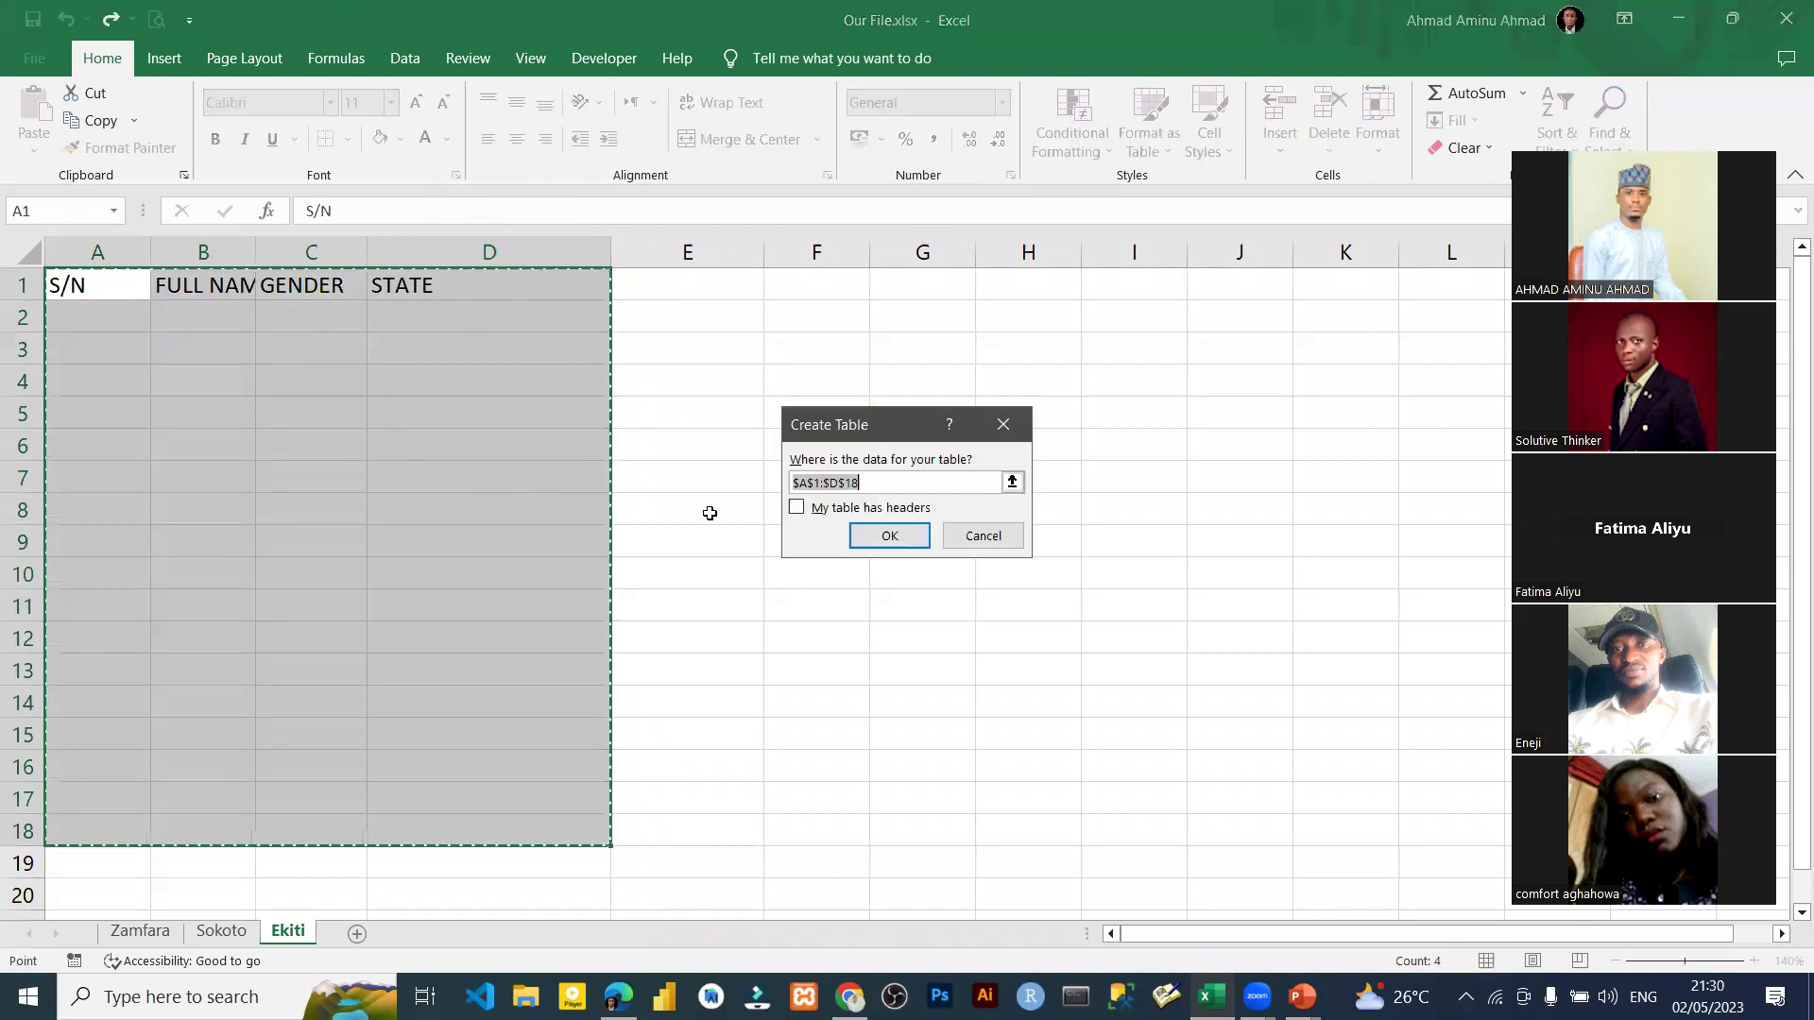
click(797, 508)
click(888, 536)
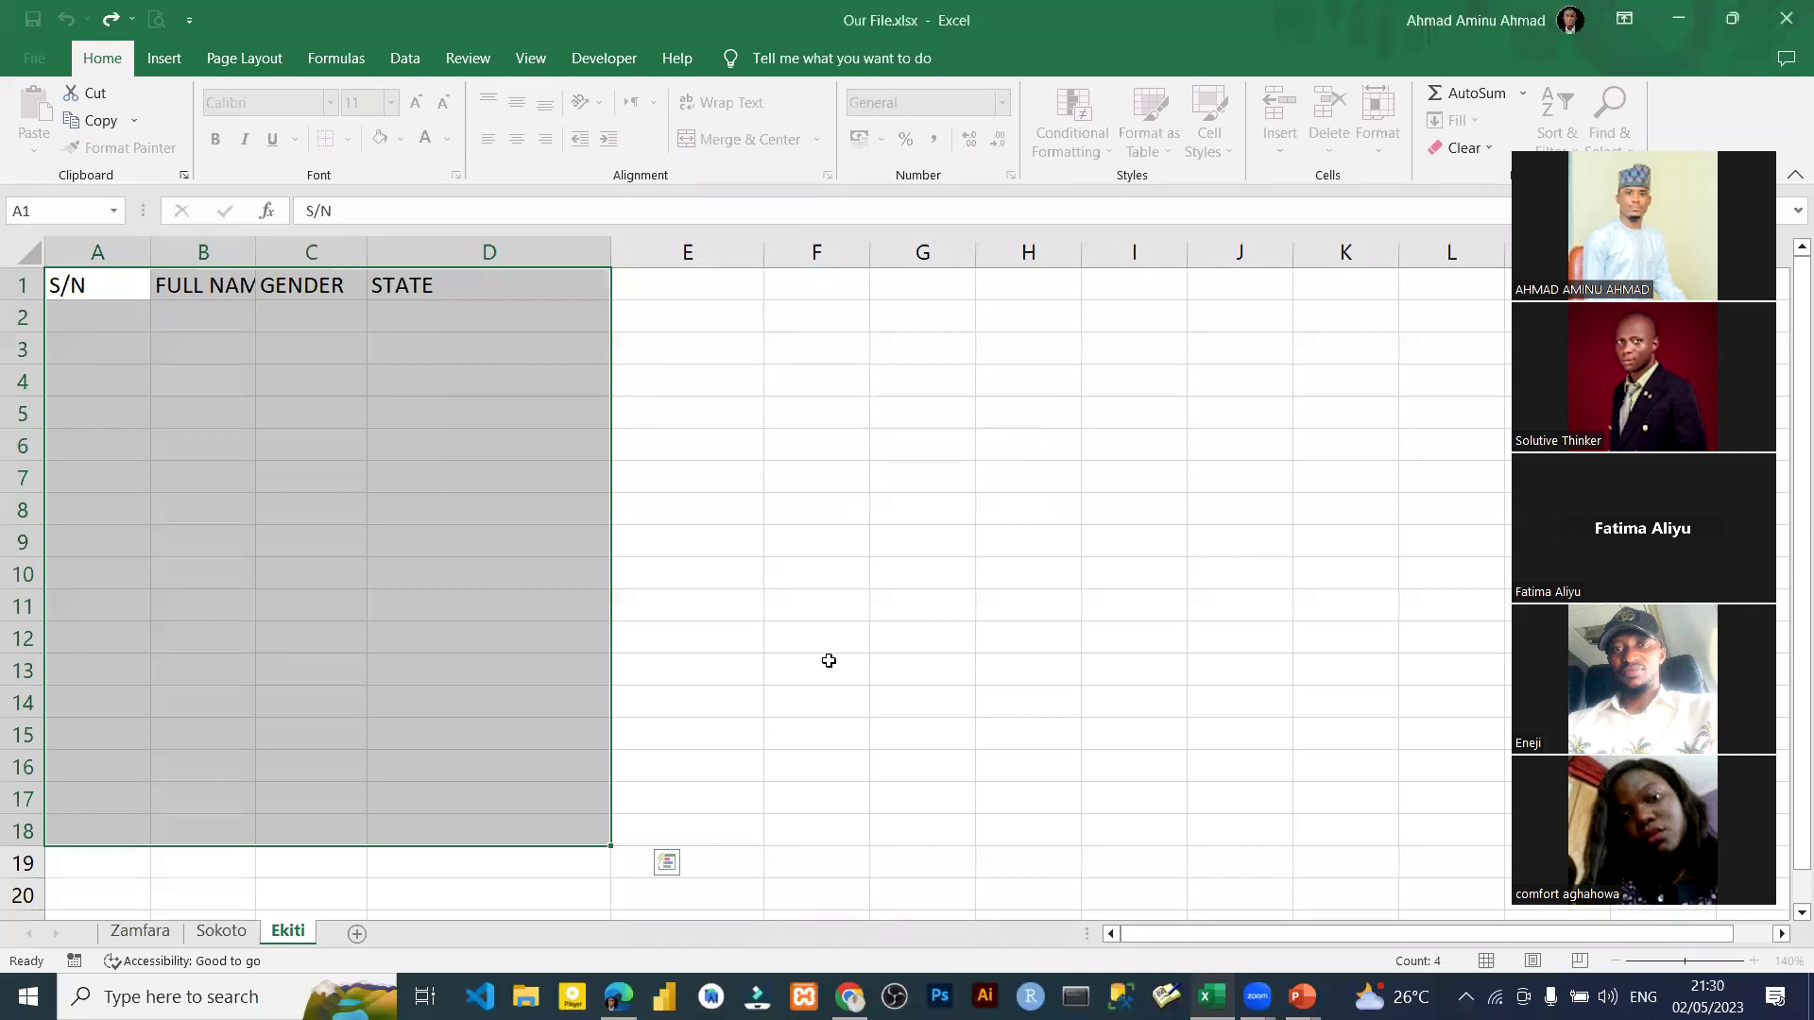
Click through cells of the new table and erase stray text typed into E8.
click(846, 639)
click(182, 406)
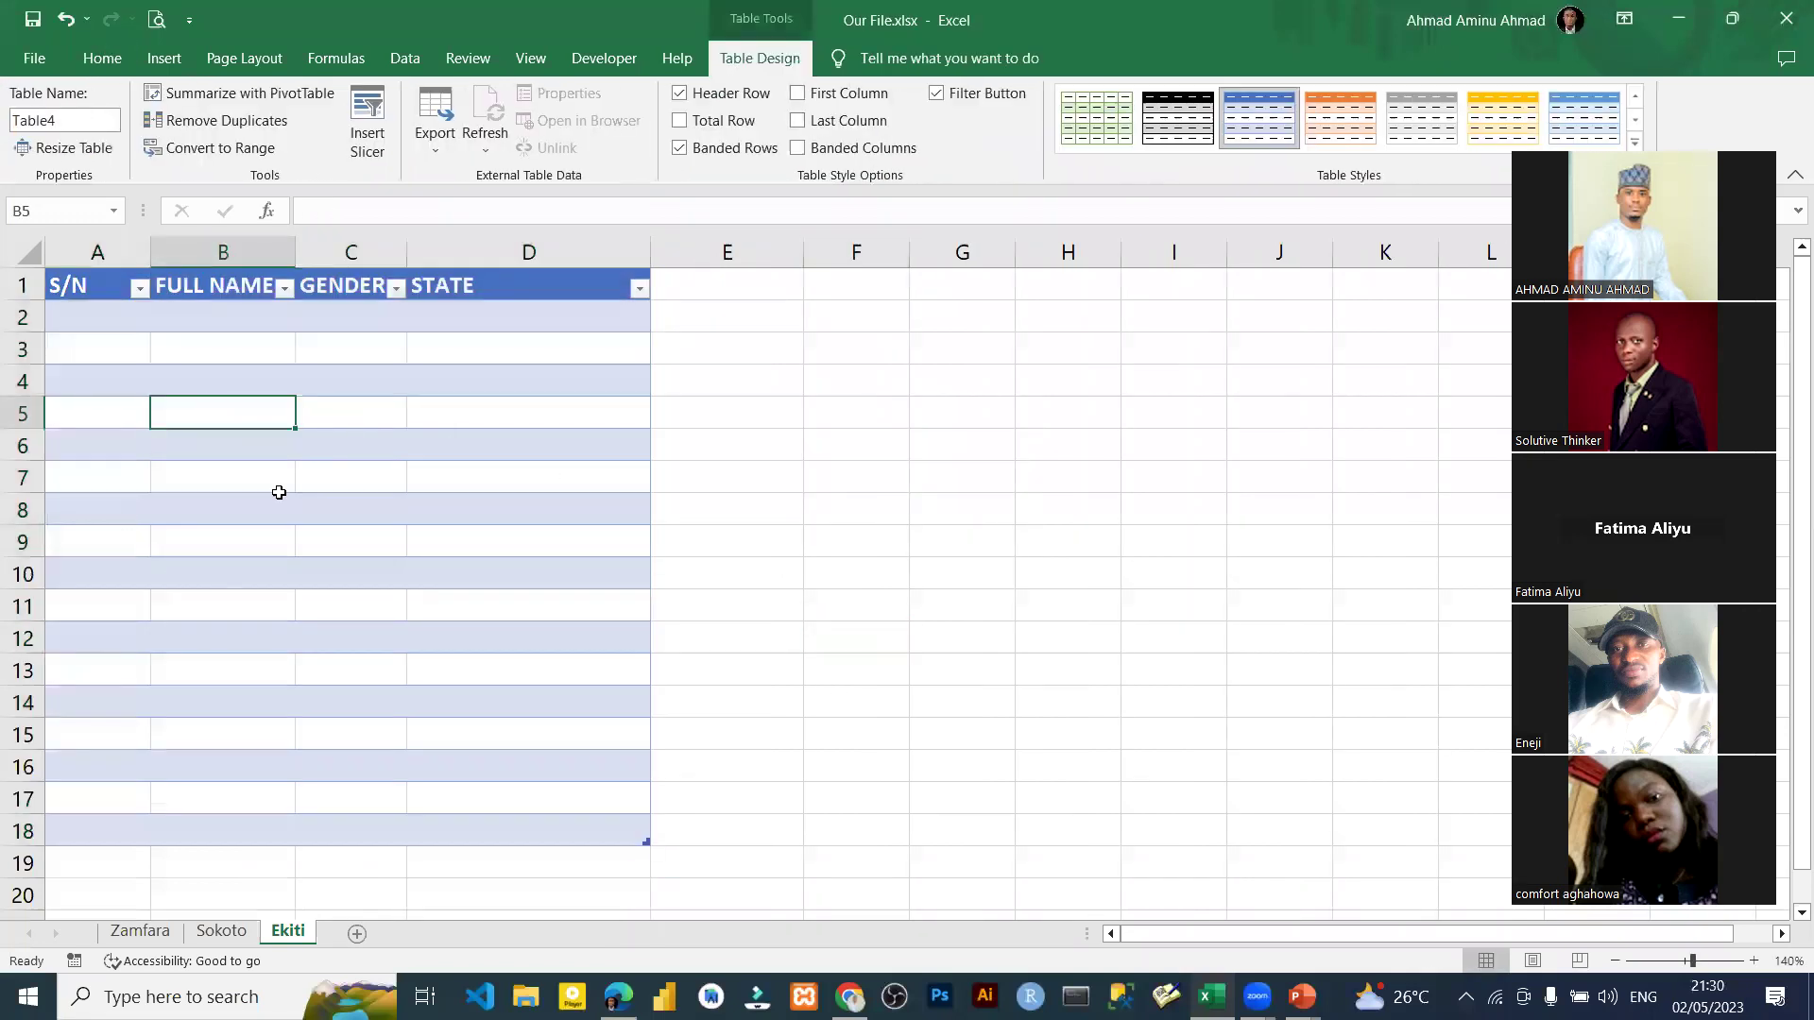
click(137, 516)
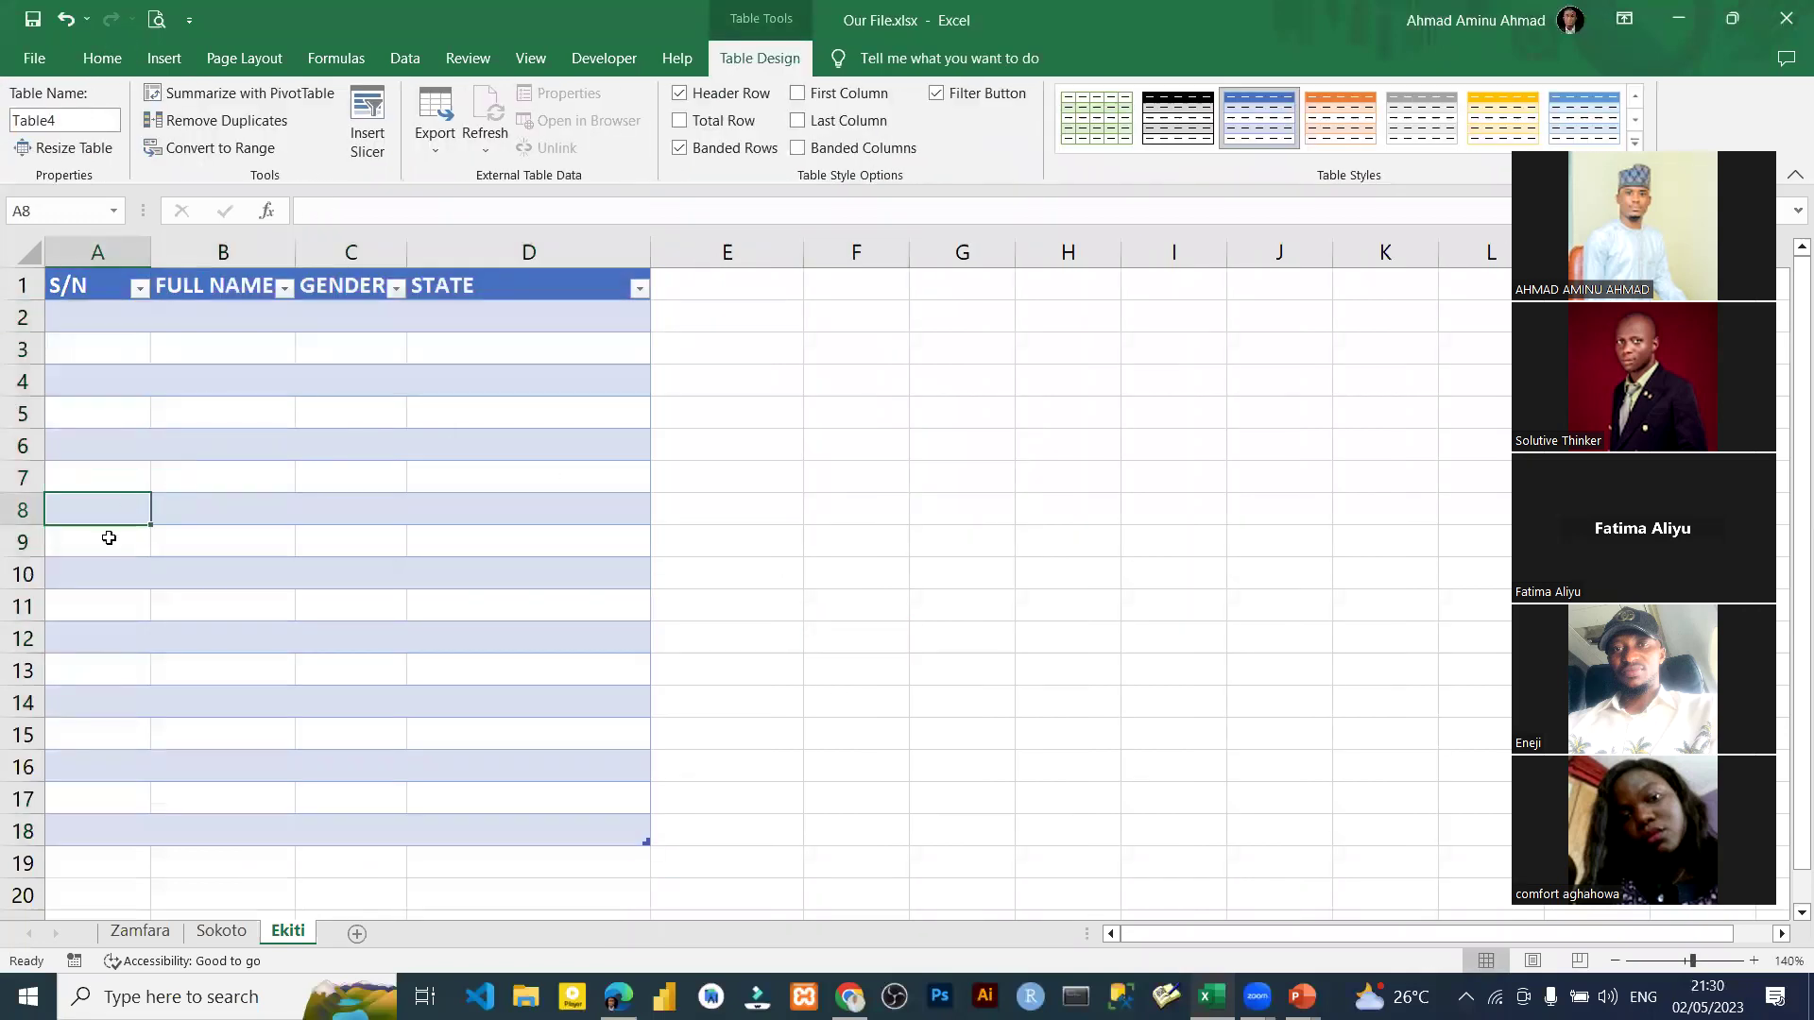
click(220, 508)
click(218, 397)
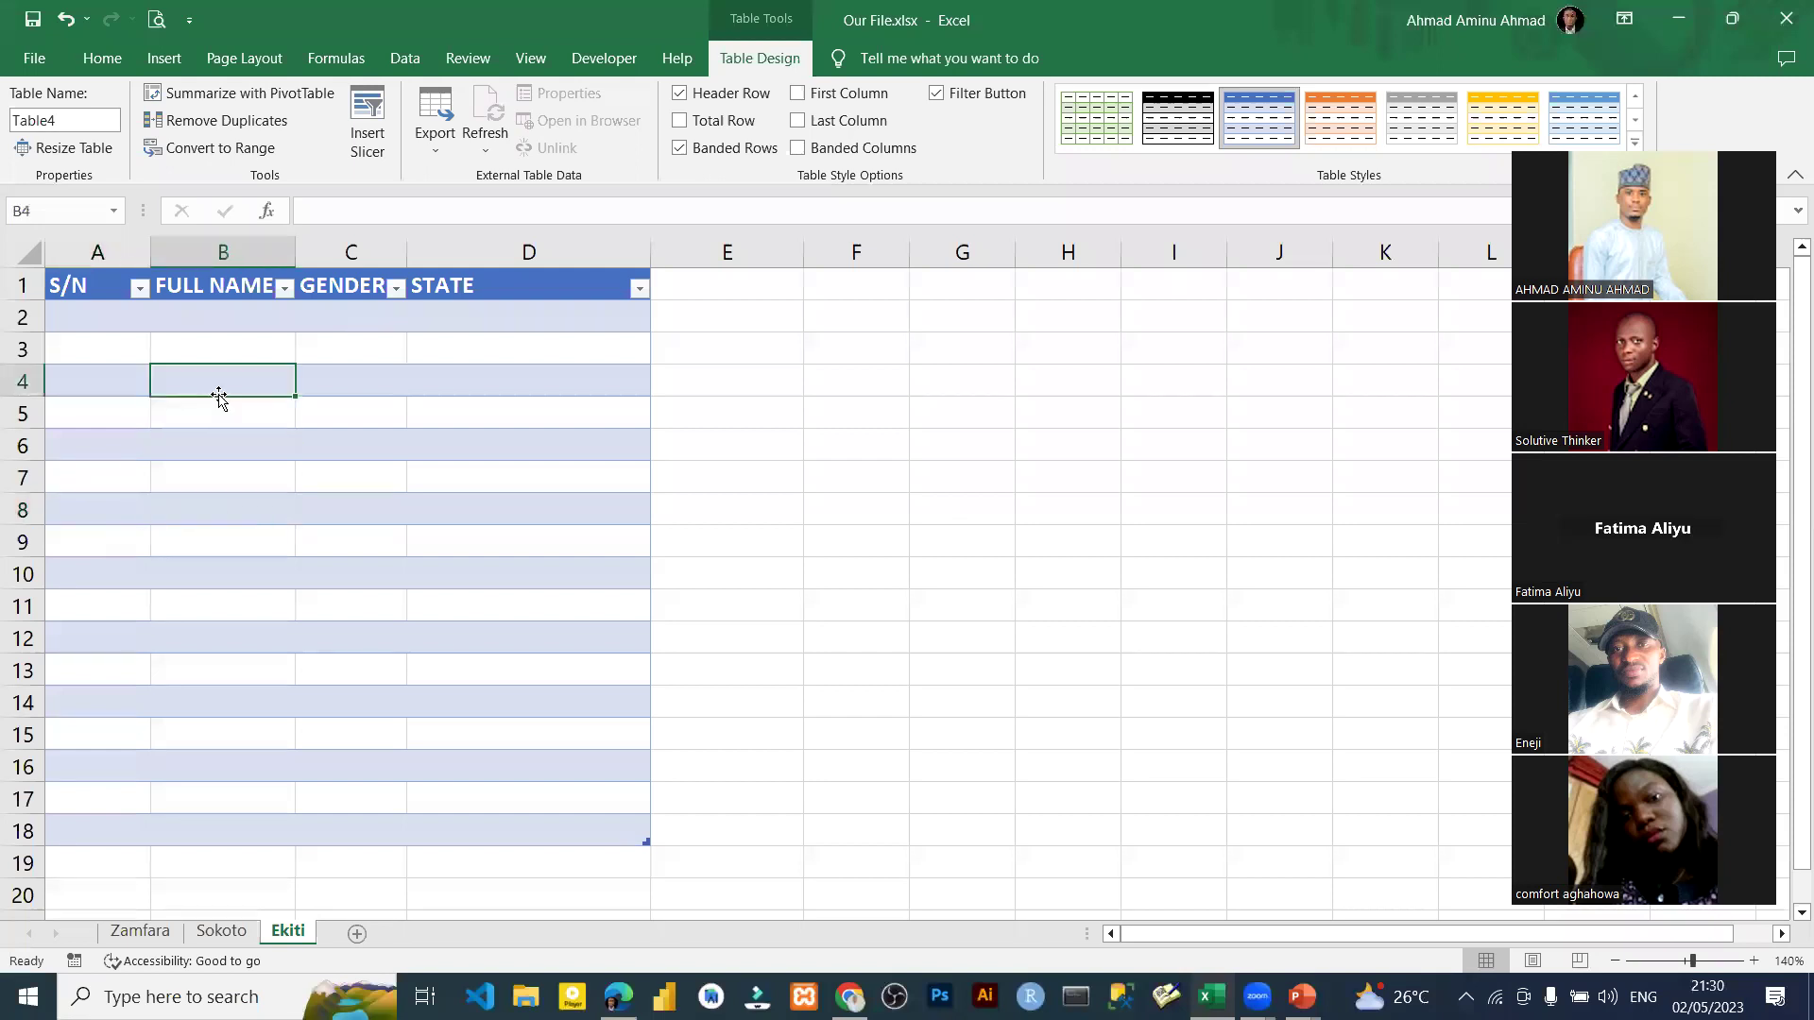
click(37, 57)
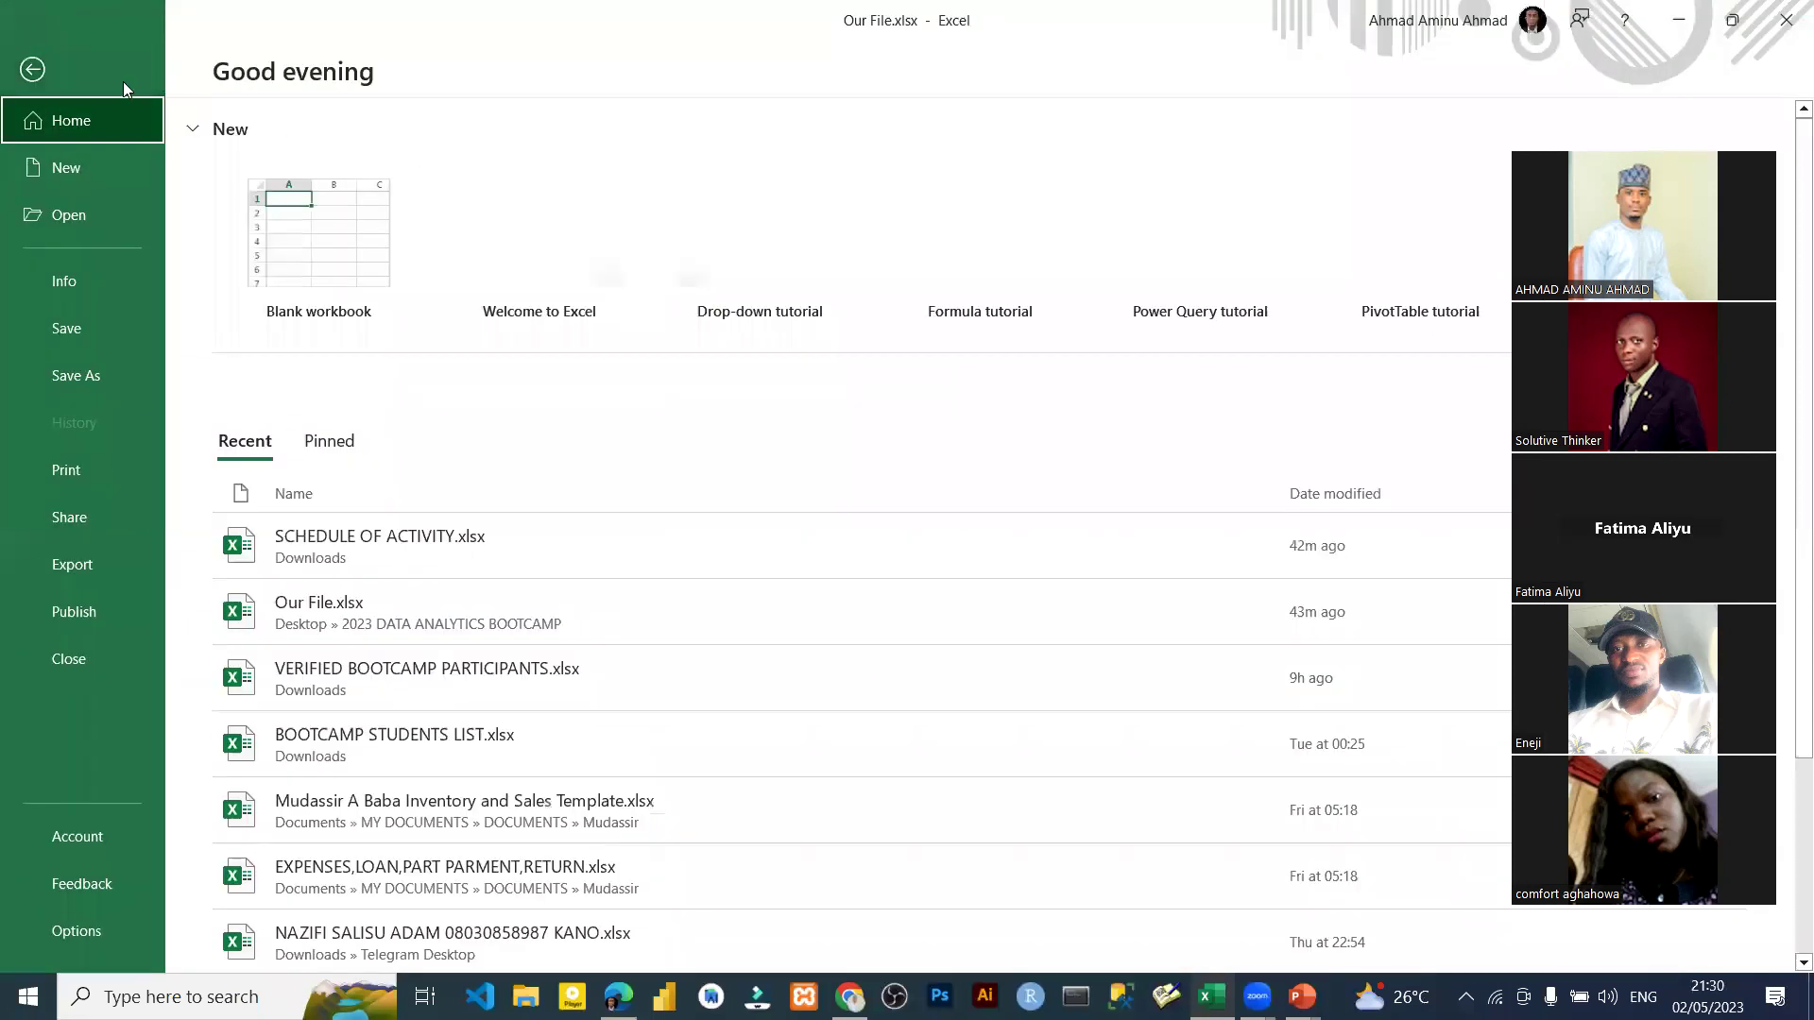
click(32, 69)
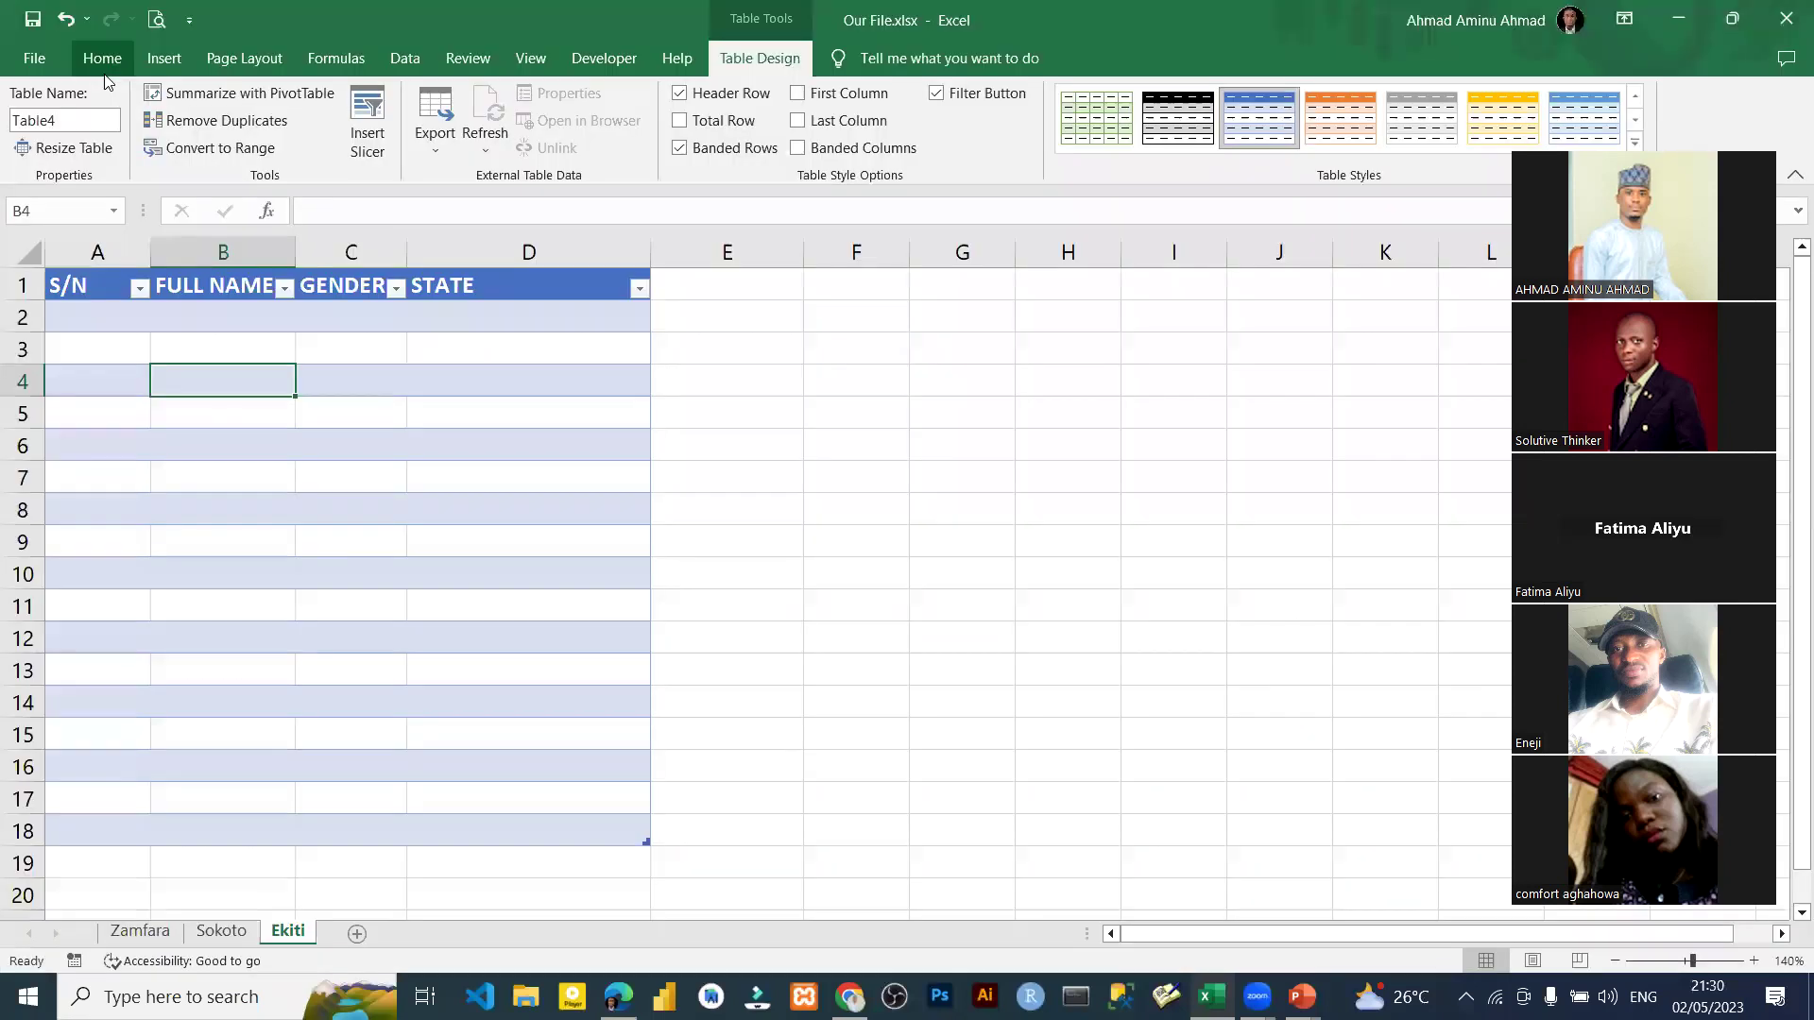
click(636, 508)
click(661, 507)
text(ss)
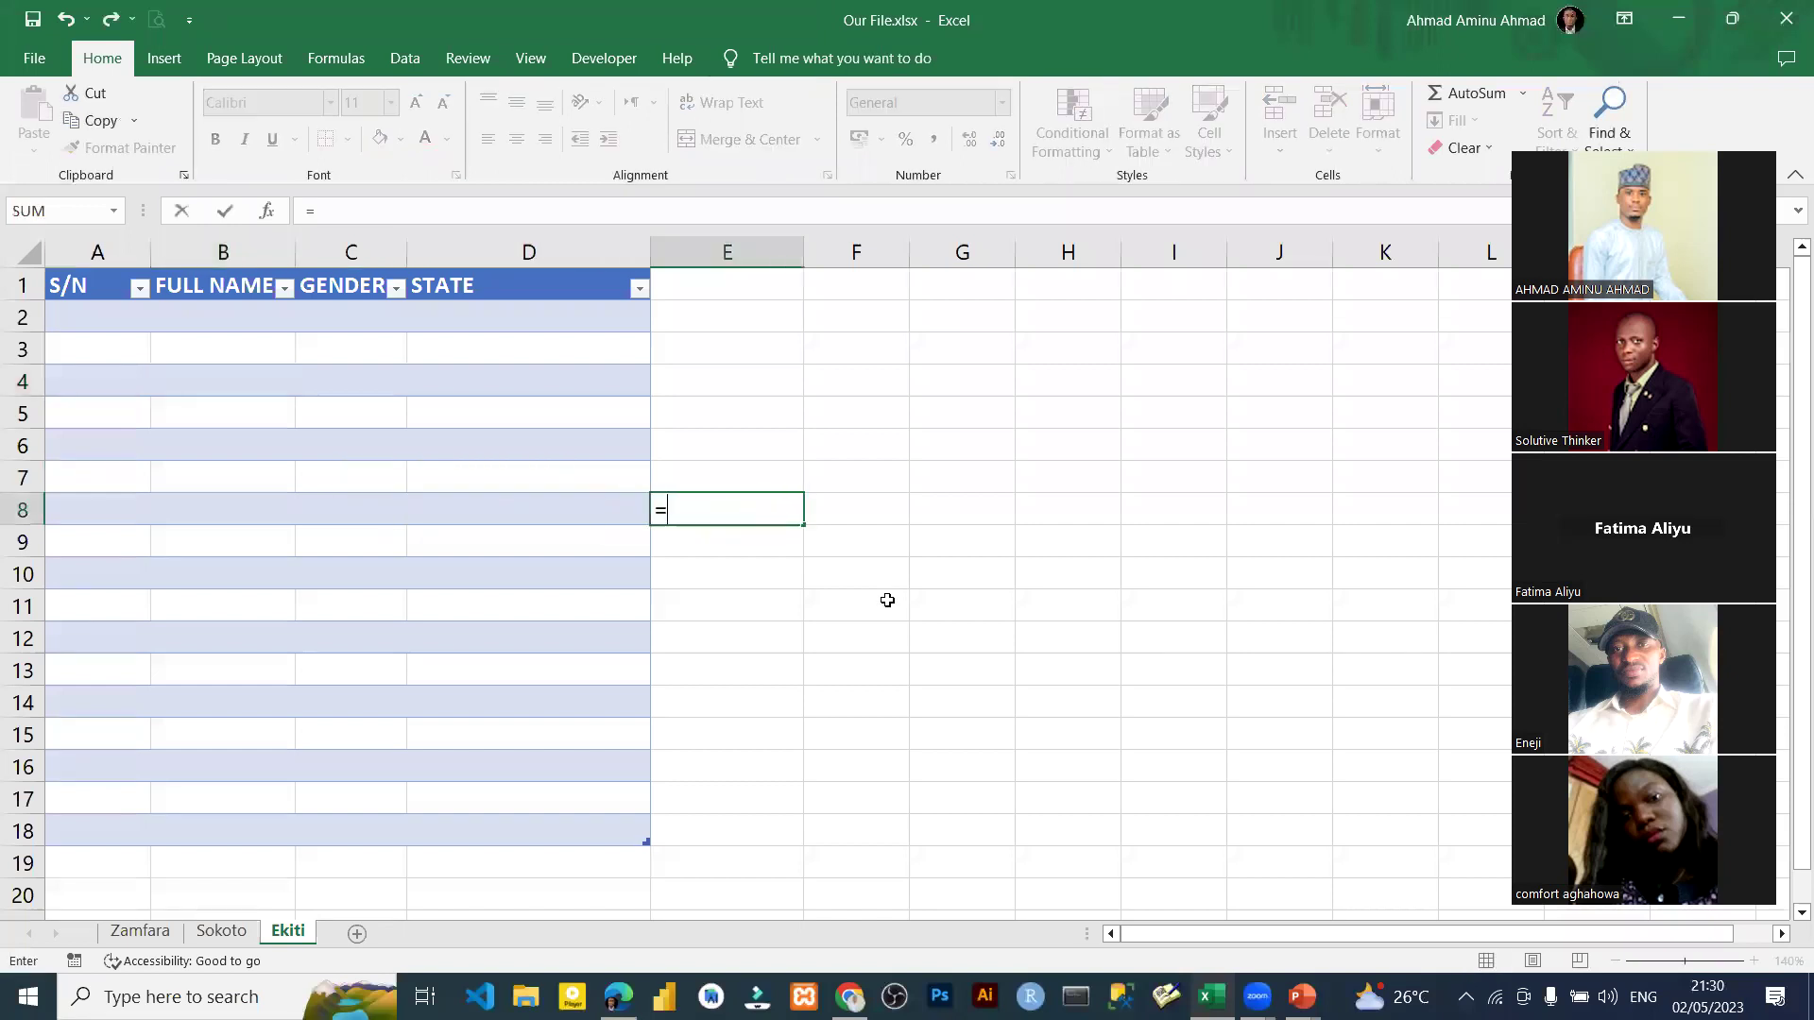
key(BackSpace)
key(BackSpace)
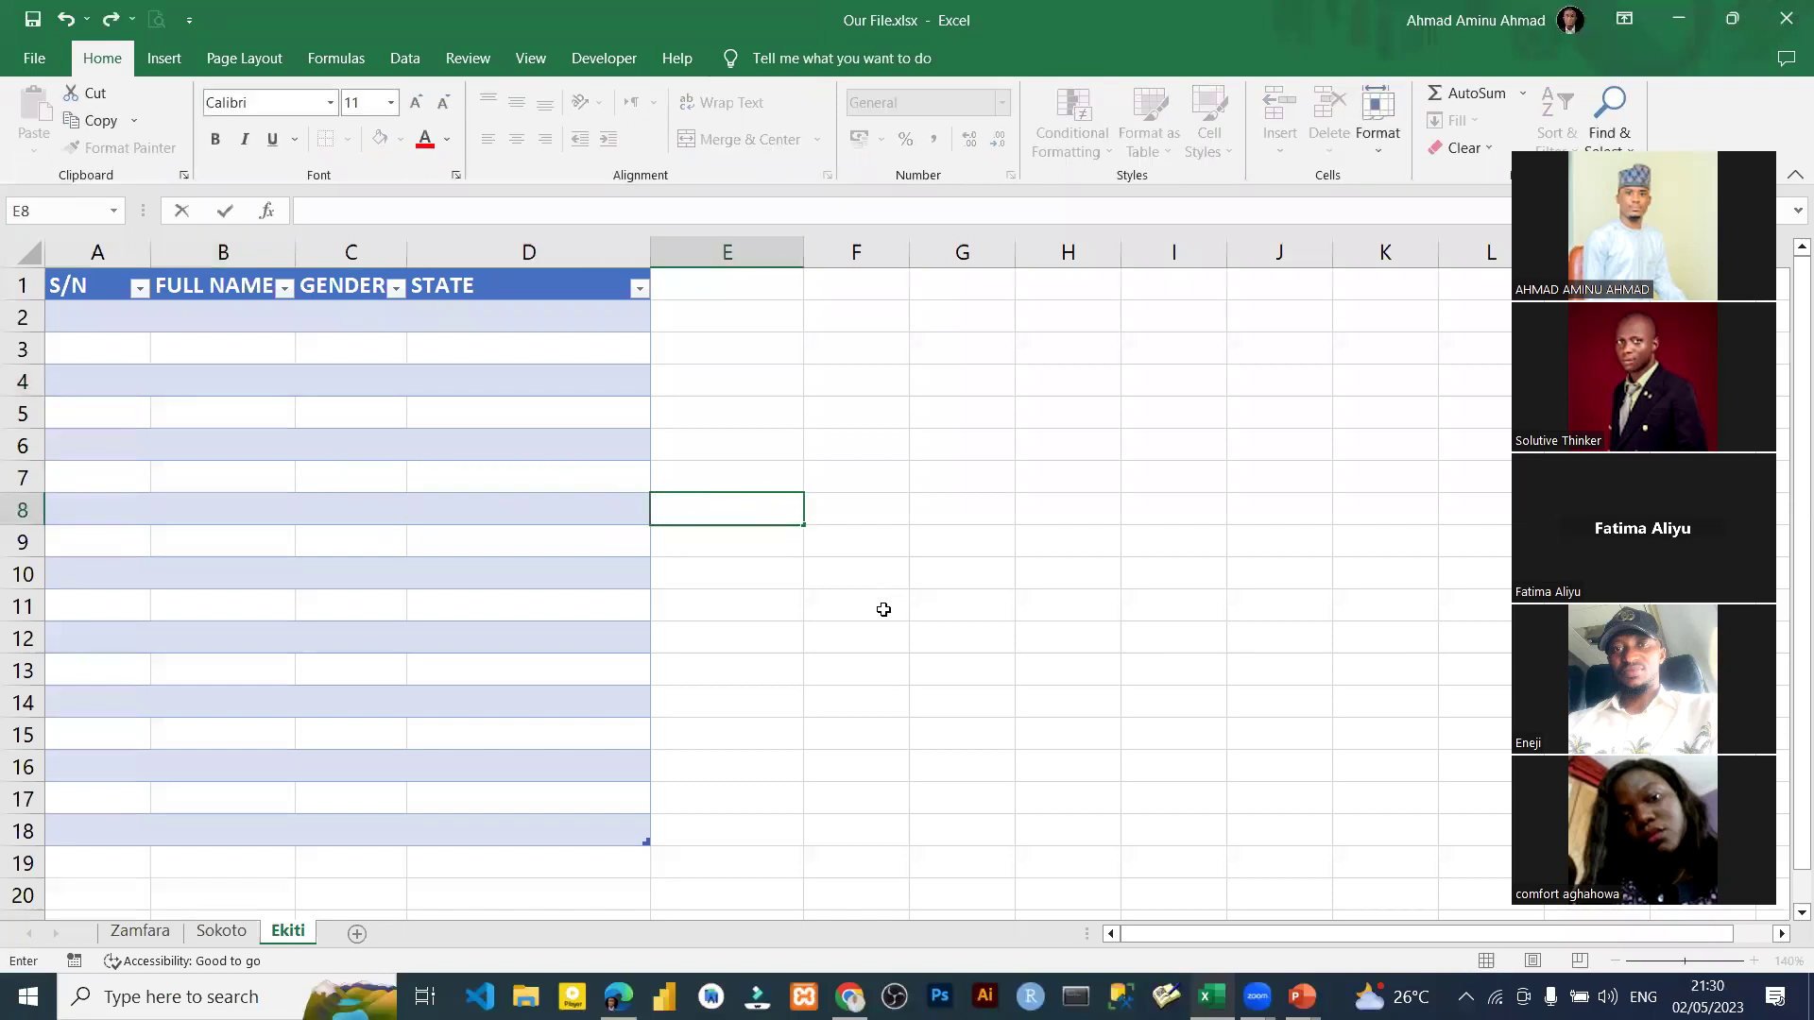
click(559, 633)
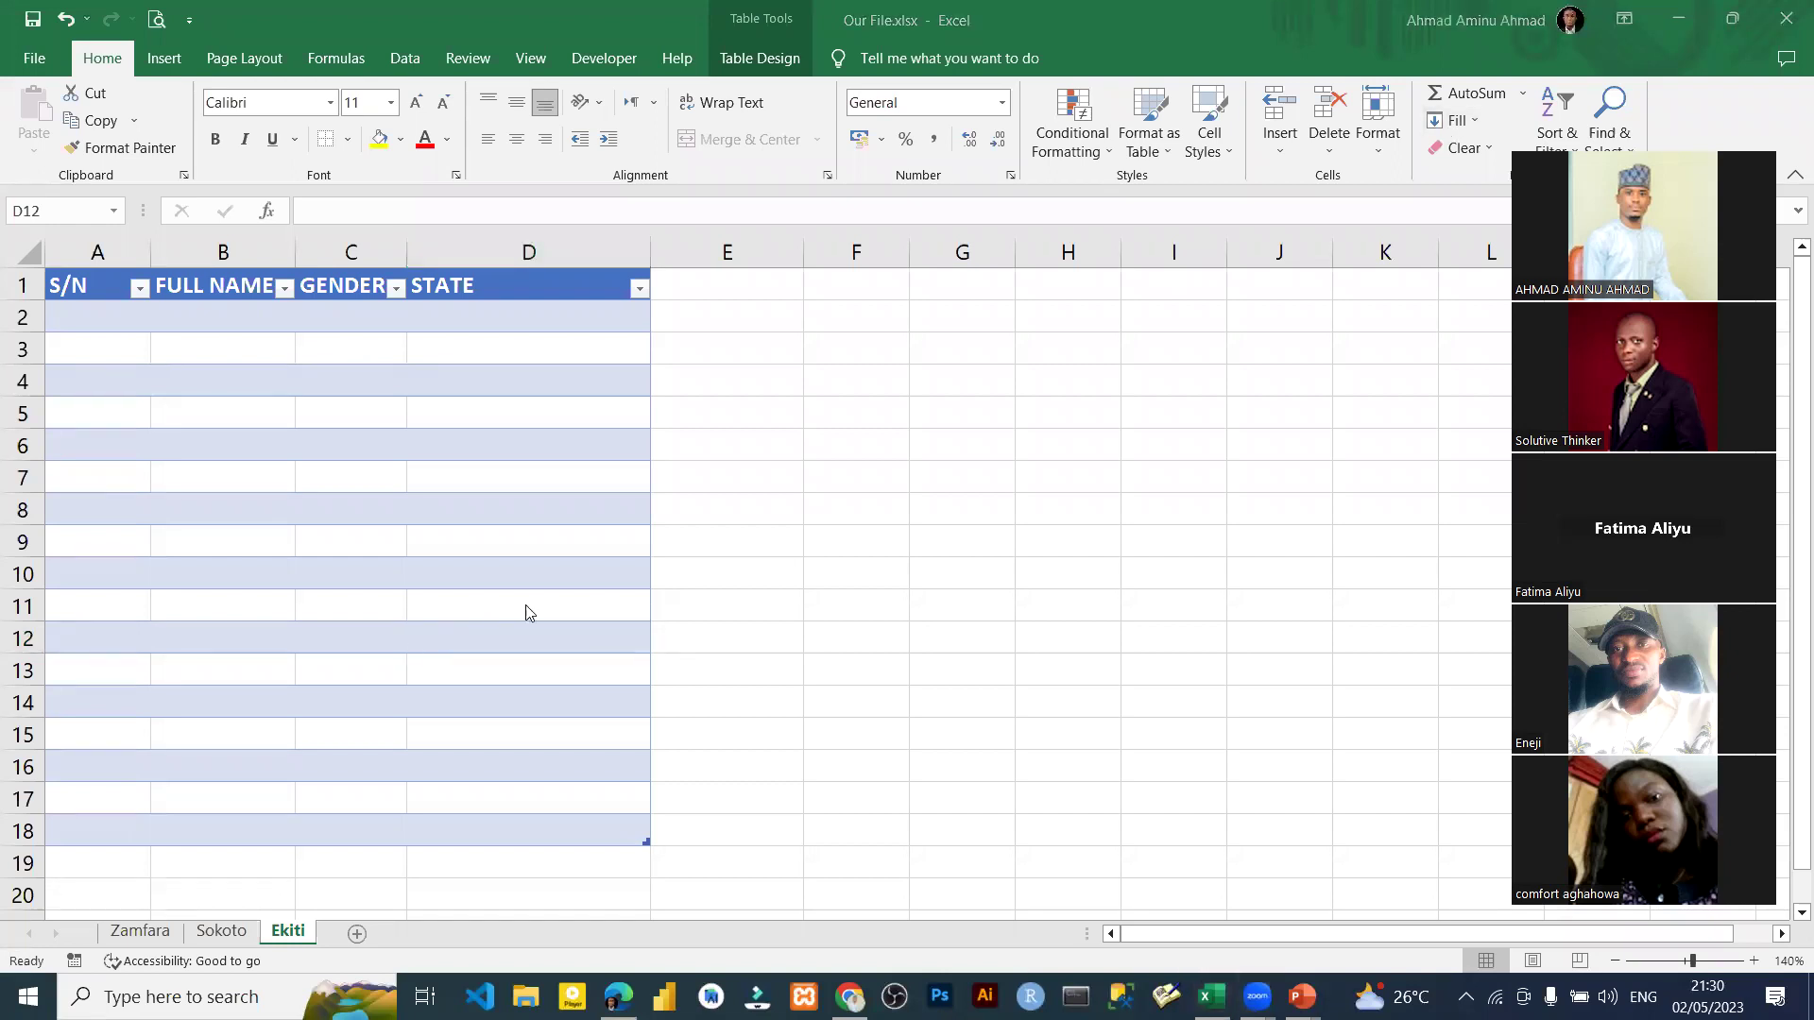
click(740, 562)
key(ctrl+z)
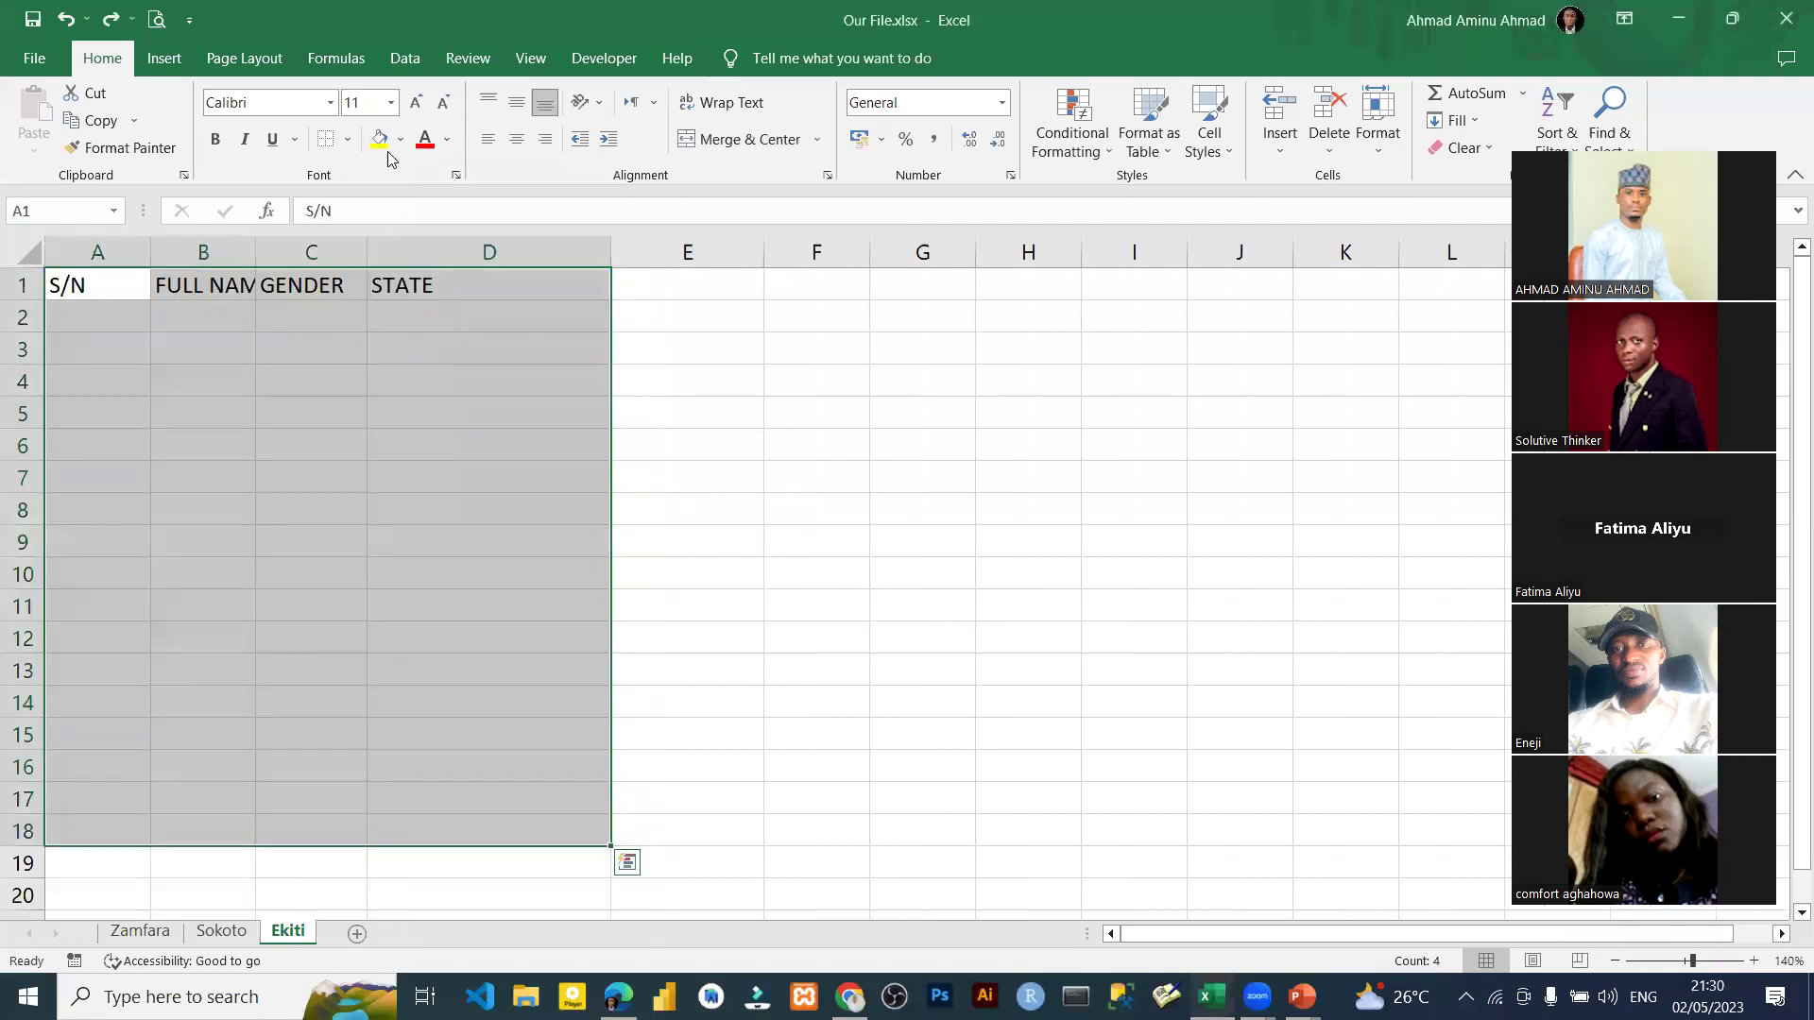
click(348, 139)
click(217, 384)
drag(250, 246, 351, 248)
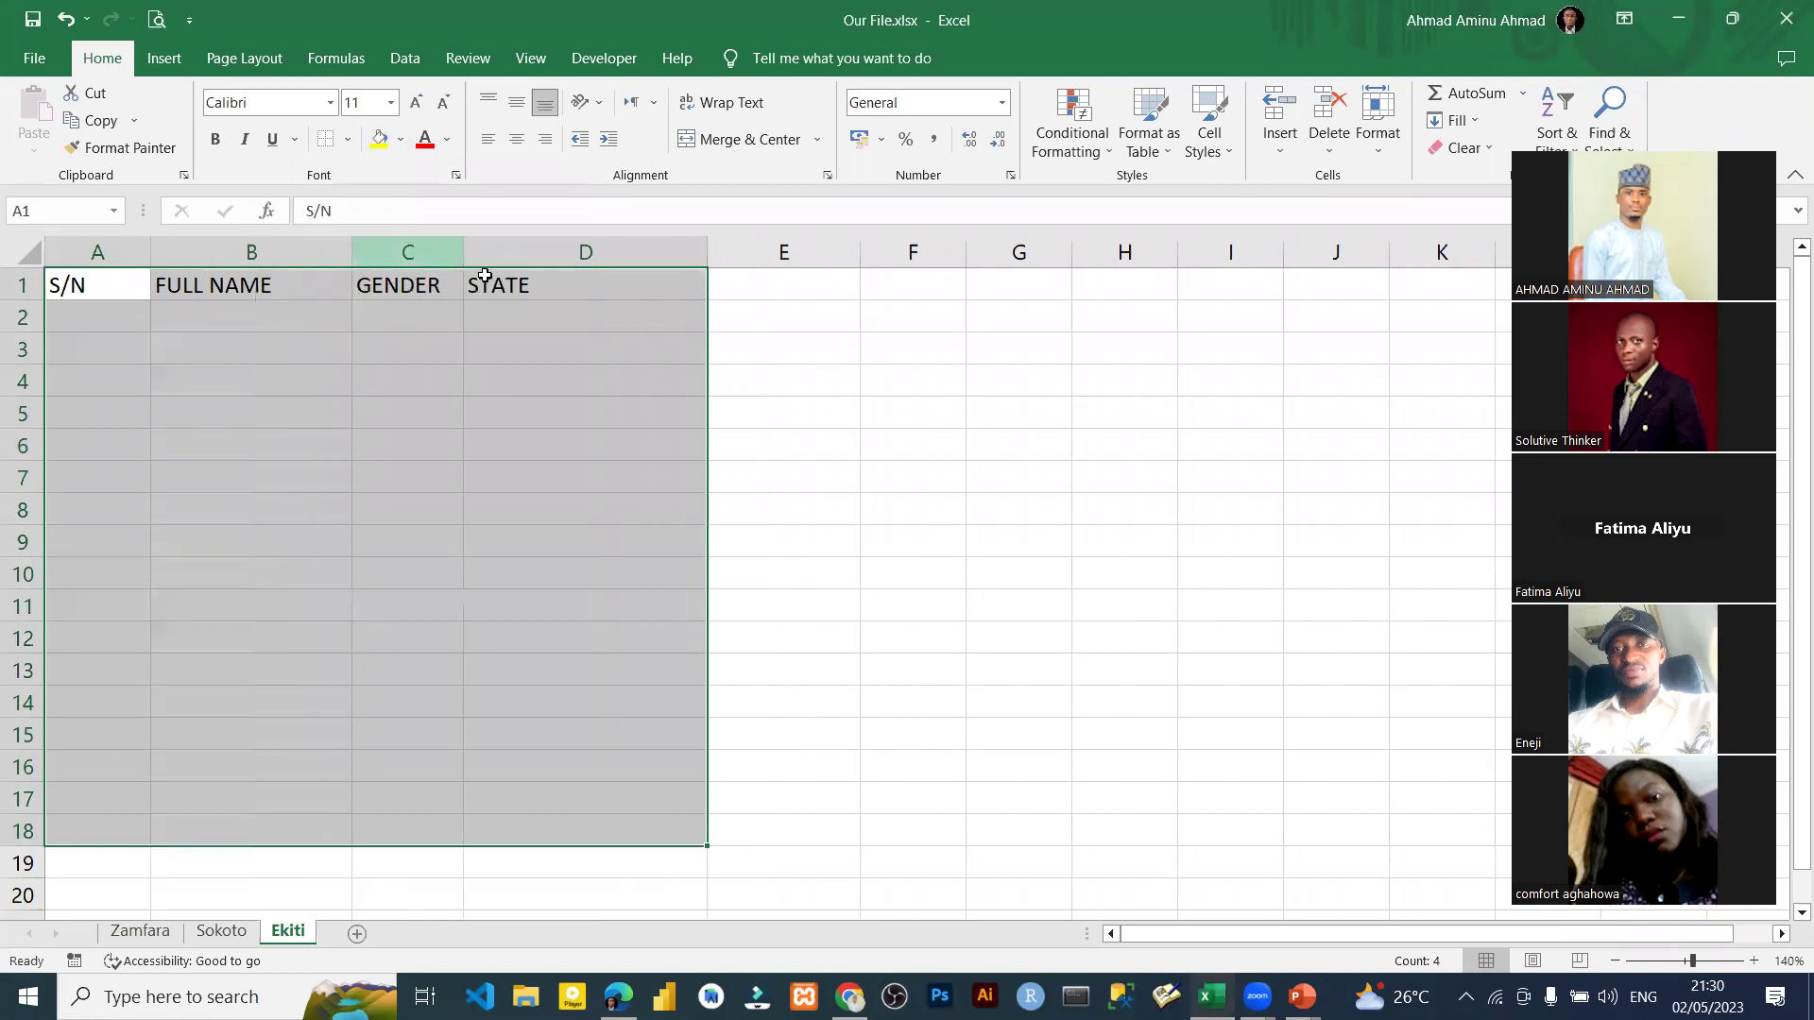
drag(463, 250, 544, 267)
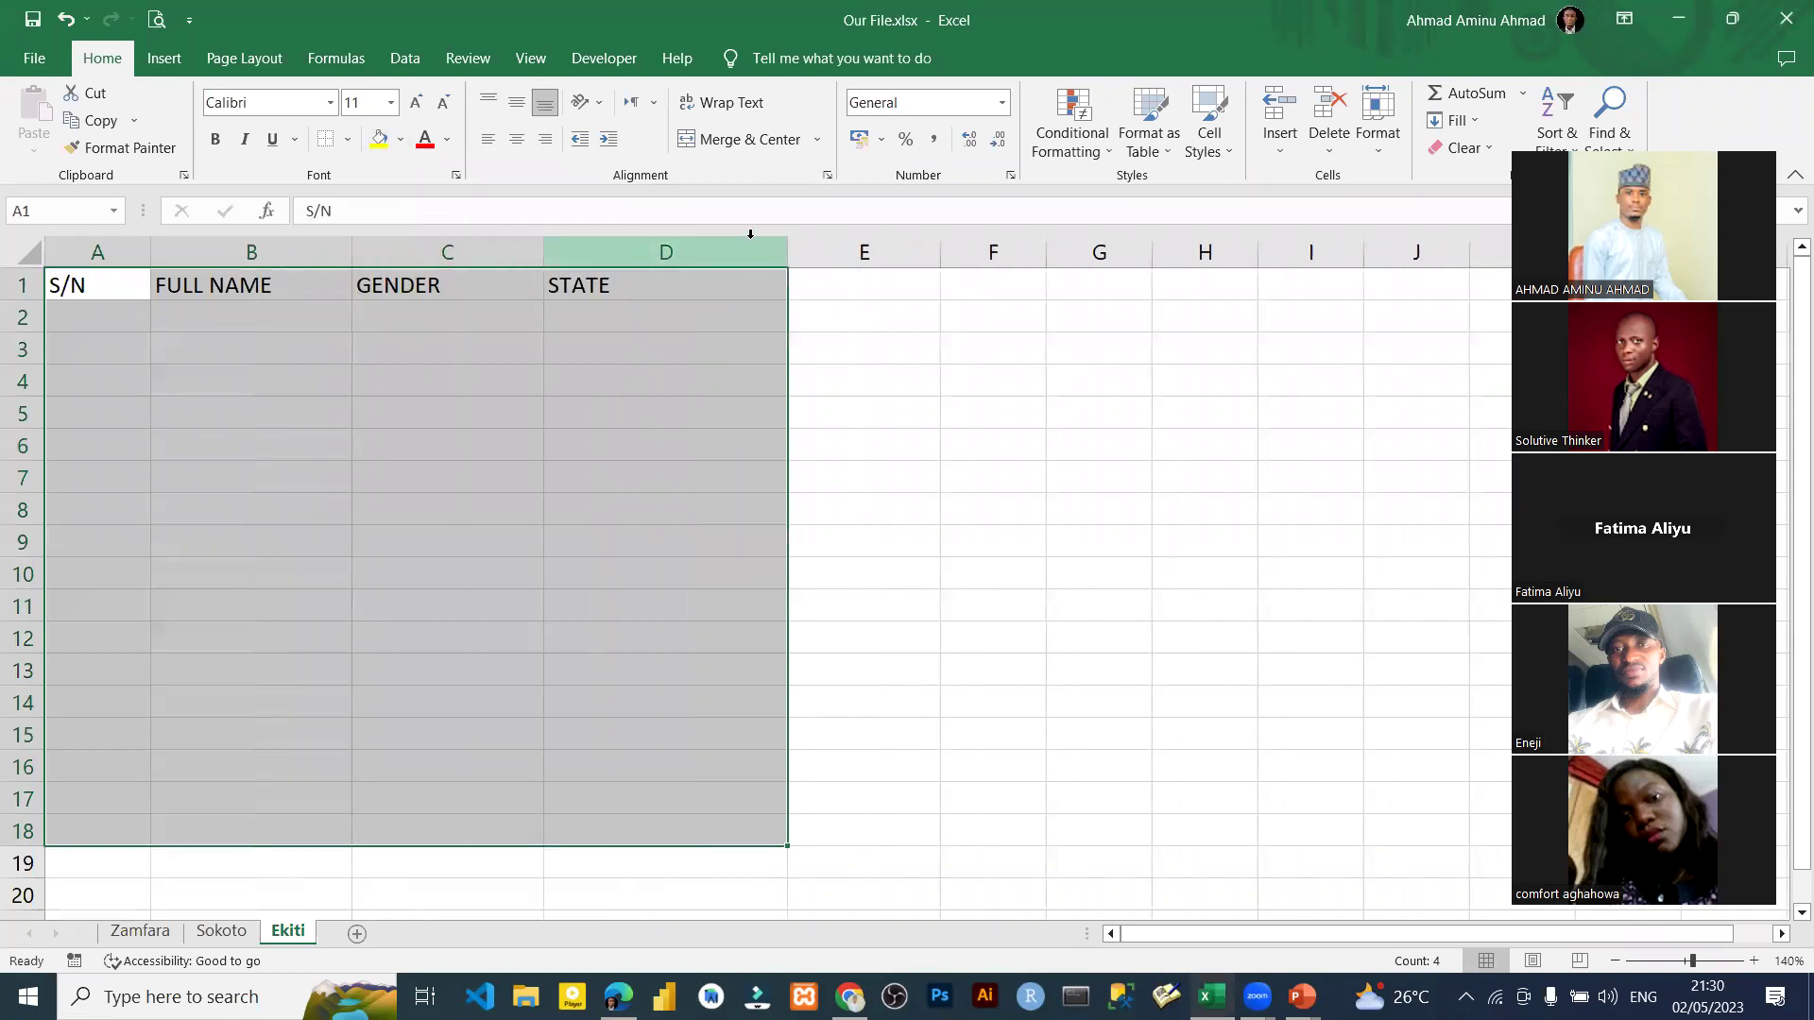
drag(711, 232, 633, 251)
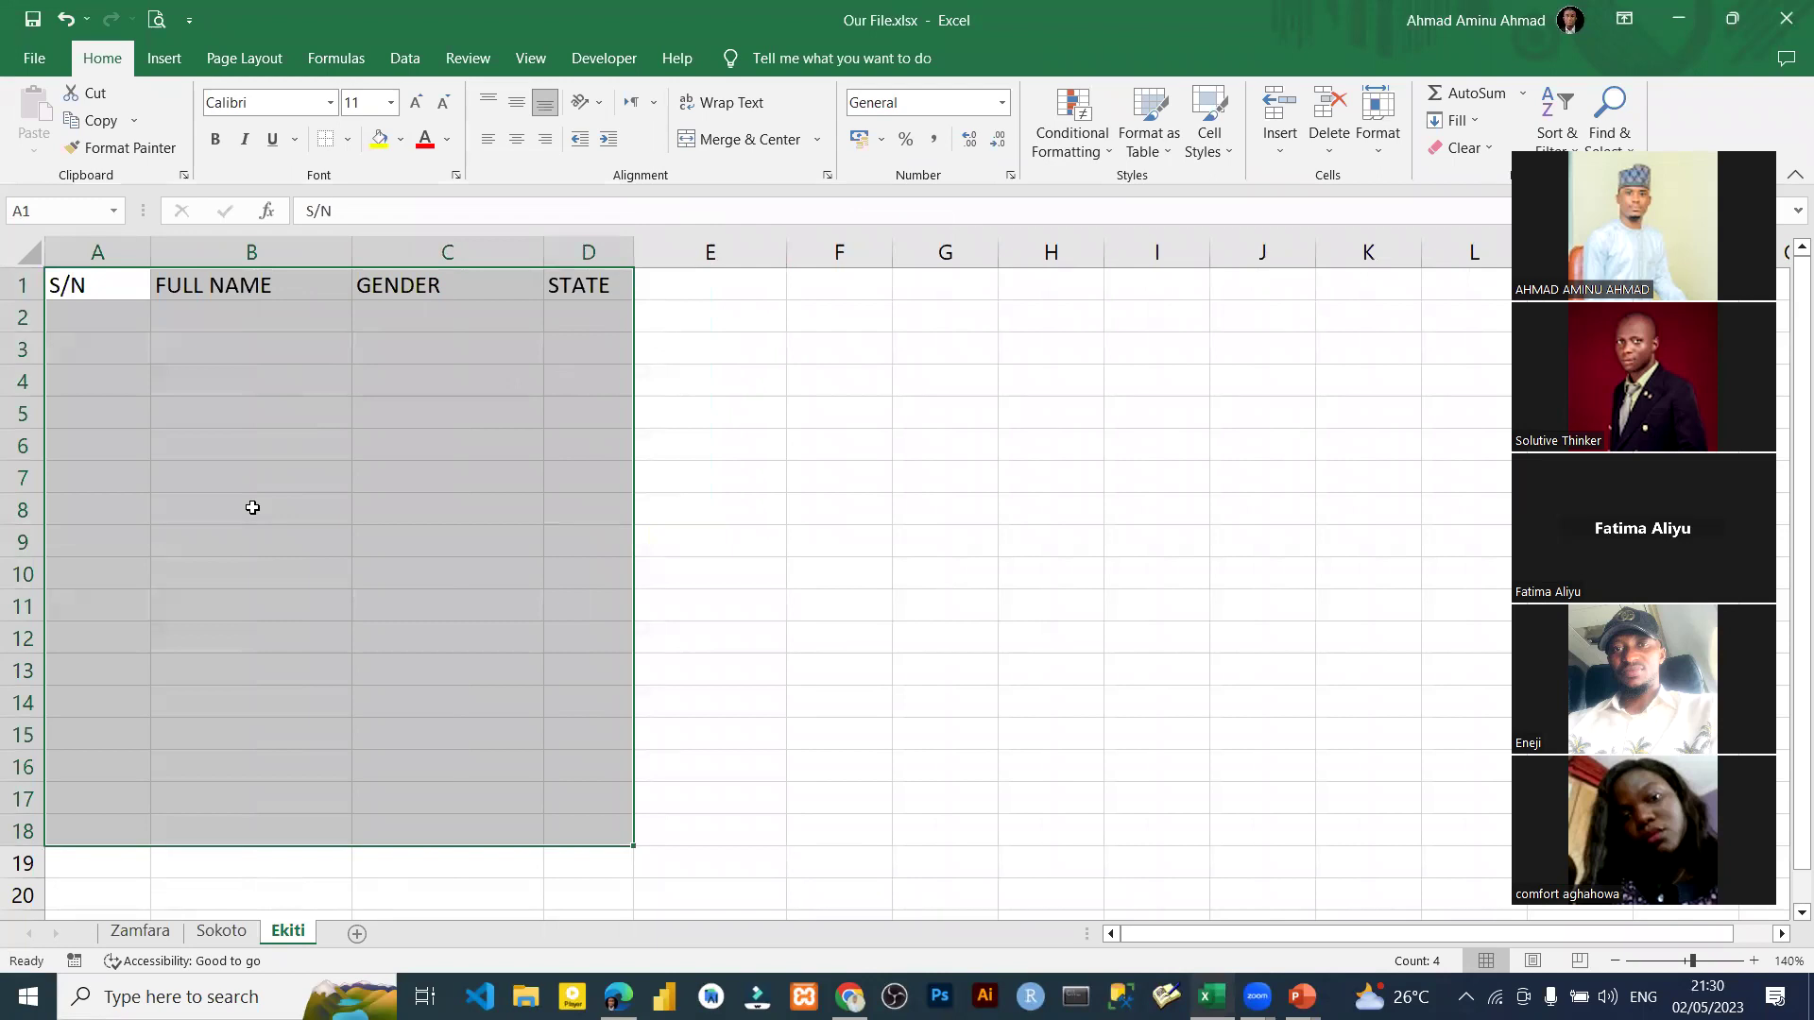
click(559, 510)
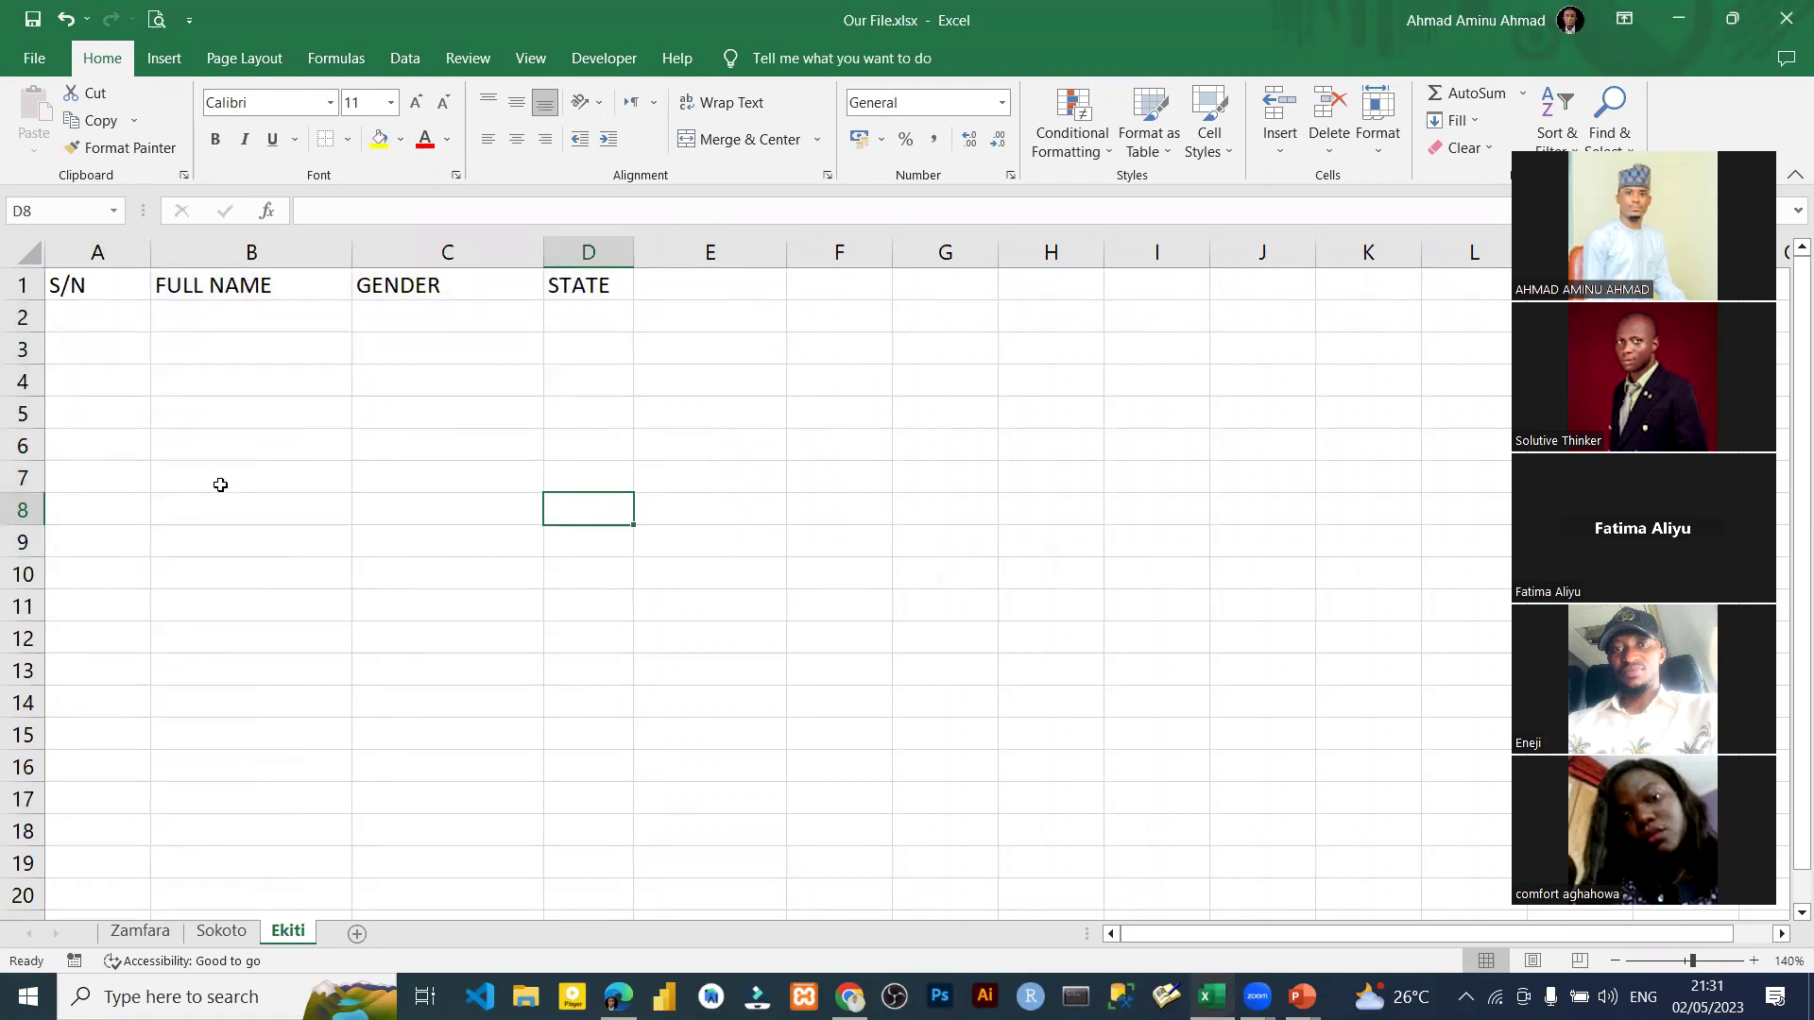
drag(365, 458, 368, 435)
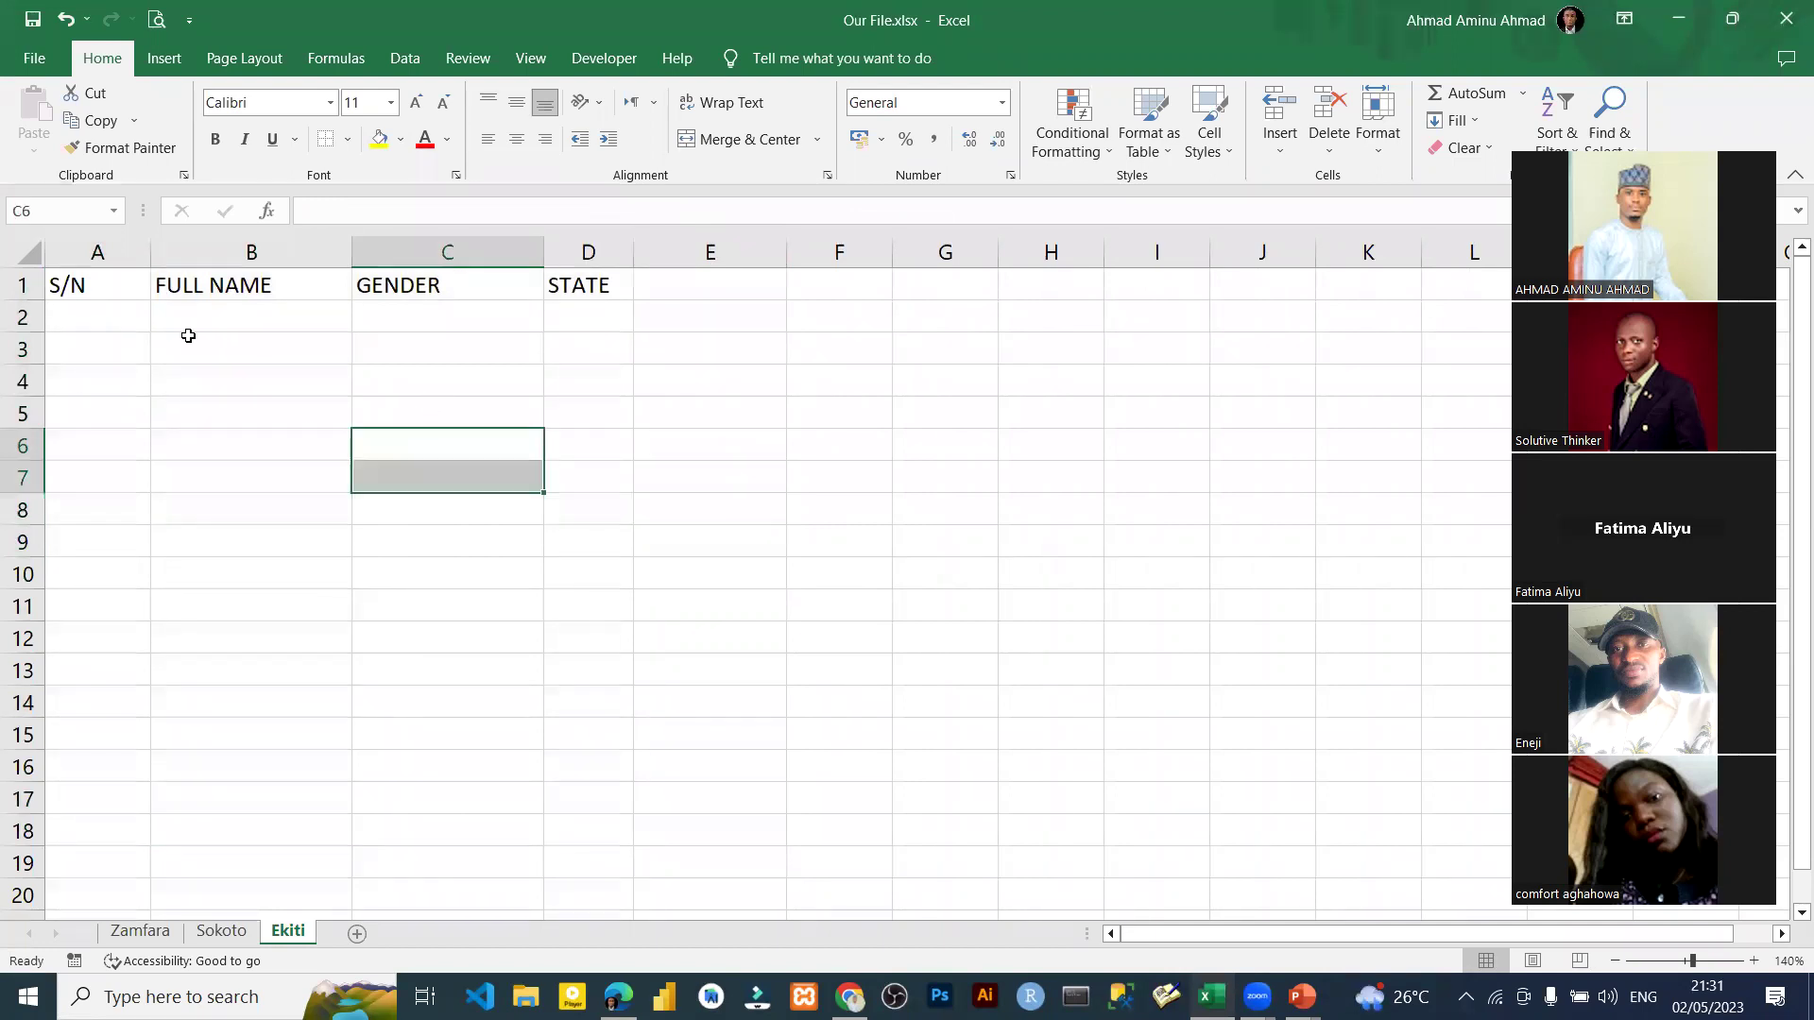
drag(113, 288, 566, 548)
click(523, 750)
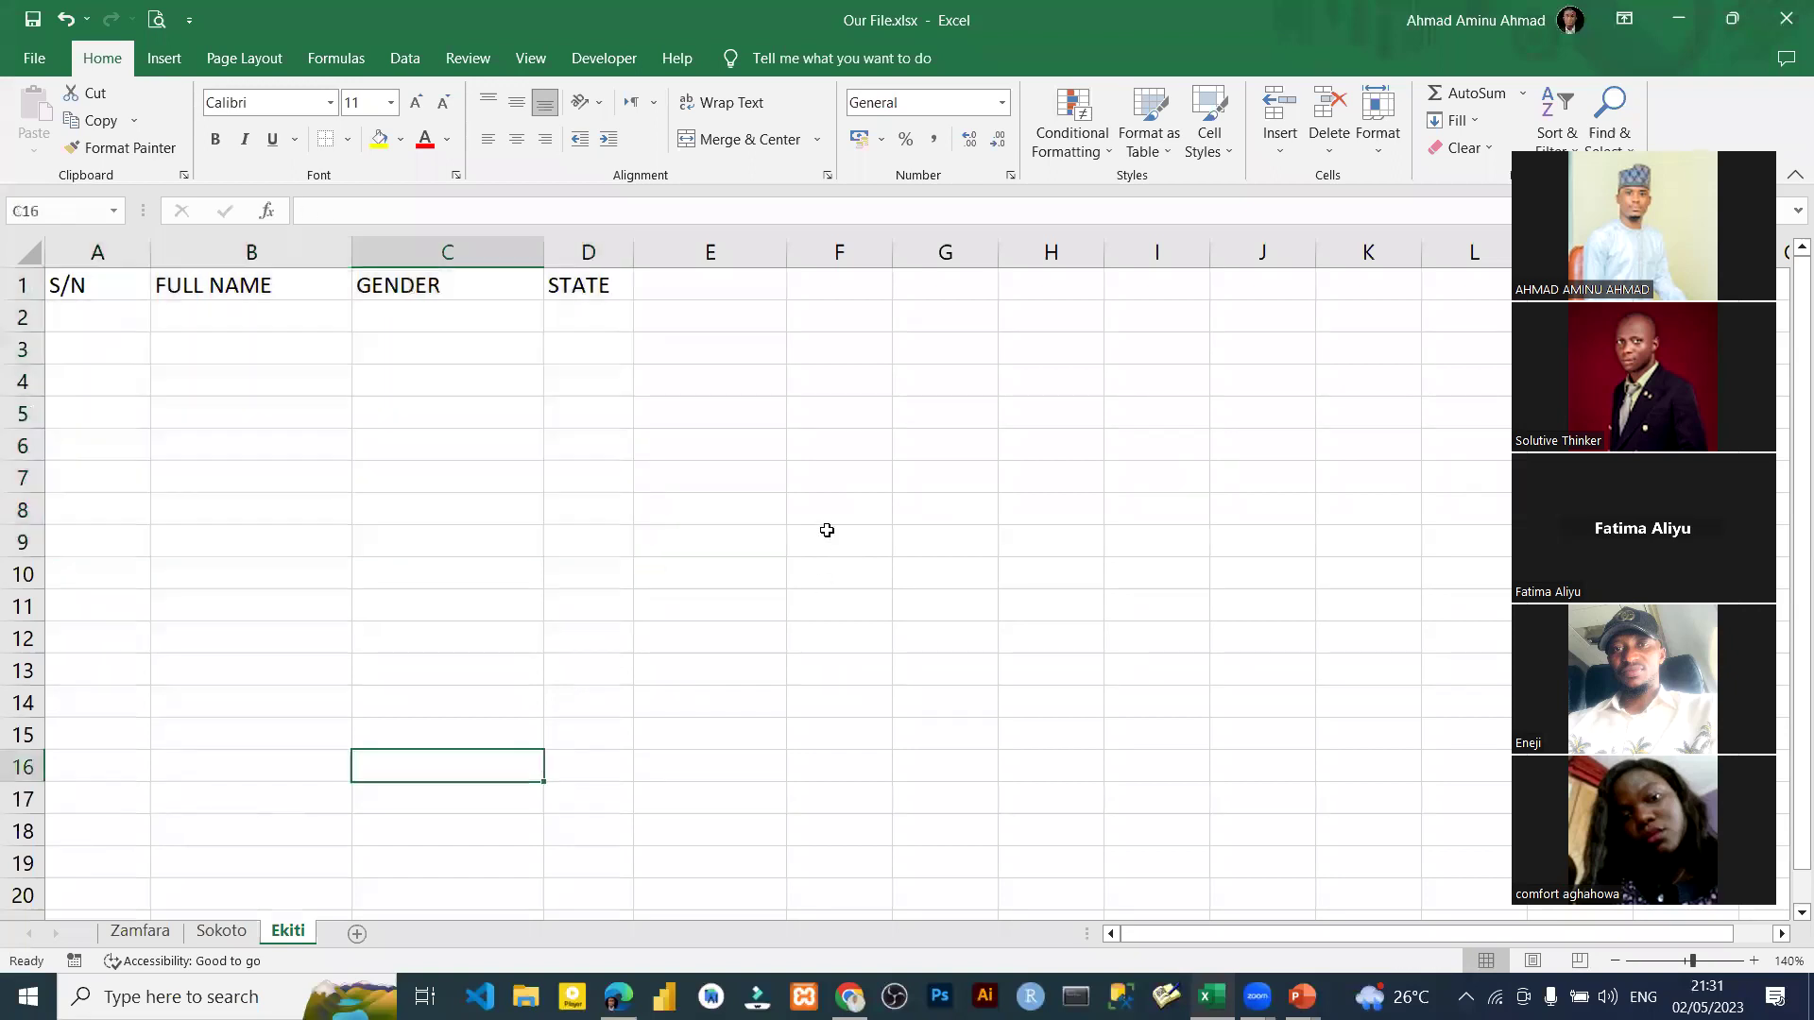
drag(719, 383, 945, 605)
click(721, 591)
click(429, 506)
click(203, 449)
click(218, 356)
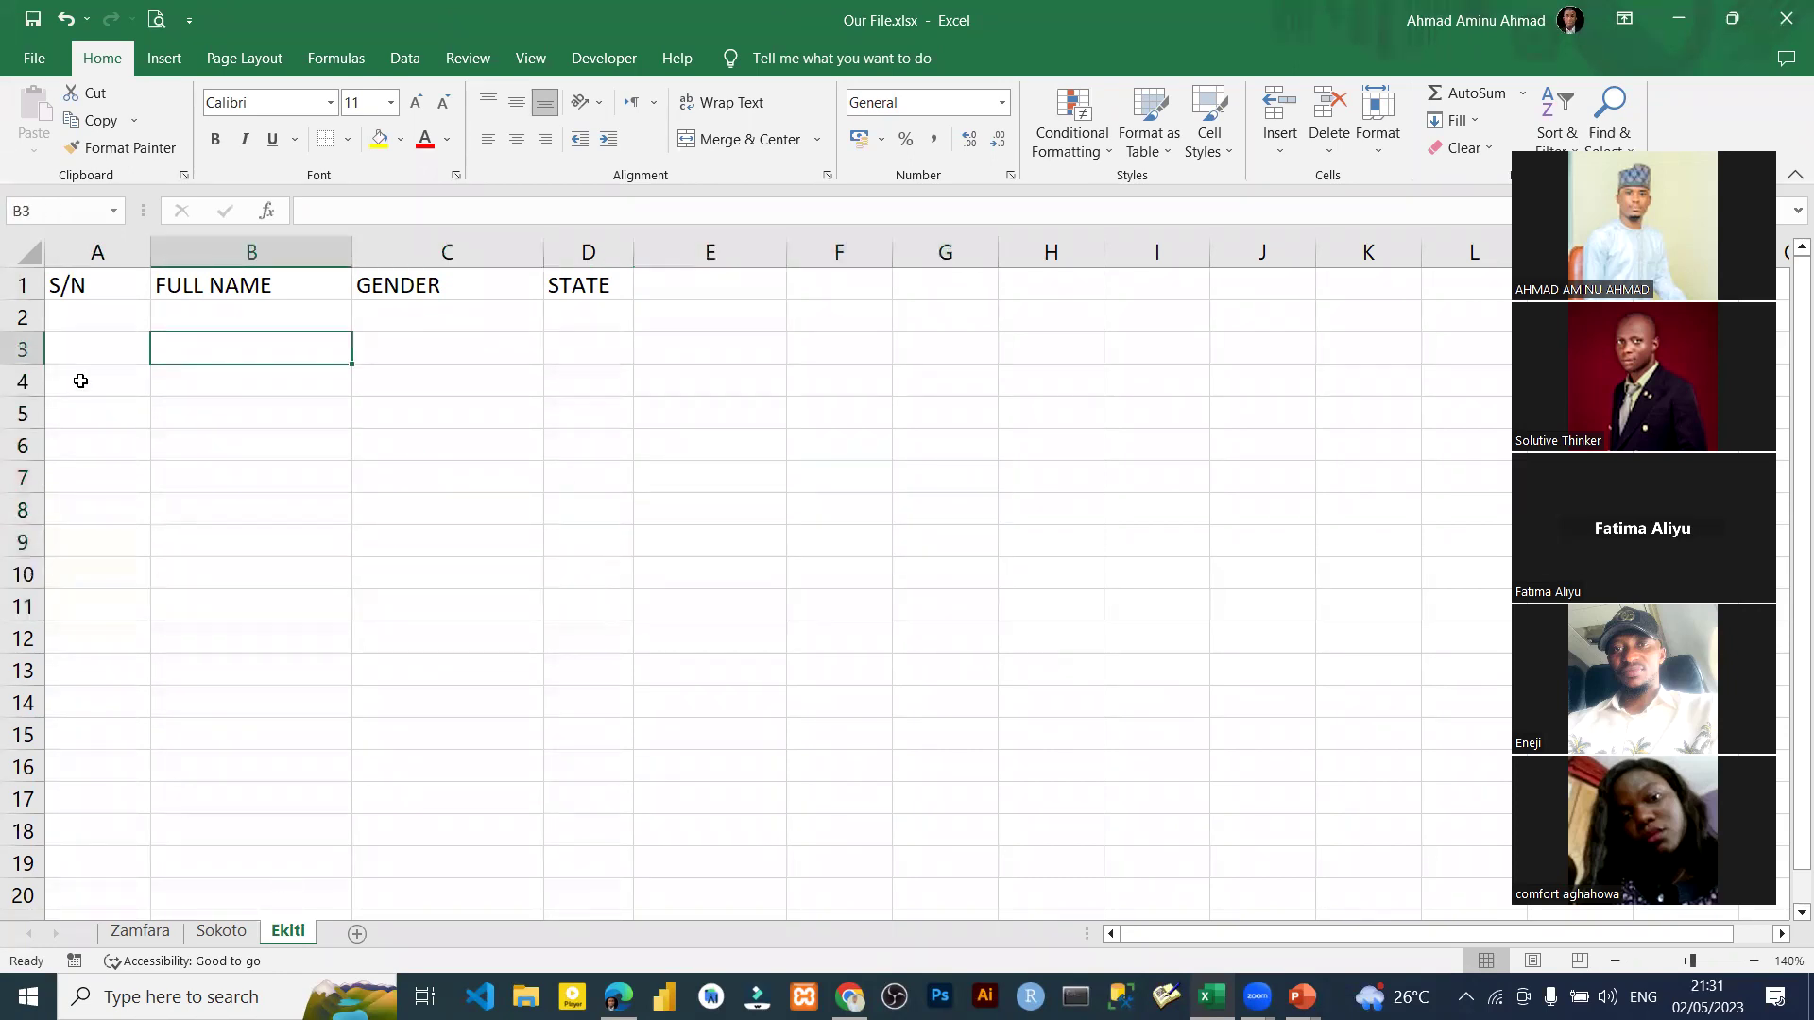
click(82, 381)
click(449, 572)
click(311, 567)
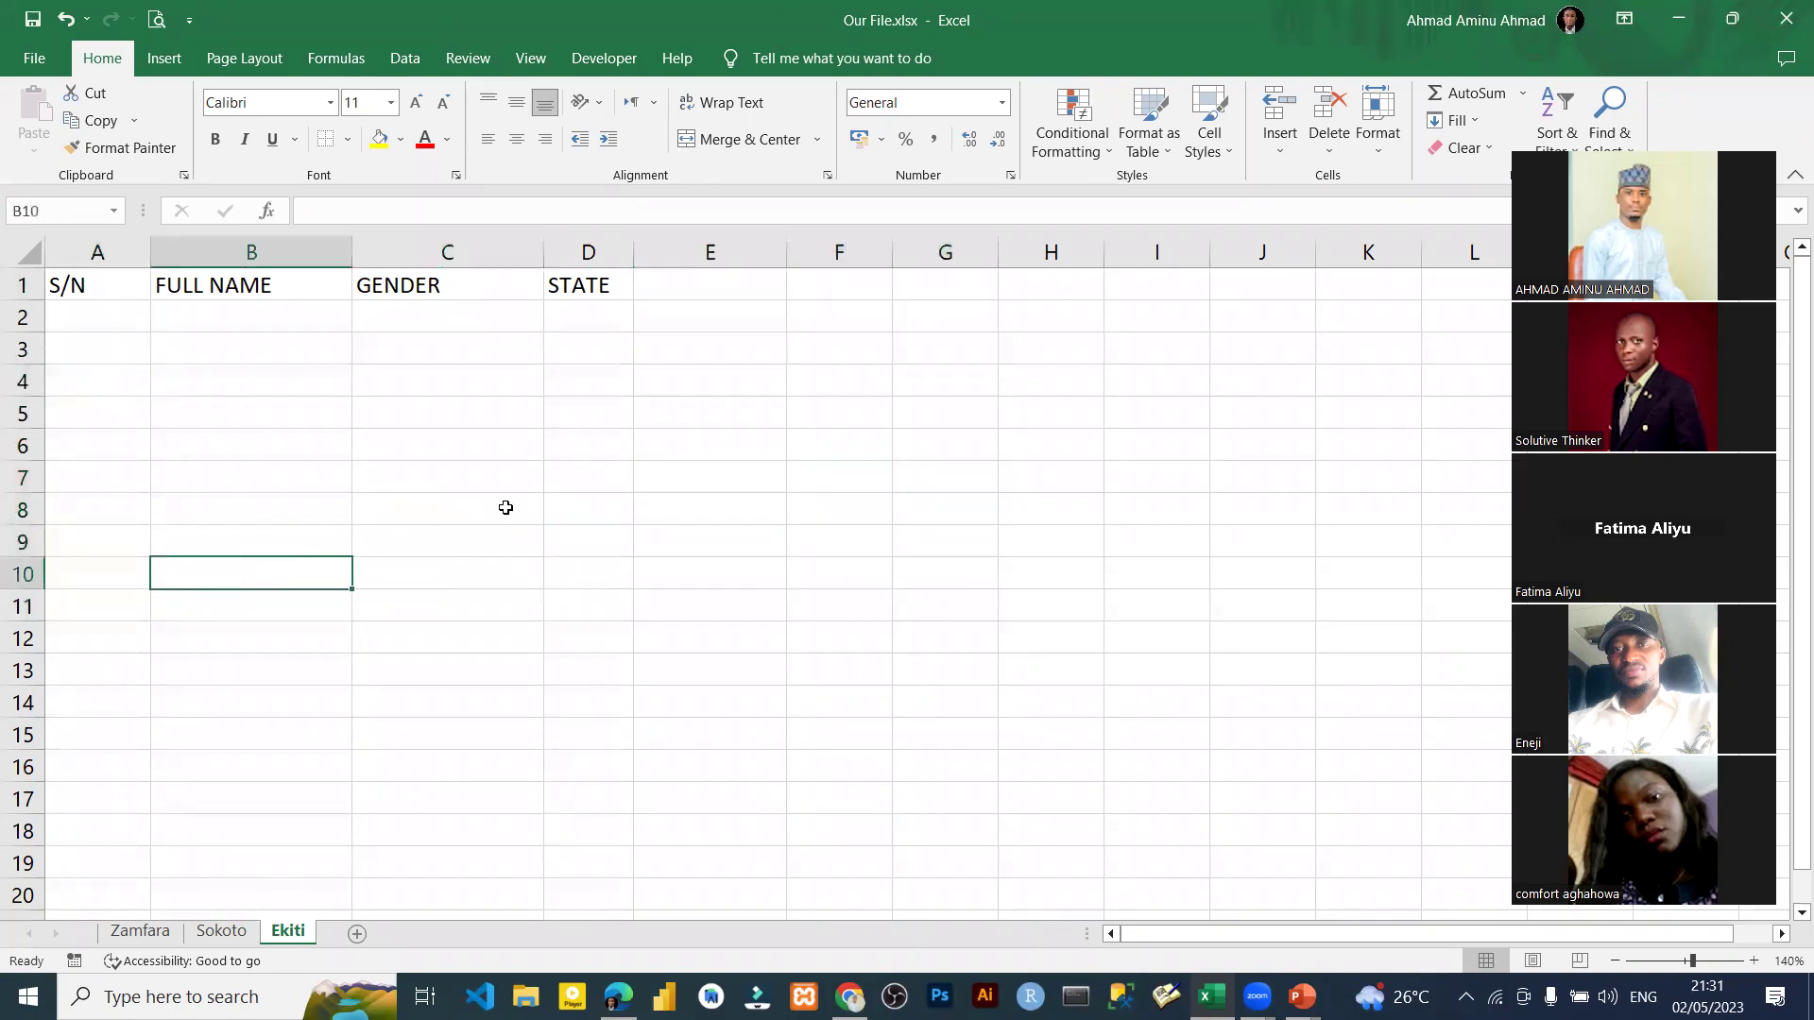
drag(113, 285, 762, 416)
click(712, 442)
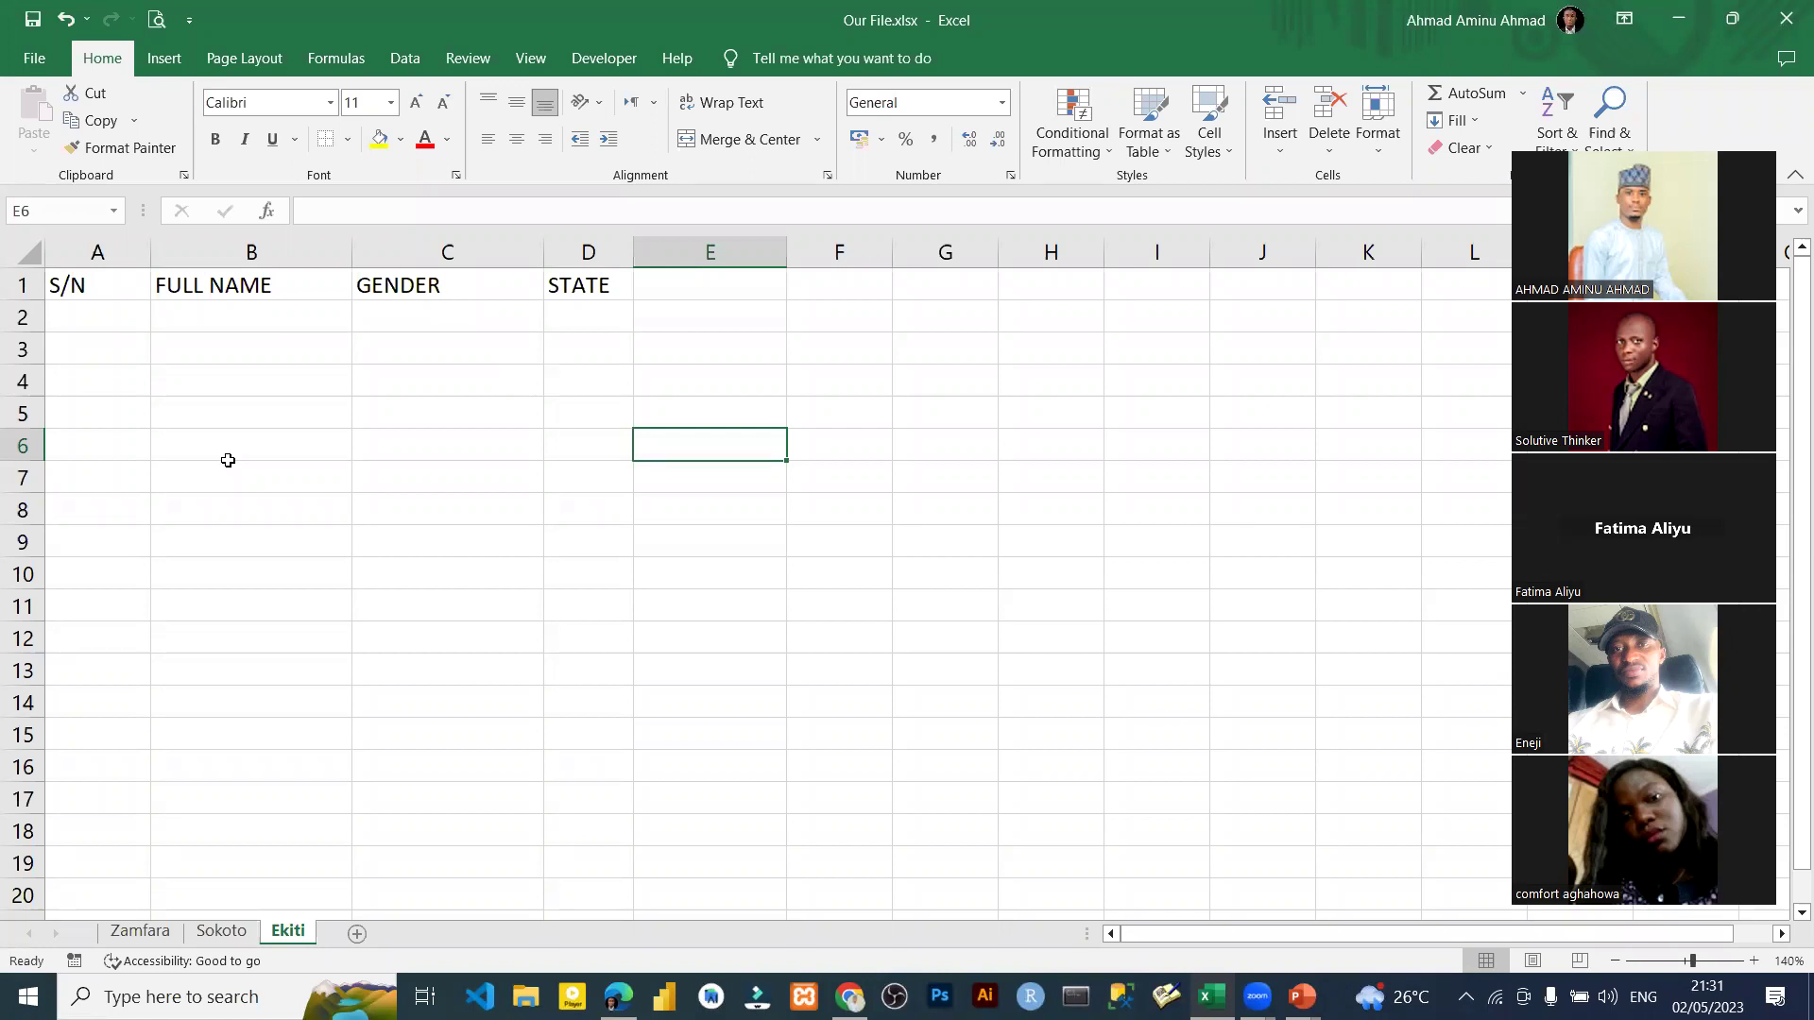
Check the View options, return to Home, and undo the last column-width change.
click(535, 67)
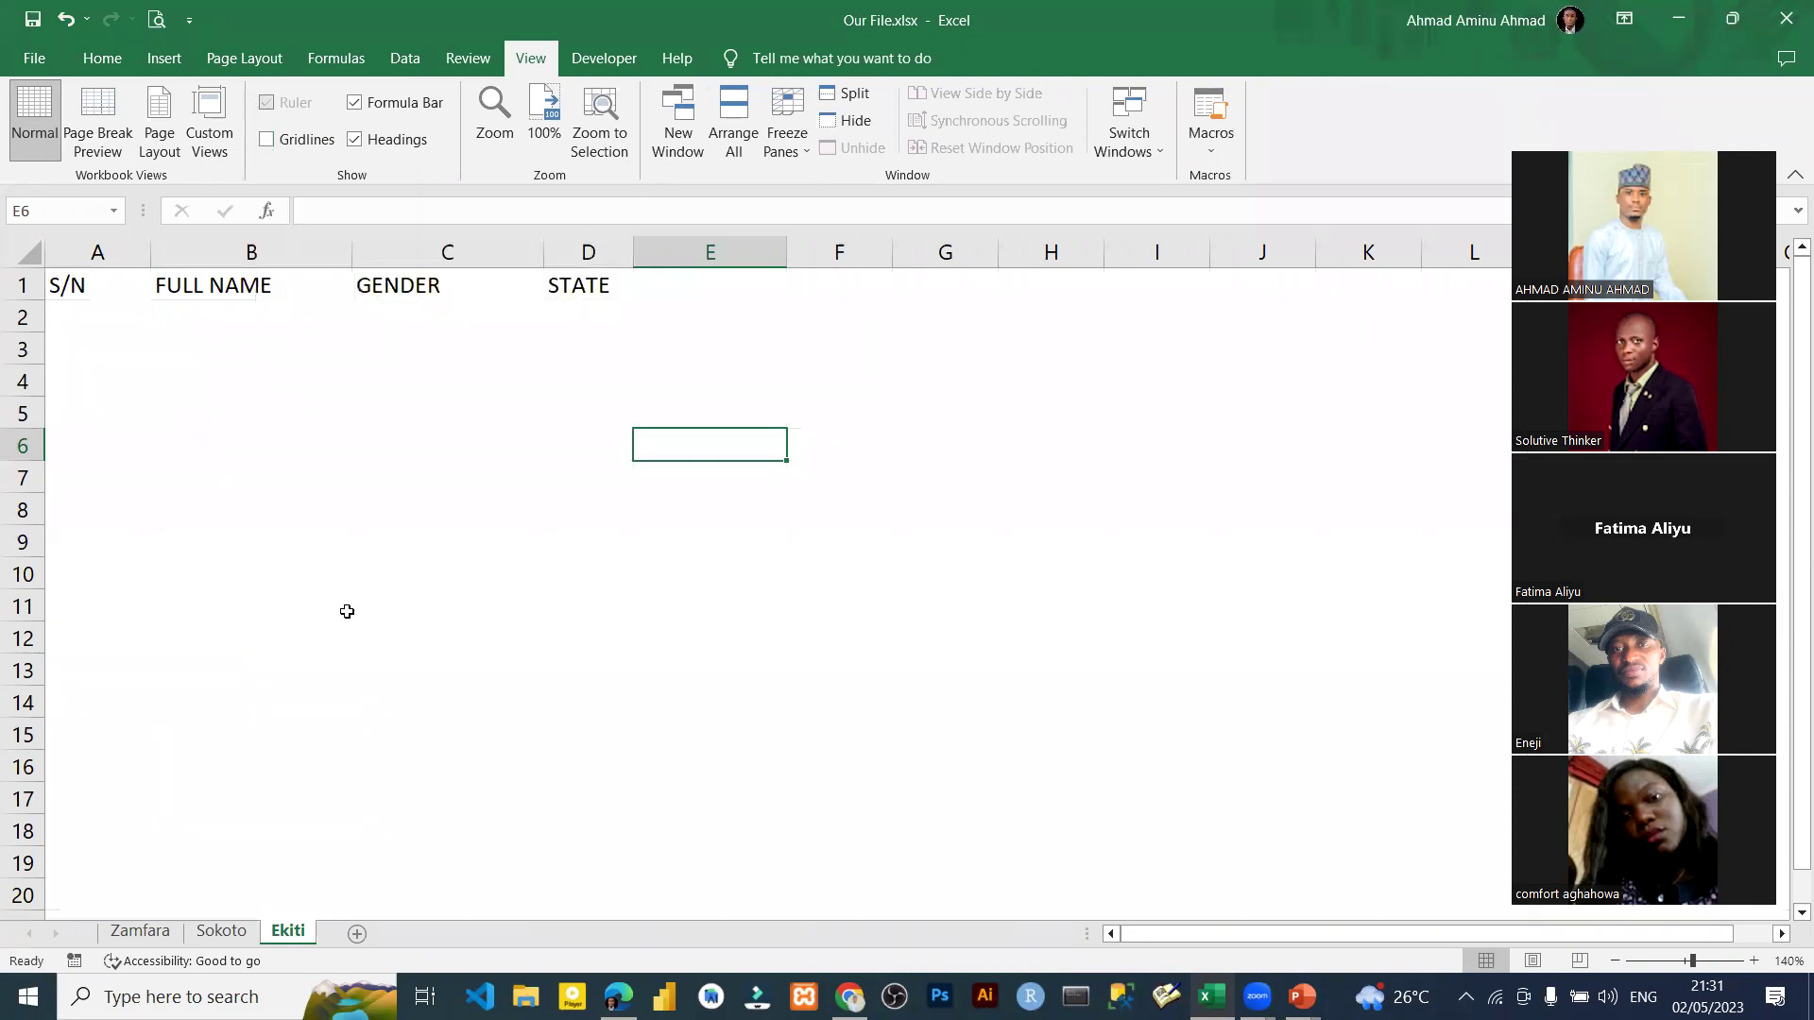
click(414, 597)
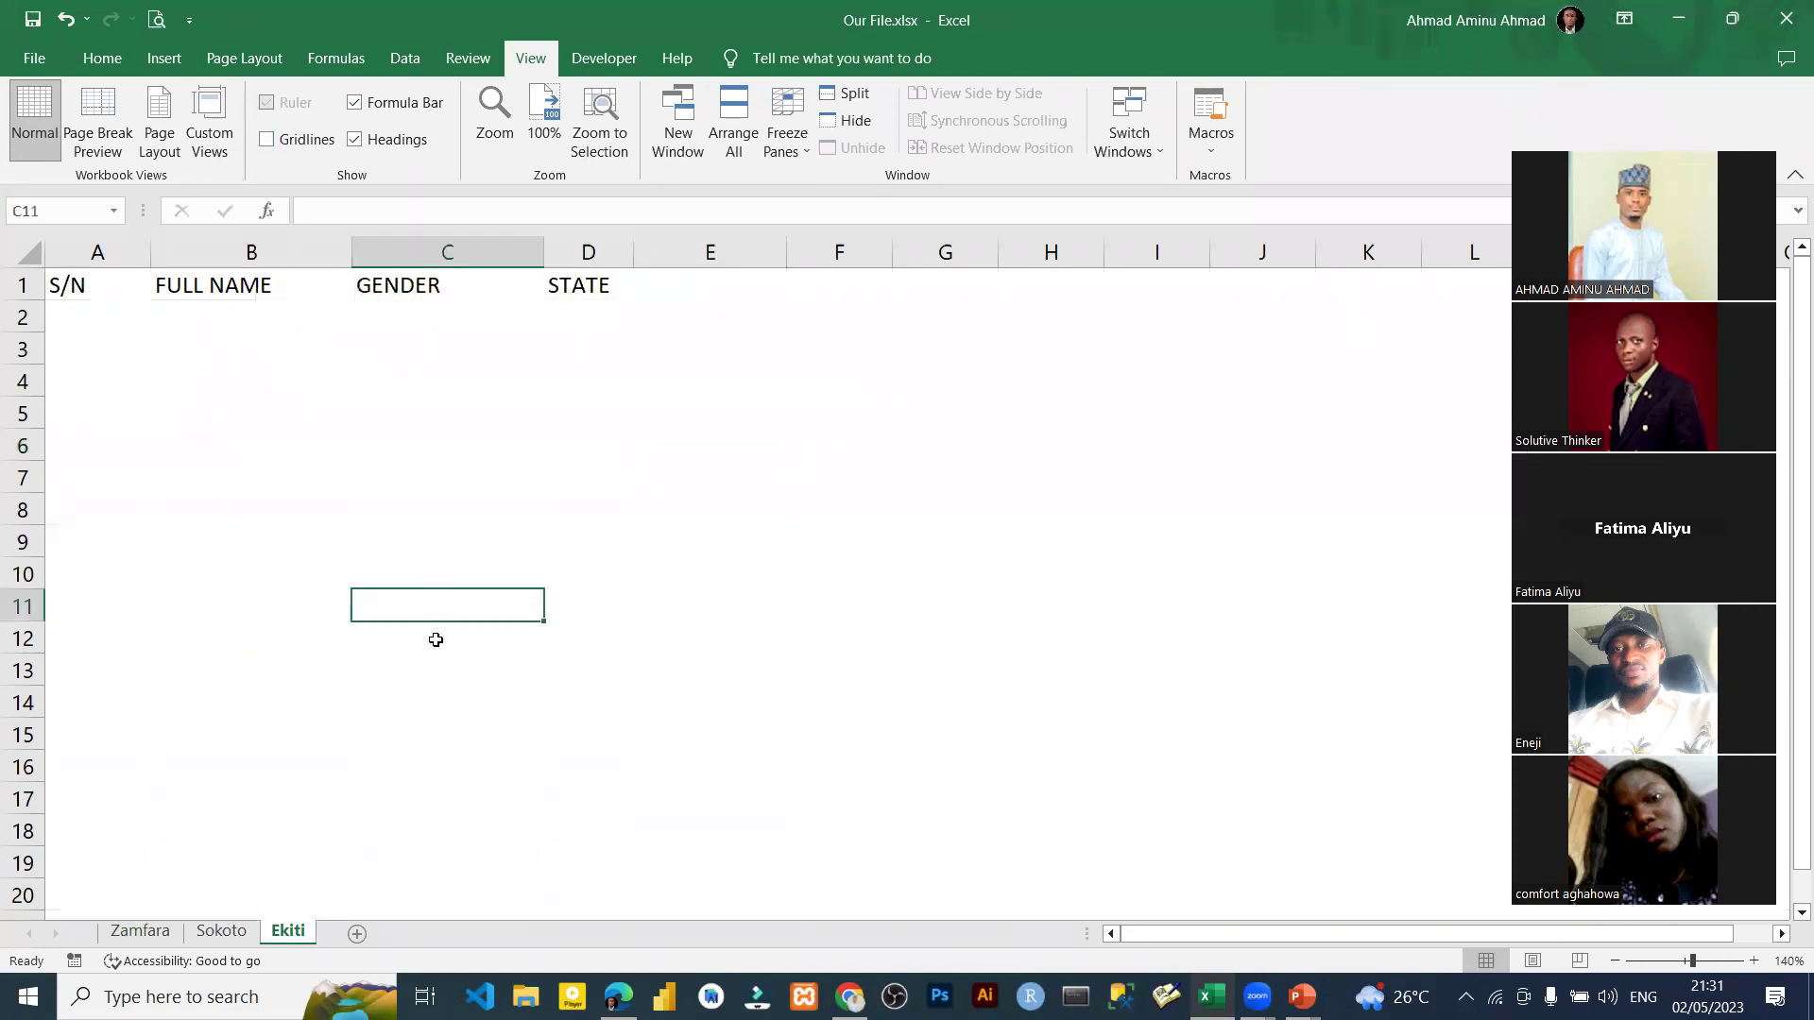
click(104, 58)
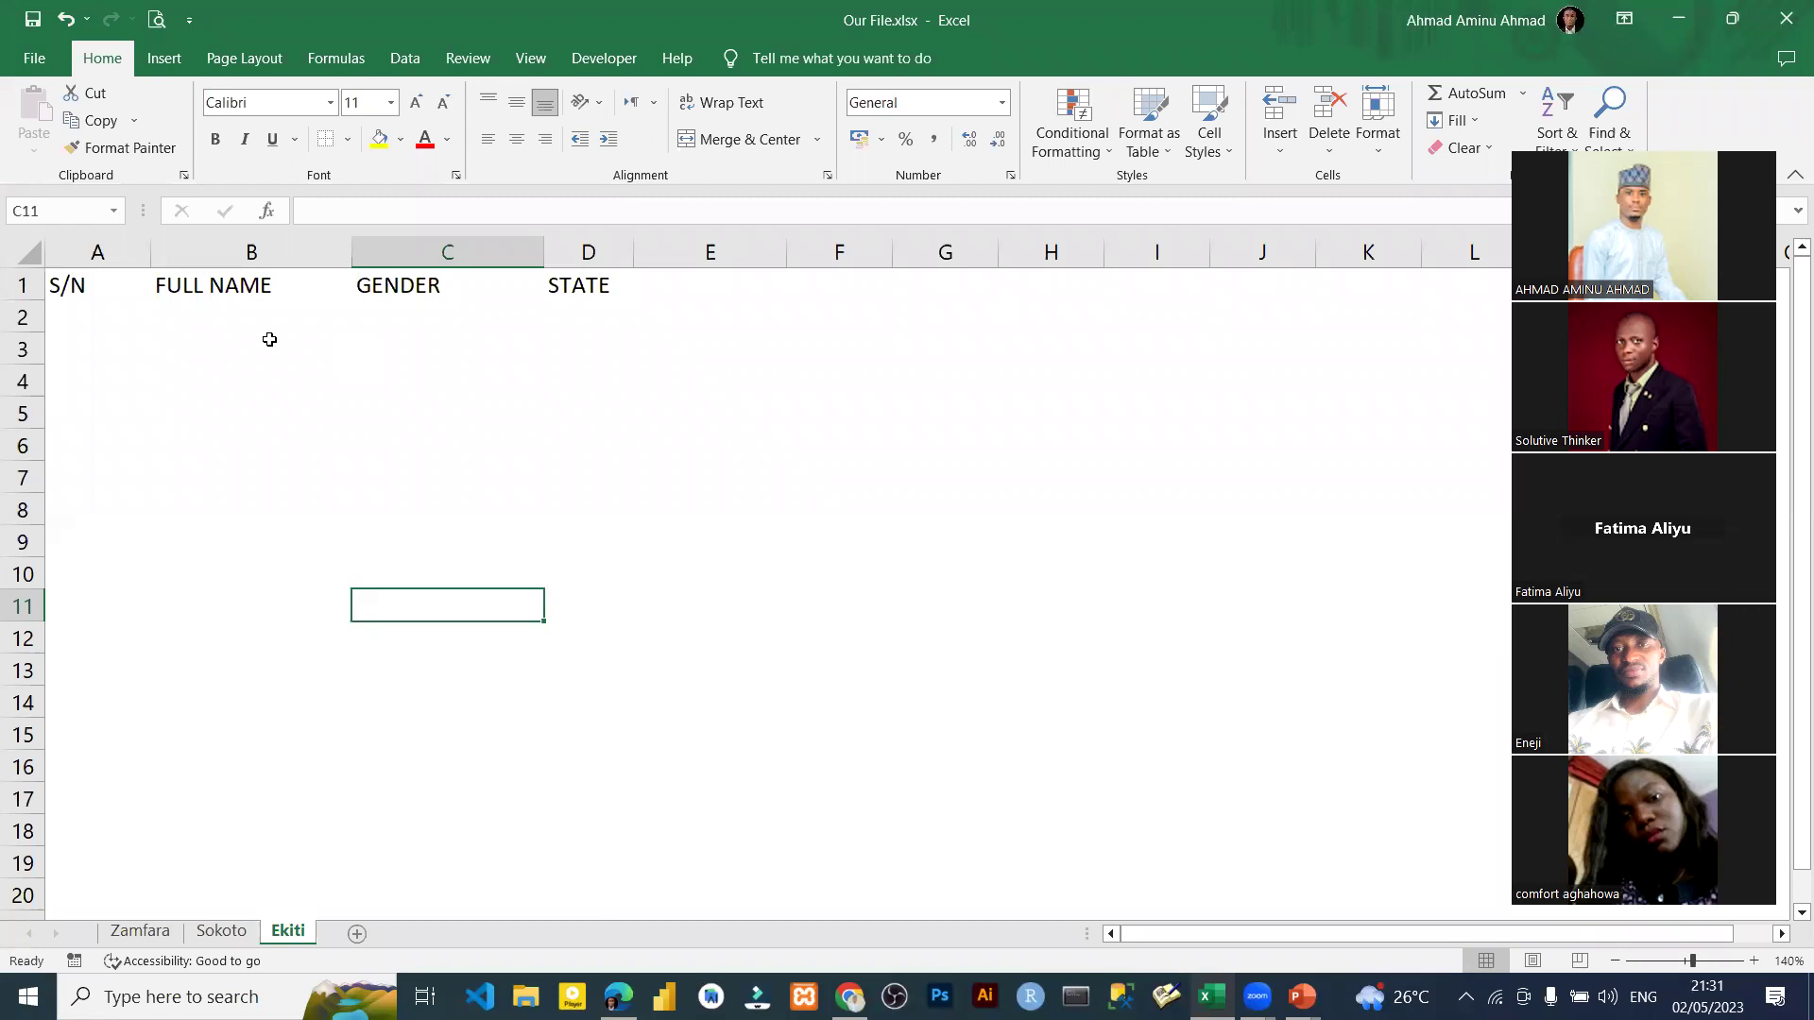
drag(71, 292, 576, 787)
click(773, 595)
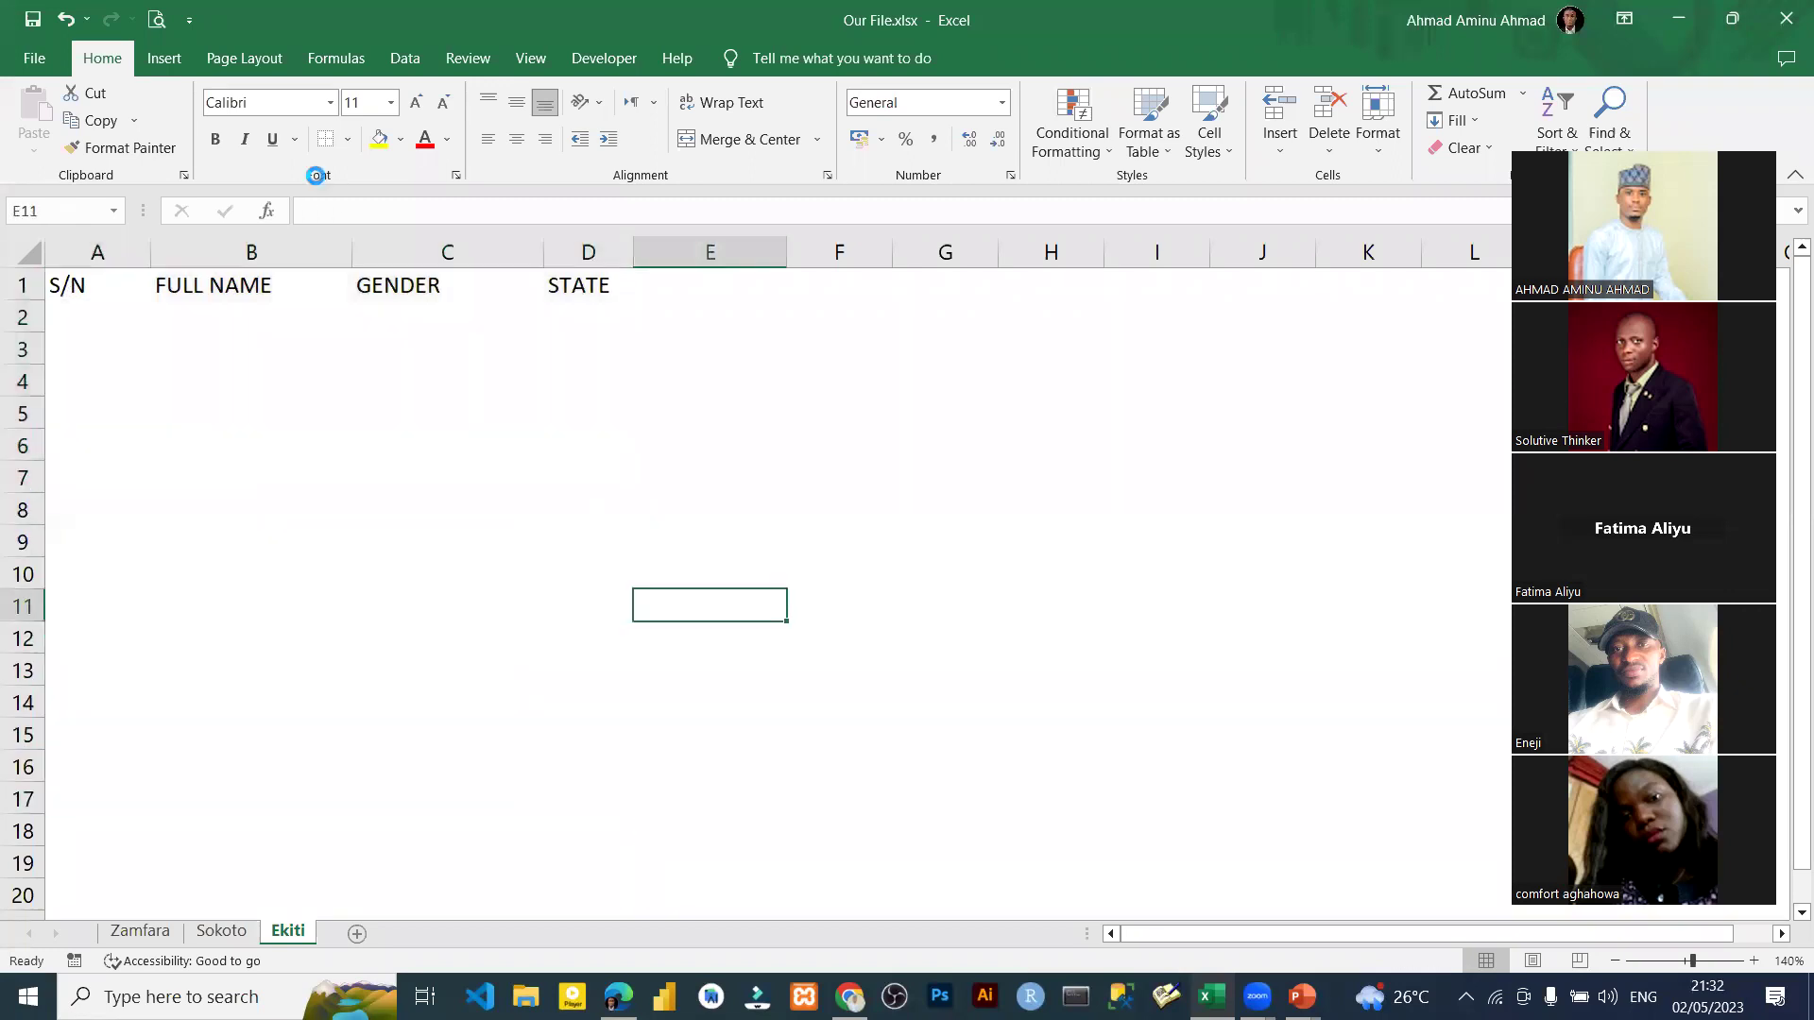
key(ctrl+z)
key(ctrl+z)
key(ctrl+z)
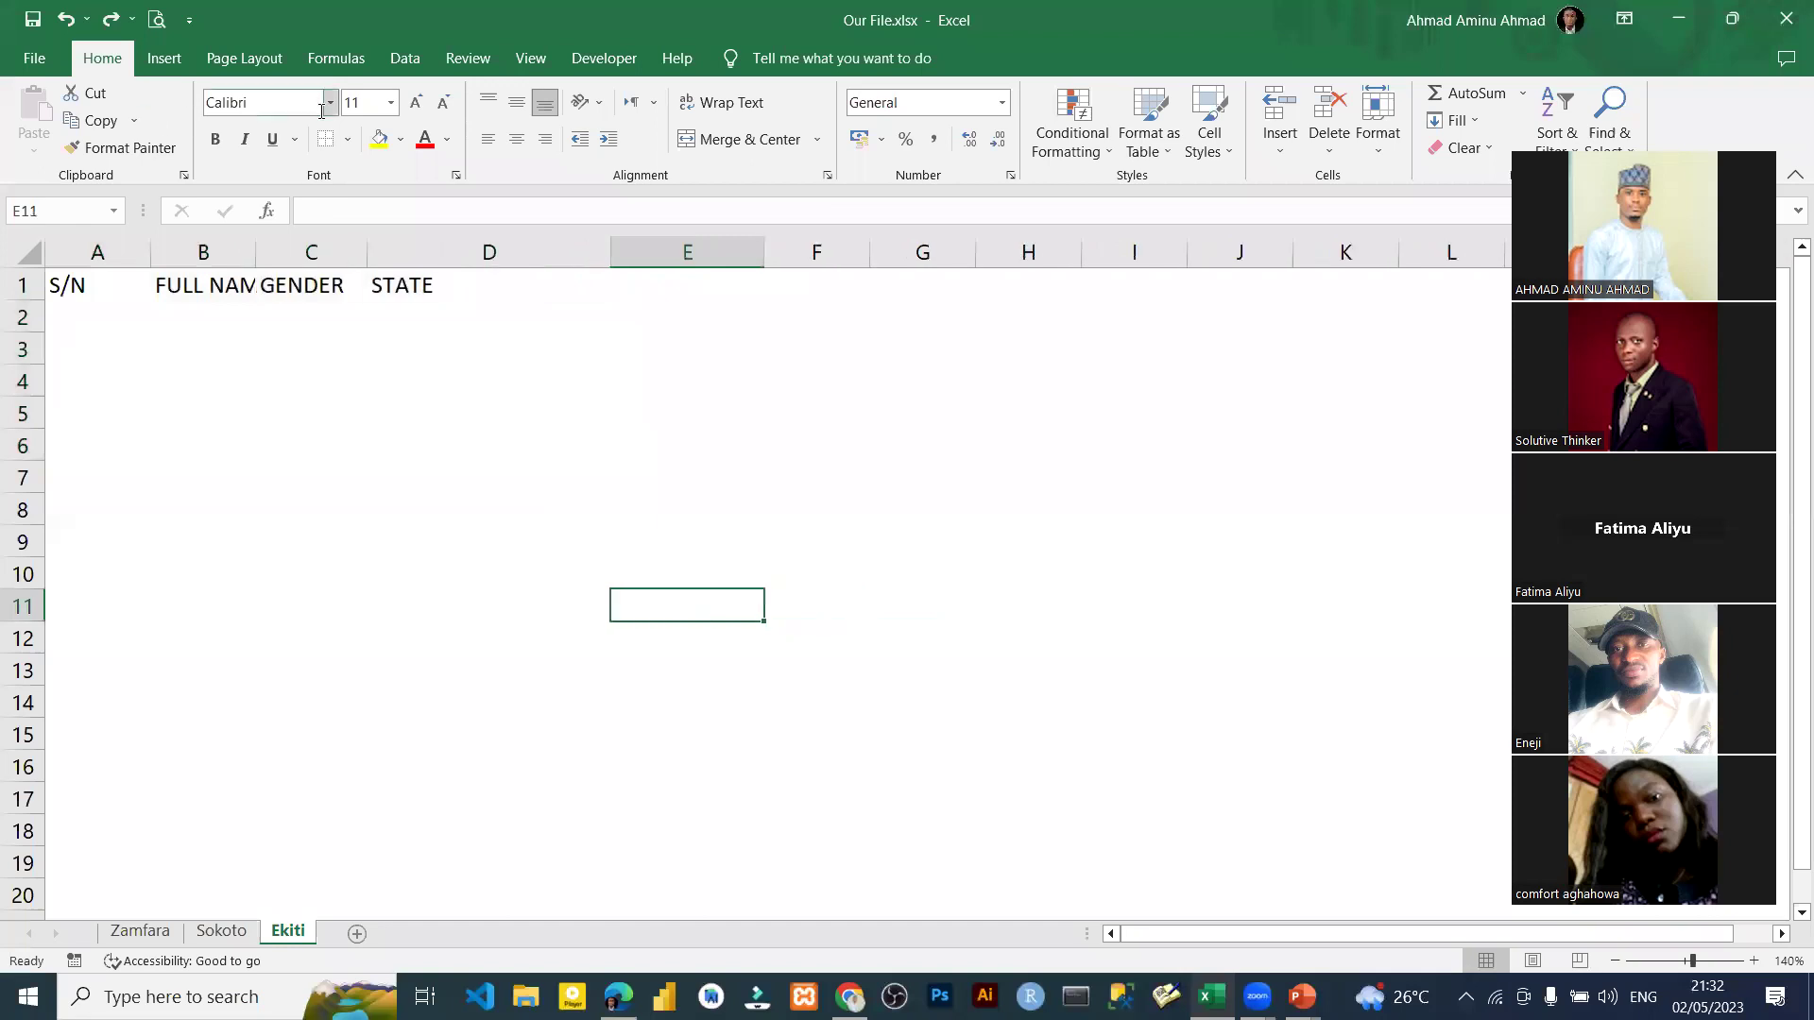
Turn the sheet gridlines back on and select the table range A1:D13.
click(531, 59)
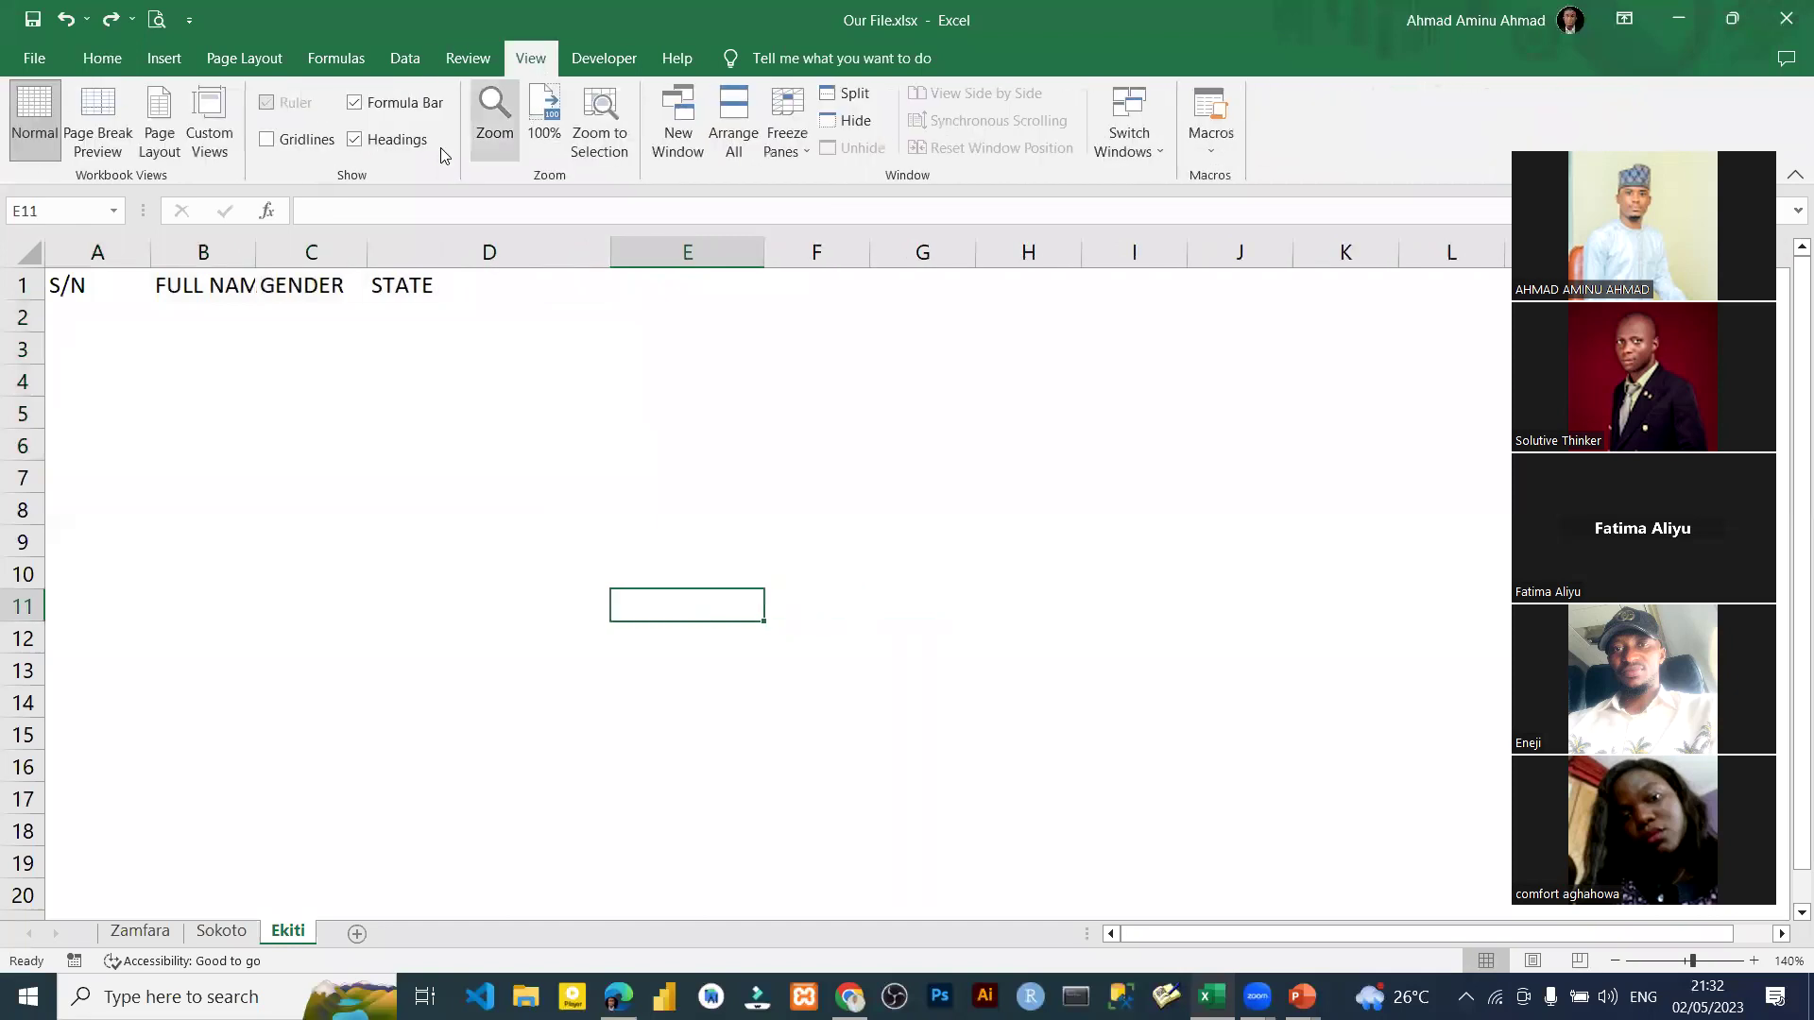
click(266, 138)
click(102, 59)
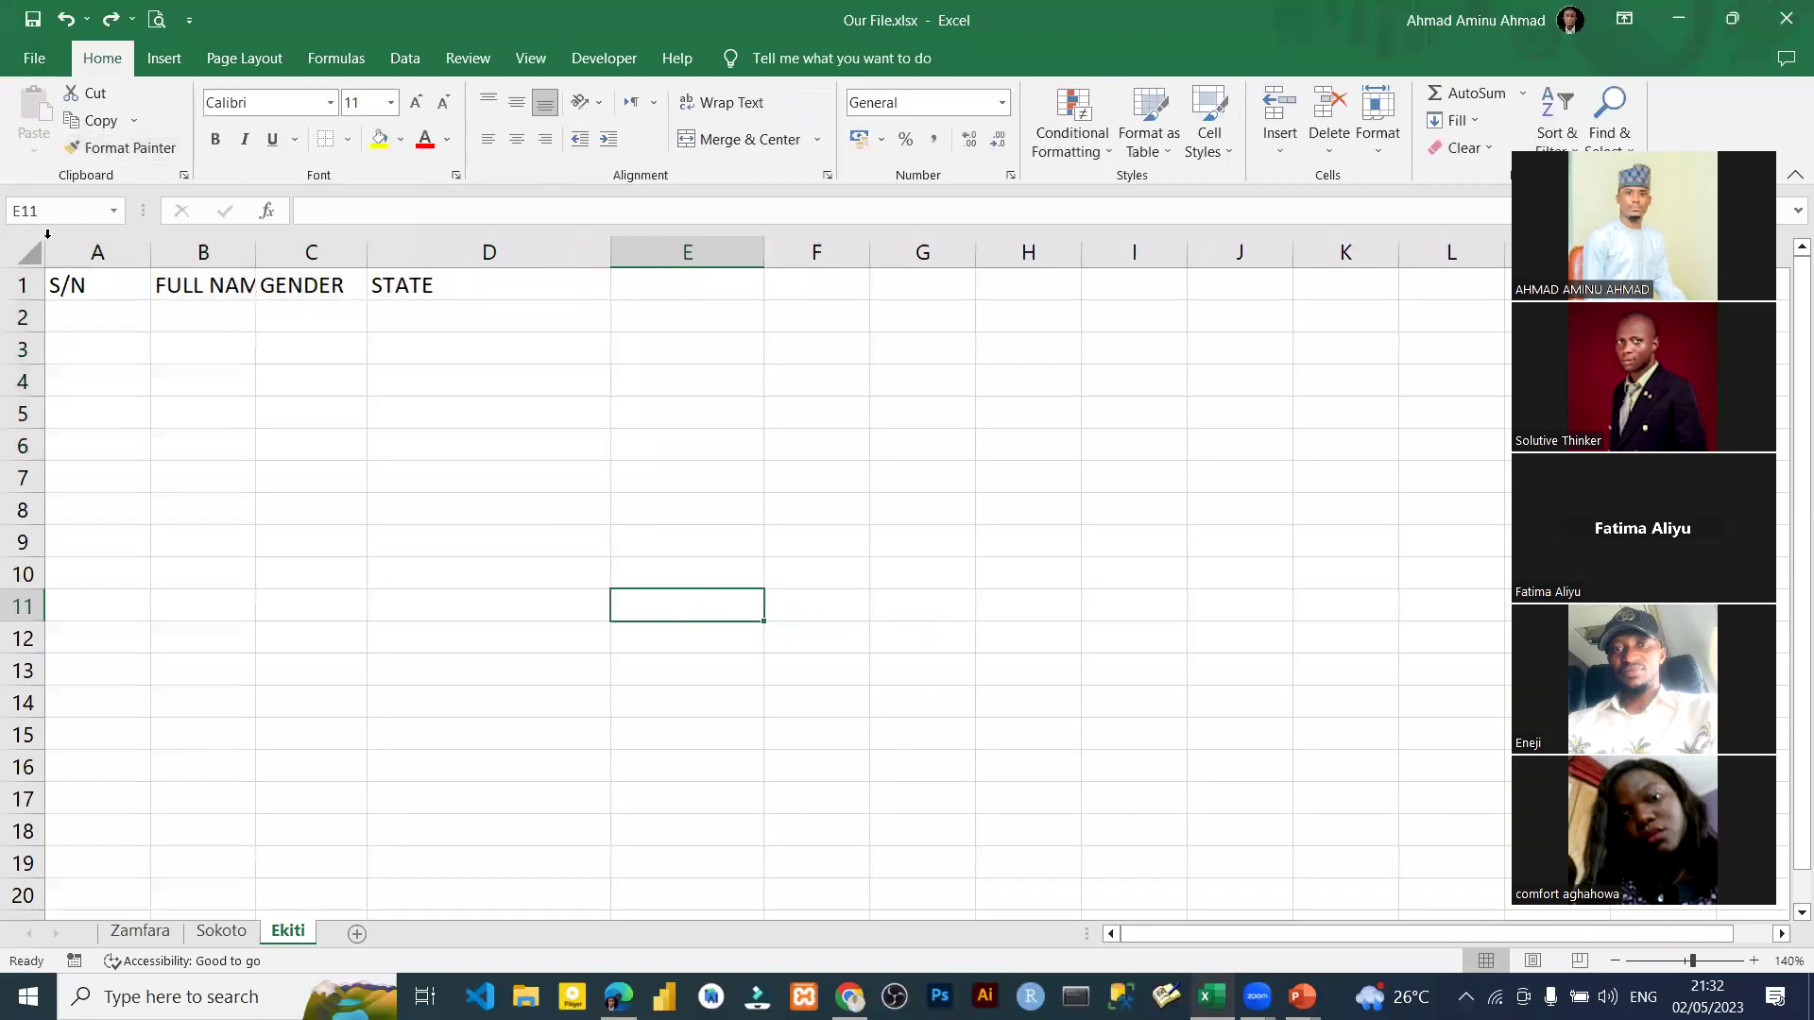
drag(142, 284, 379, 655)
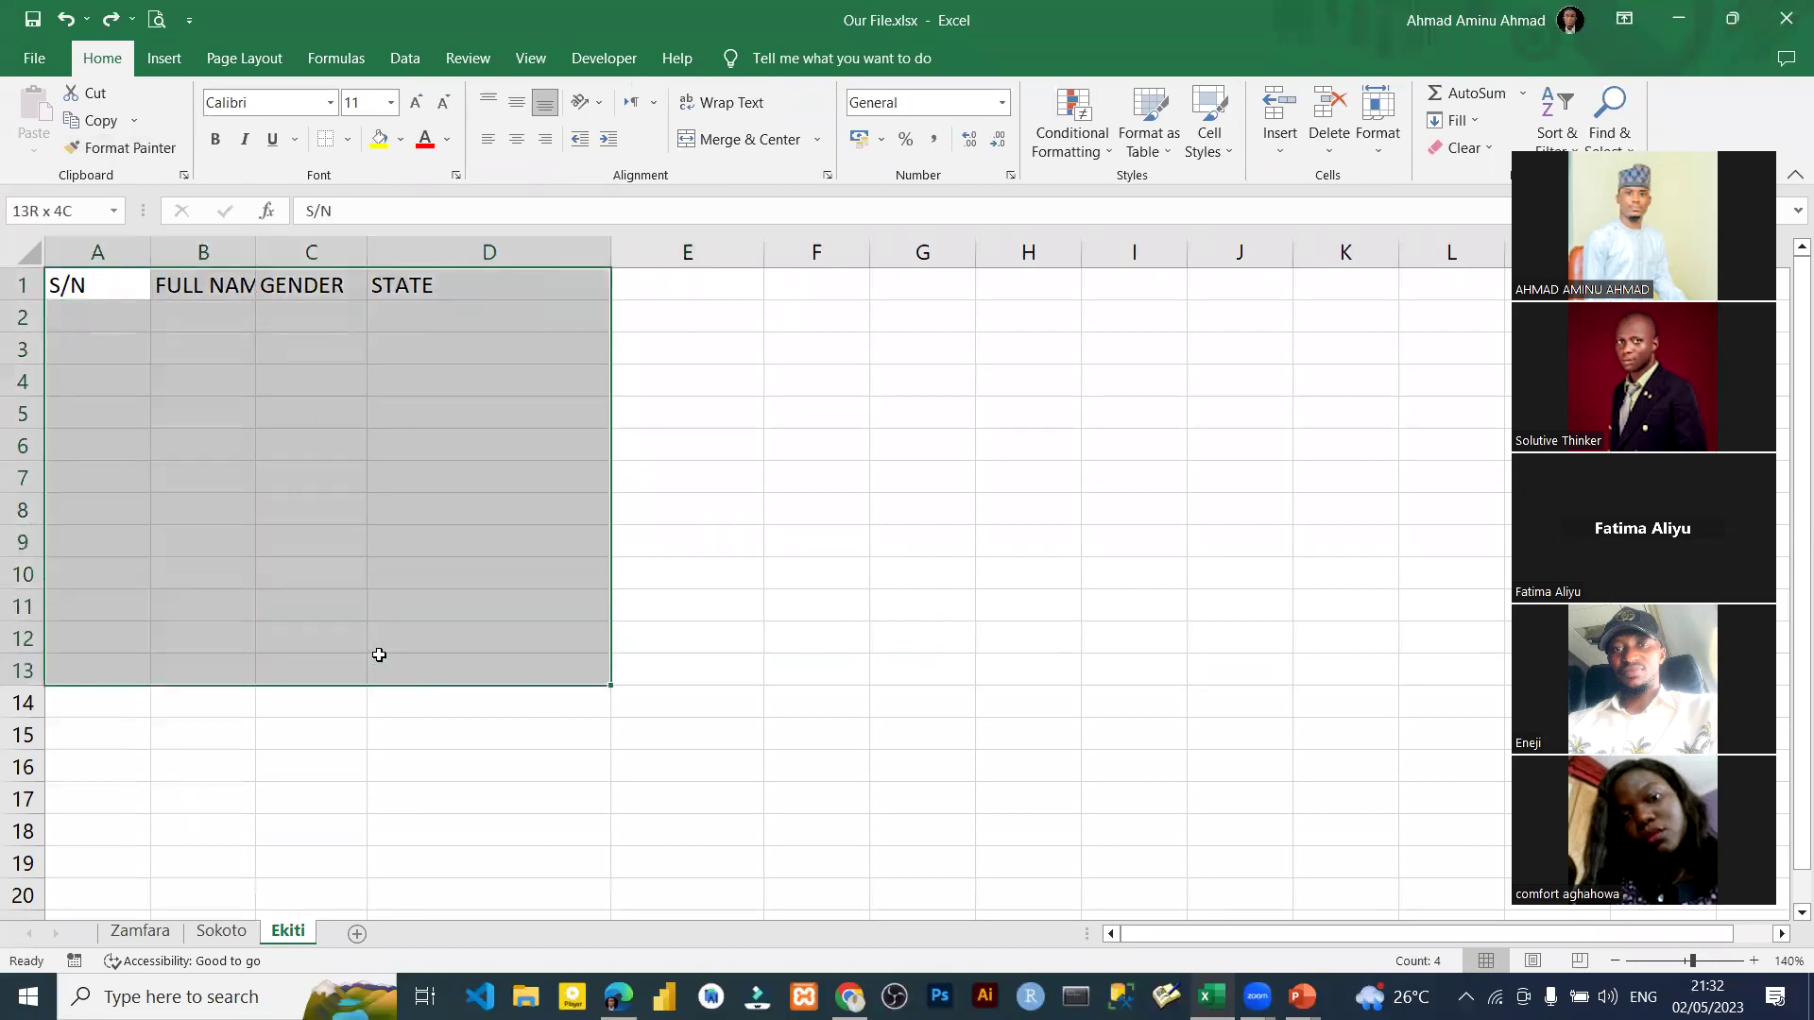
Apply All Borders to every cell of A1:D13.
click(348, 139)
click(351, 347)
click(652, 569)
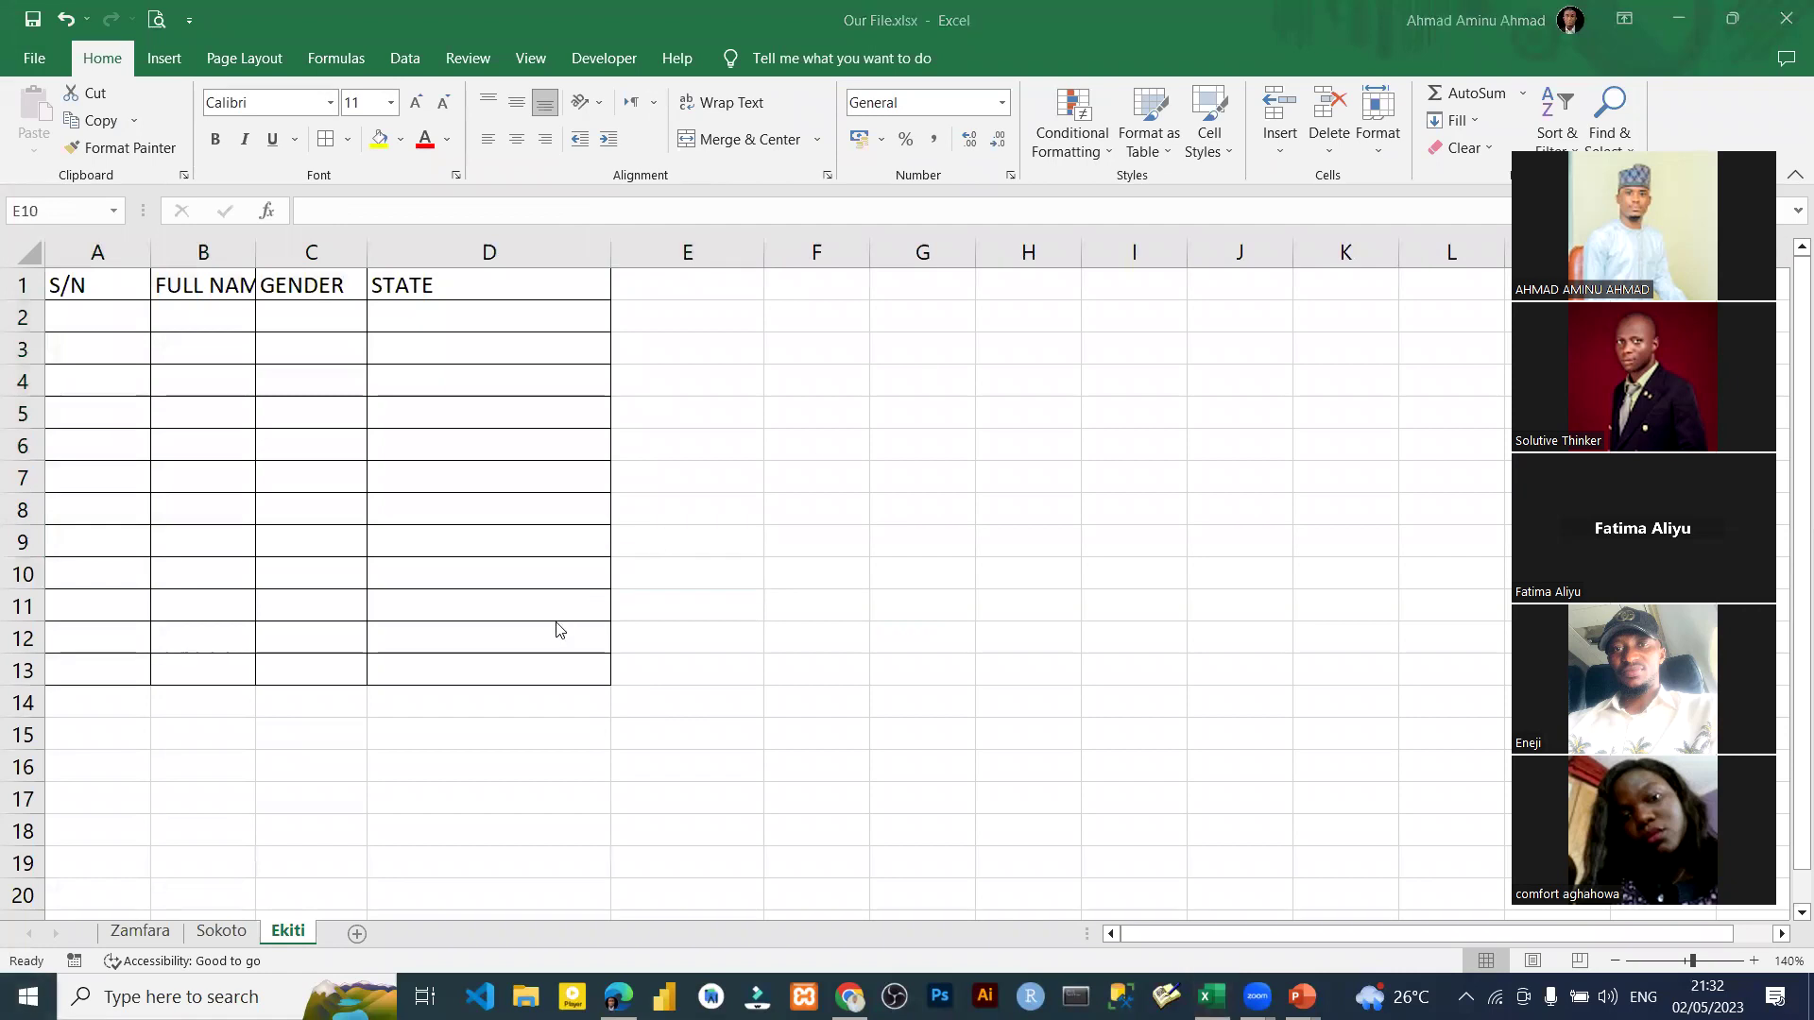
Hide the sheet gridlines from the View options.
click(551, 61)
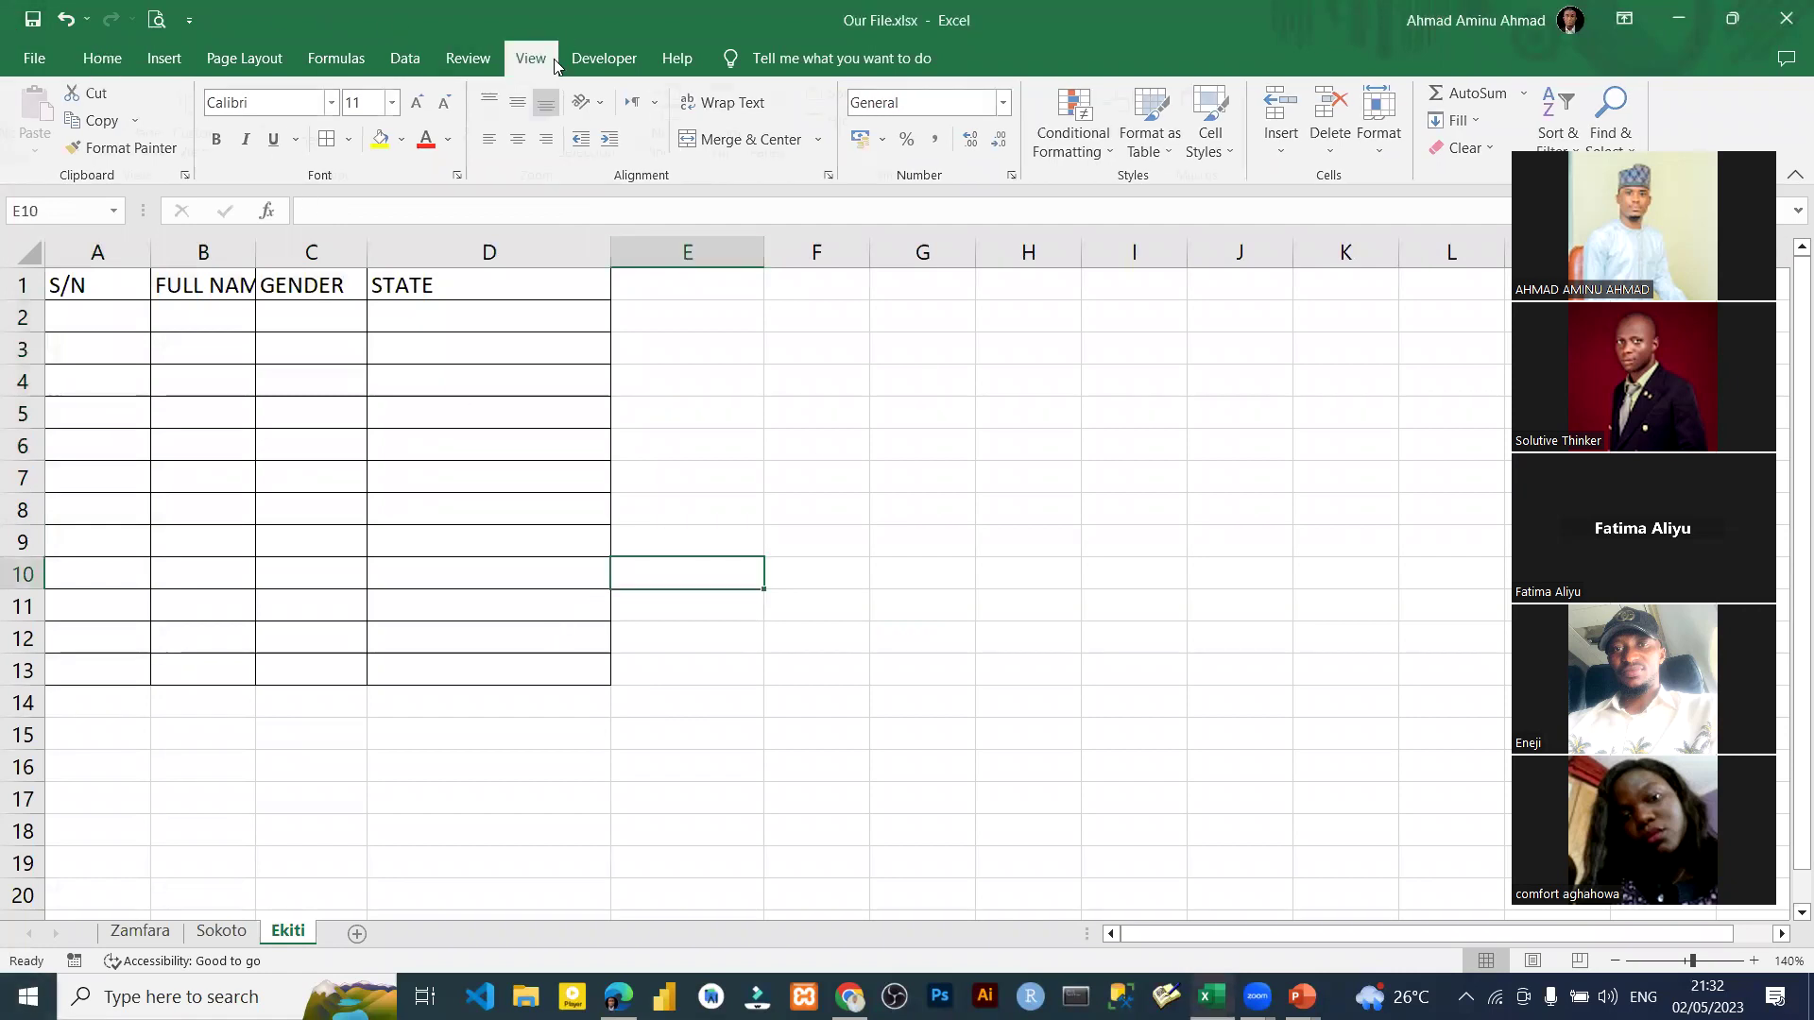
click(268, 140)
drag(744, 326, 851, 482)
click(159, 500)
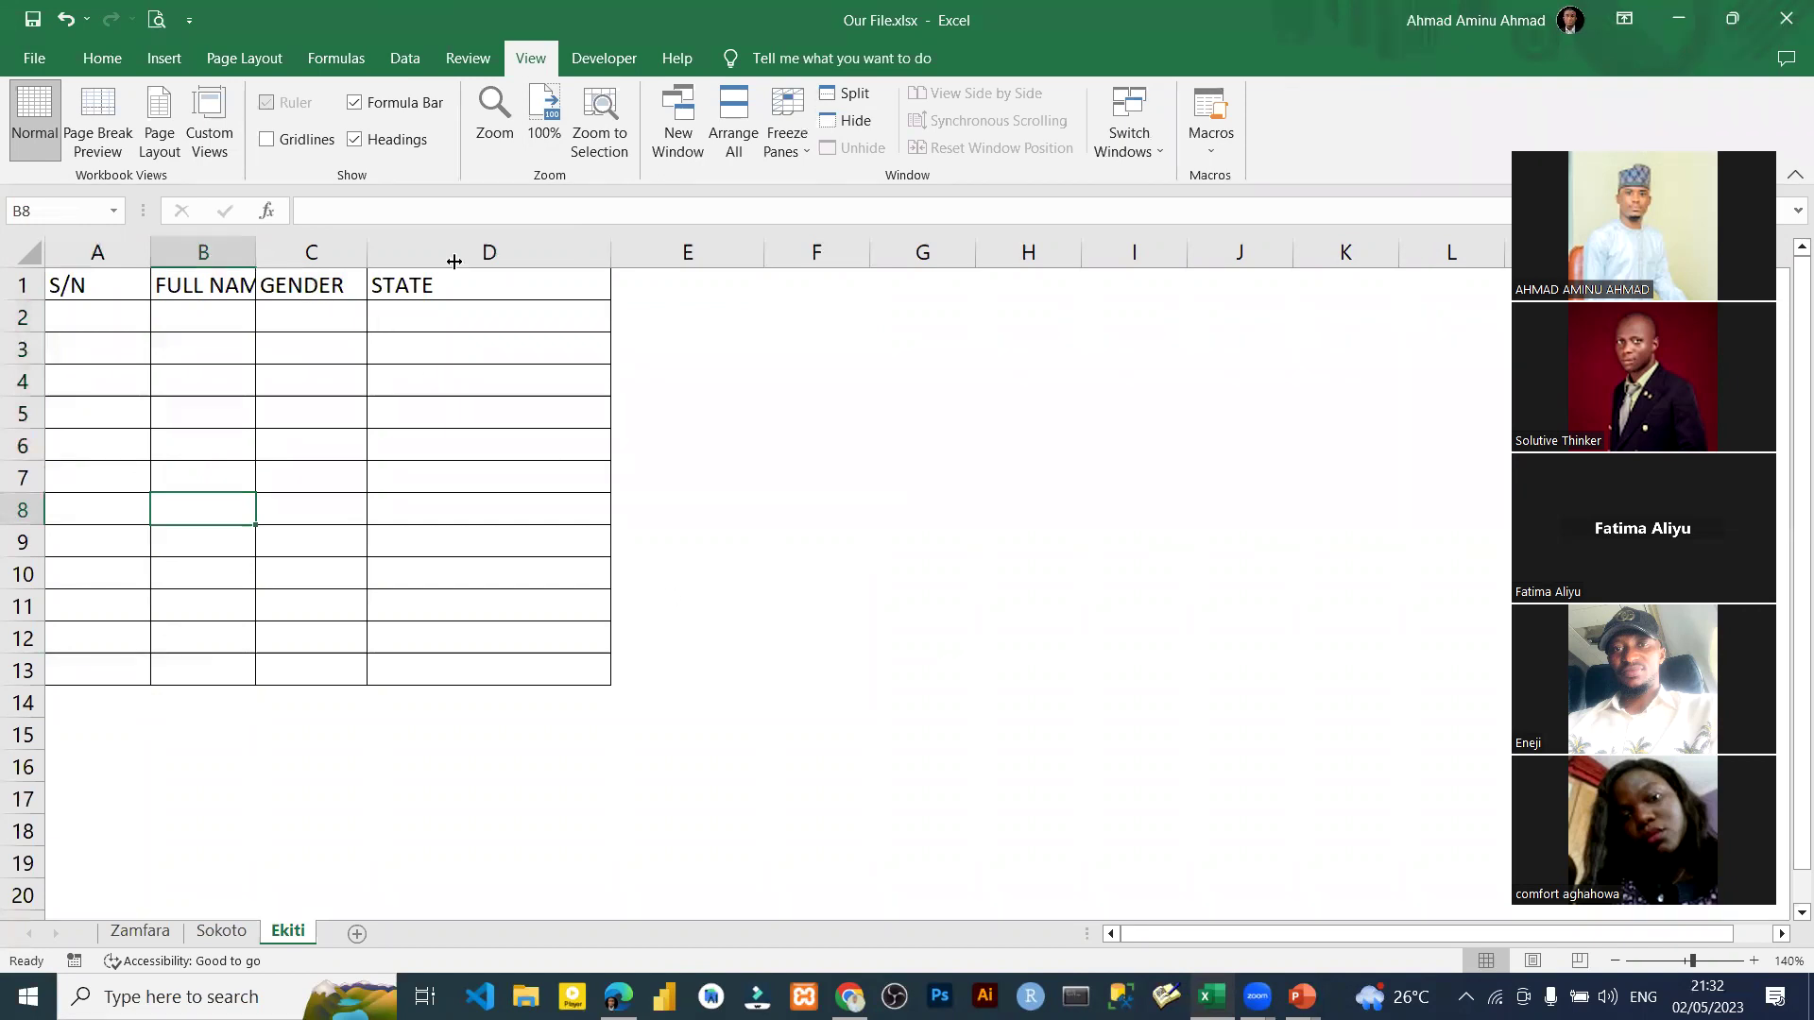
Widen columns B and C so FULL NAME and GENDER fit, and re-show gridlines.
drag(453, 262, 448, 255)
drag(565, 253, 618, 253)
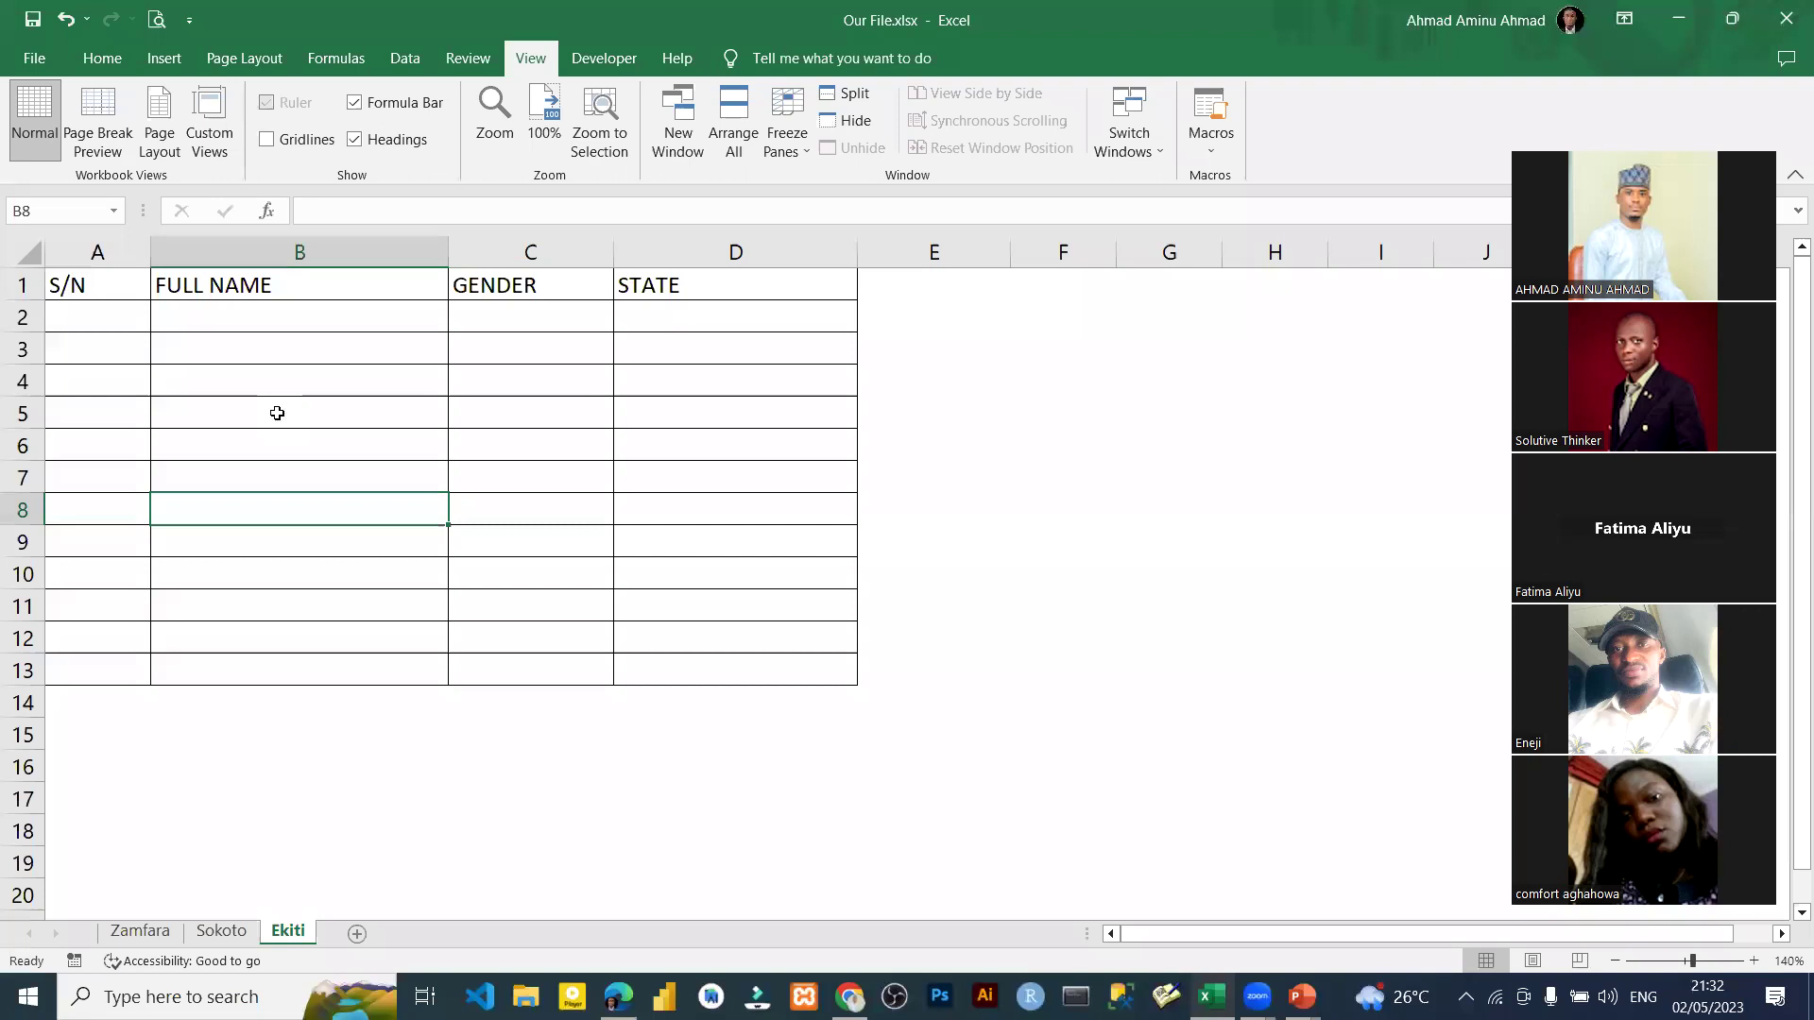
click(267, 138)
drag(932, 486, 1228, 739)
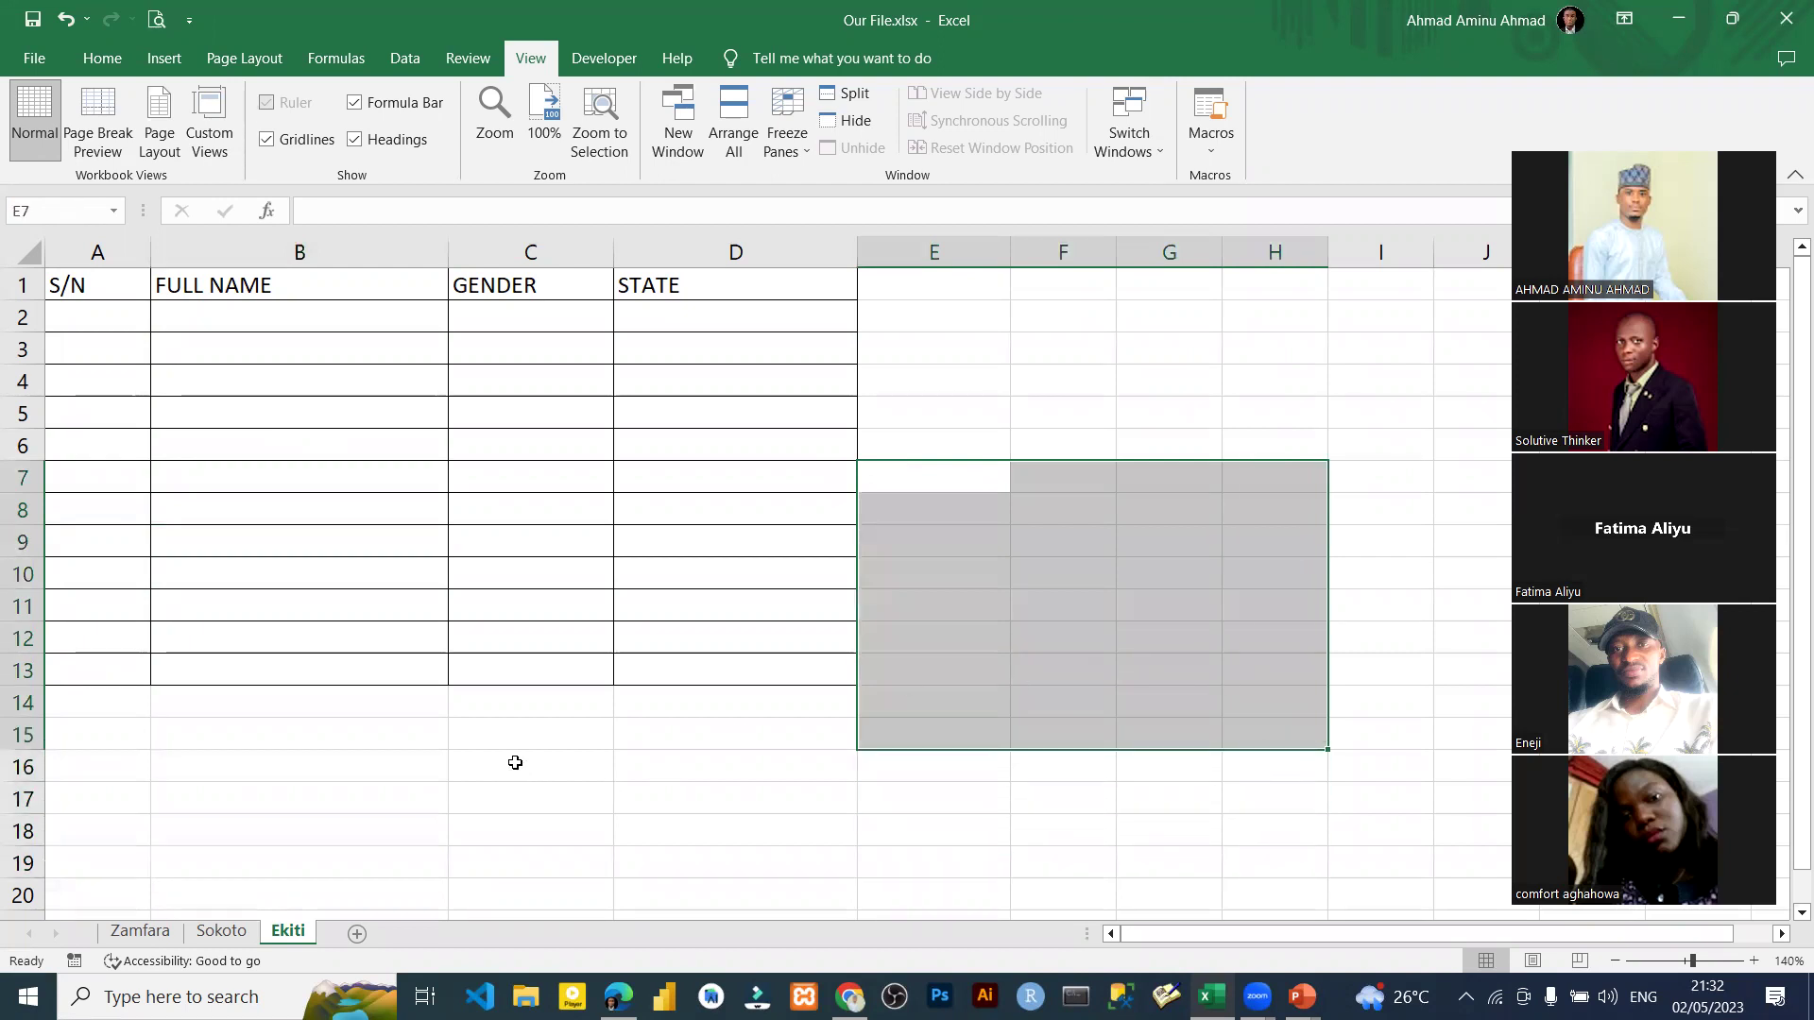
click(513, 770)
drag(102, 288, 820, 673)
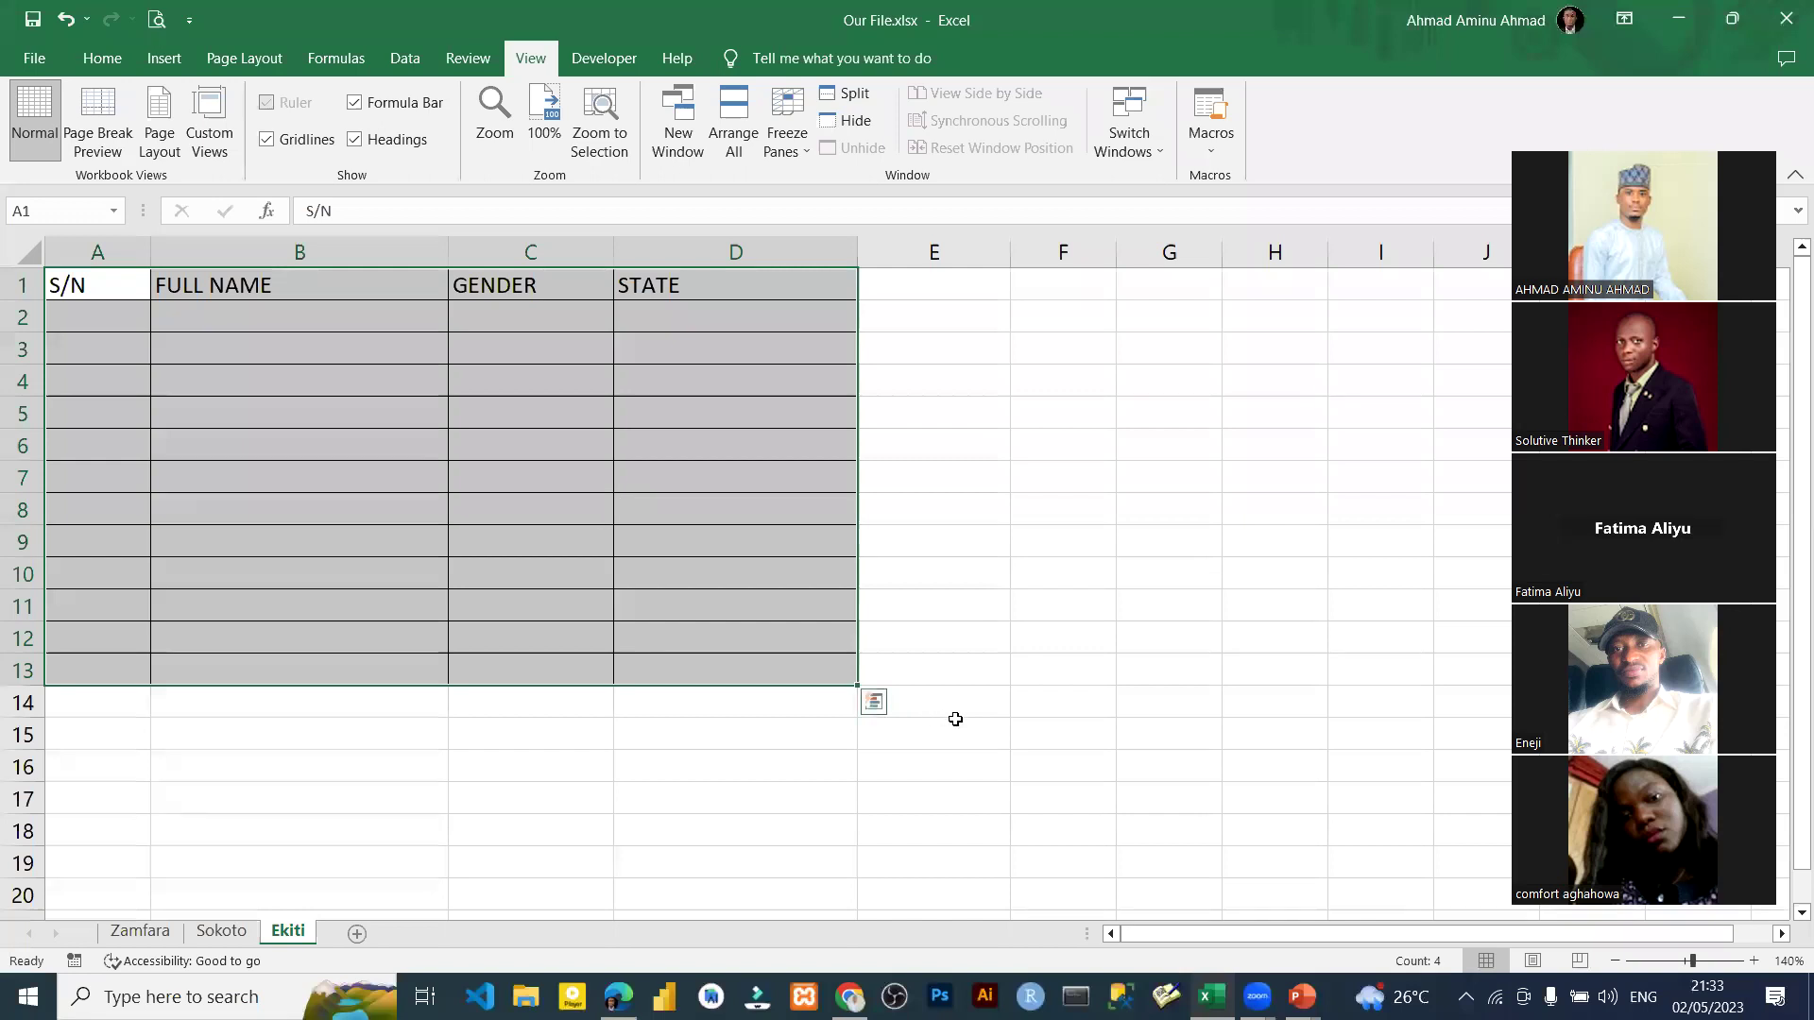
click(897, 679)
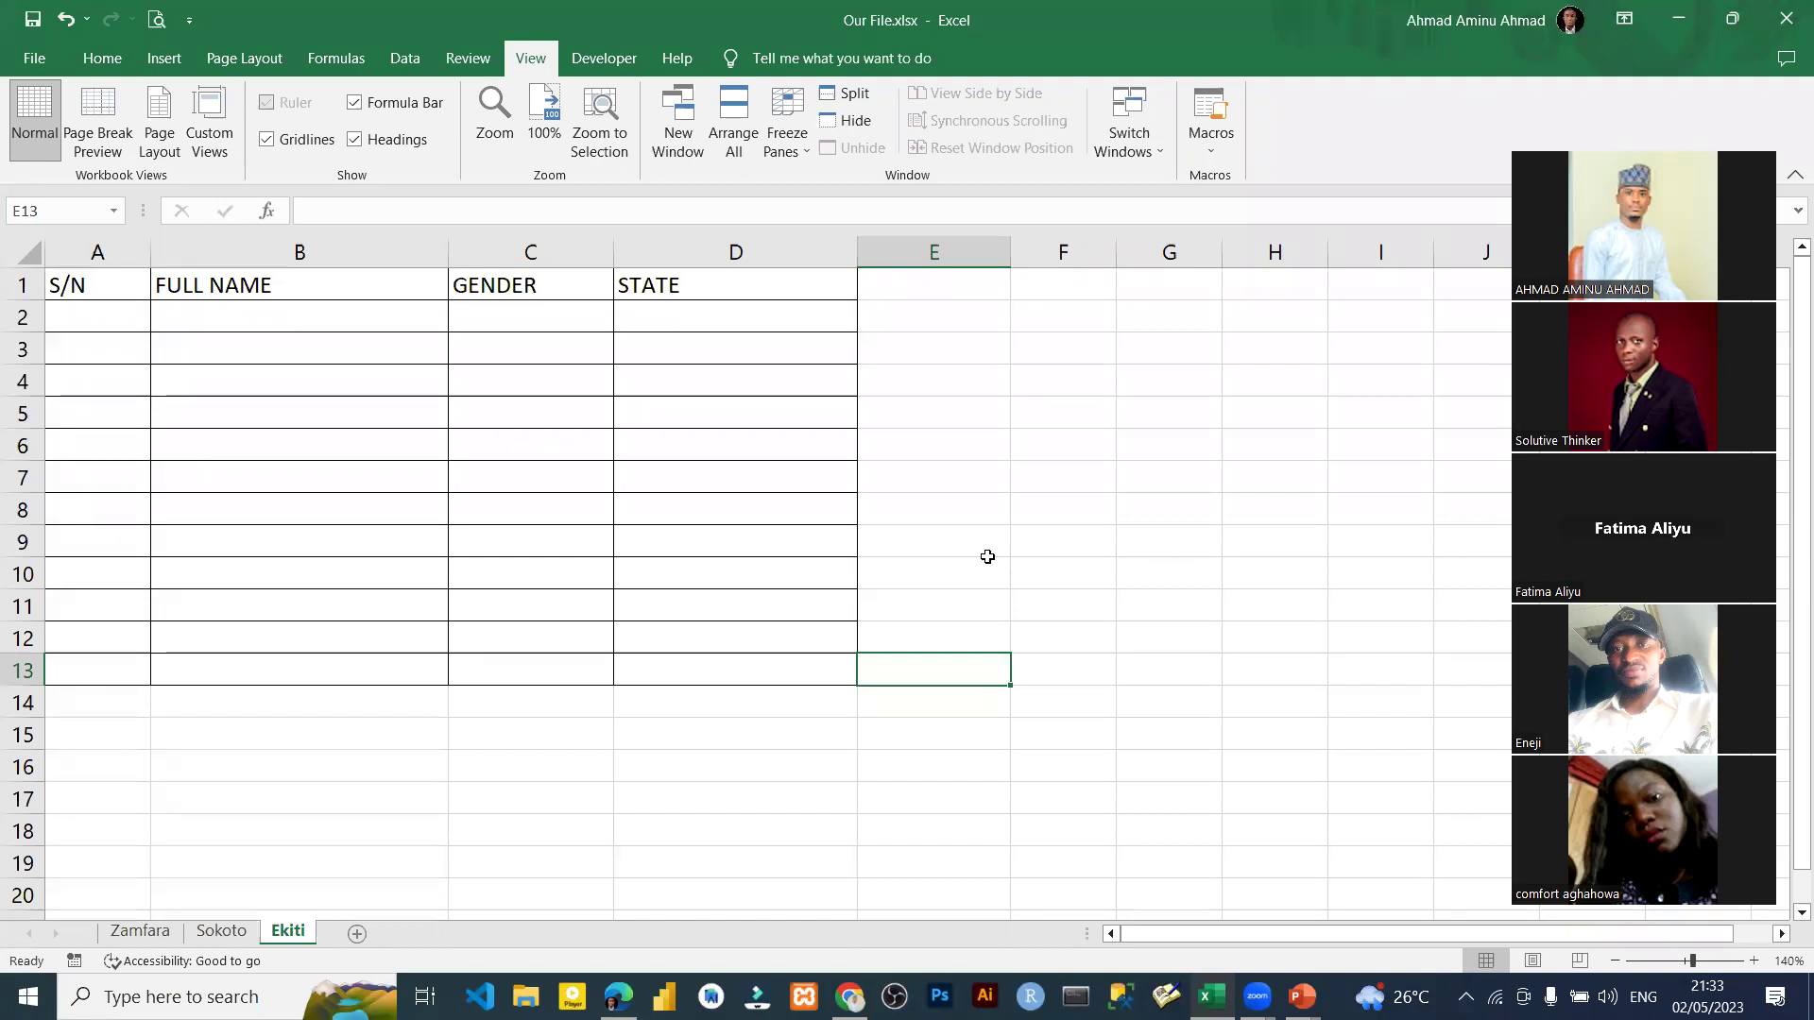
Reselect the table, then narrow and re-widen the FULL NAME column.
drag(89, 287, 718, 670)
click(458, 697)
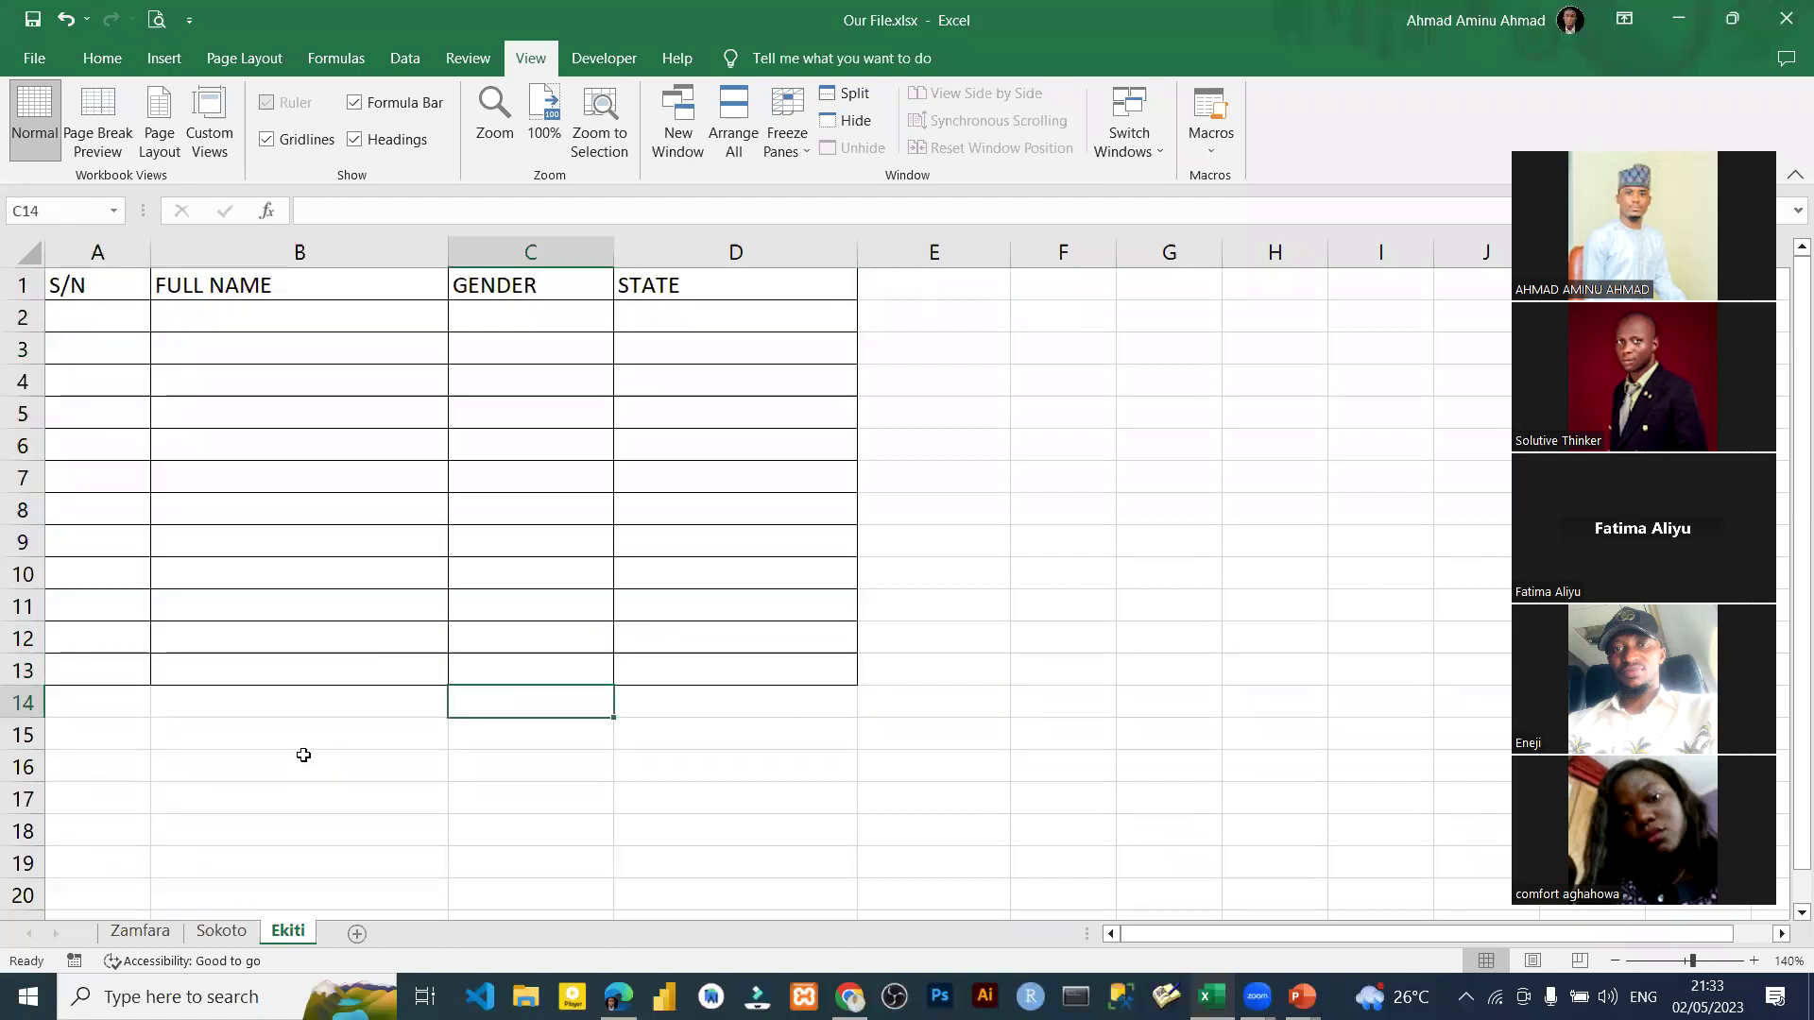
click(217, 454)
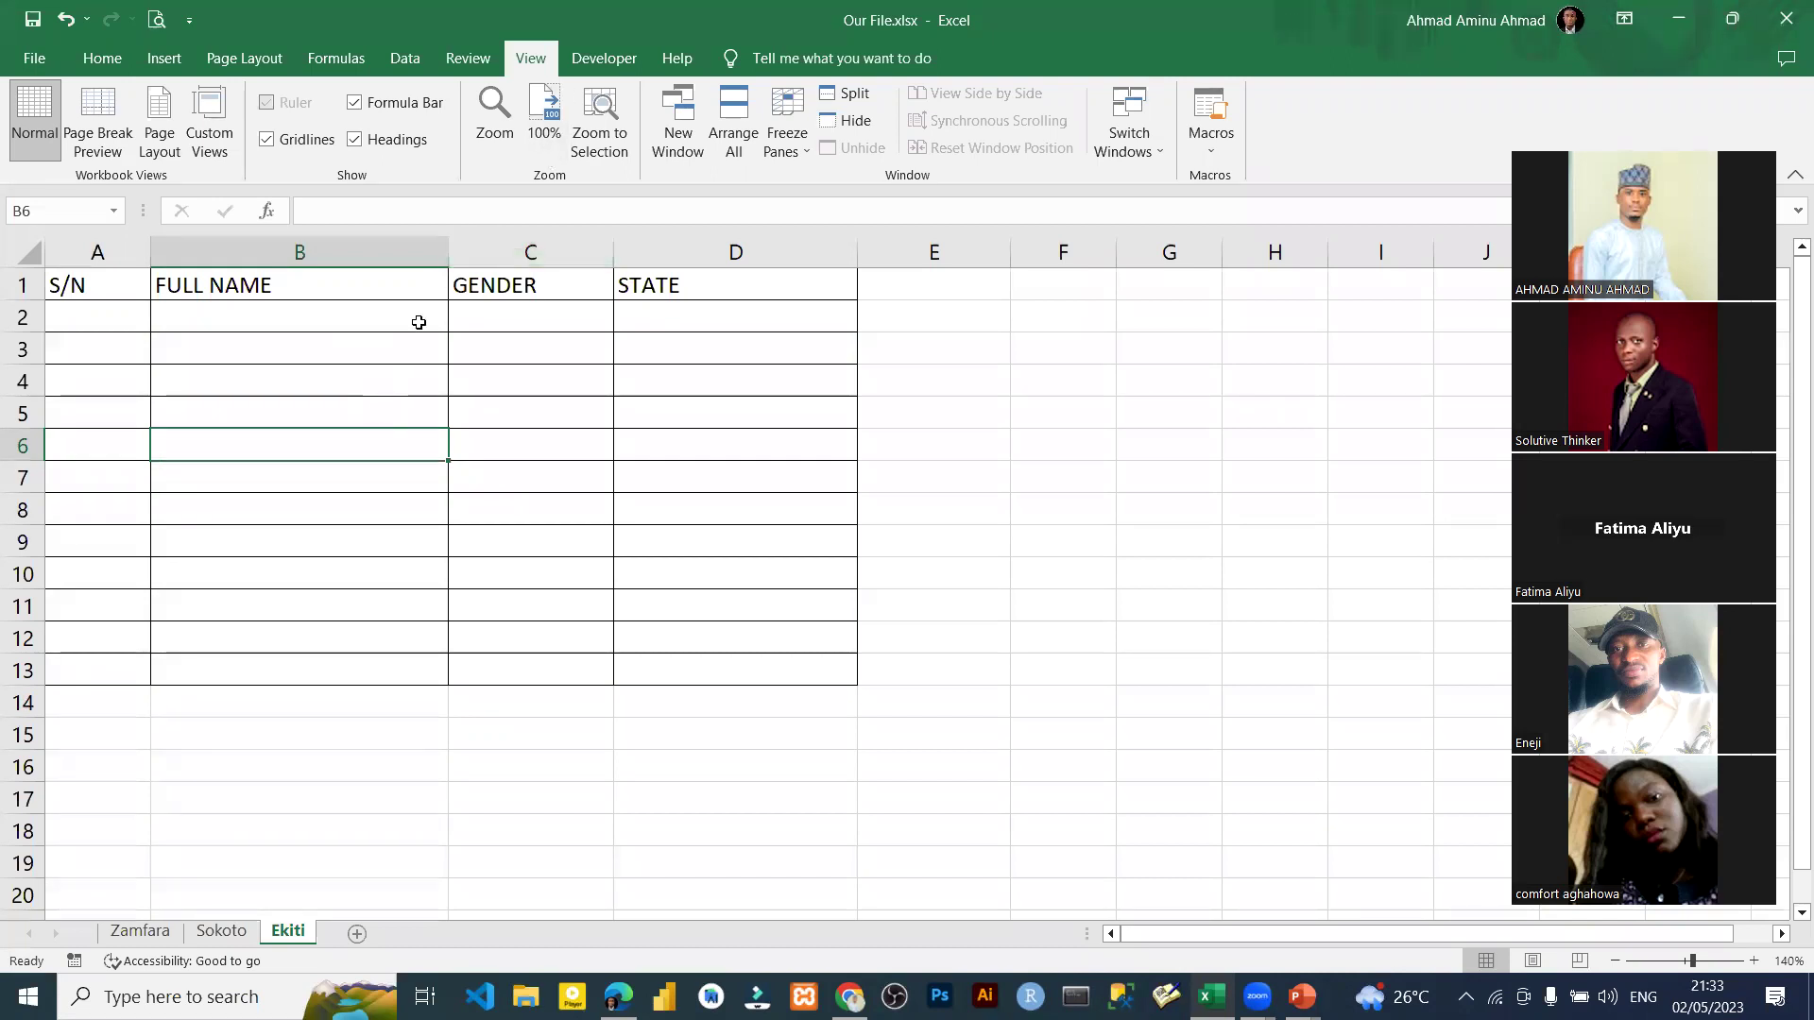
drag(444, 257, 363, 245)
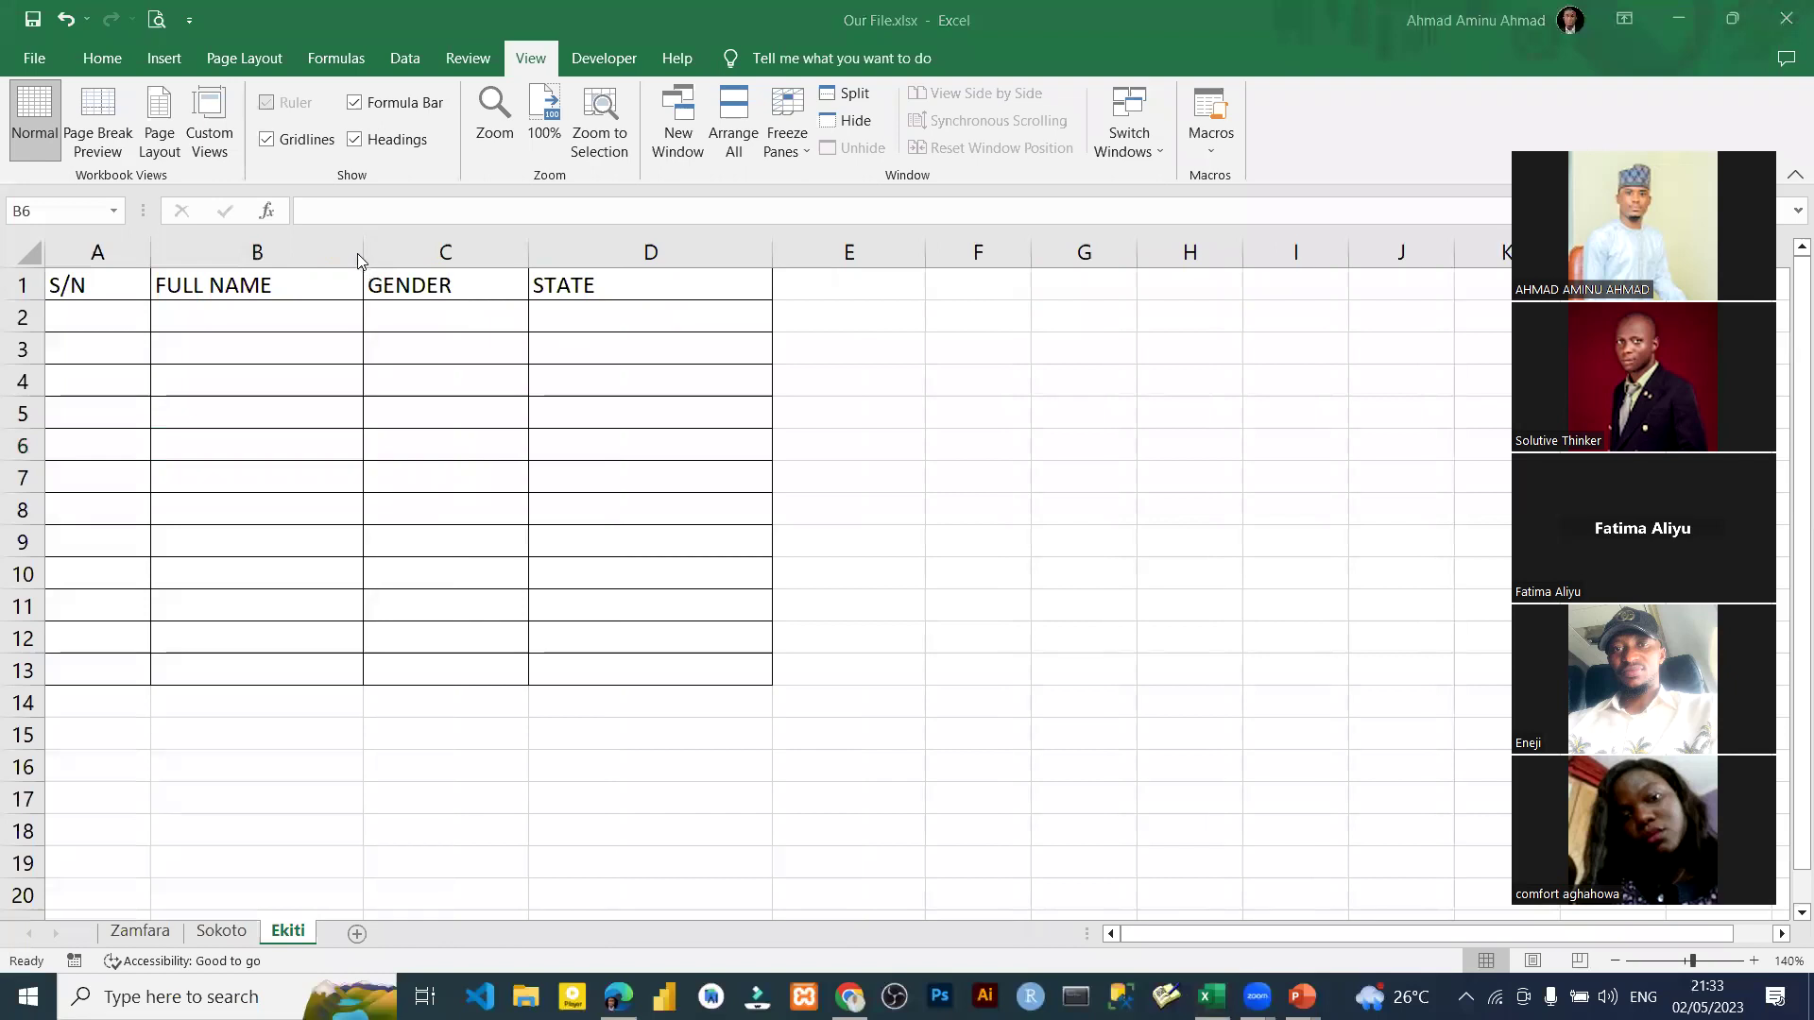
drag(363, 255, 406, 255)
Make row 2 taller and widen the FULL NAME column to 192 pixels.
mouse_move(38, 332)
mouse_down()
mouse_move(35, 377)
mouse_move(35, 340)
mouse_up()
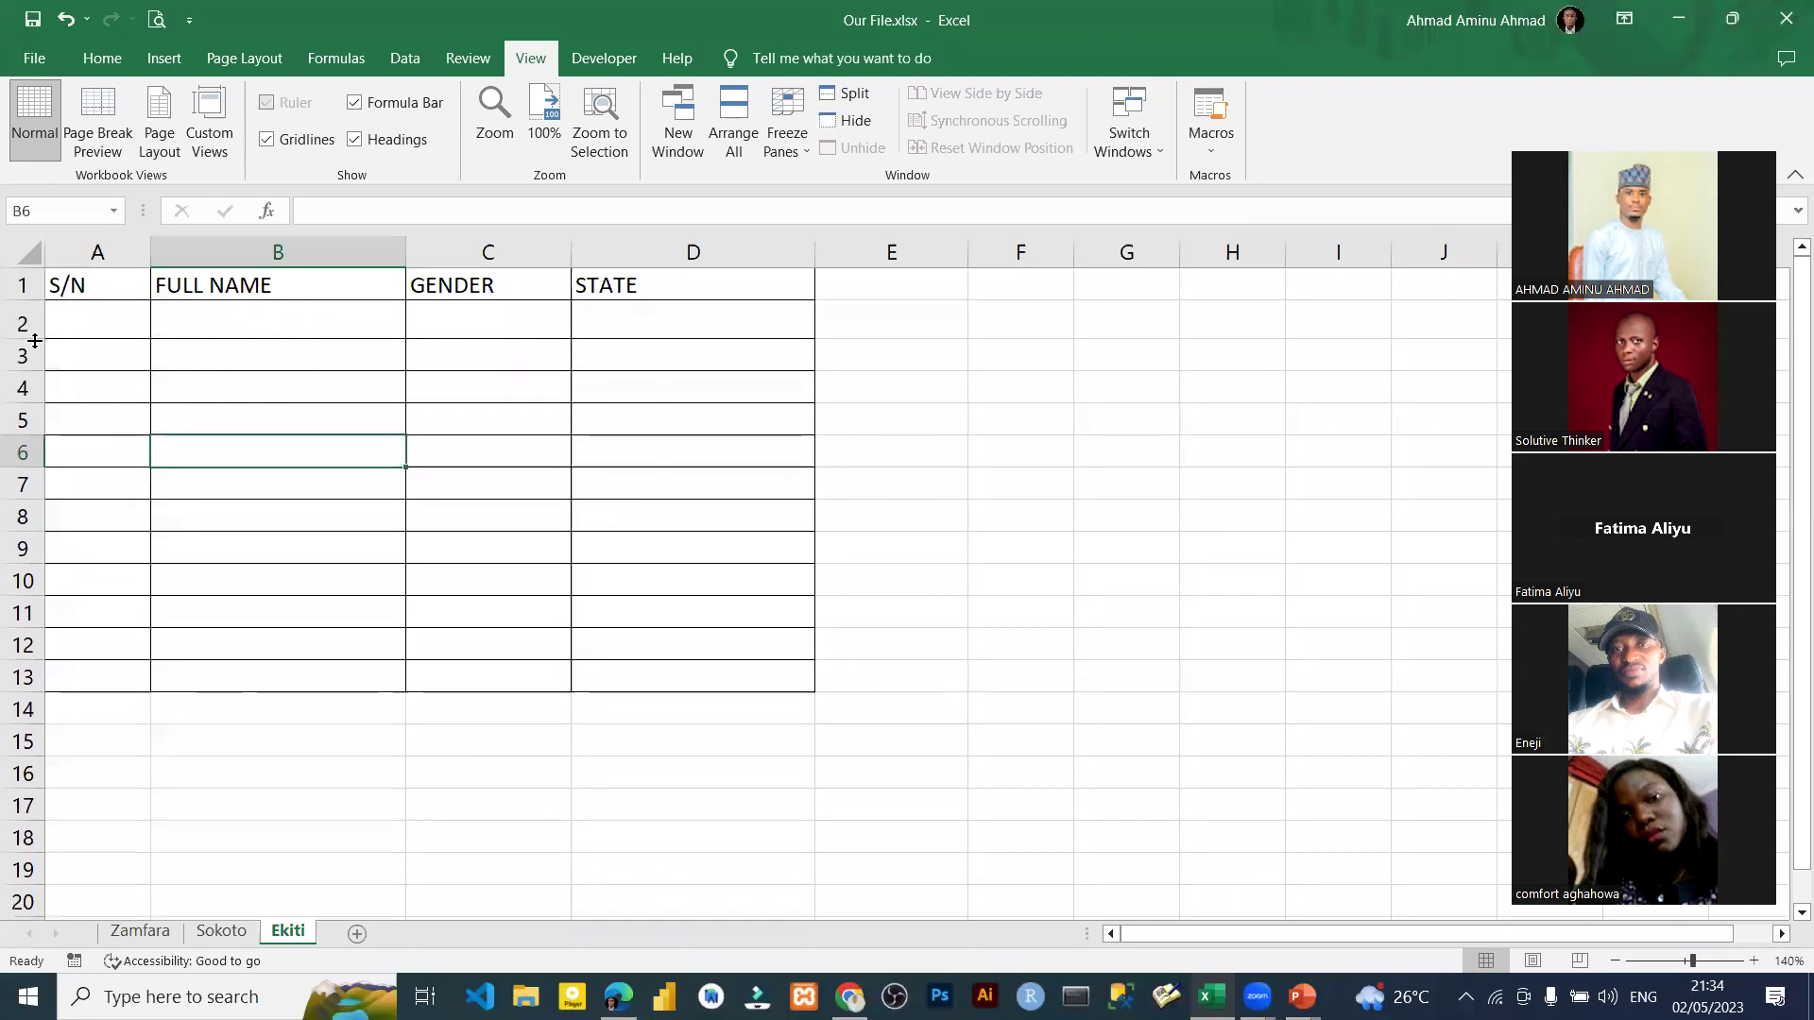
click(332, 393)
drag(404, 257, 479, 264)
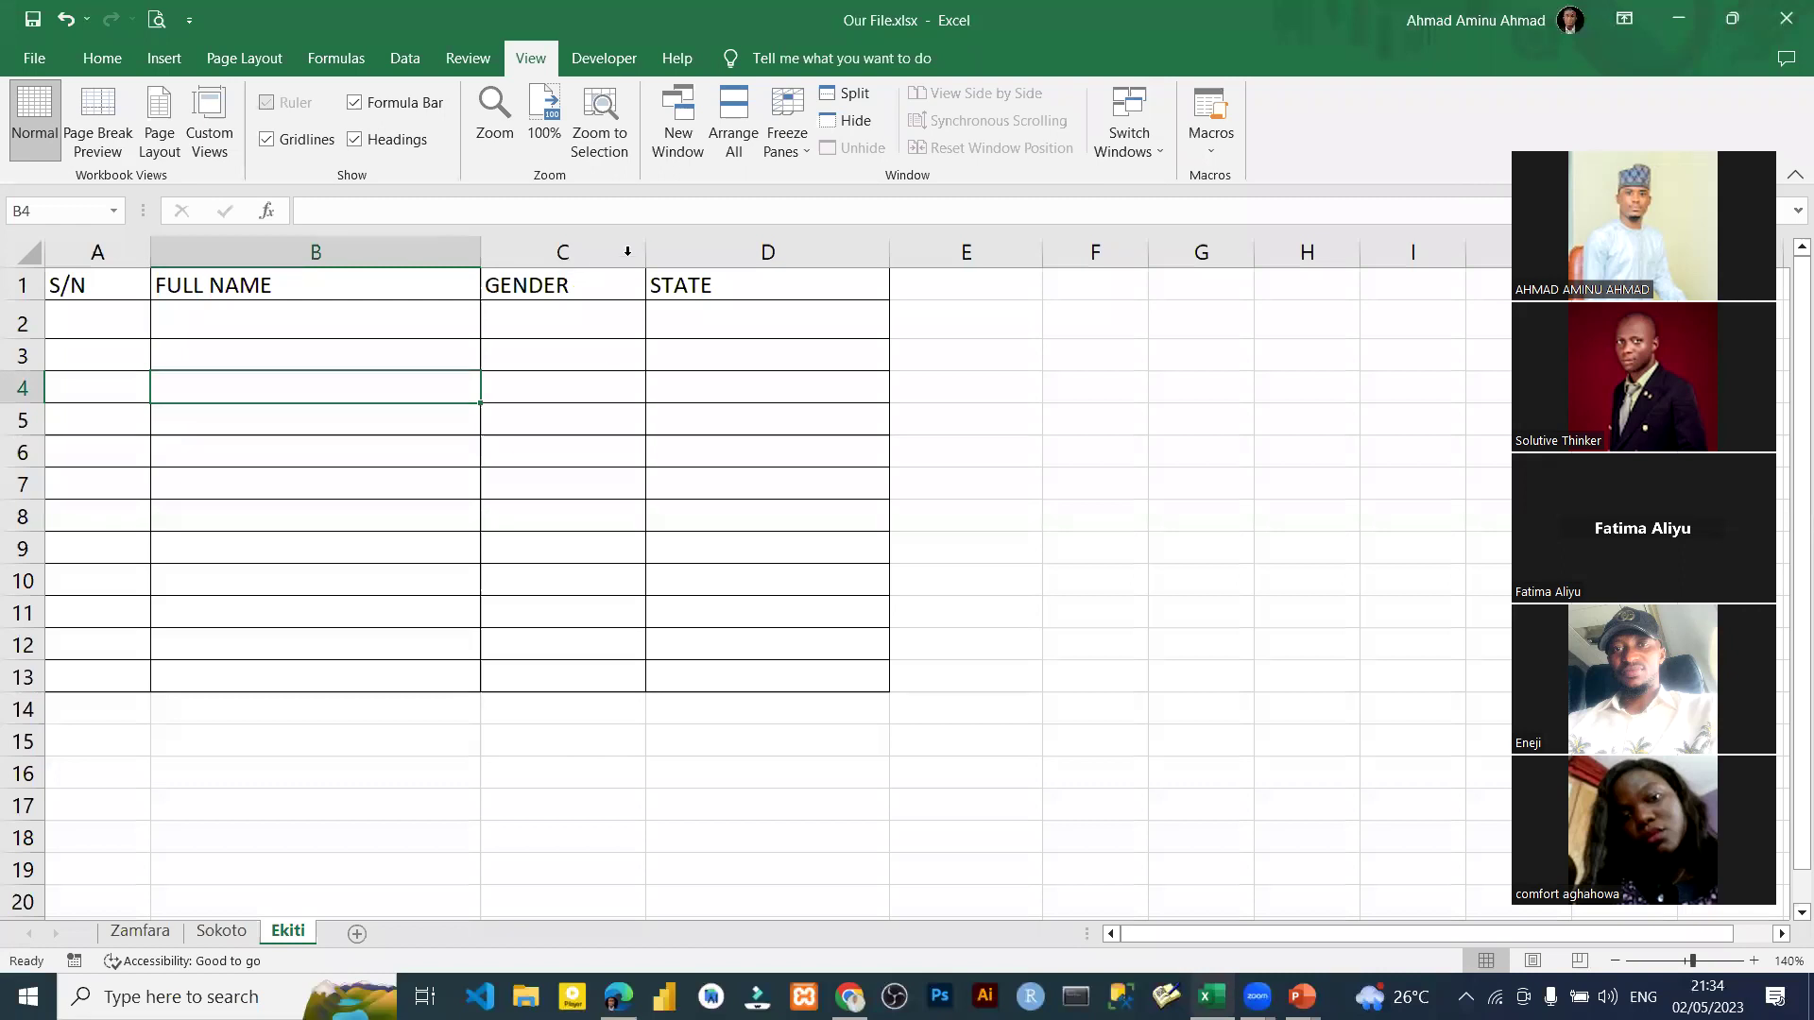
Select the GENDER and STATE columns and widen the GENDER column slightly.
click(770, 252)
click(558, 252)
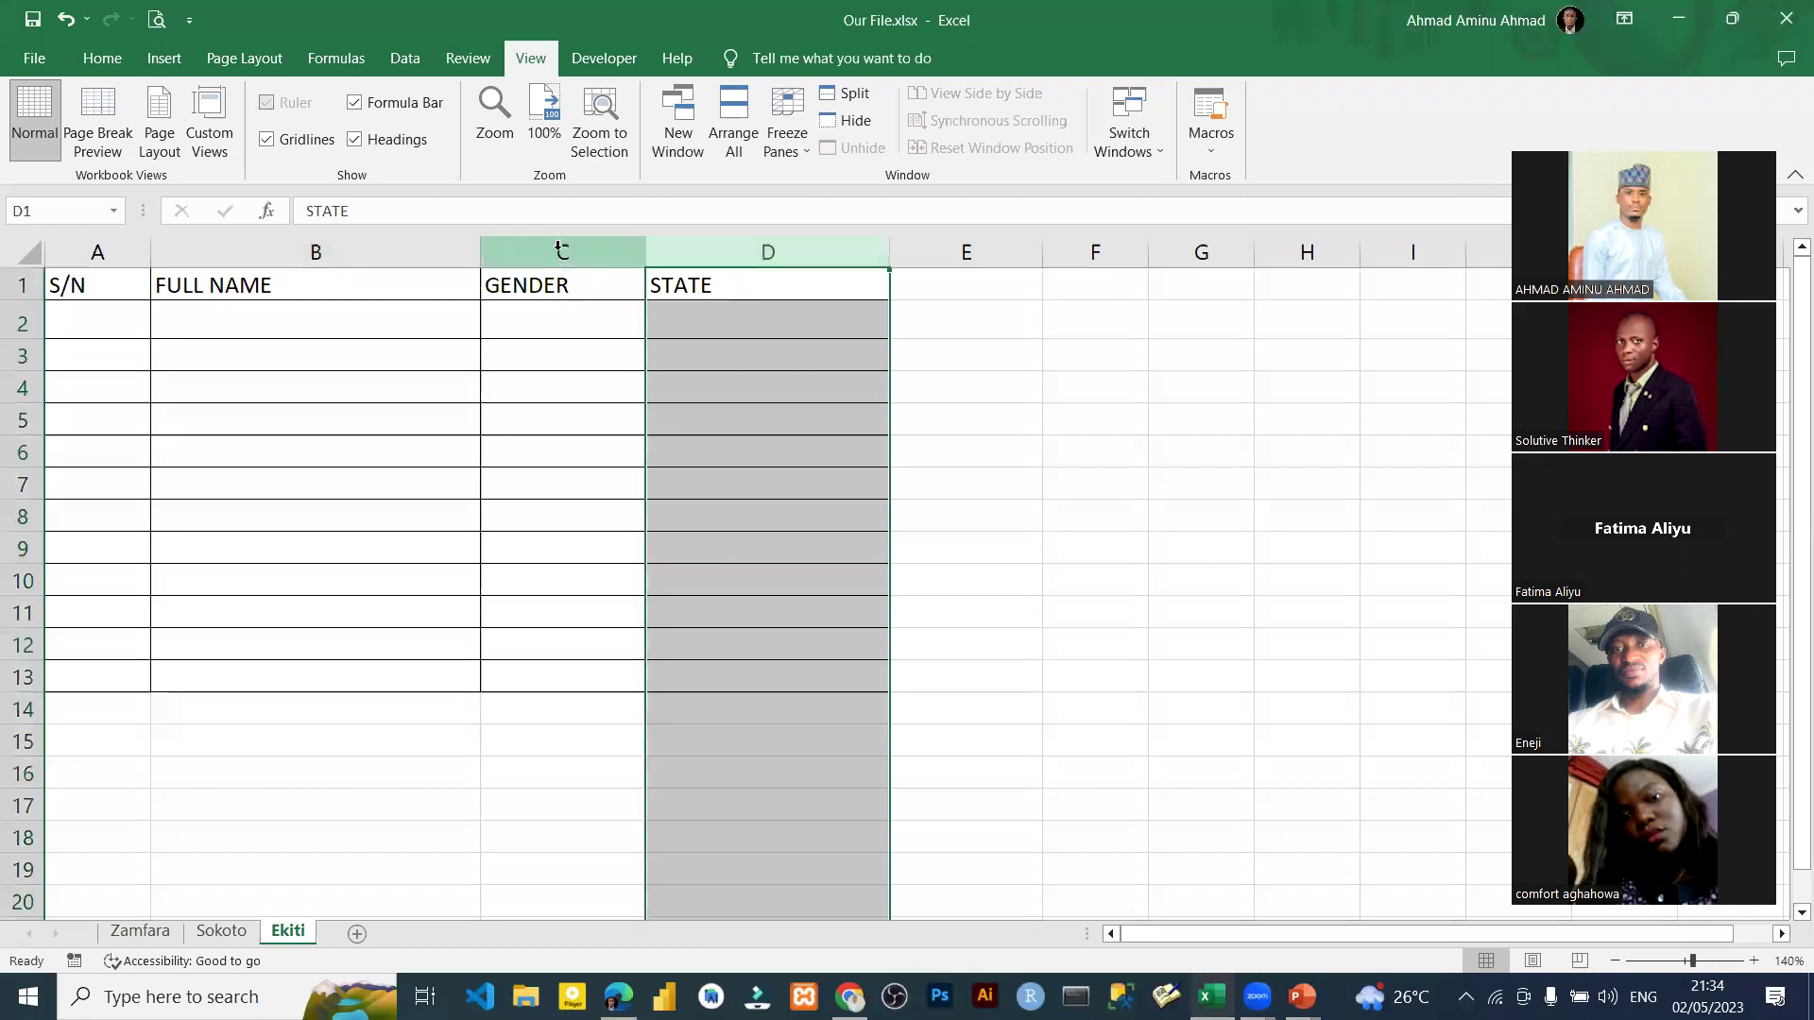
click(769, 252)
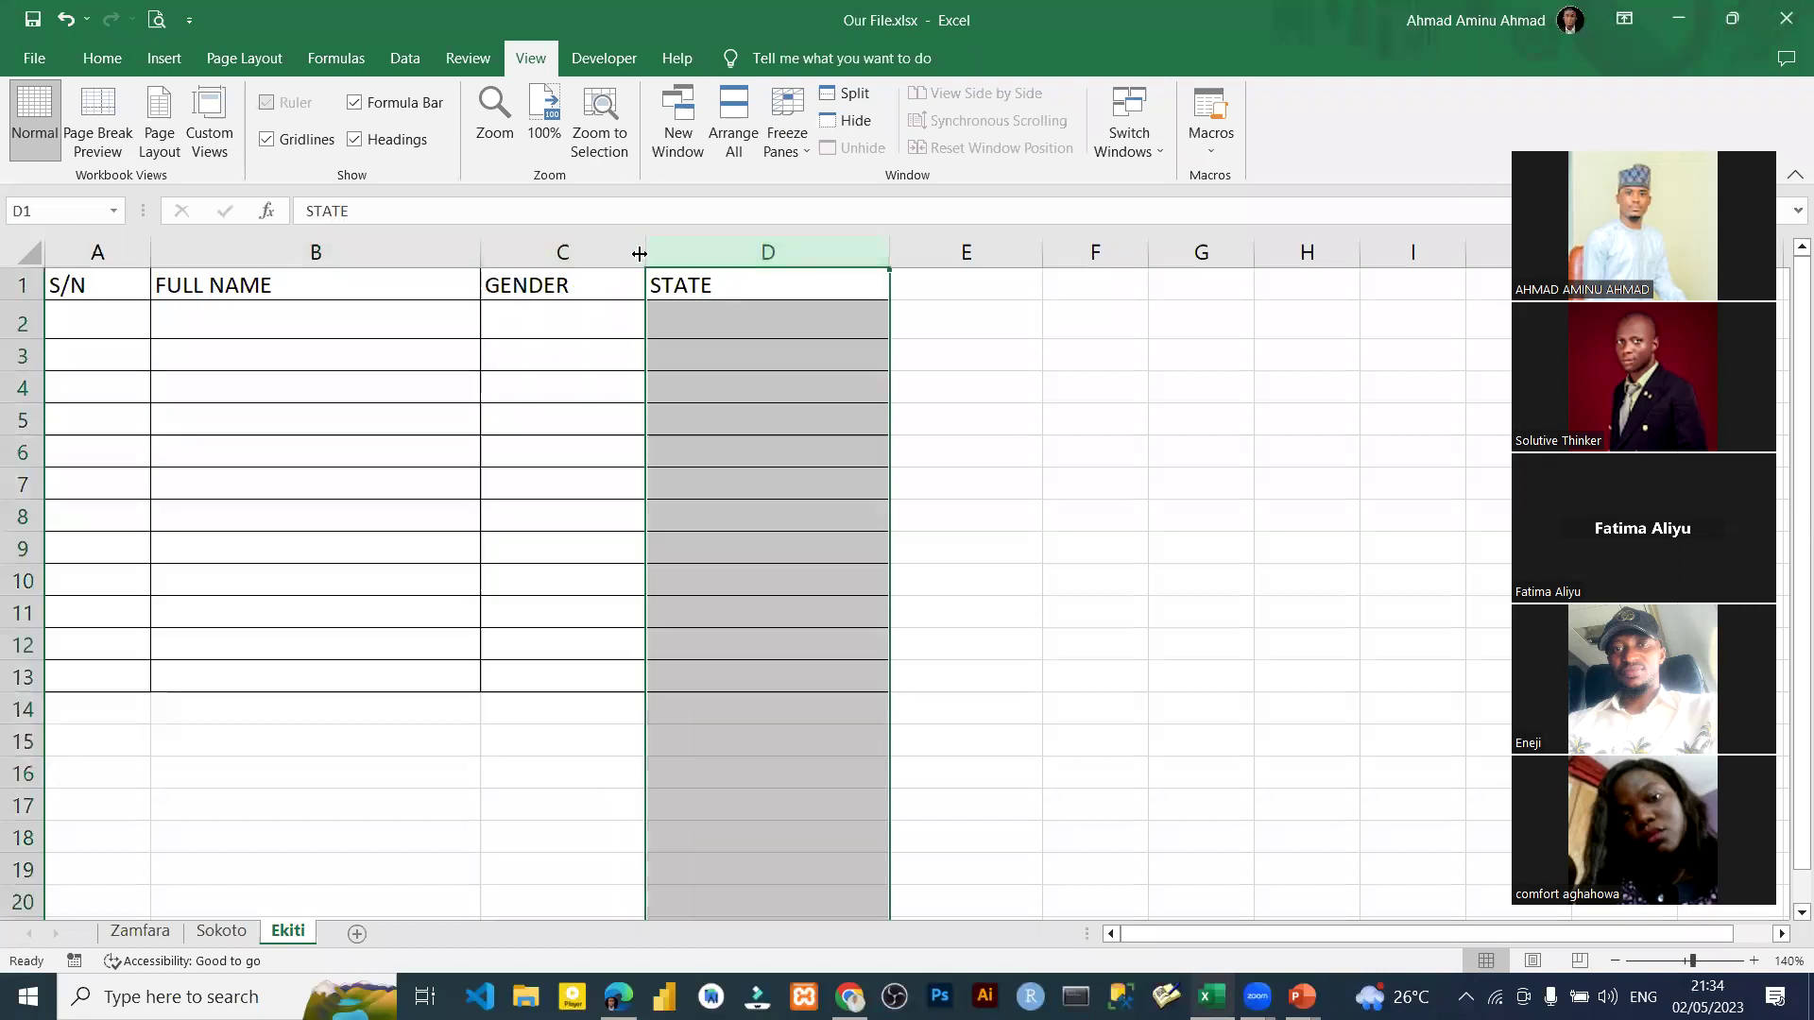
mouse_move(649, 262)
mouse_down()
mouse_move(681, 265)
mouse_move(611, 250)
mouse_move(661, 254)
mouse_up()
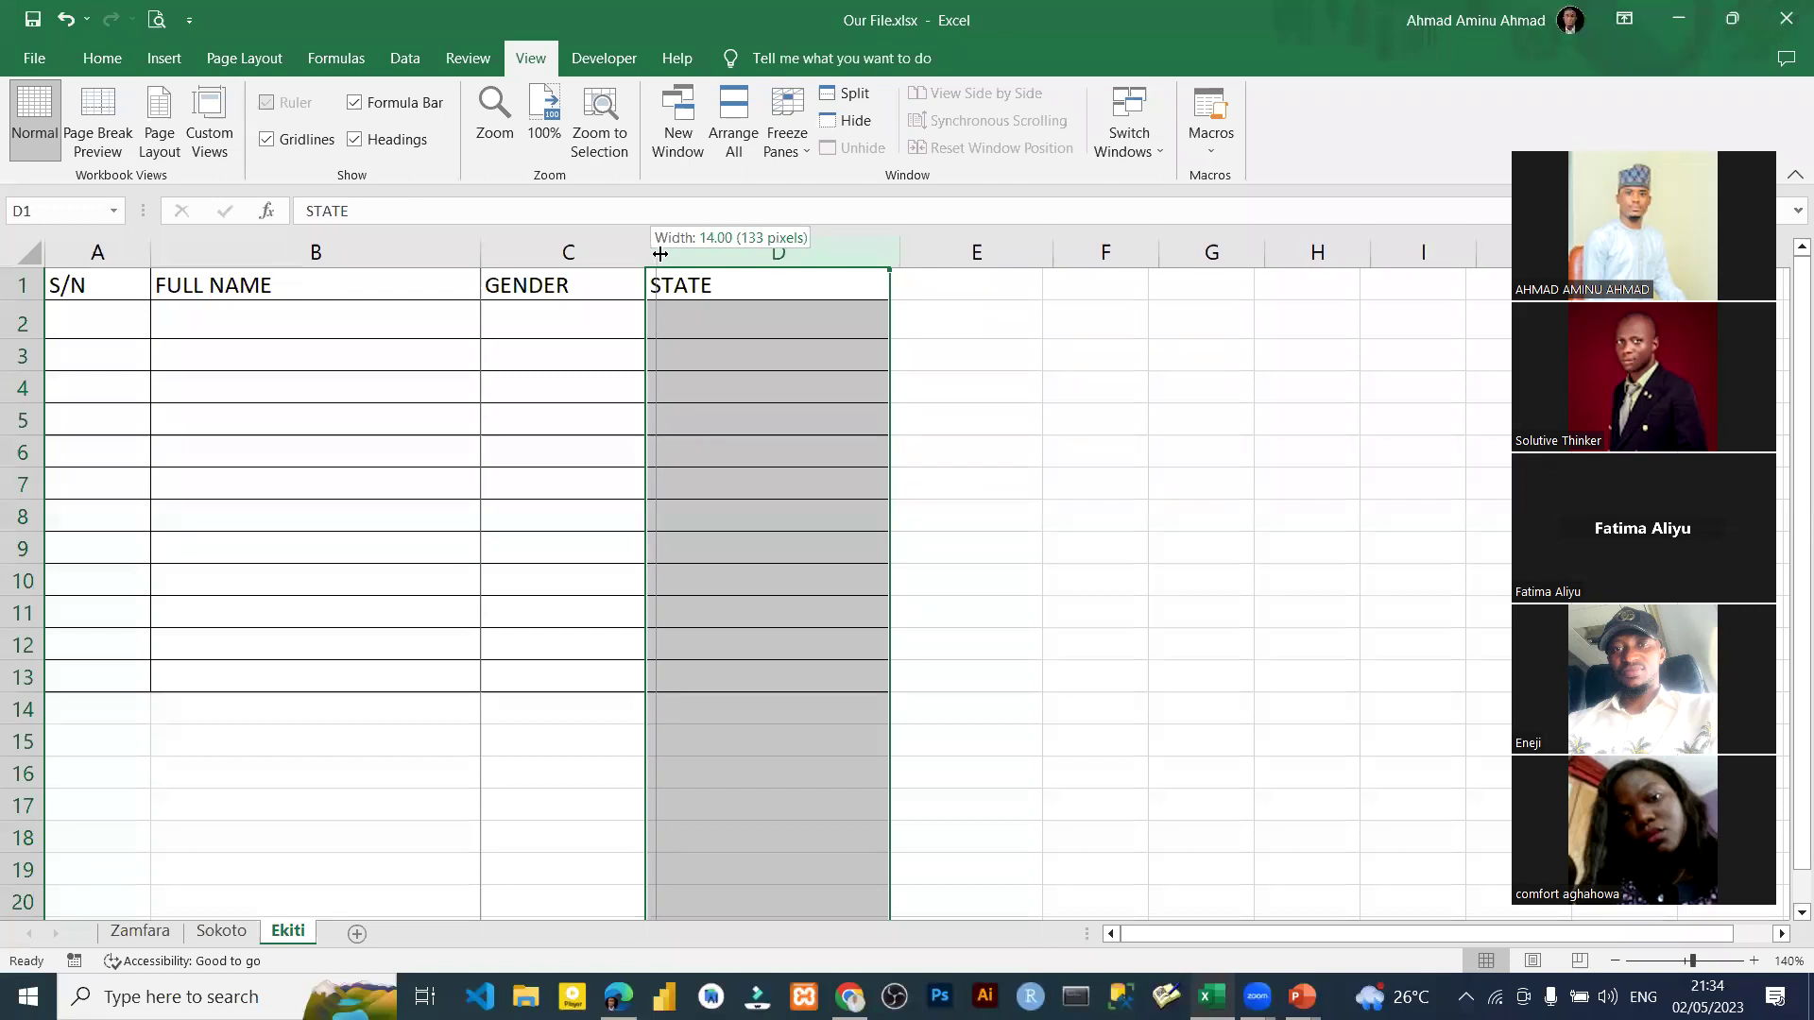
drag(661, 253, 659, 253)
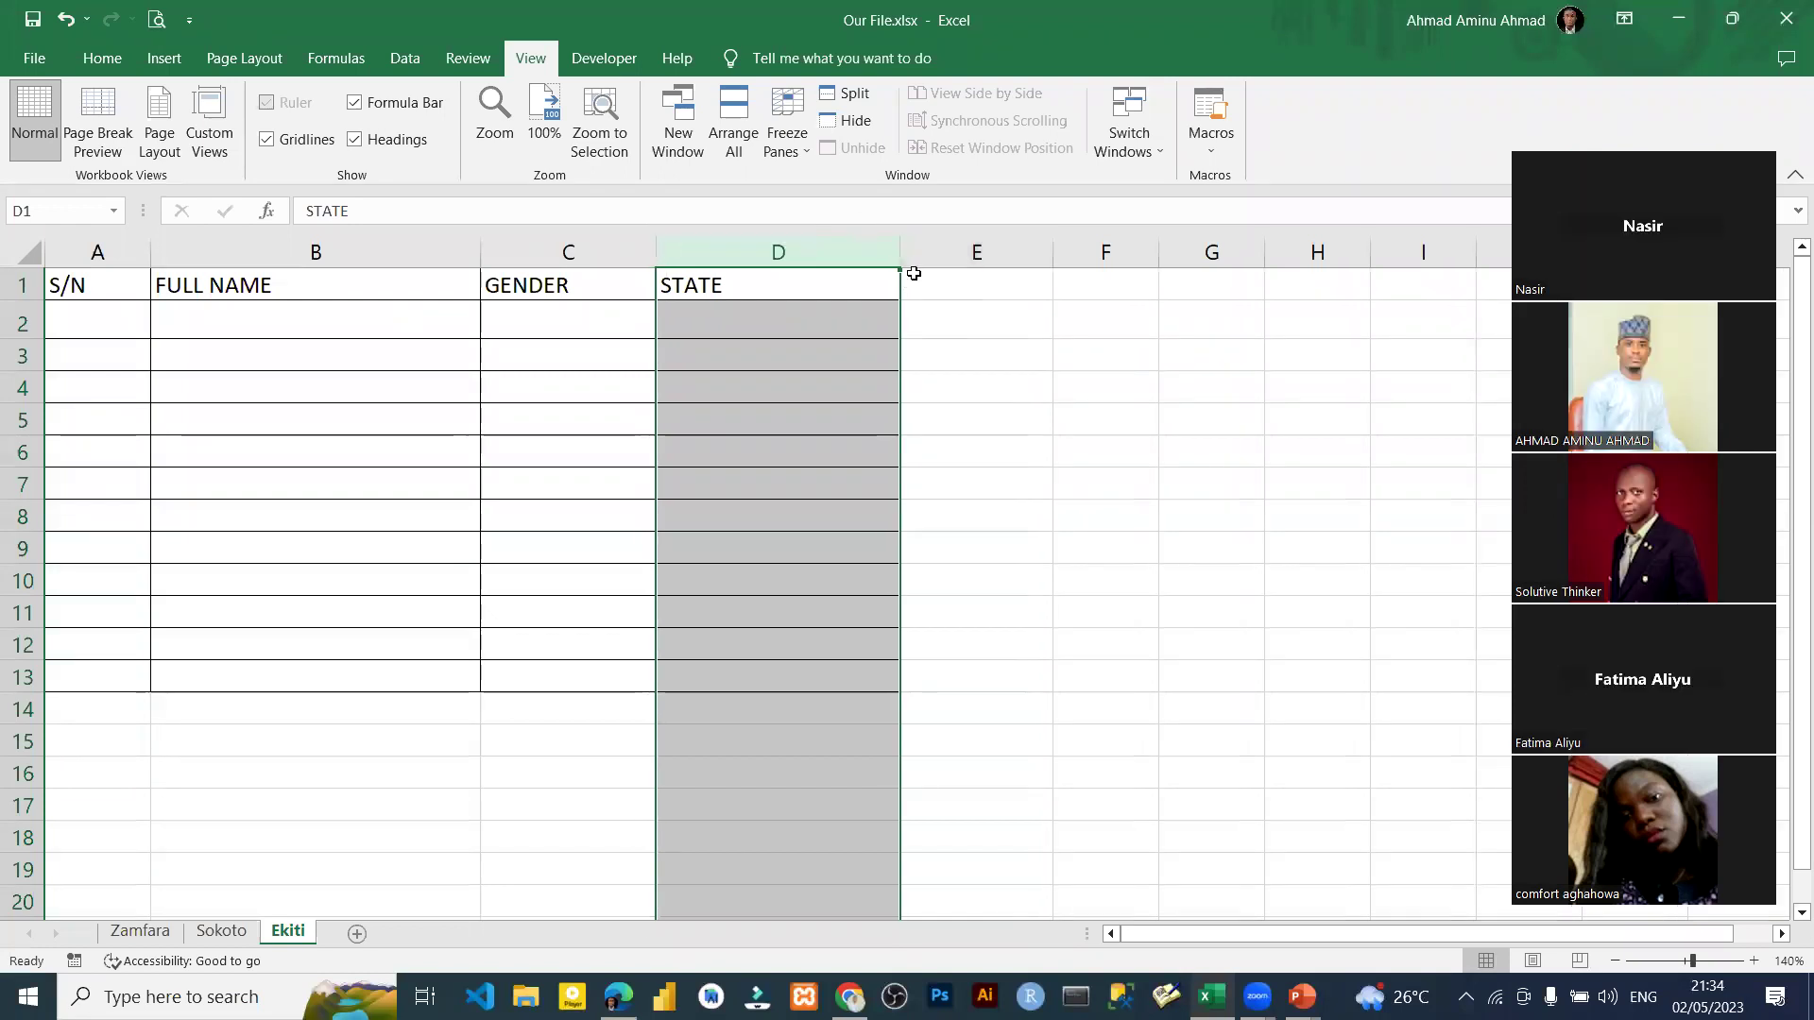
Resize the STATE column to width 14.00 (133 pixels).
drag(900, 253, 790, 253)
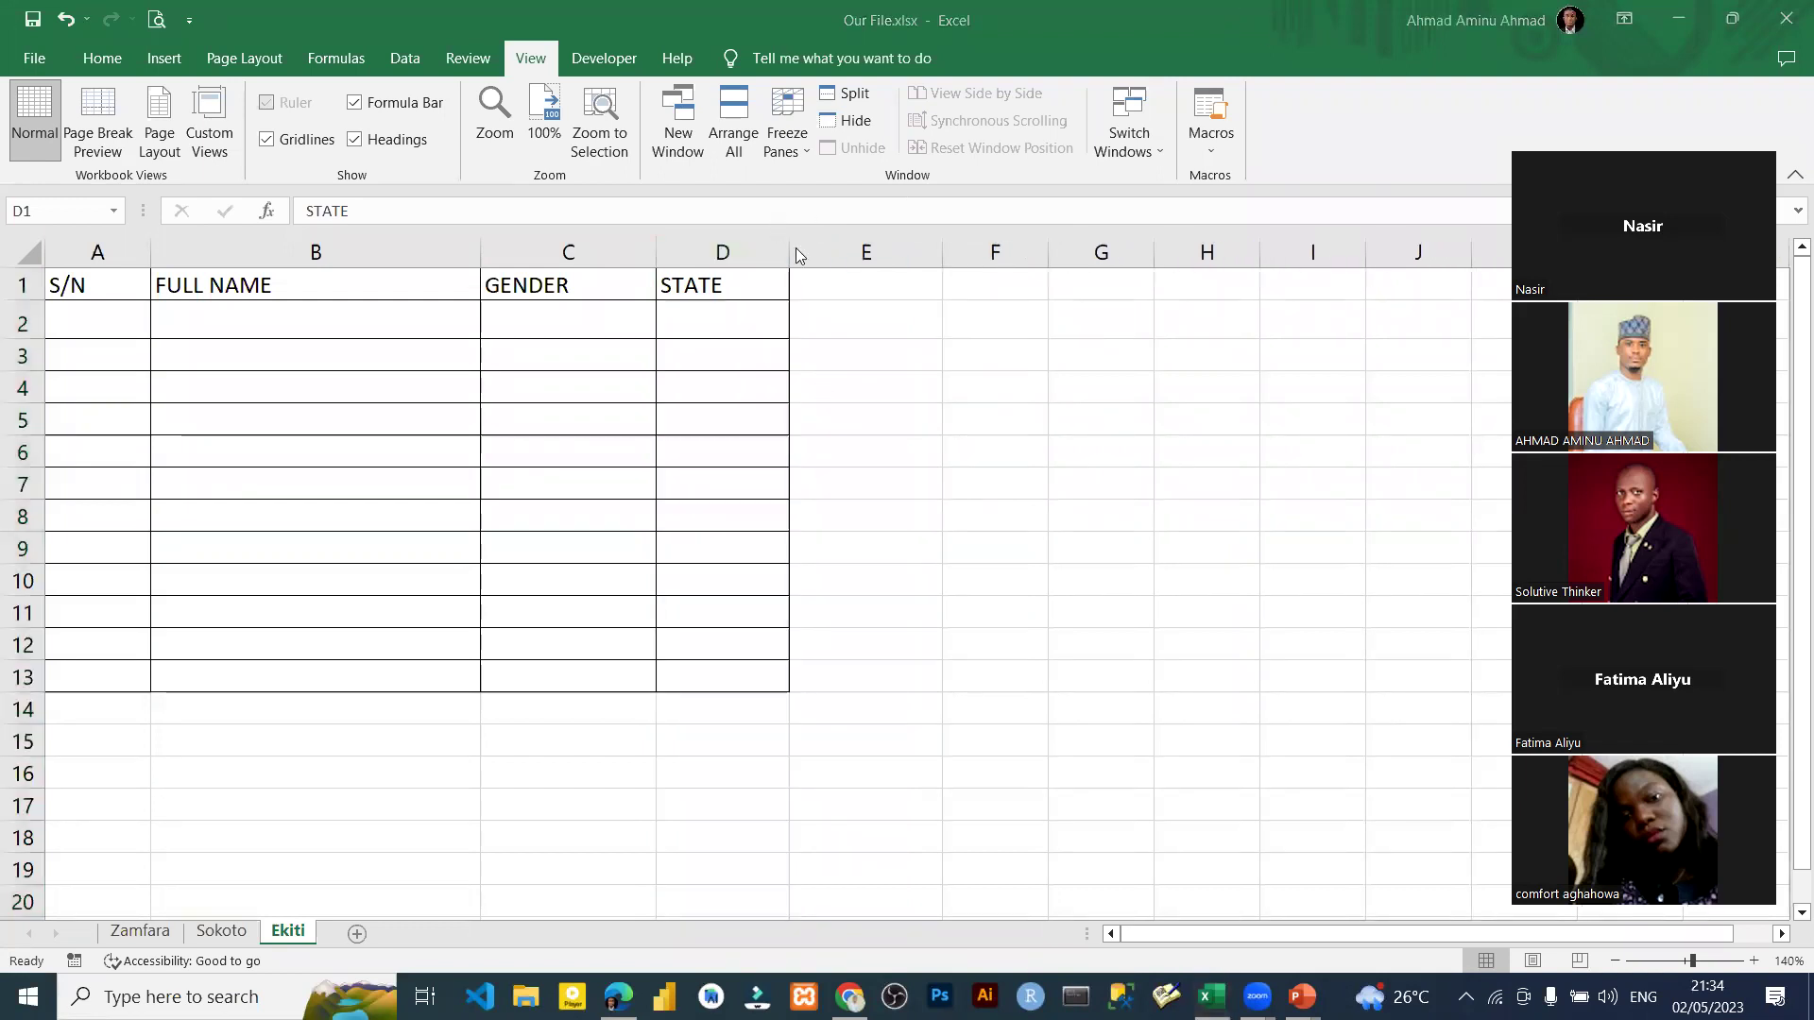
drag(788, 252, 829, 250)
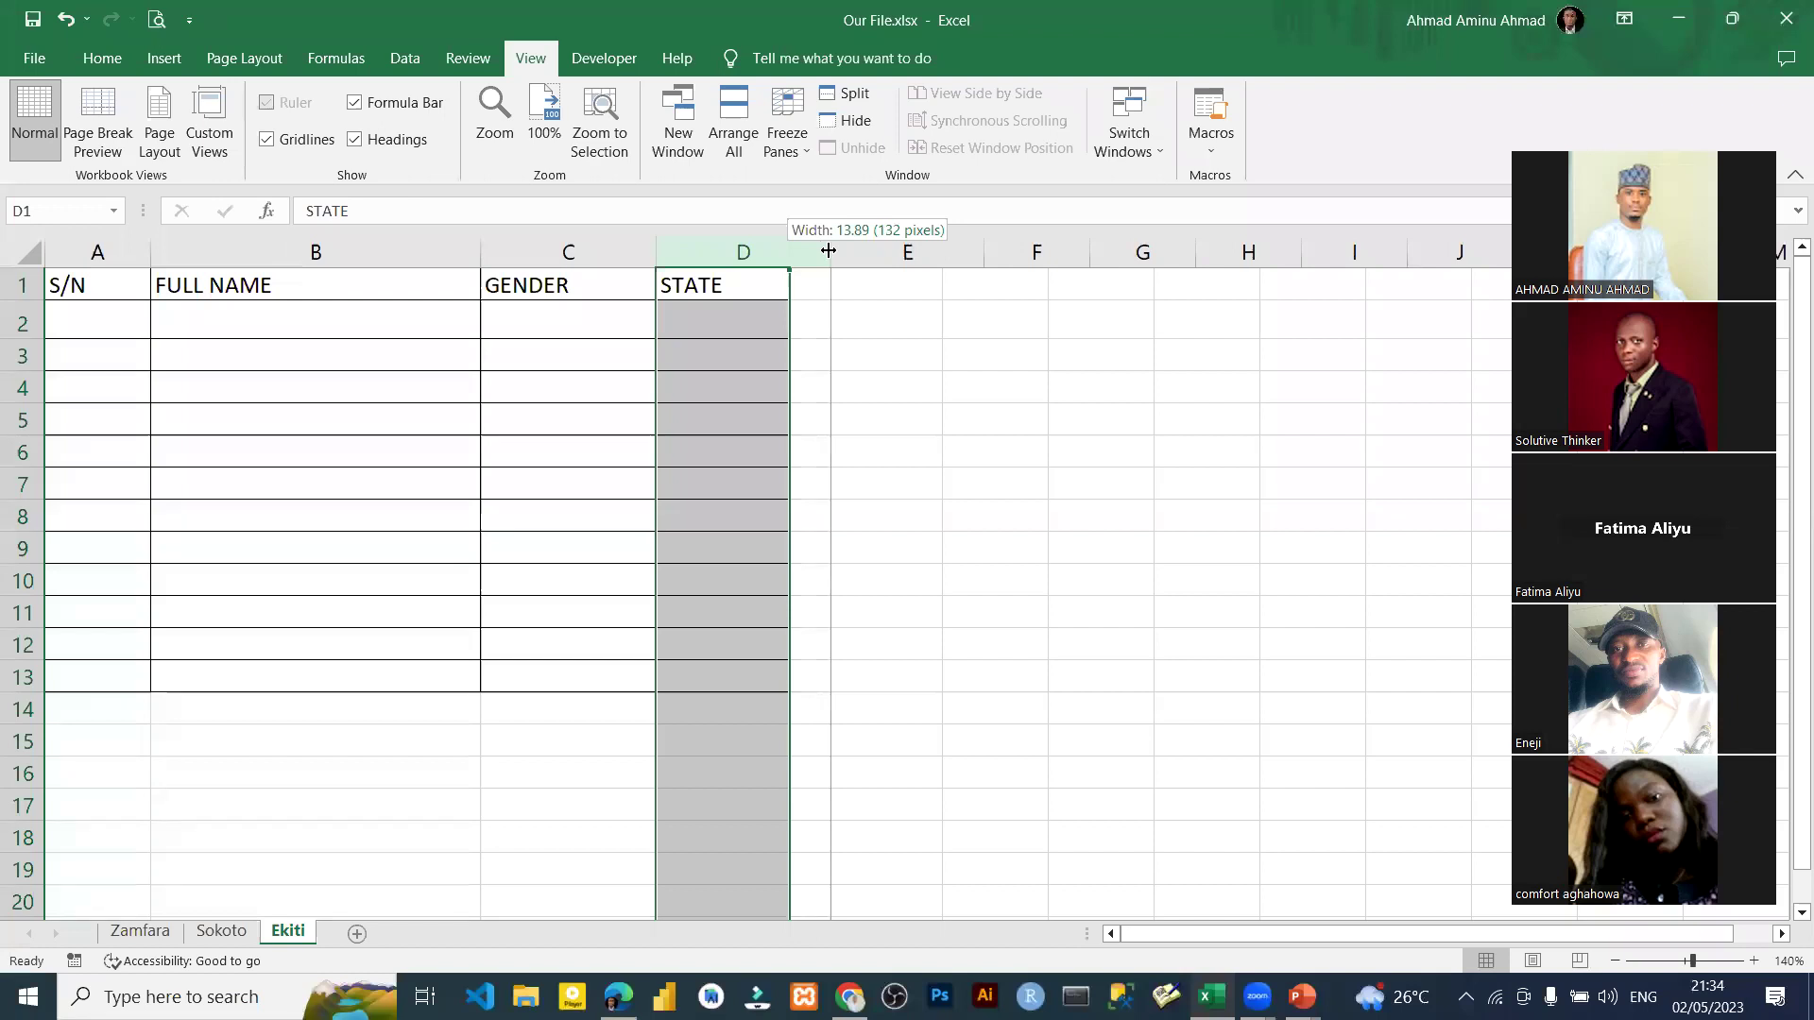
mouse_move(829, 251)
mouse_down()
mouse_move(857, 251)
mouse_move(829, 259)
mouse_up()
click(599, 482)
click(599, 328)
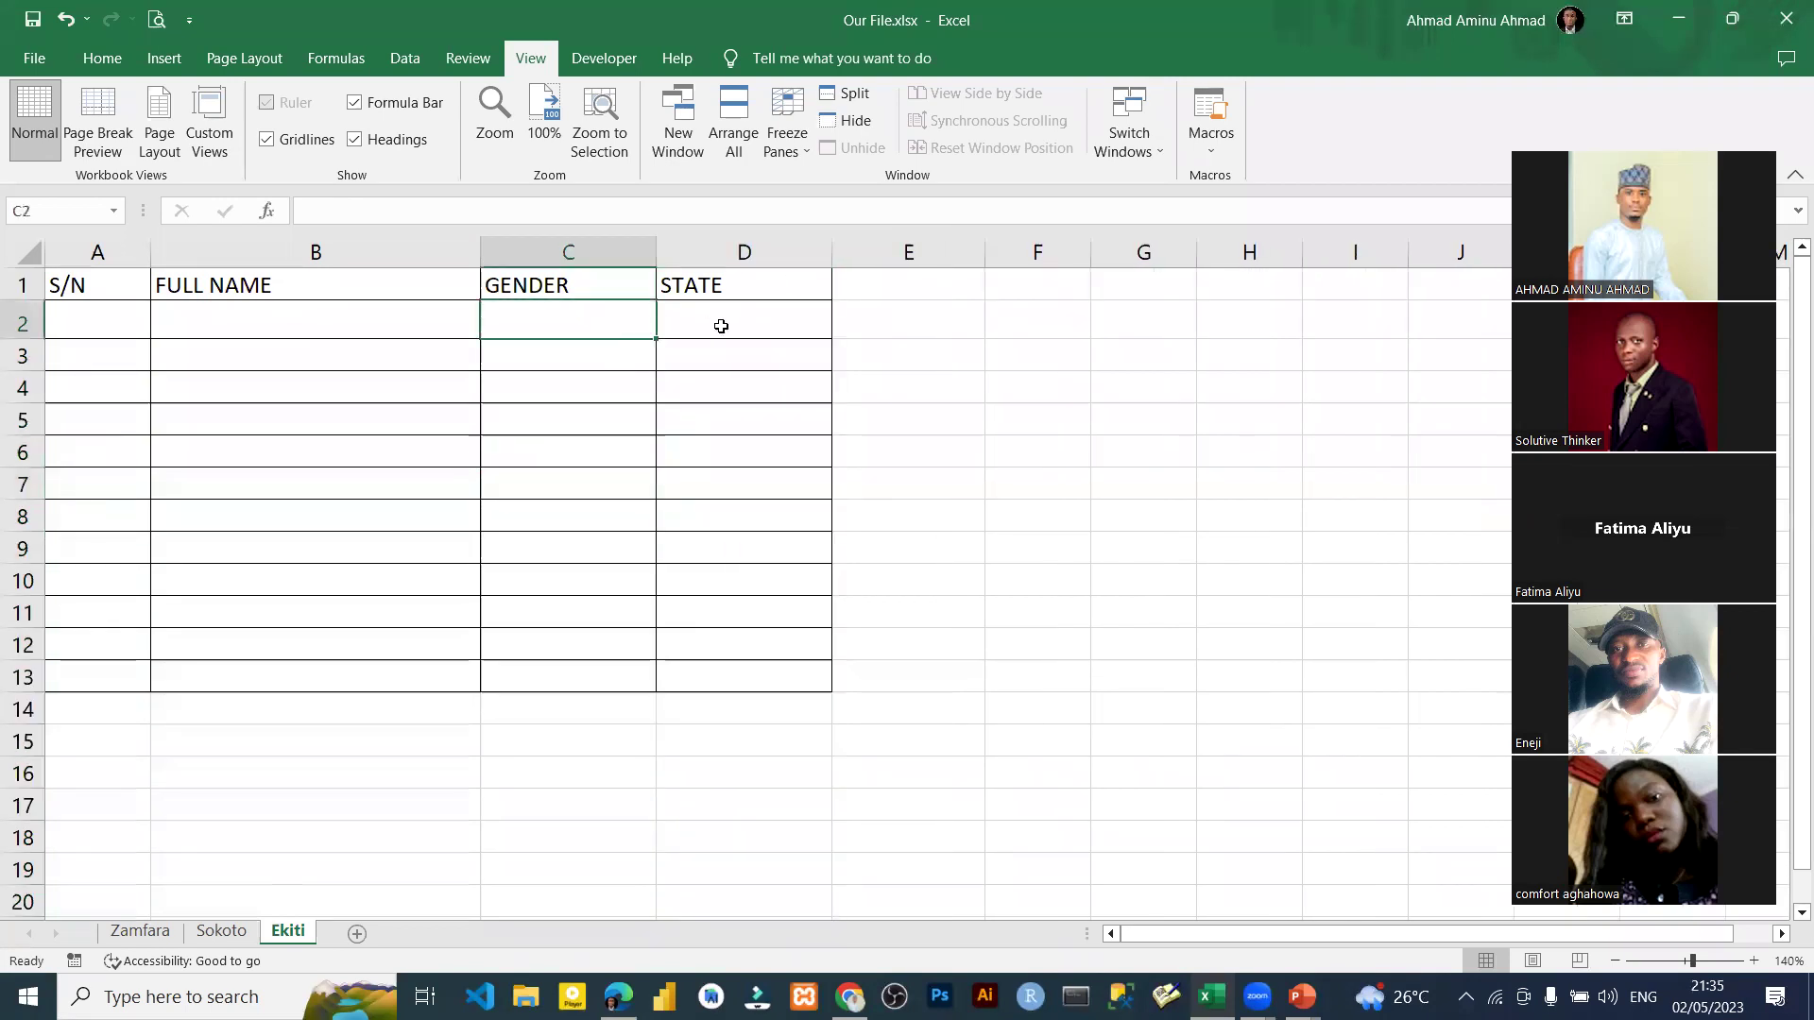
click(721, 326)
click(507, 324)
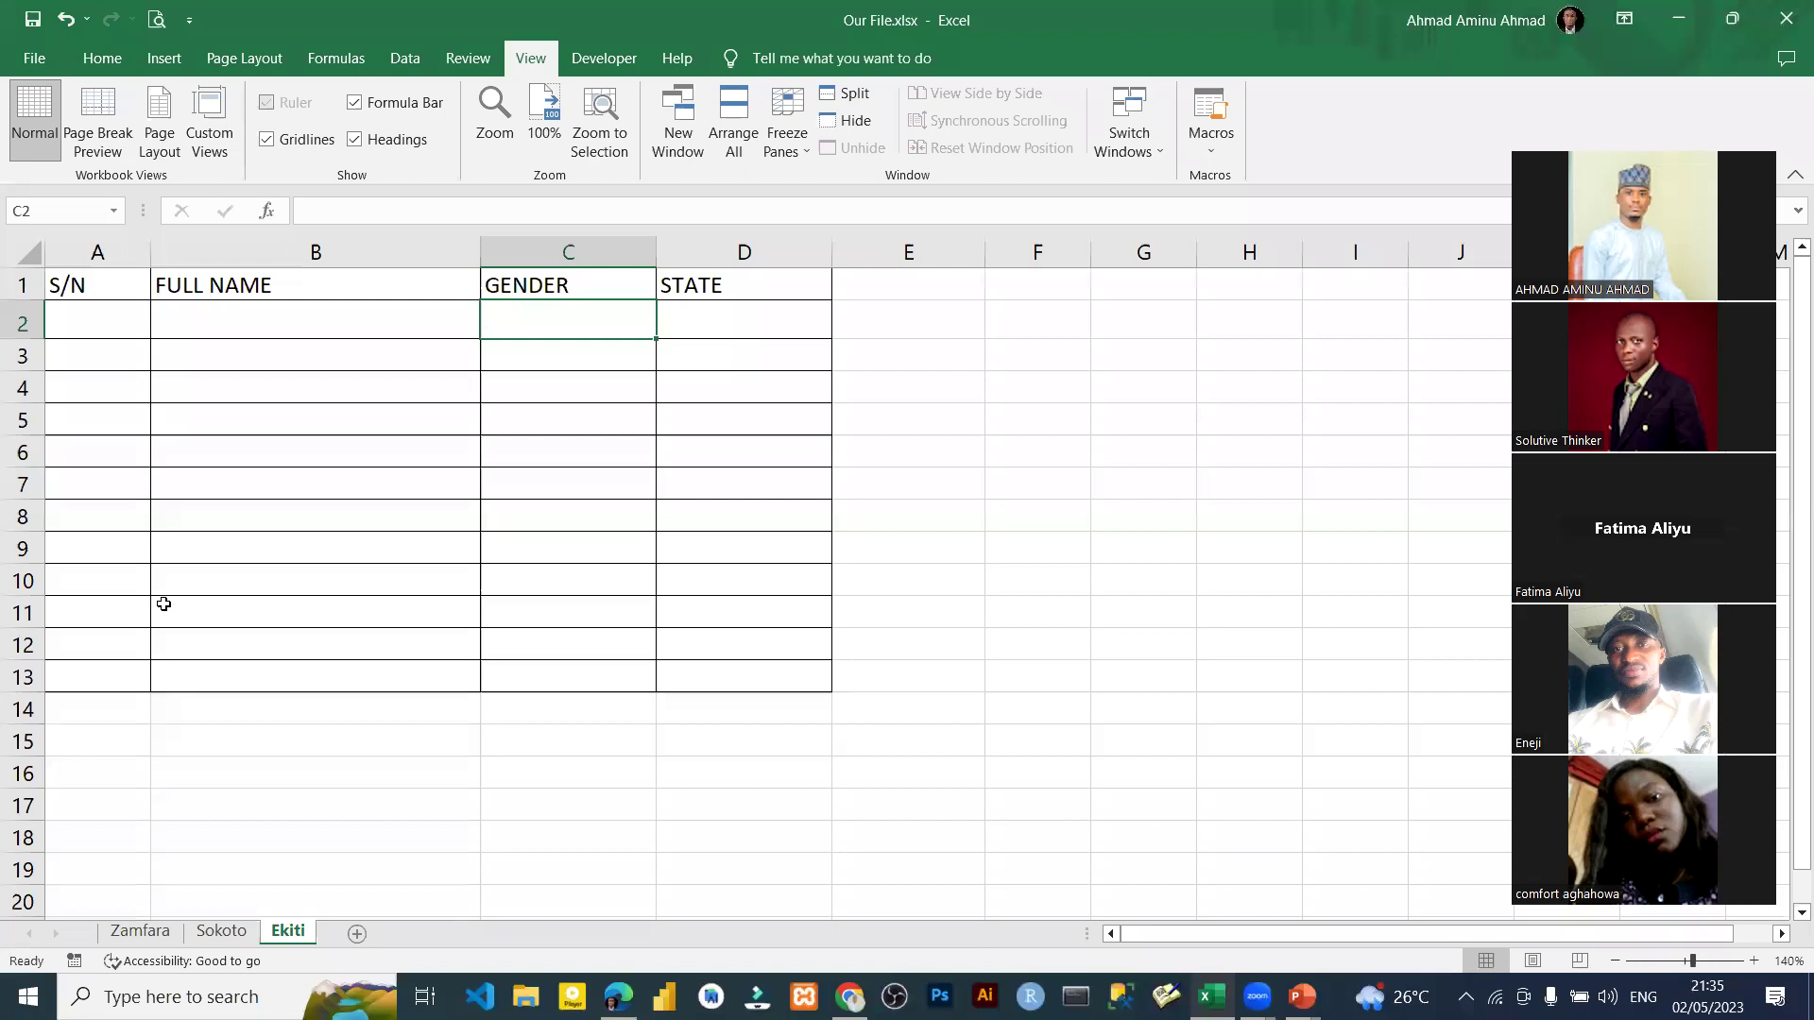
Set columns C and D (GENDER and STATE) to a column width of 20.
click(111, 59)
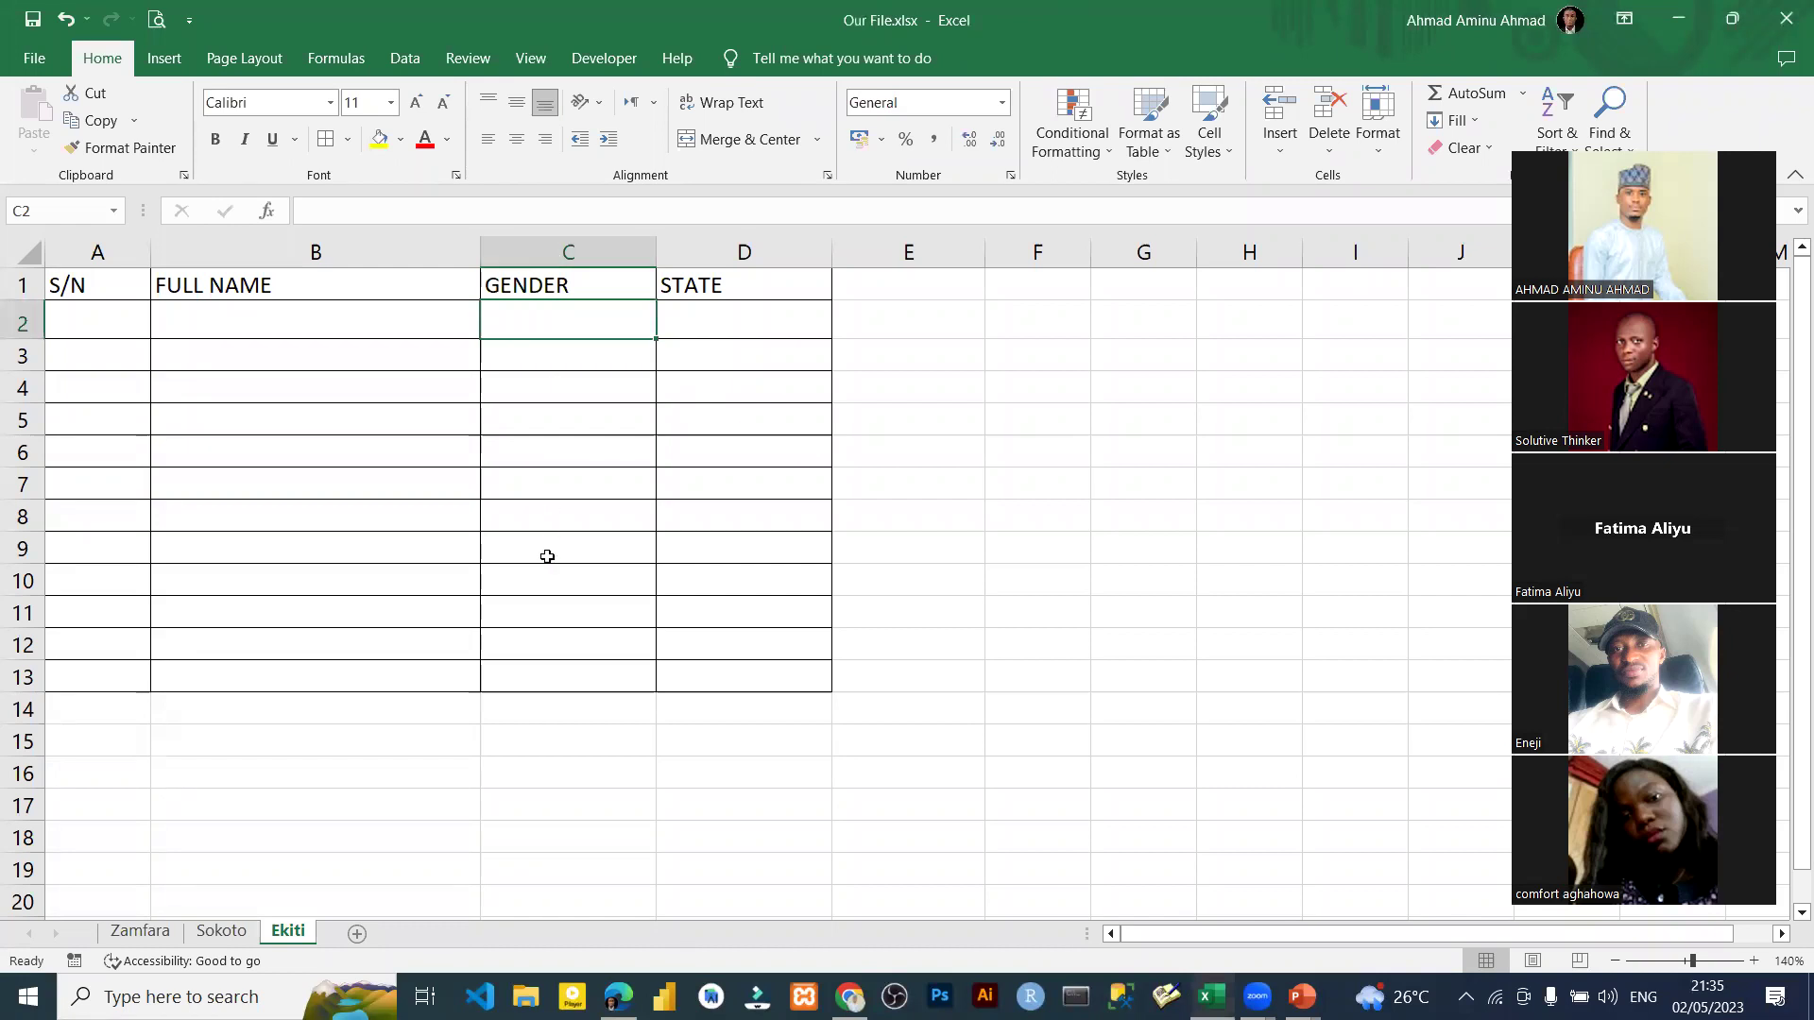
drag(558, 252, 685, 256)
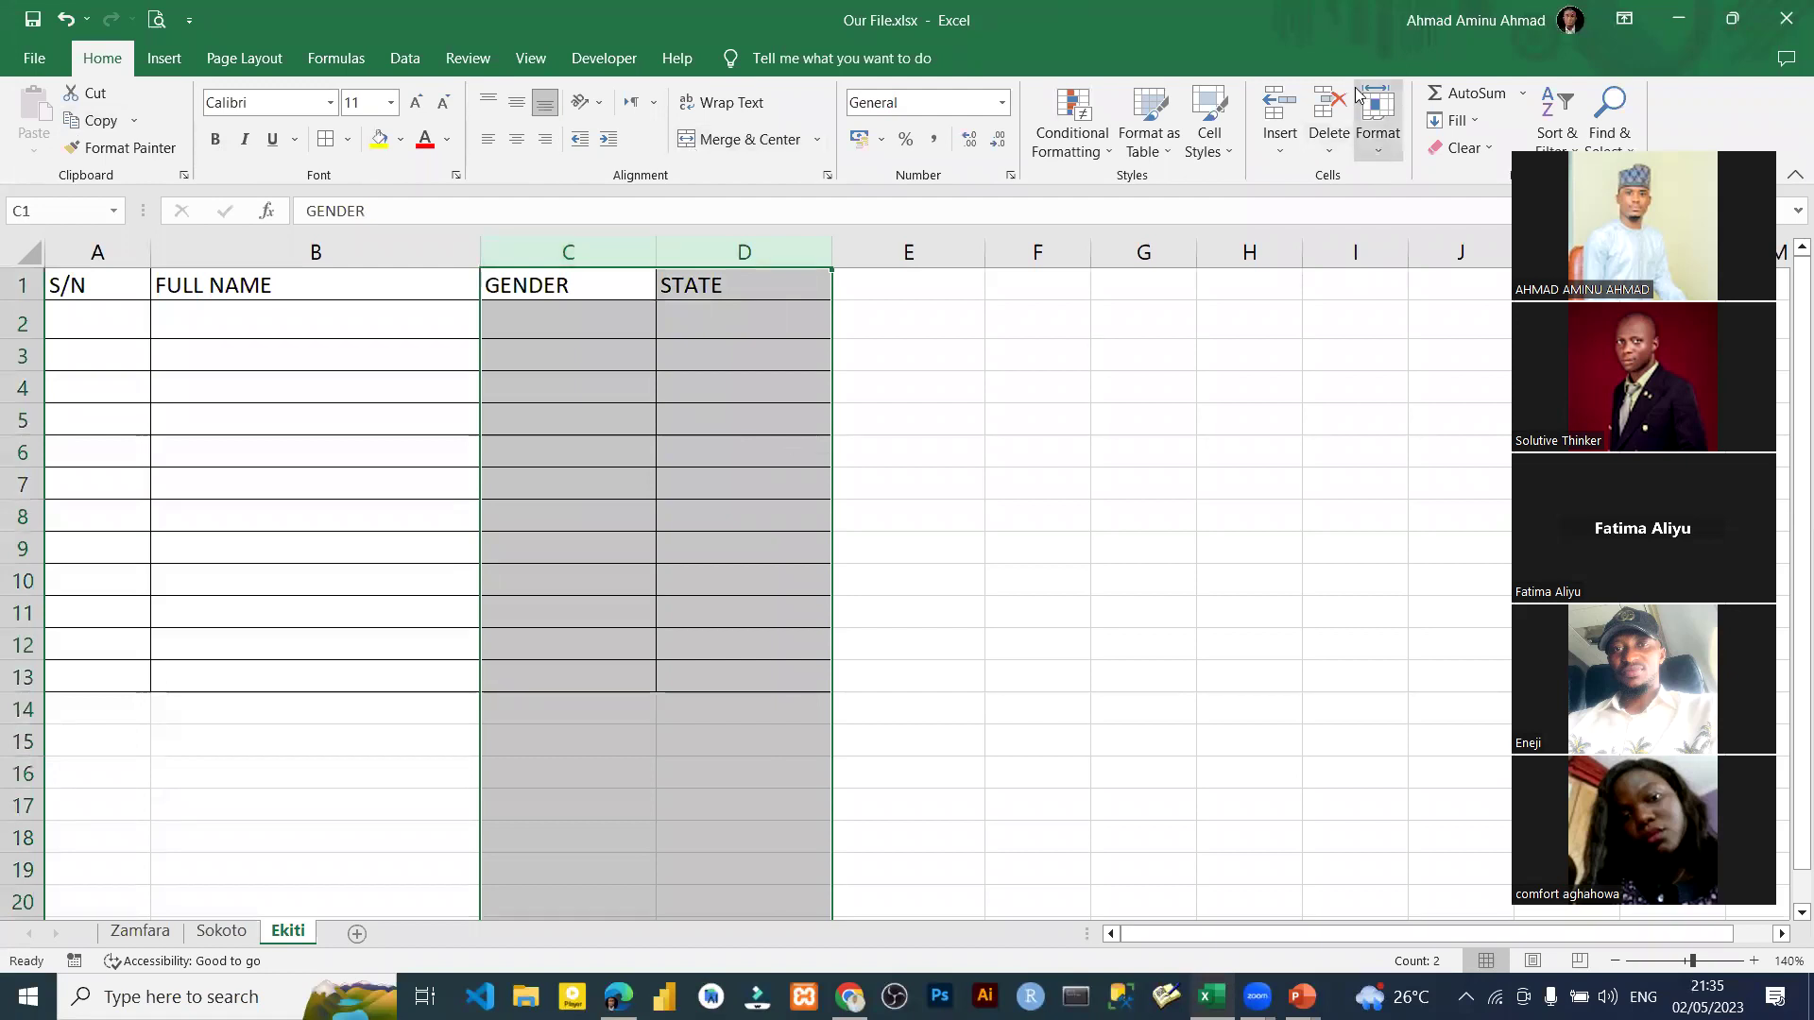
click(1387, 151)
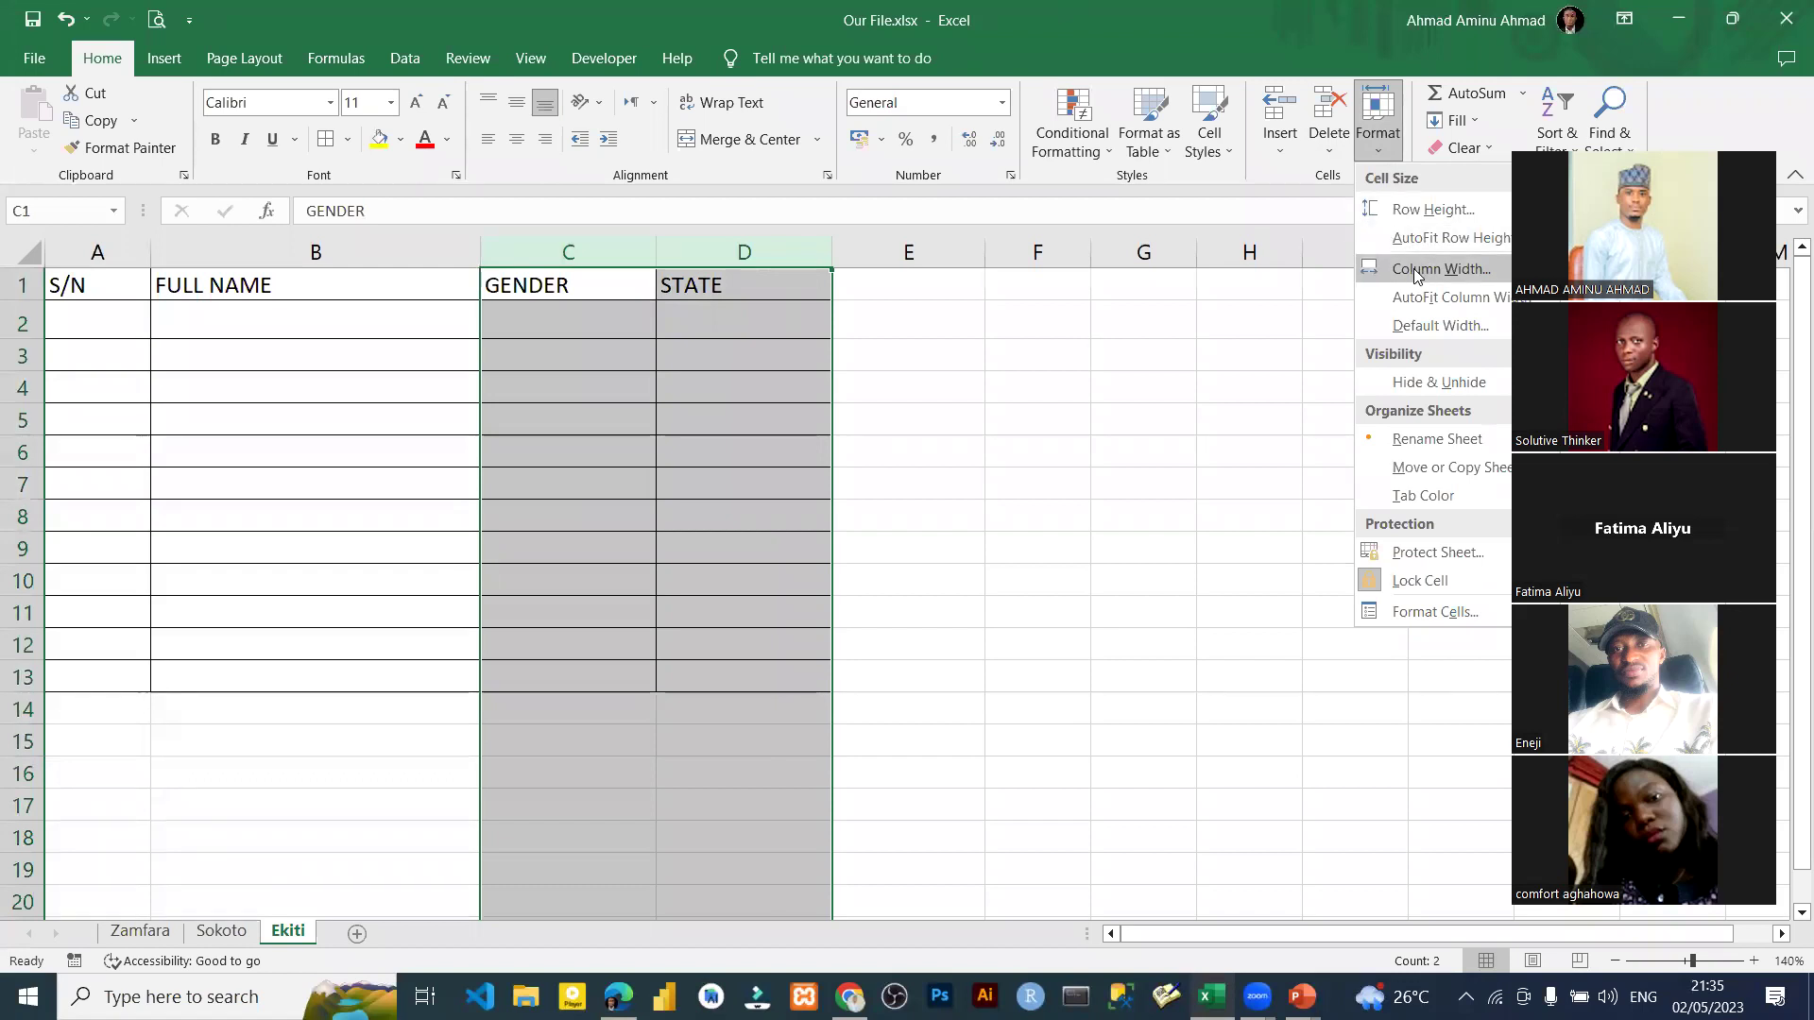
click(1414, 268)
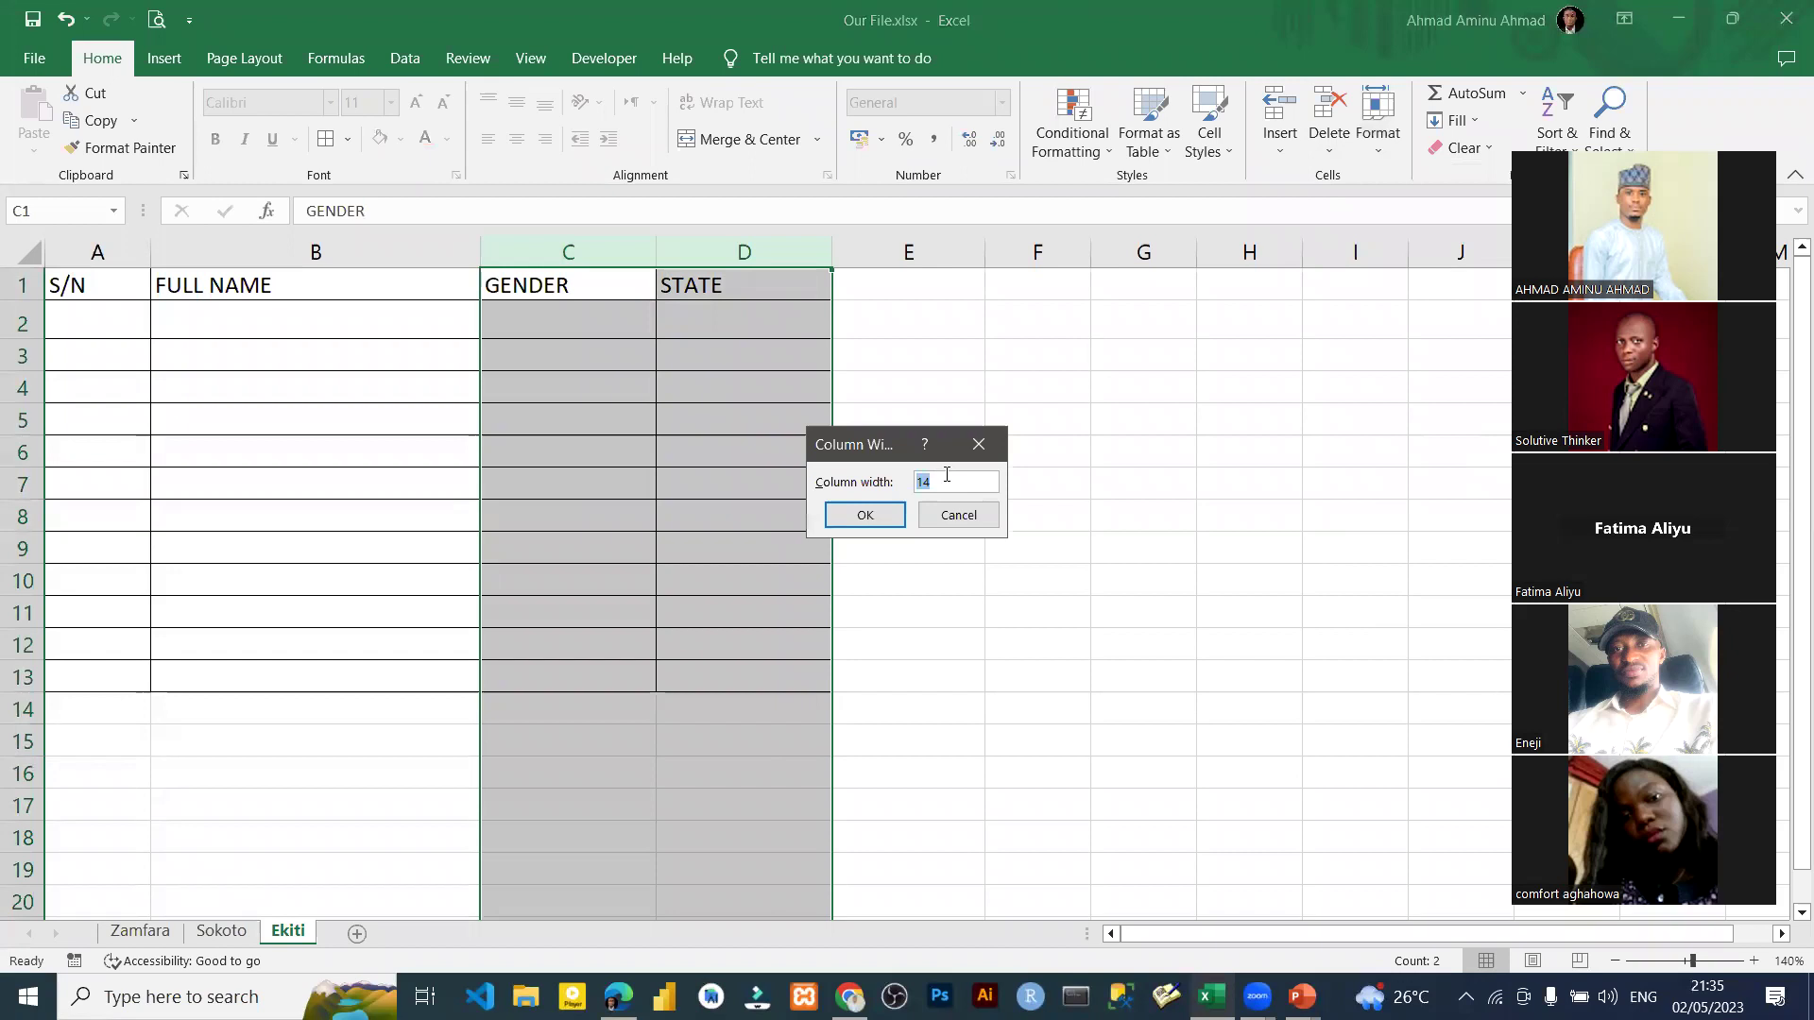
text(20)
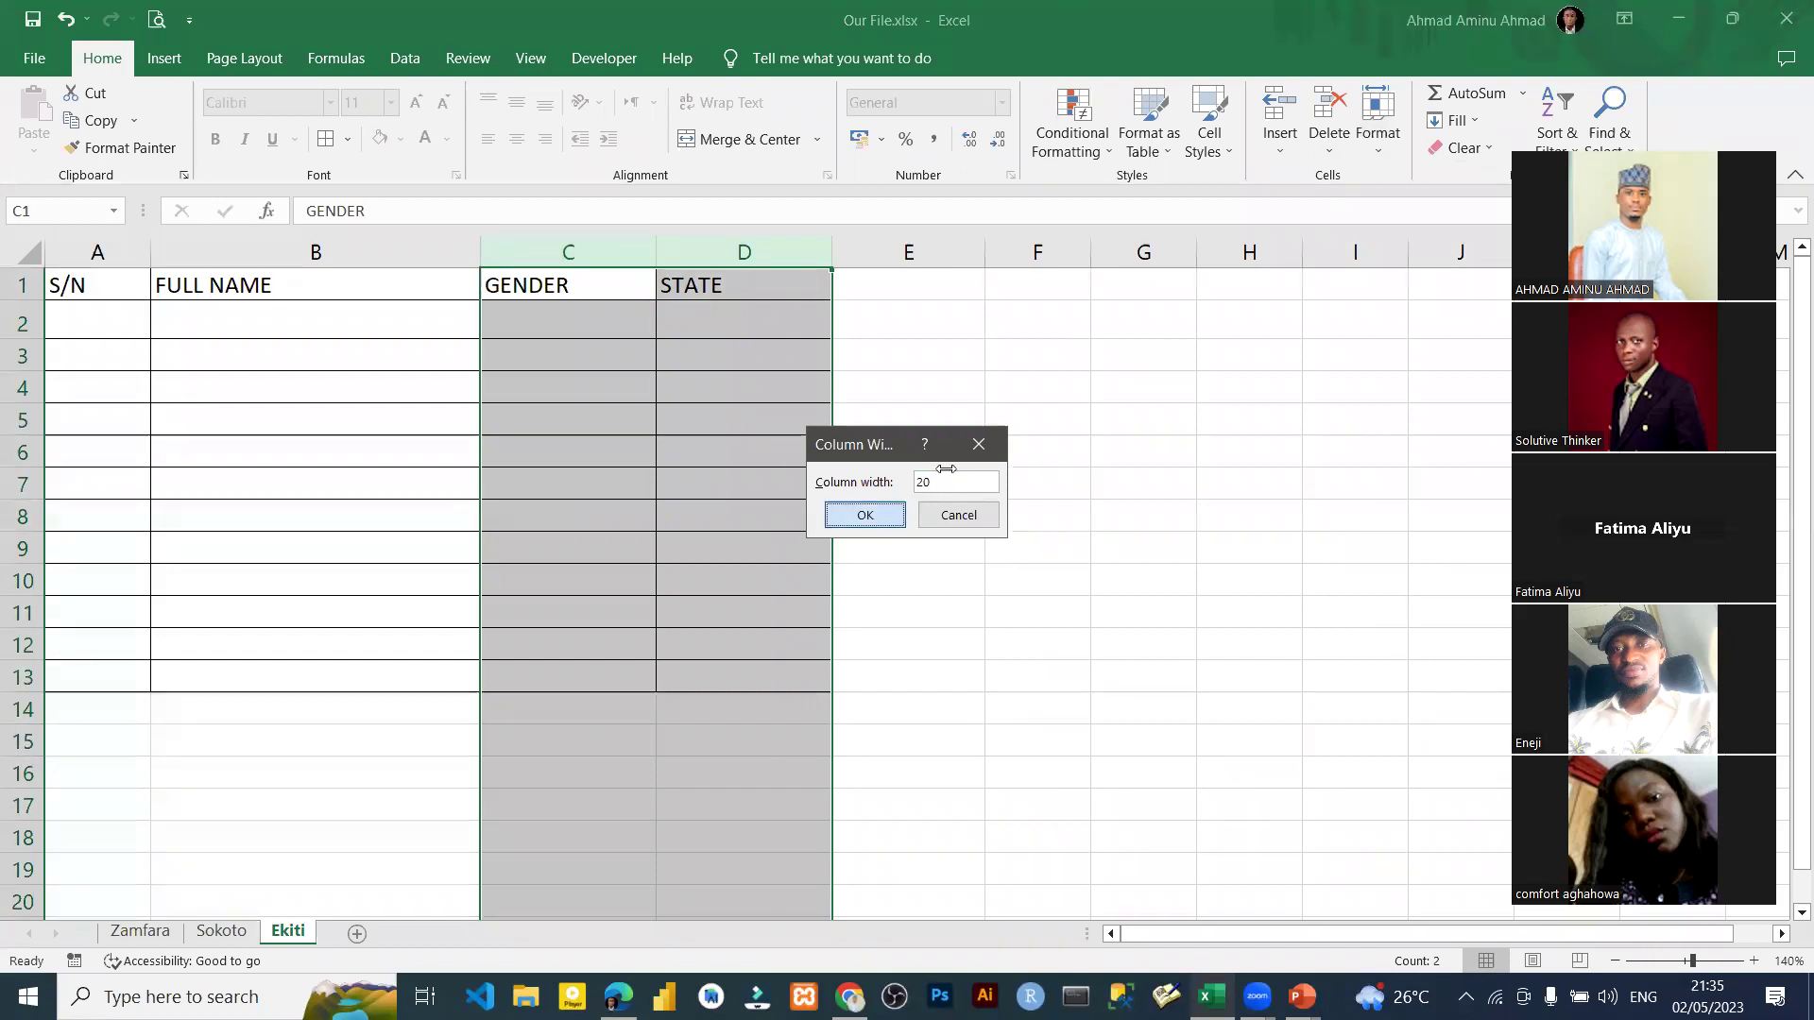
key(Return)
click(584, 422)
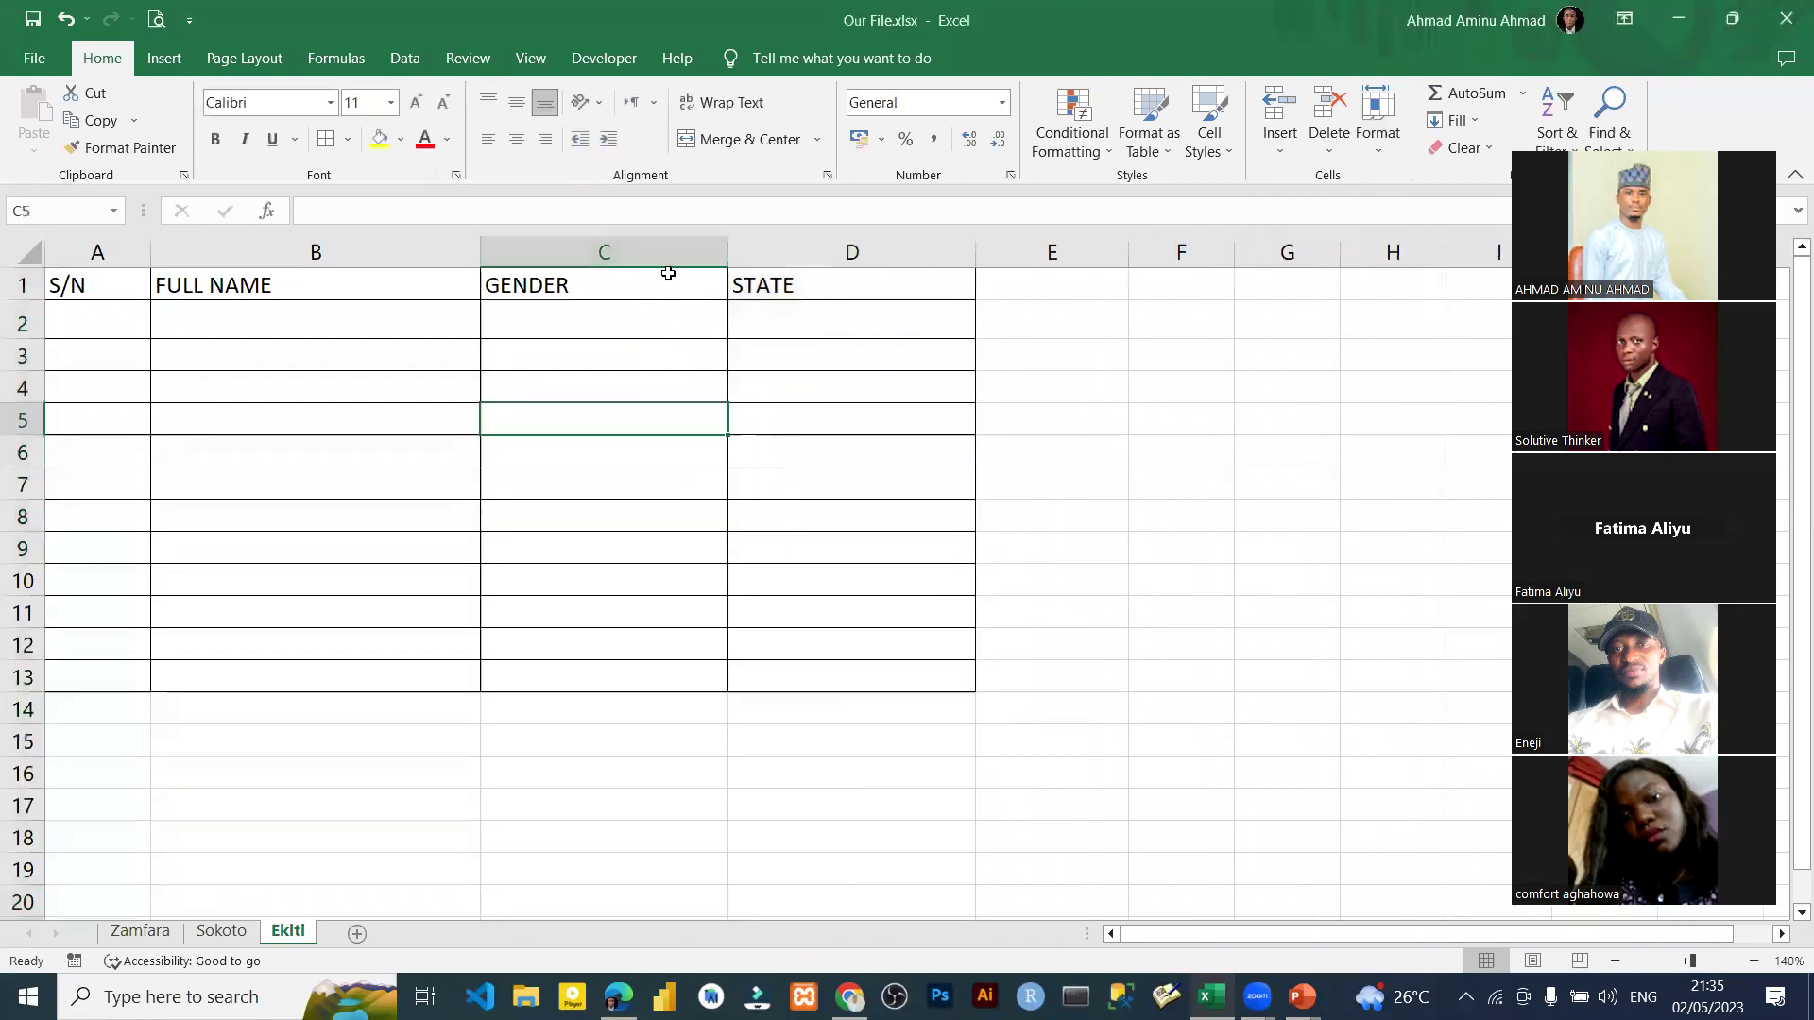
Give the table rows A1:D13 a row height of 20.
drag(732, 258, 733, 253)
drag(982, 249, 982, 248)
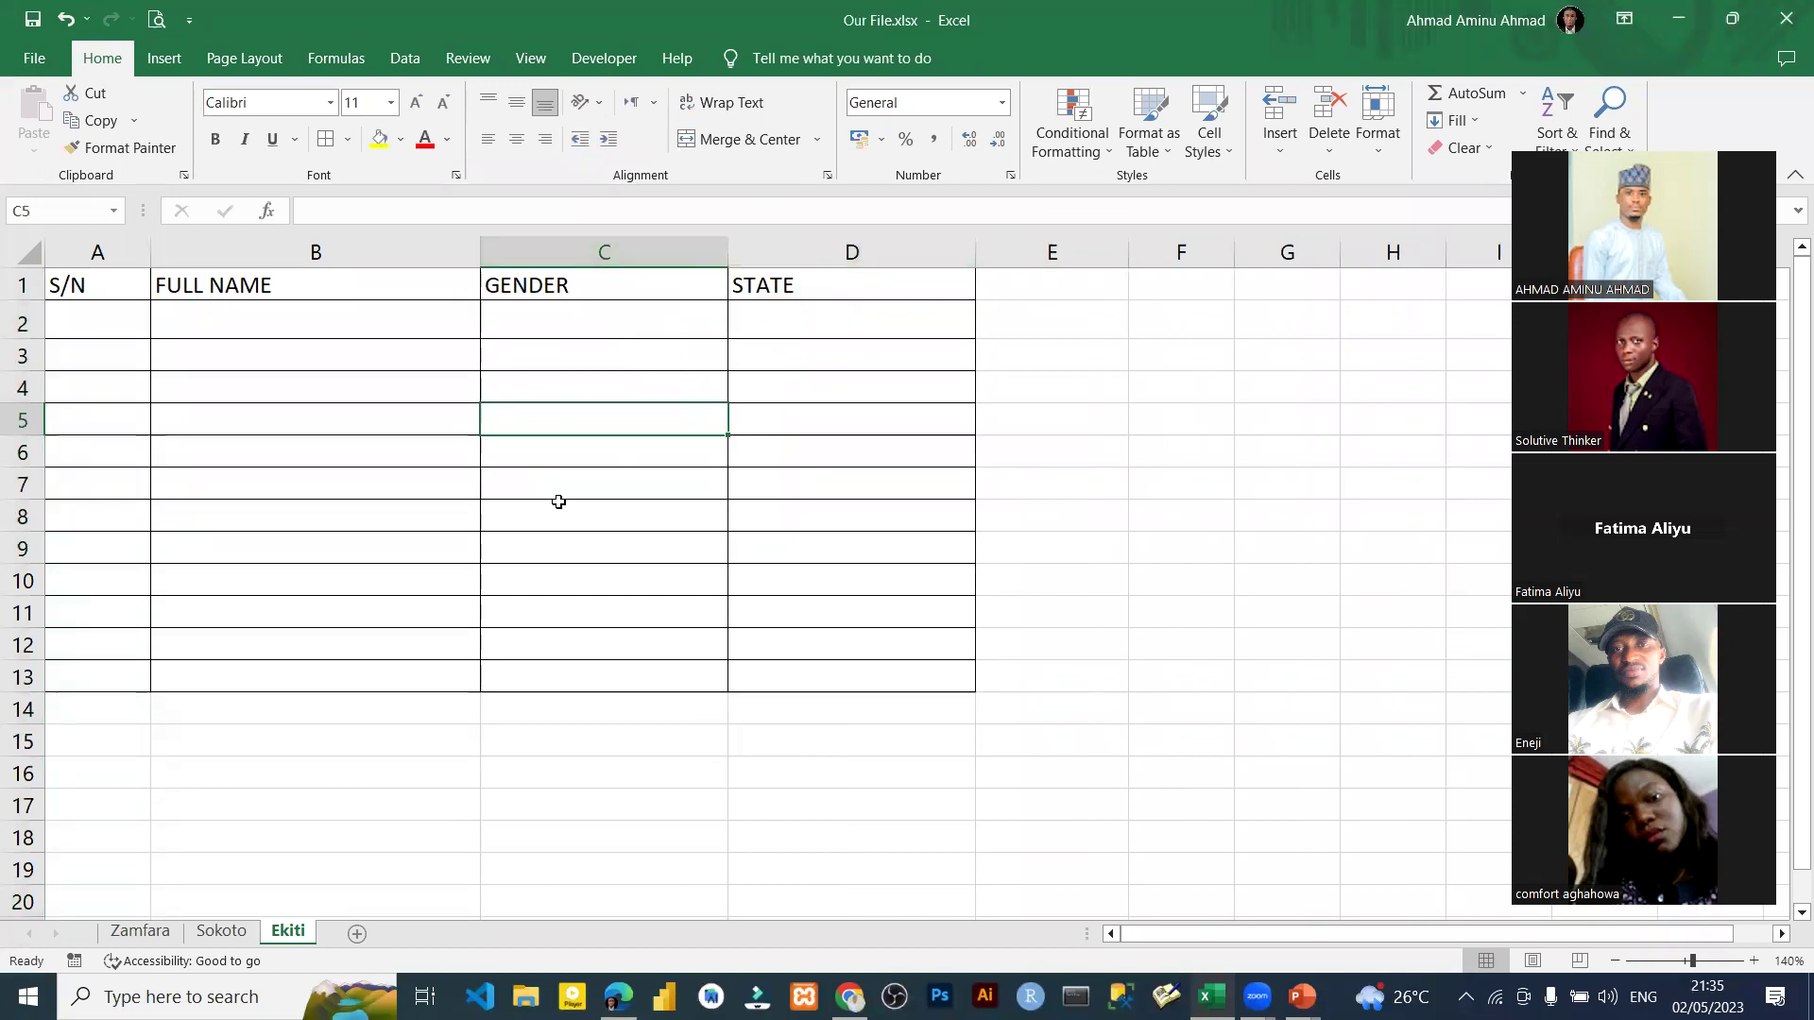
click(101, 283)
drag(101, 283, 845, 682)
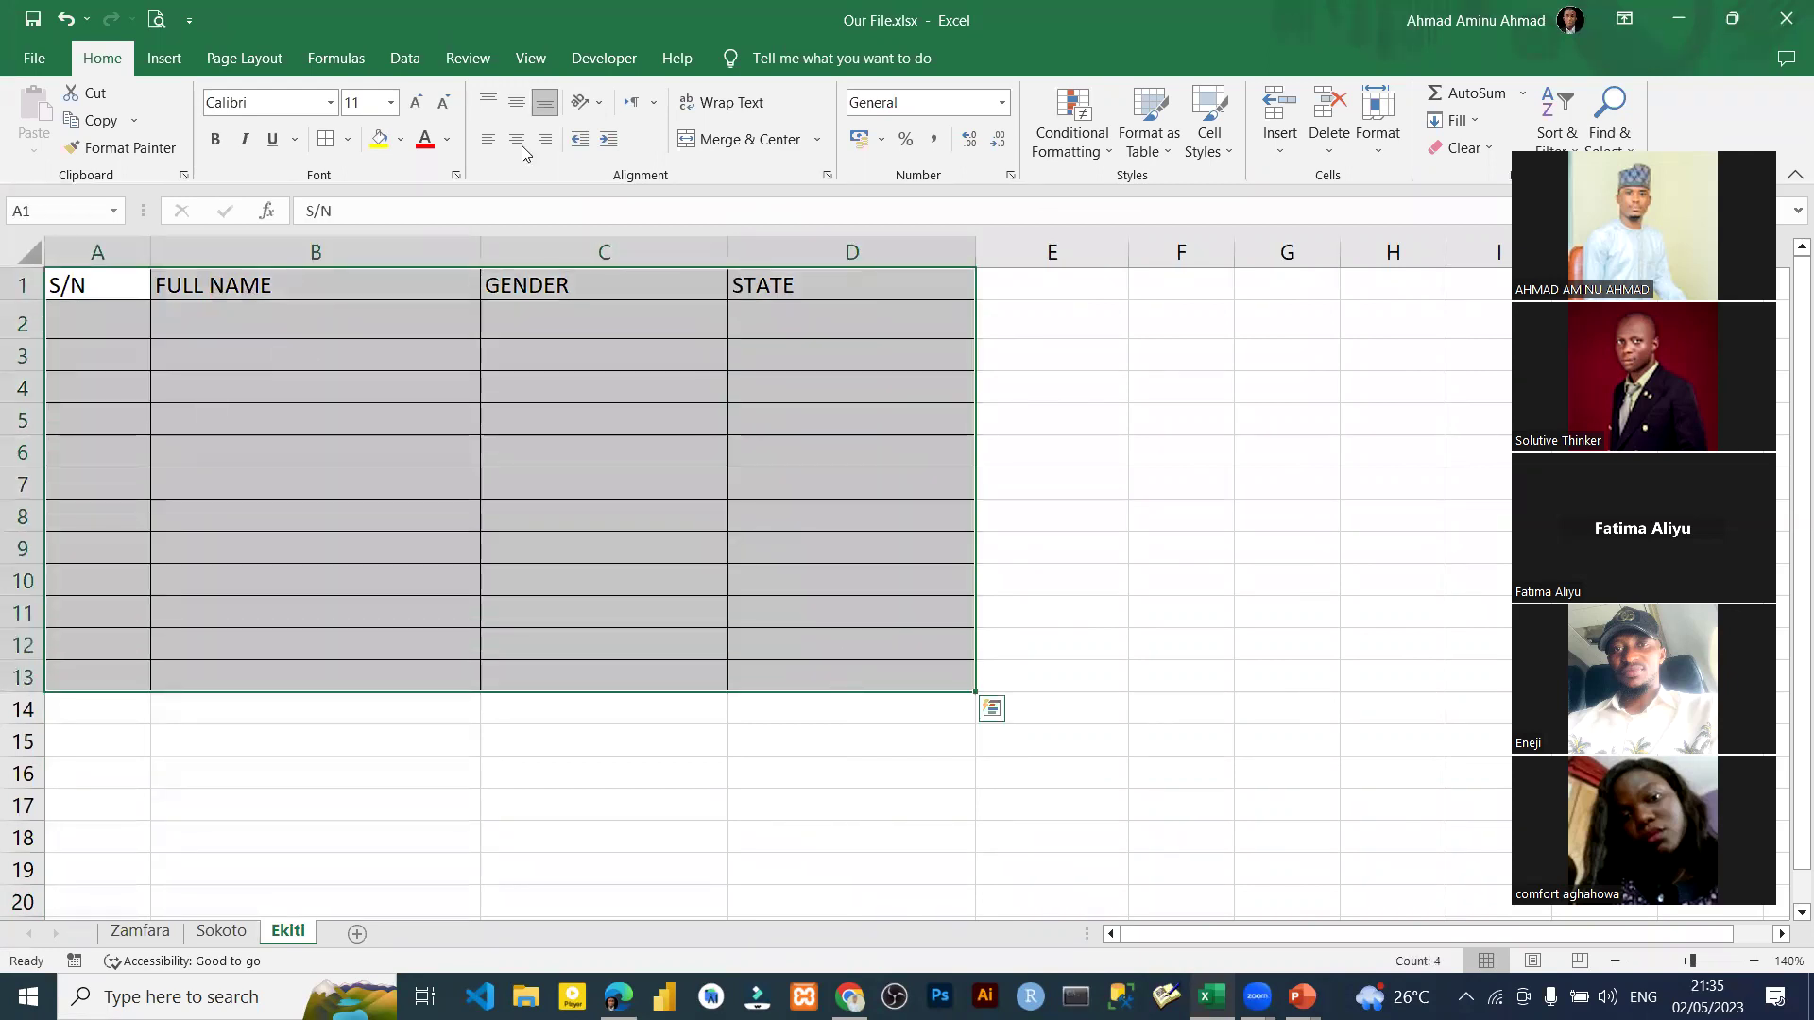
click(1379, 147)
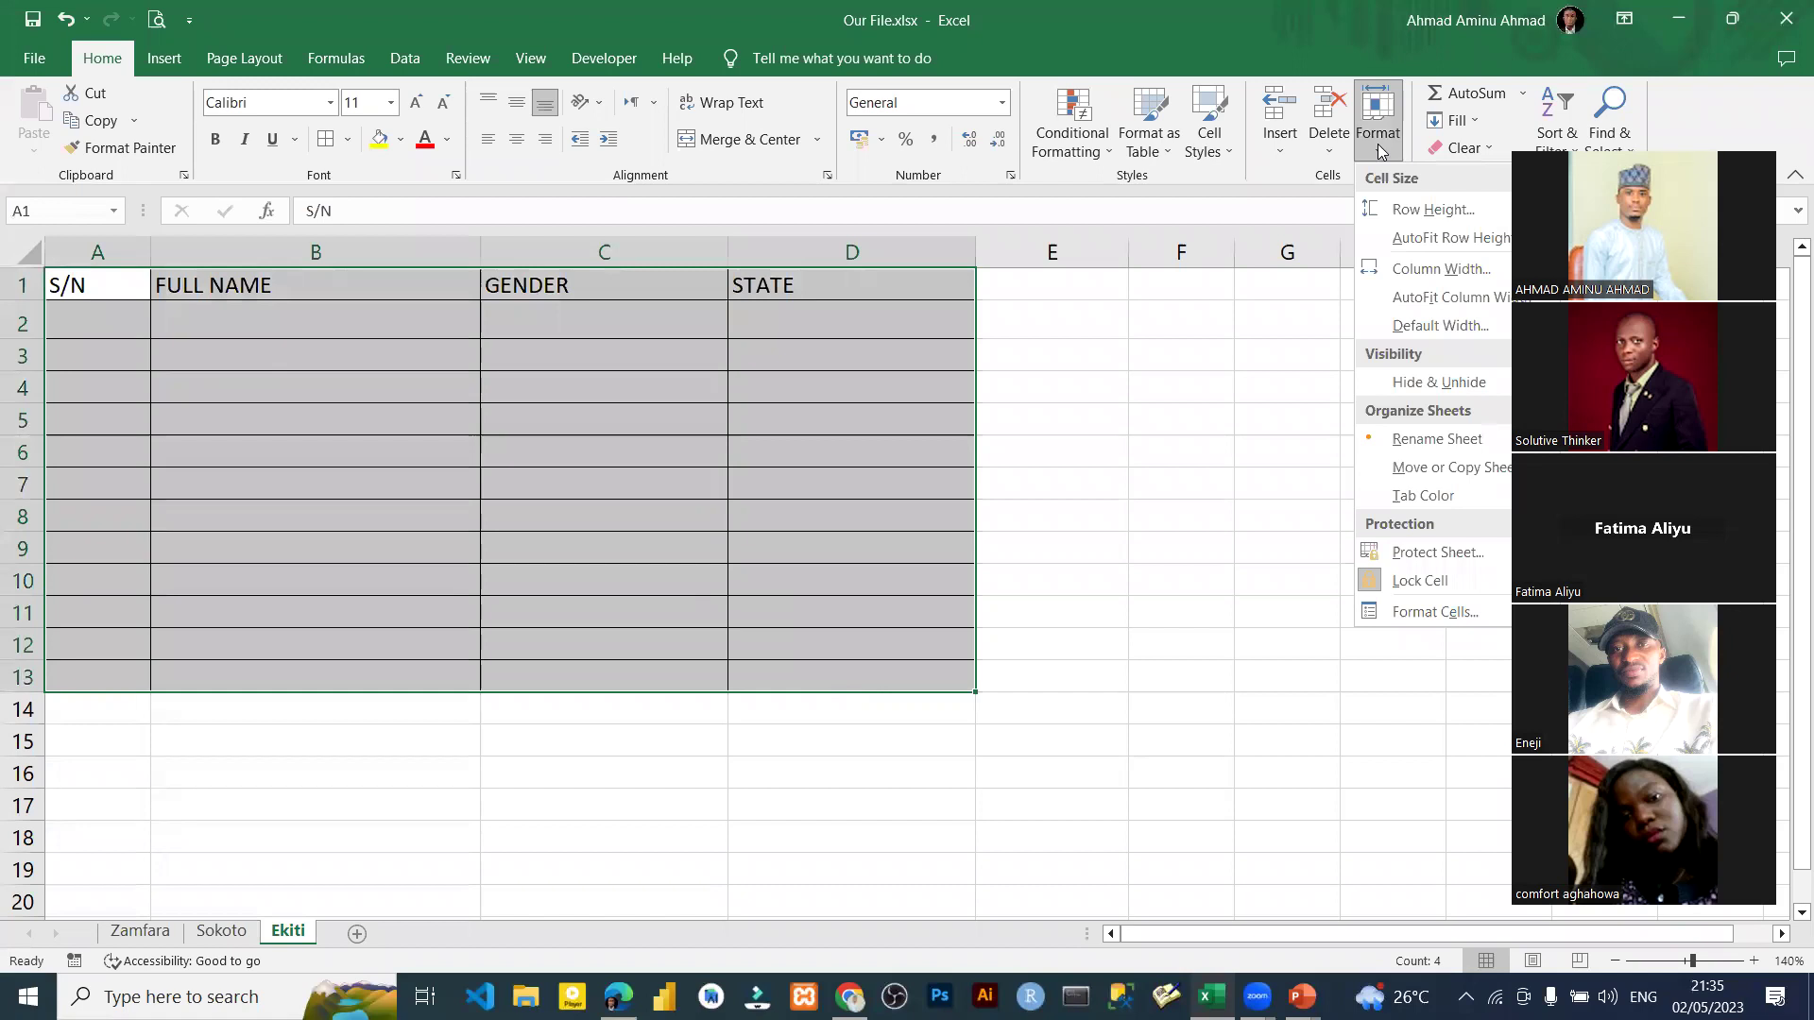
click(1418, 212)
text(20)
key(Return)
click(182, 344)
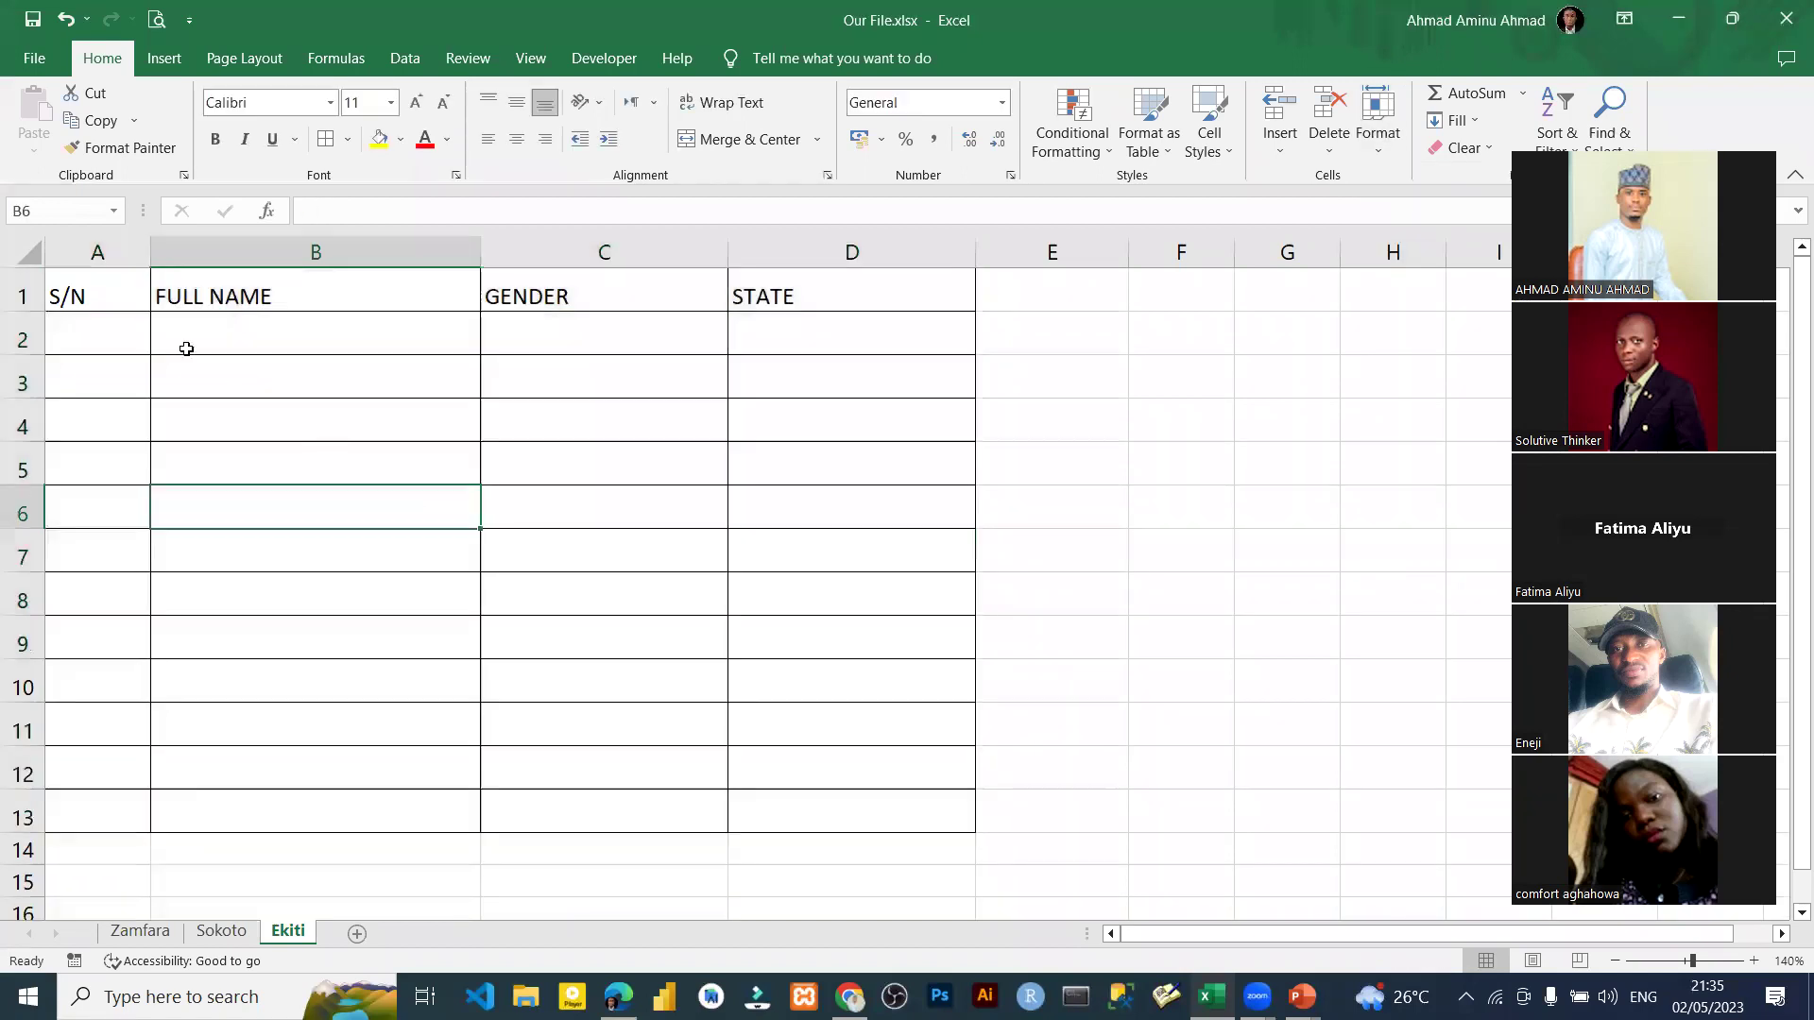
Drag row 3 to roughly twice its height and reselect the table.
drag(146, 334, 785, 676)
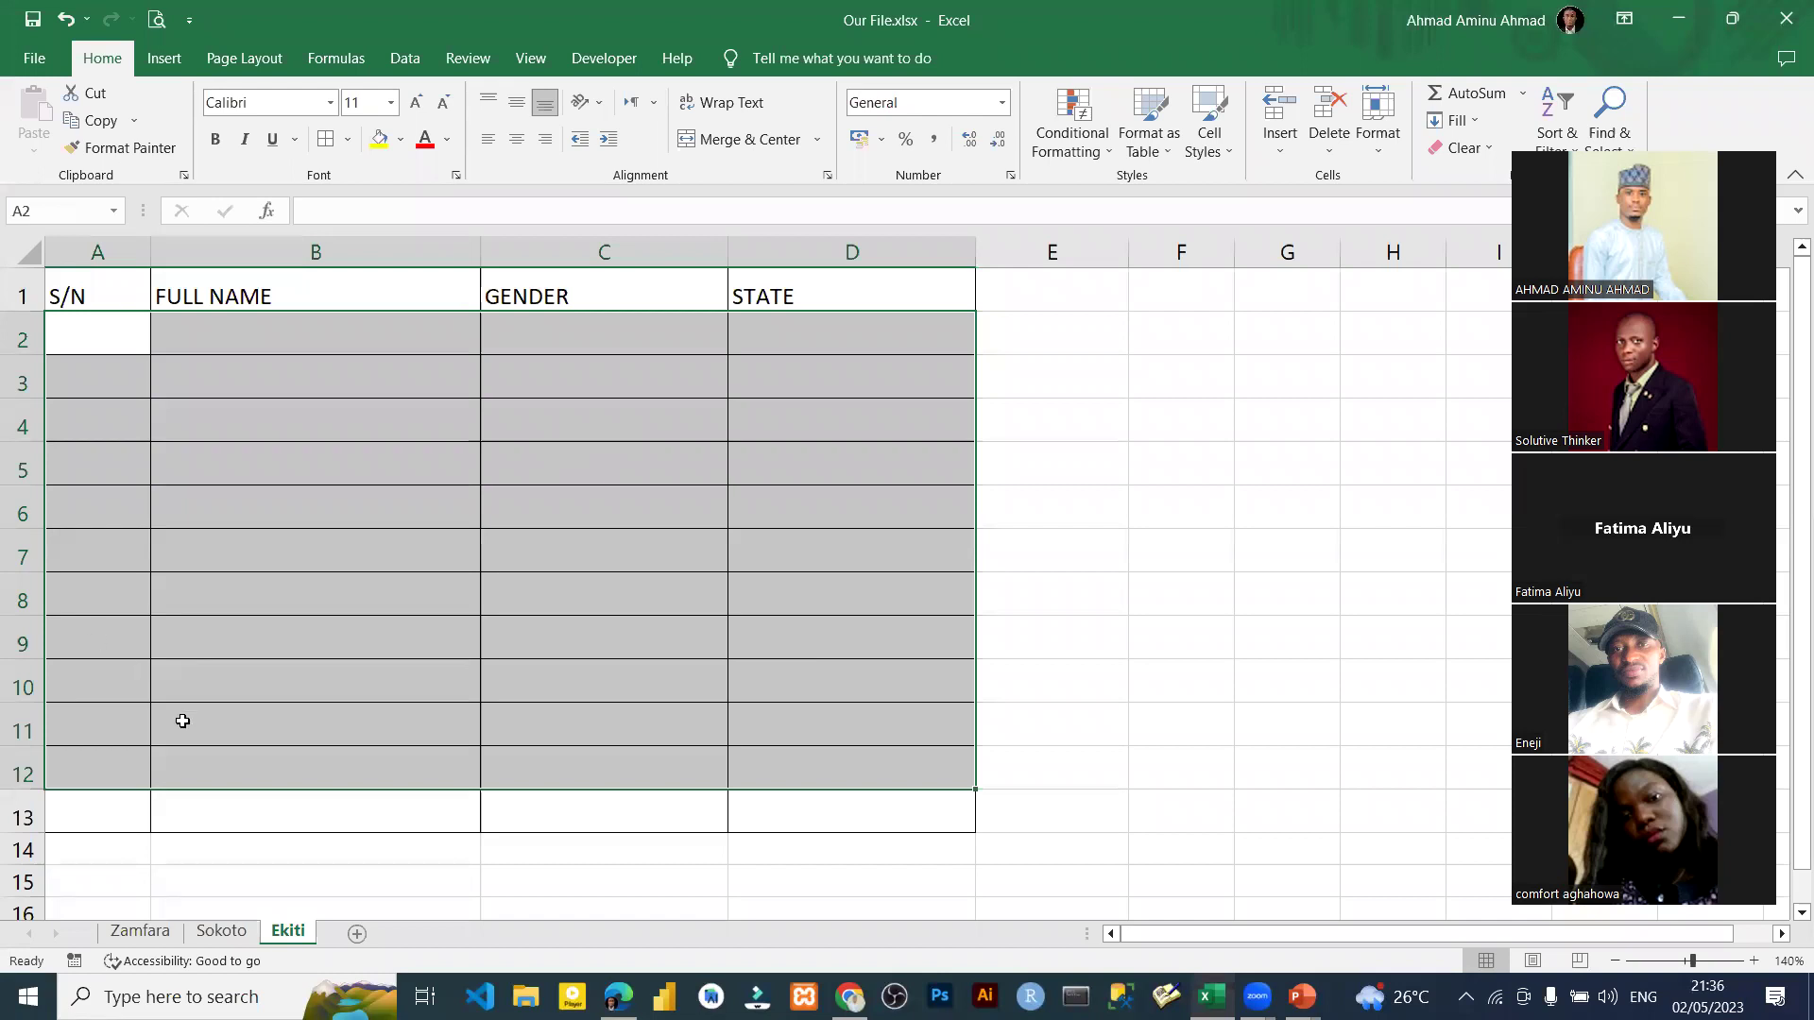
drag(186, 643, 515, 596)
click(186, 621)
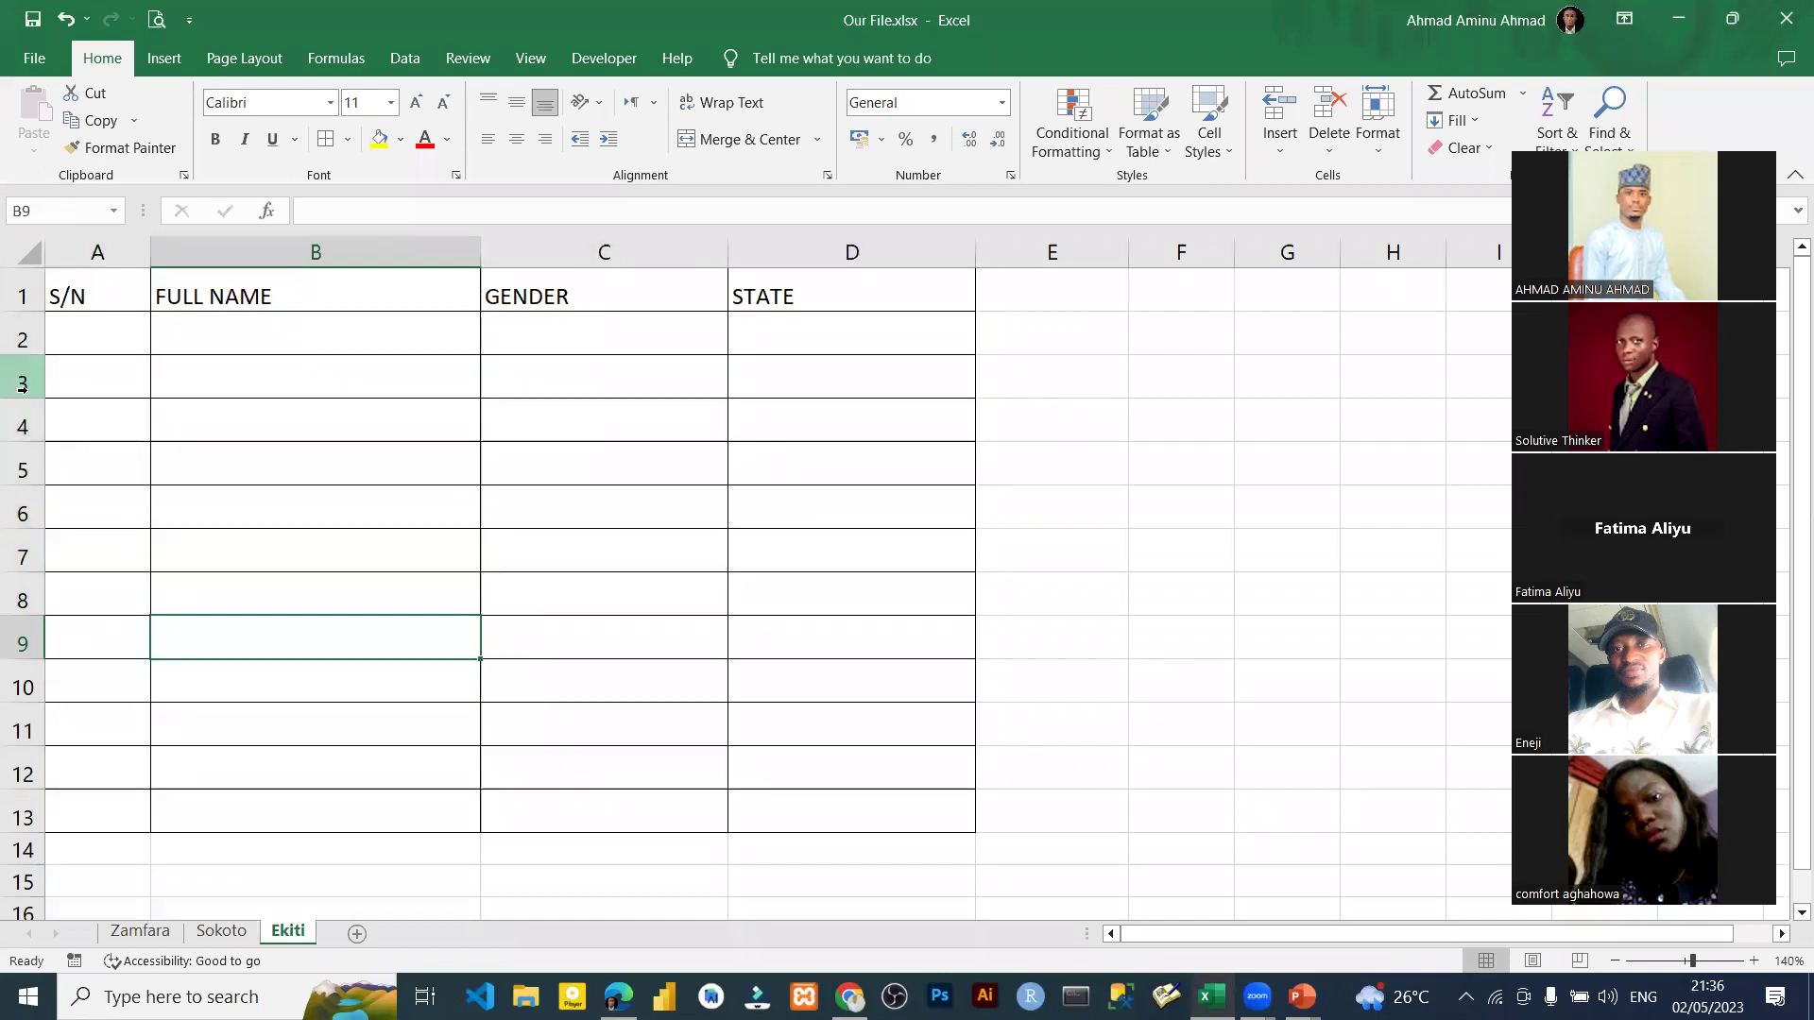
drag(30, 396, 23, 566)
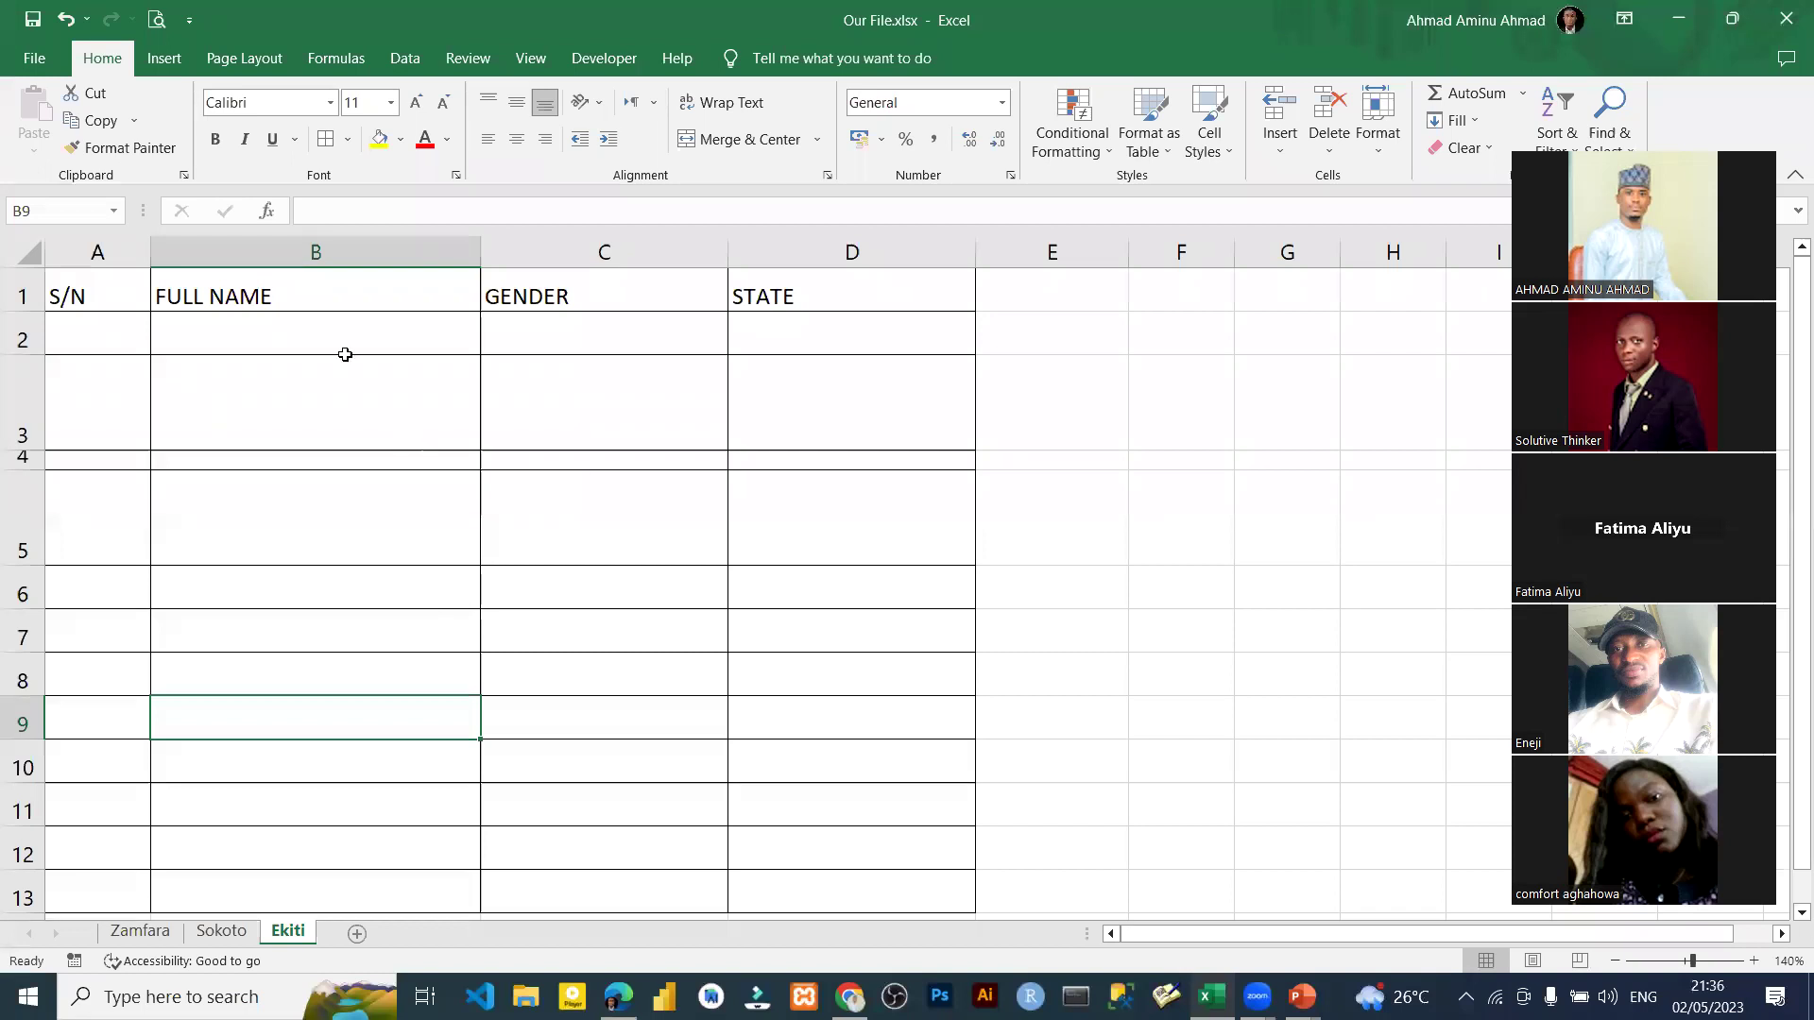
drag(78, 296, 882, 836)
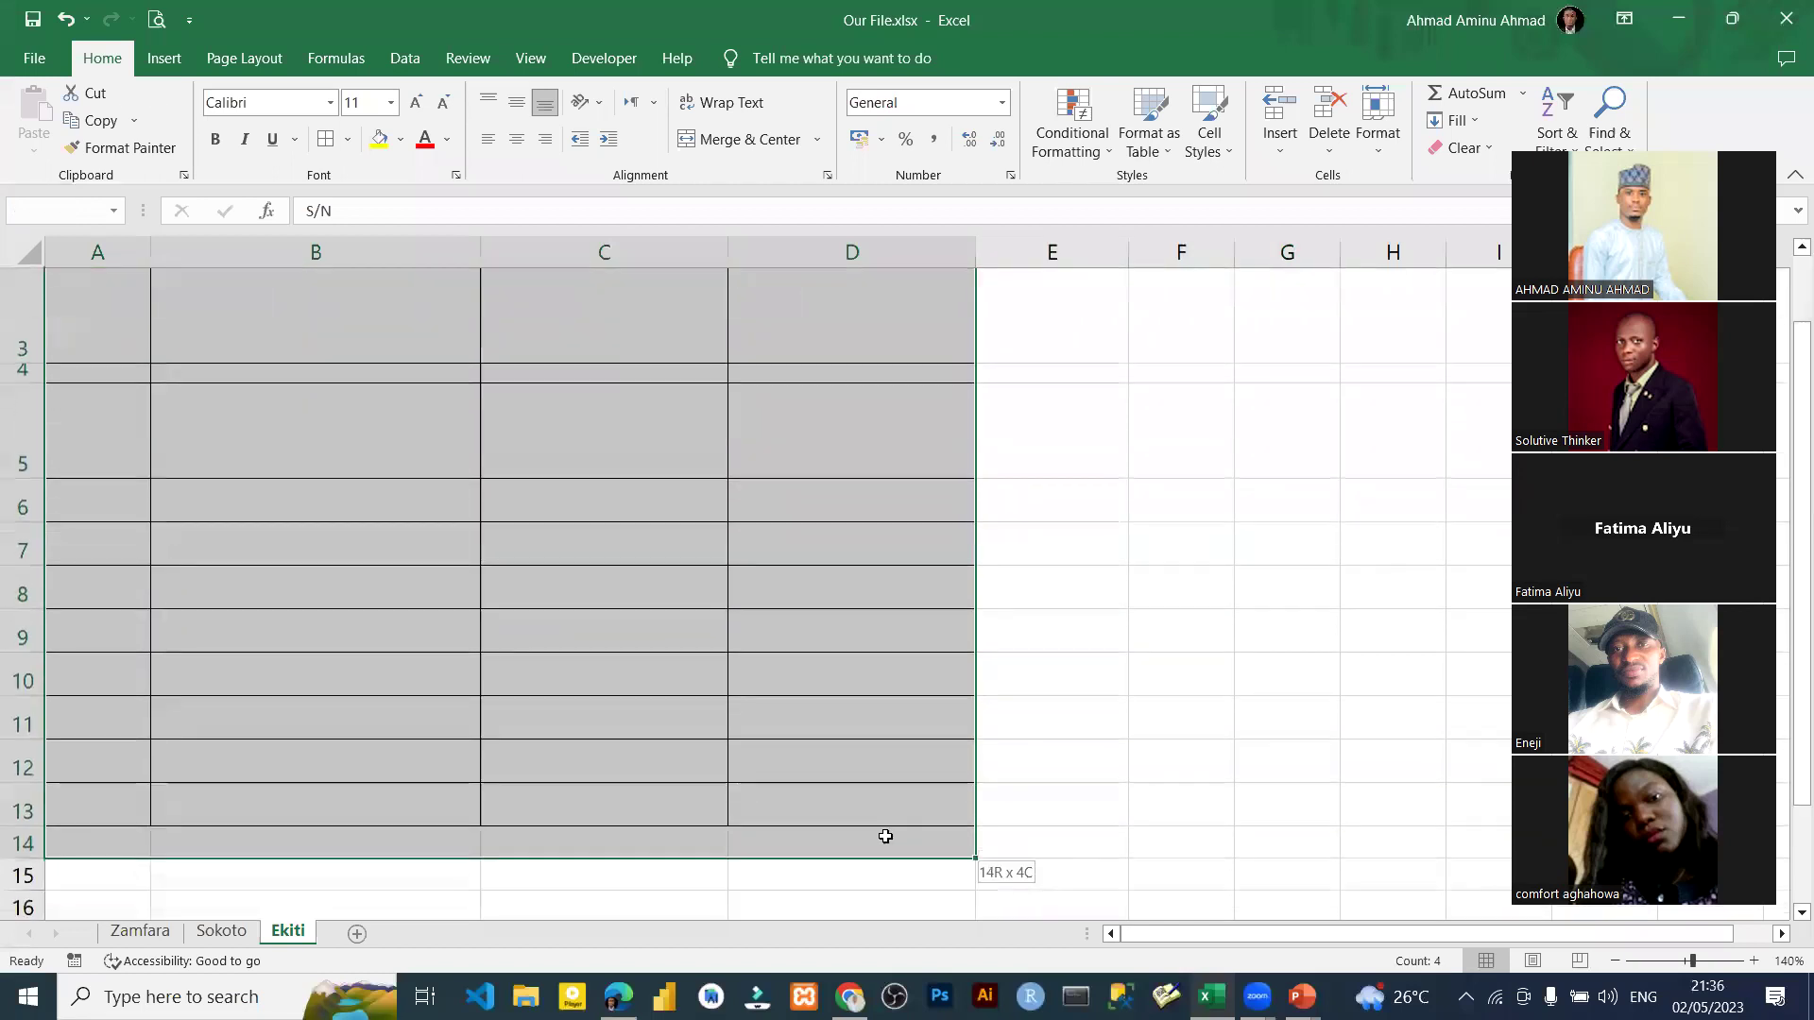
Set rows 1–14 to a uniform height of 25, leaving column widths unchanged.
click(1378, 121)
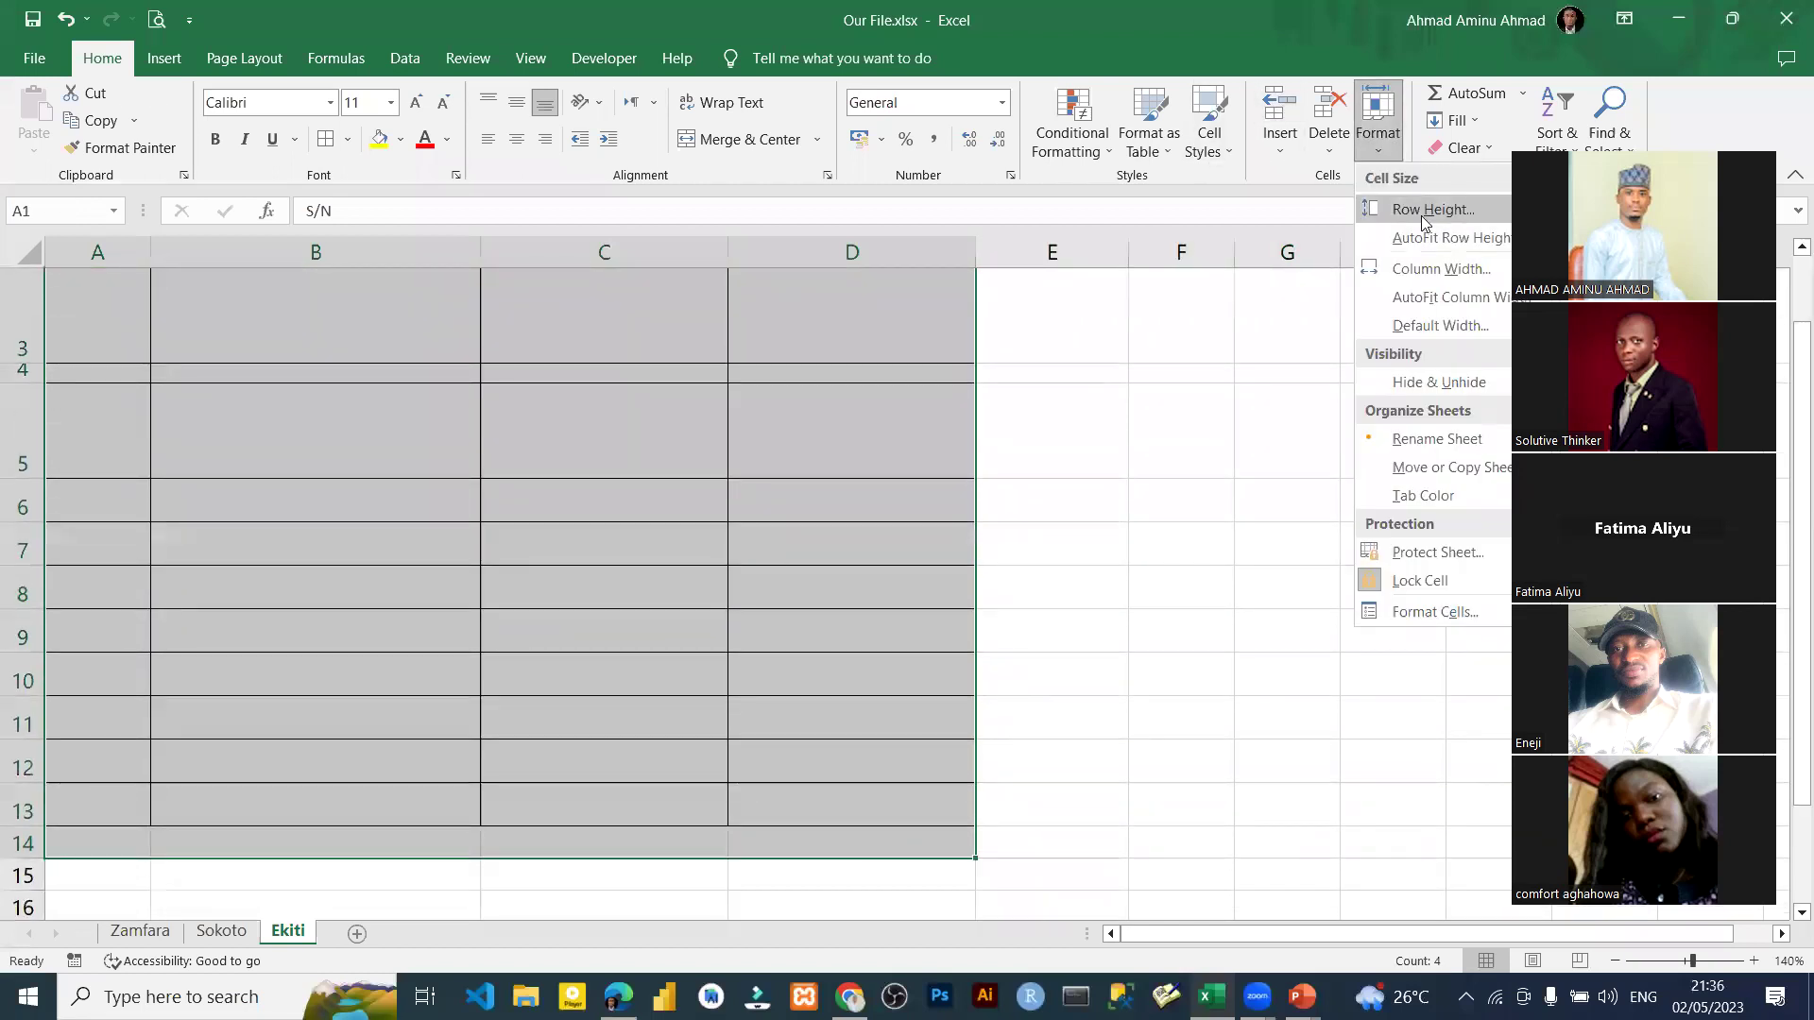
click(1422, 215)
text(25)
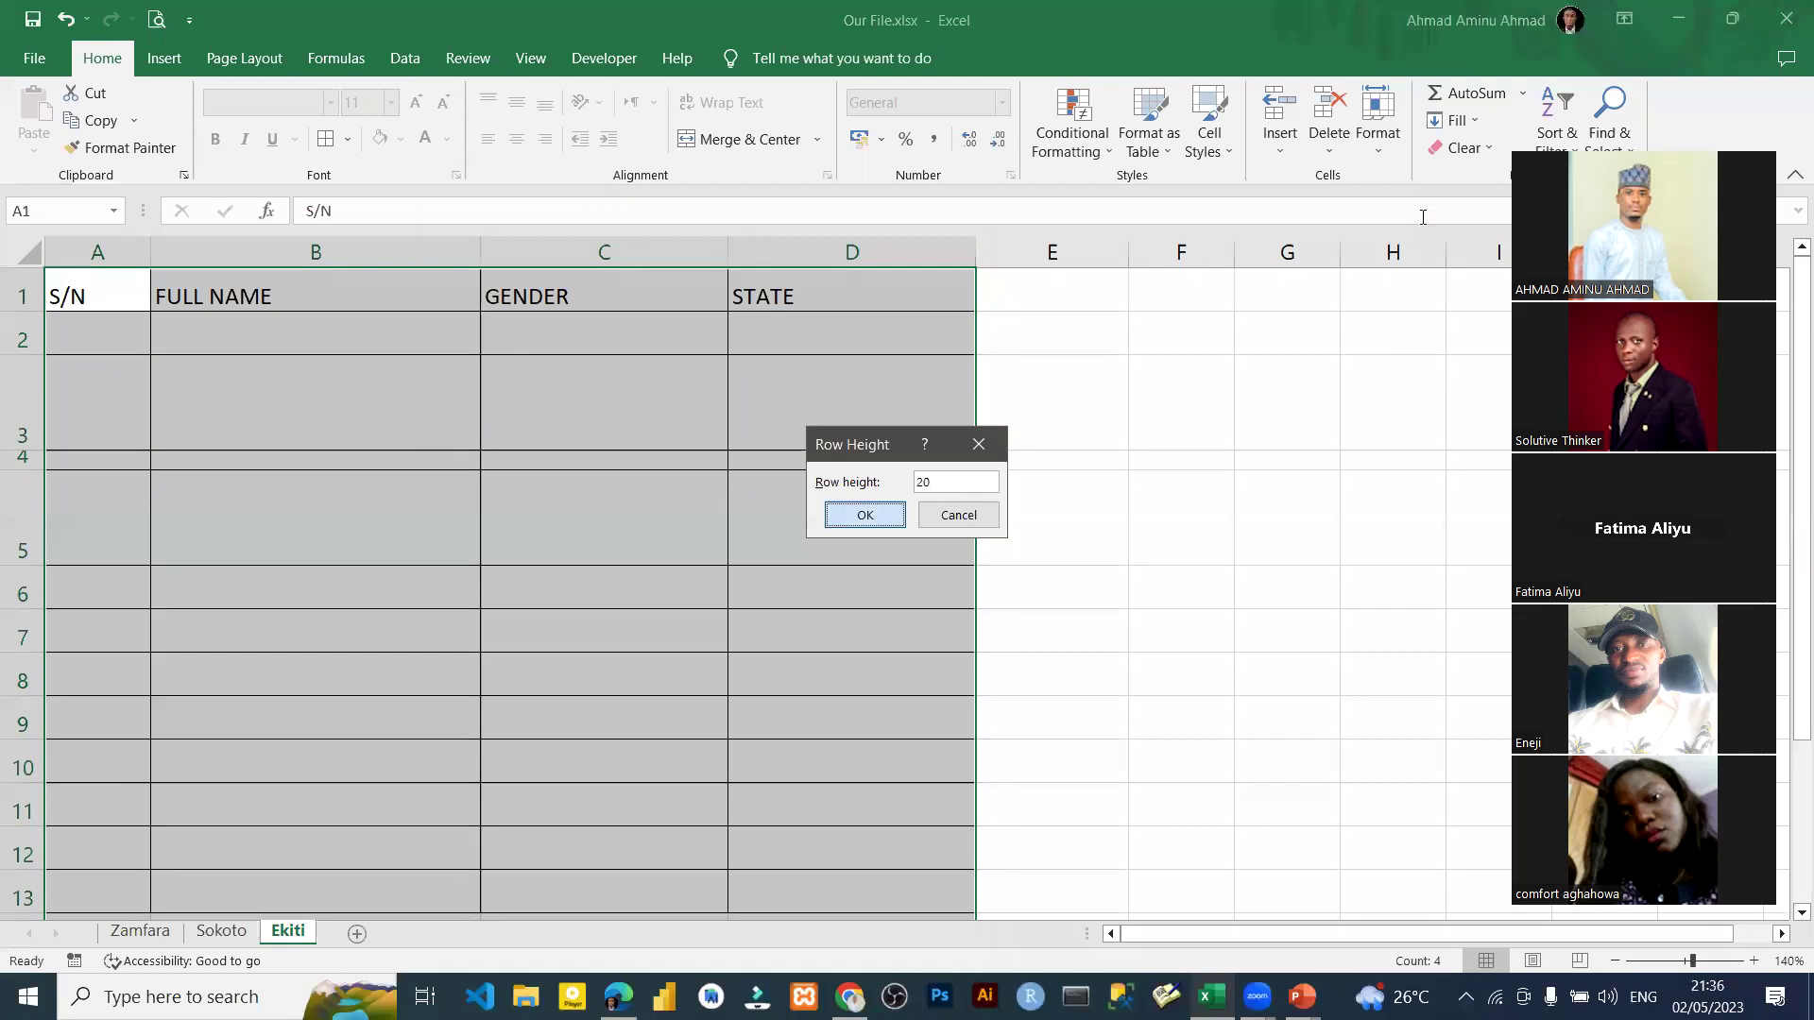
key(Return)
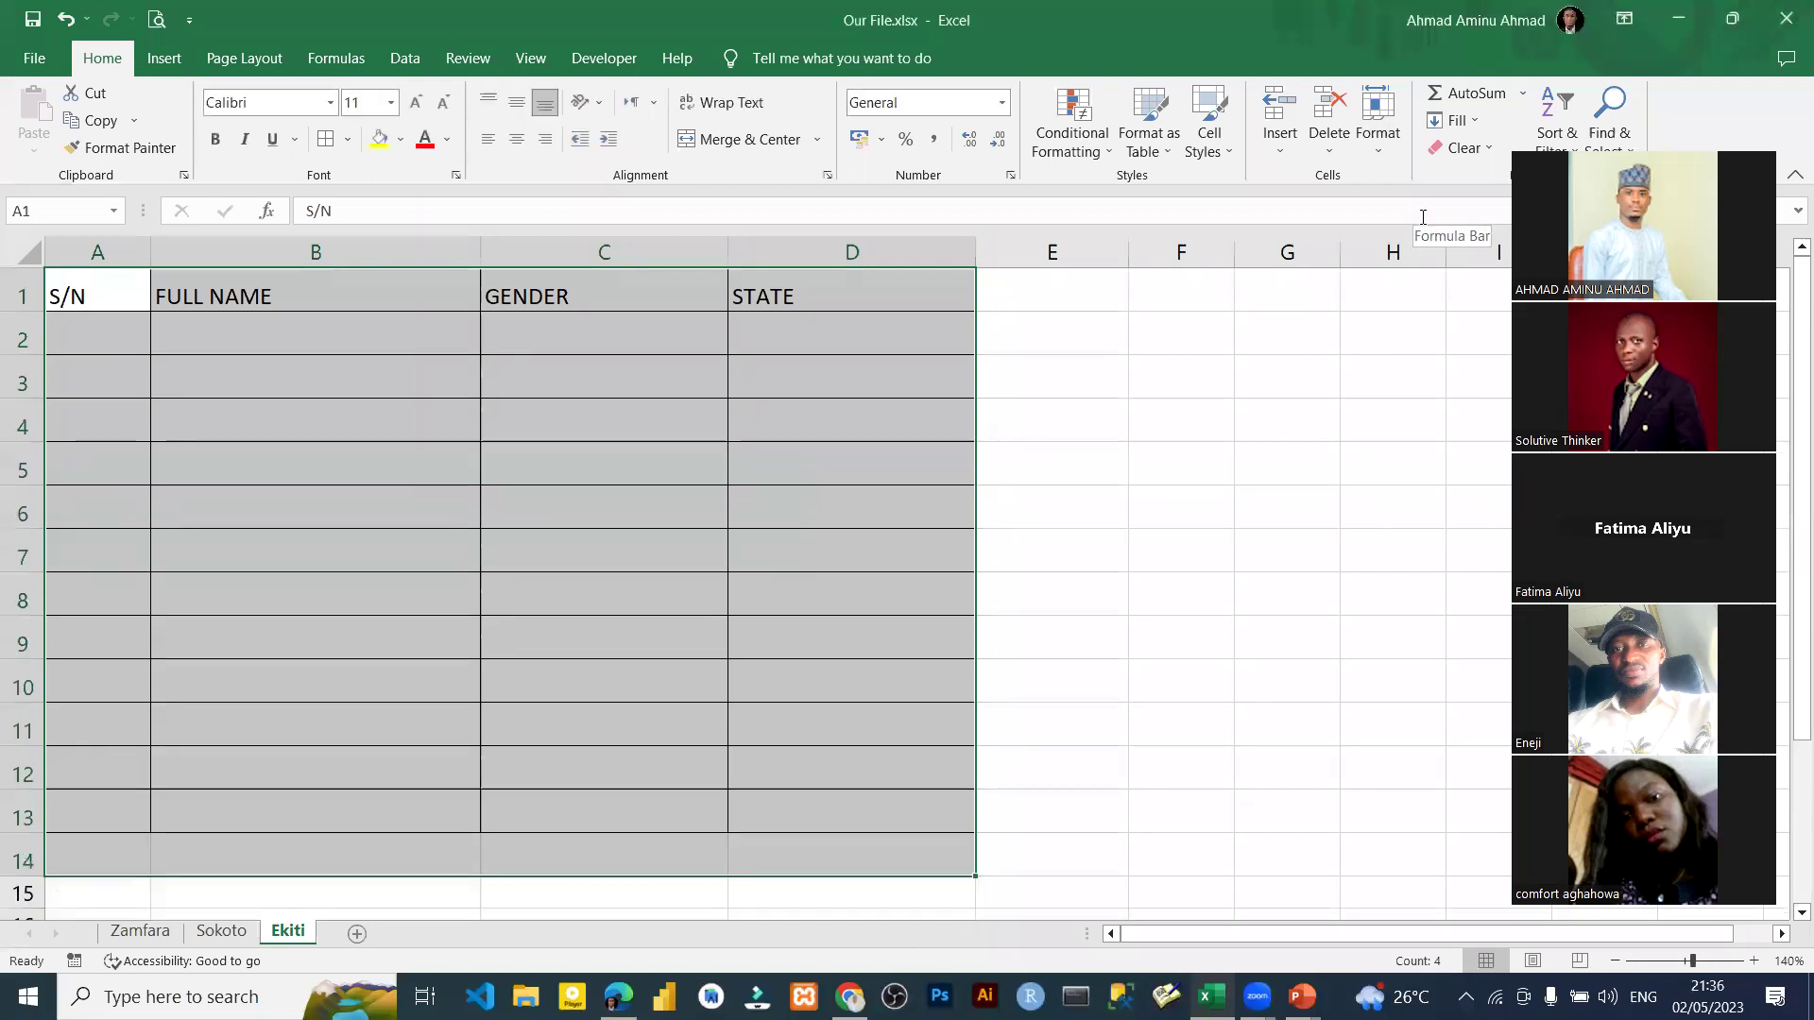
click(1376, 151)
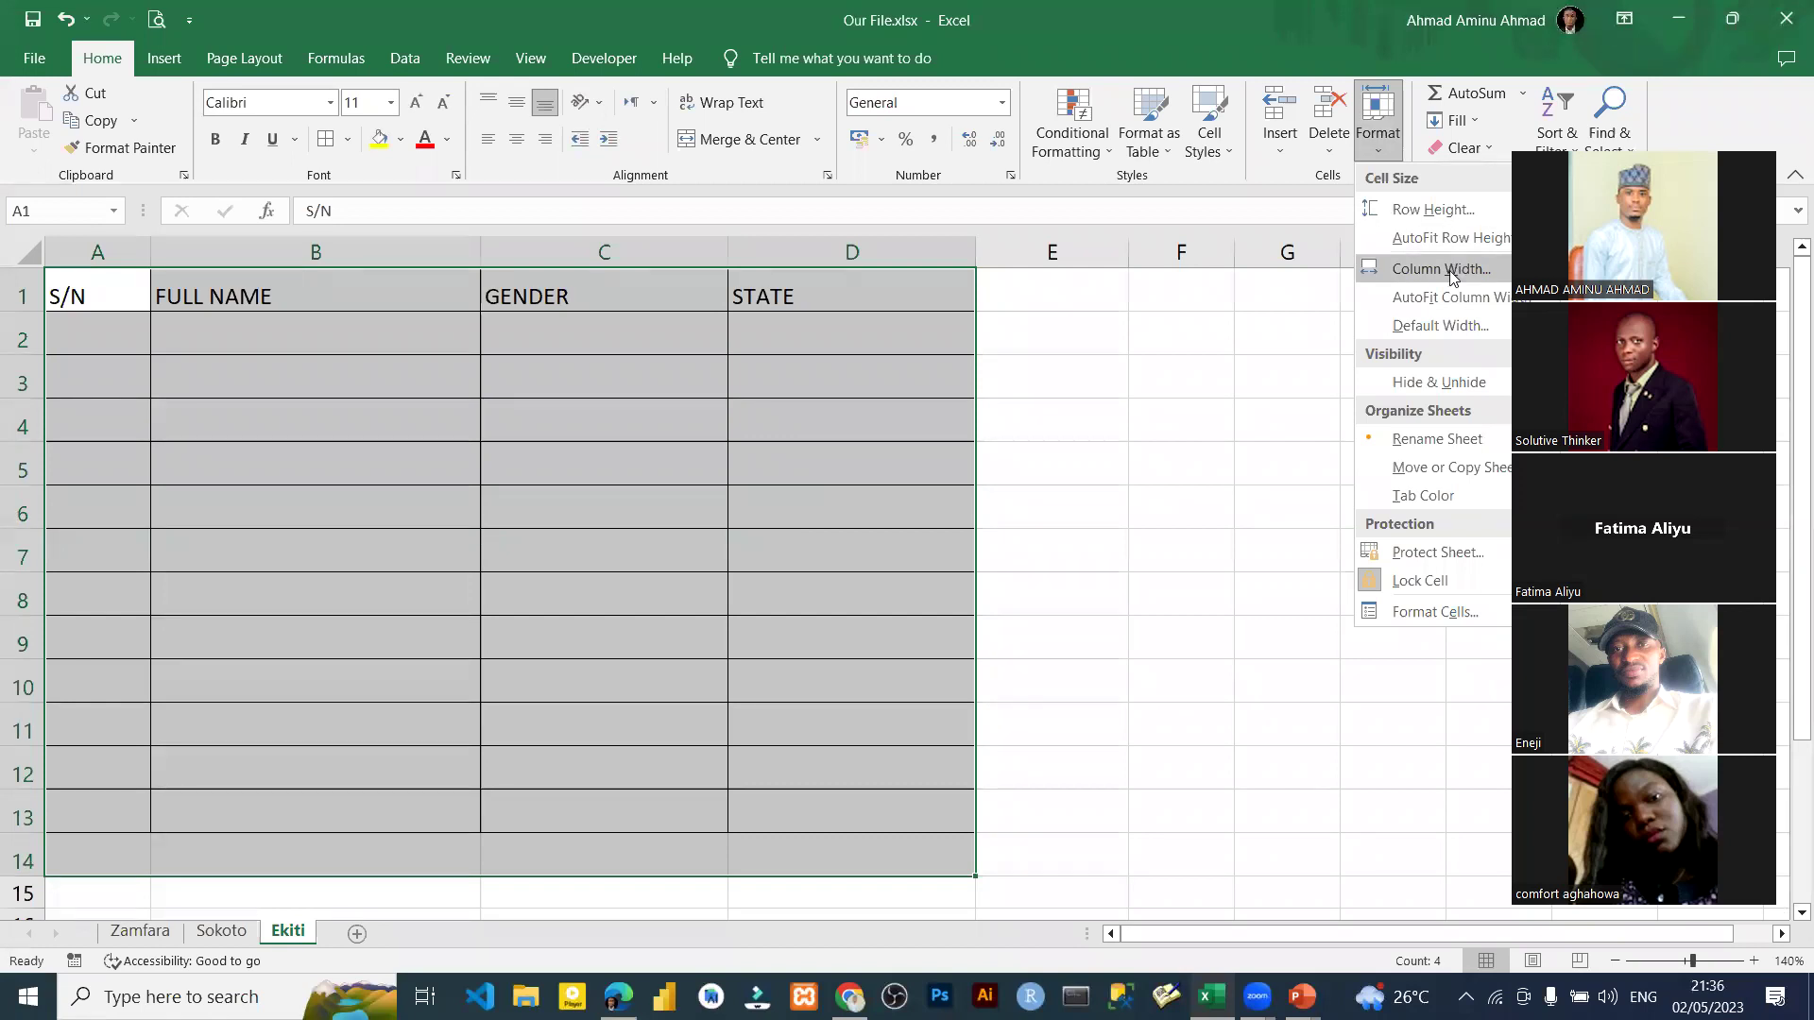
click(1446, 270)
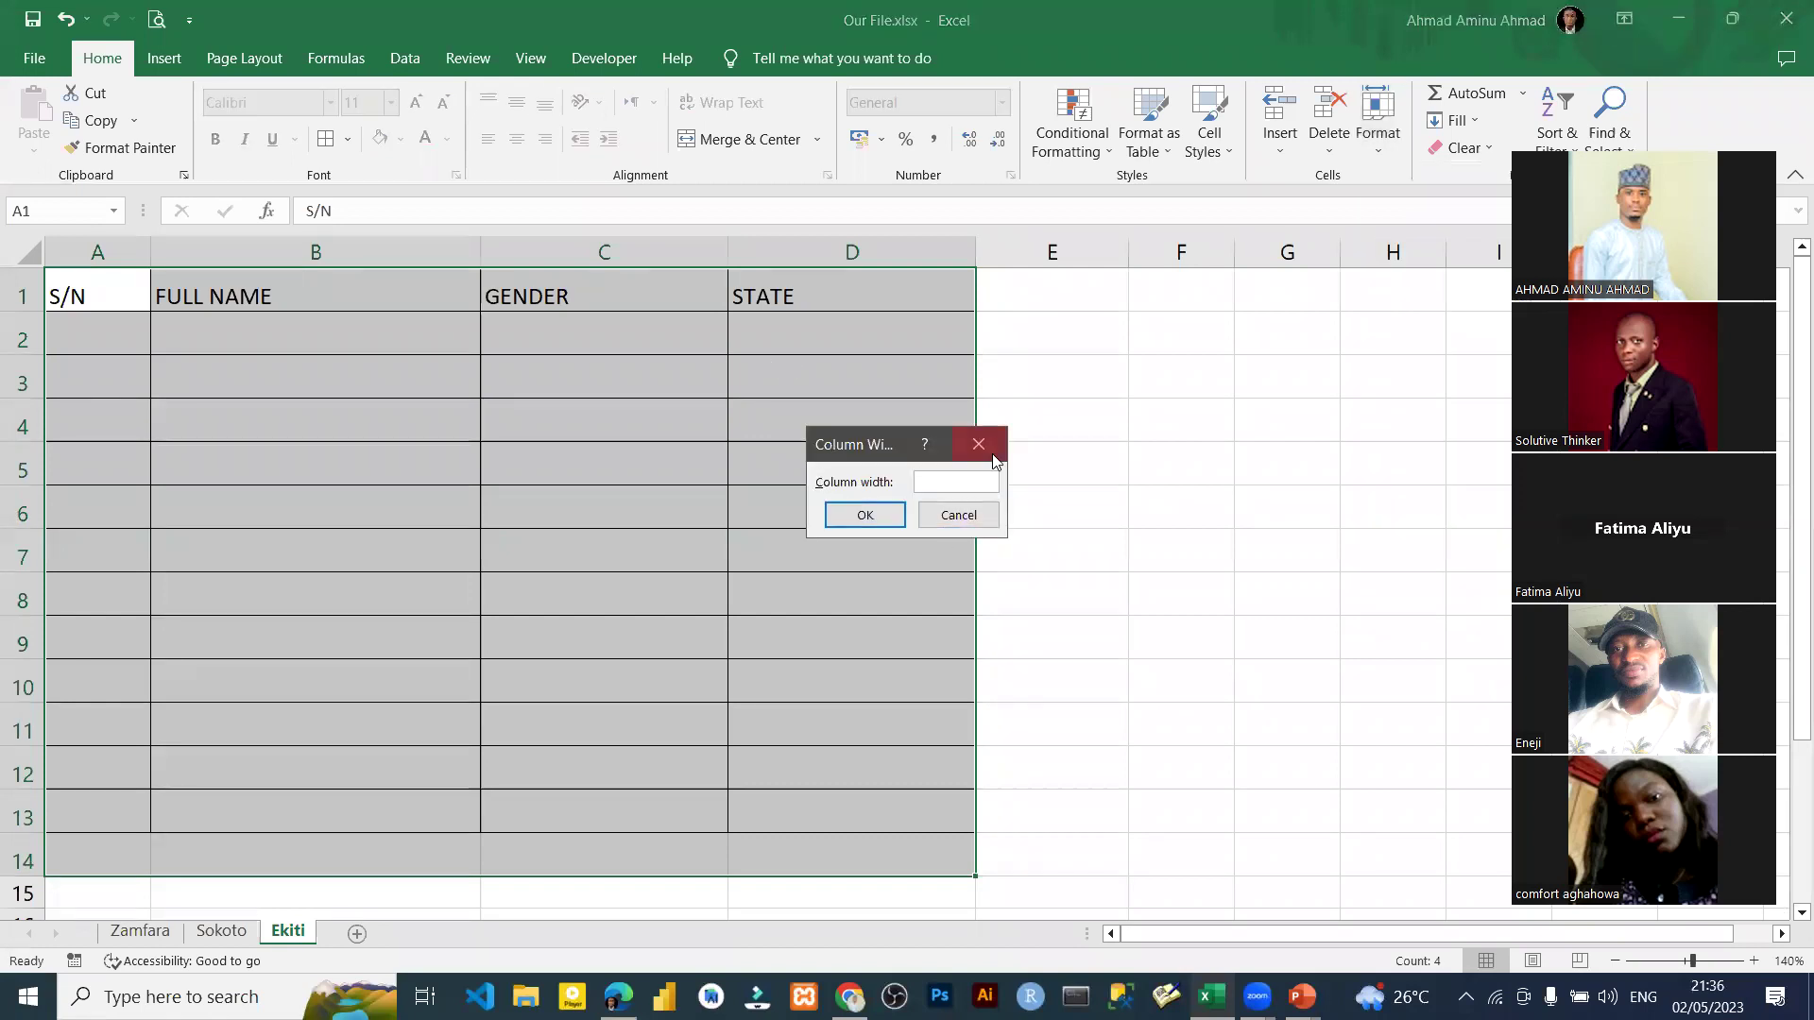
click(940, 517)
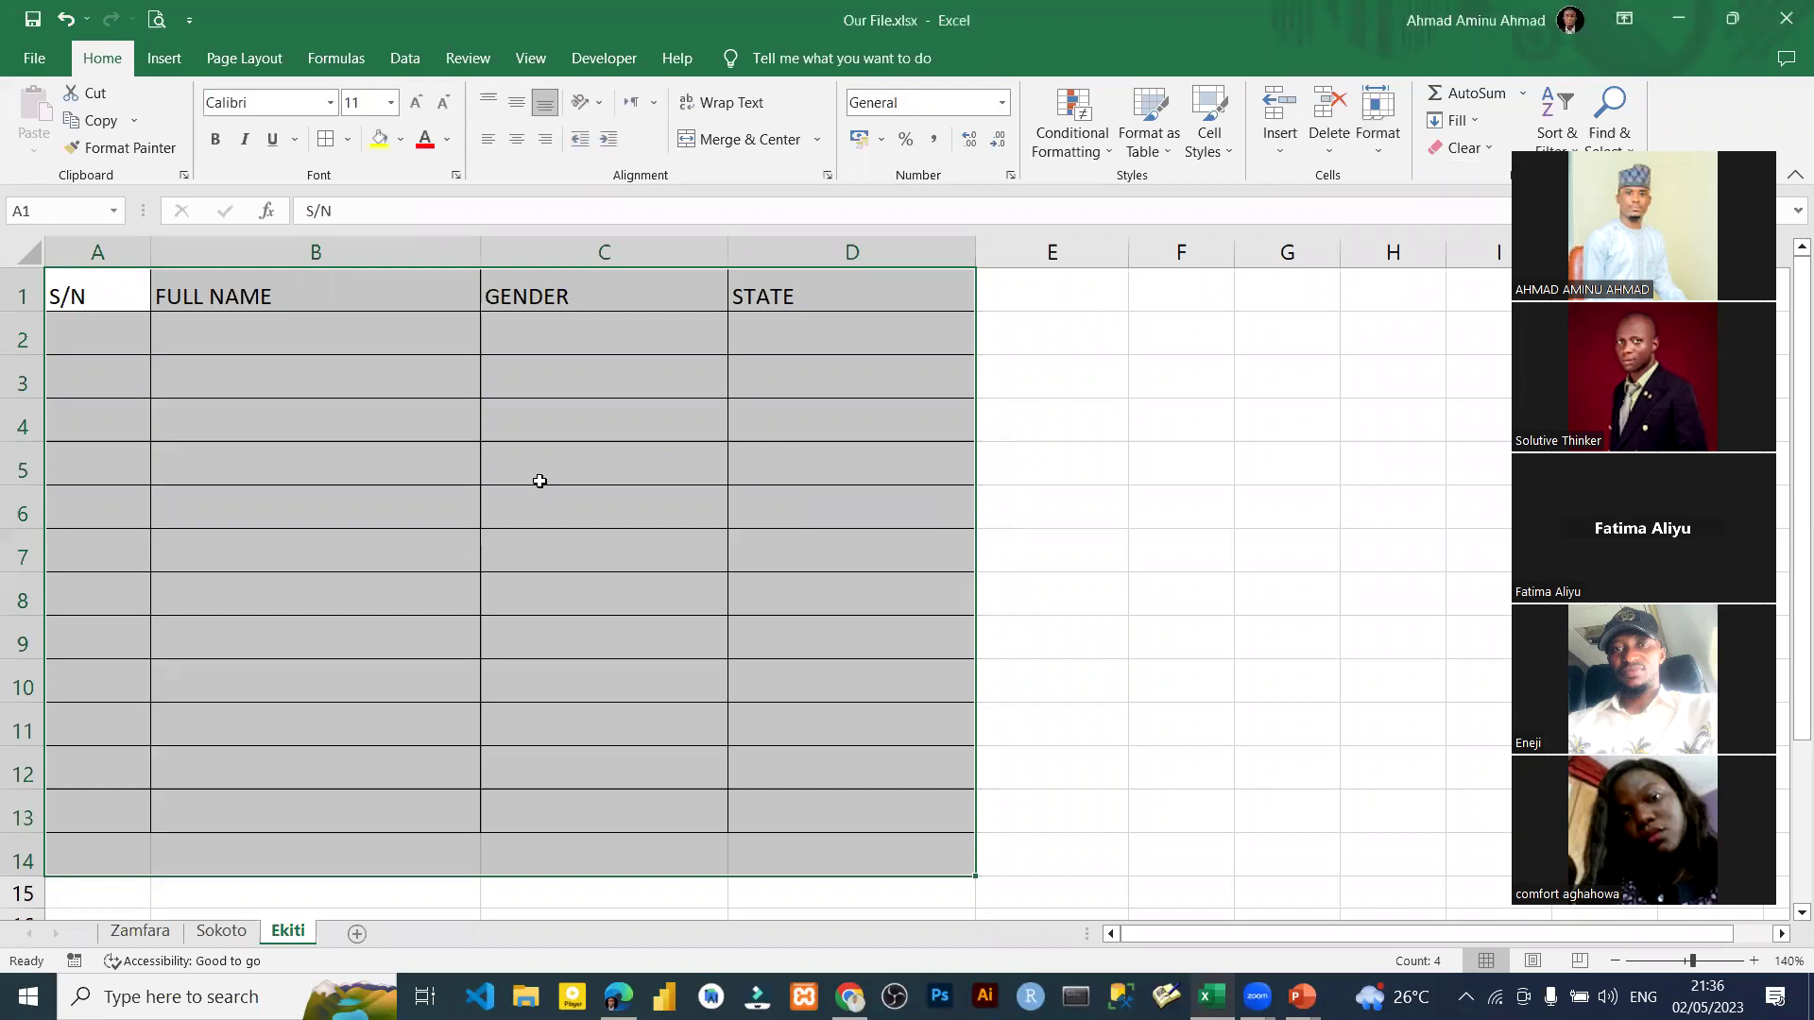